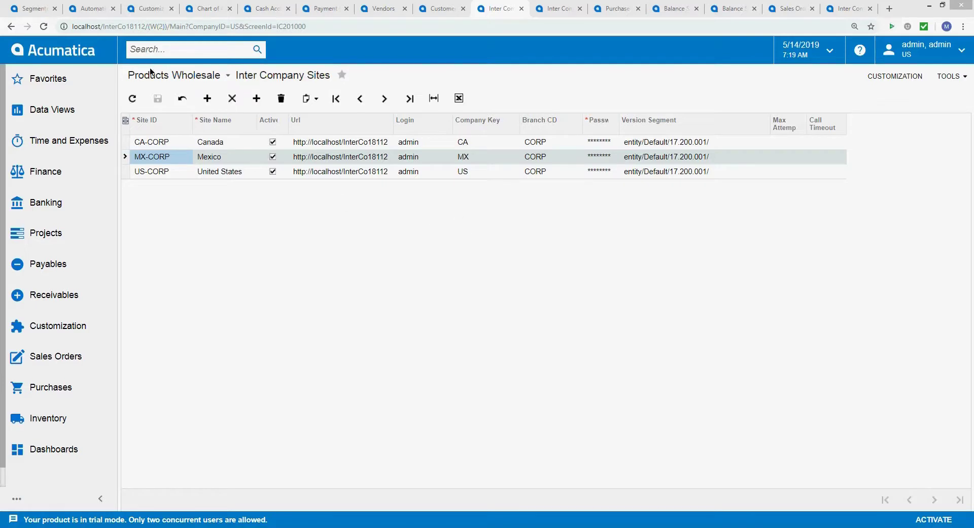
# - Open the Segmented Keys screen and search the menu for "Keys" to locate its entry, then close the search results
pyautogui.click(159, 10)
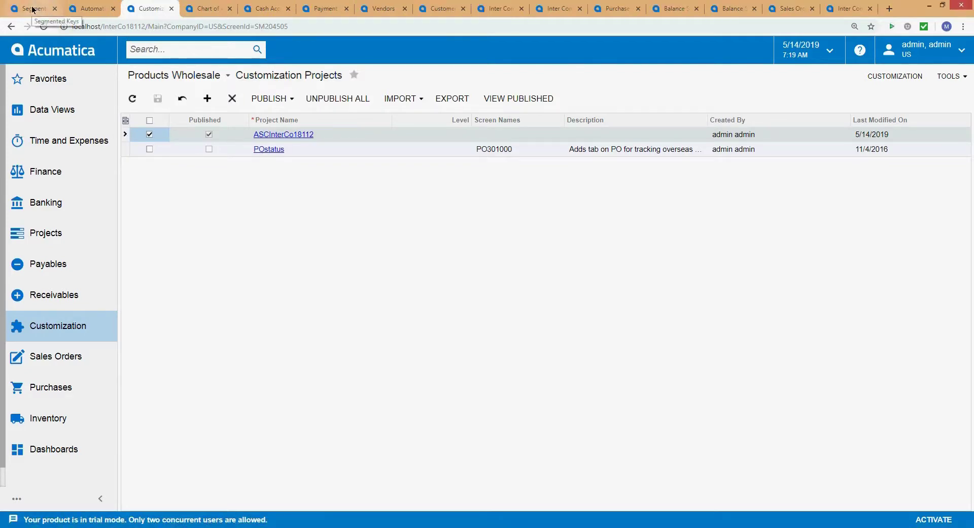
pyautogui.click(32, 9)
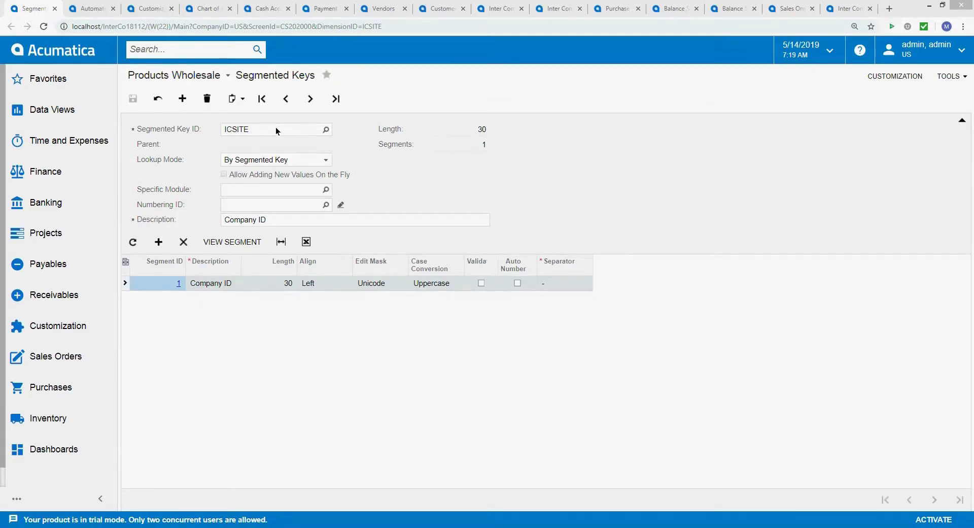
pyautogui.click(190, 54)
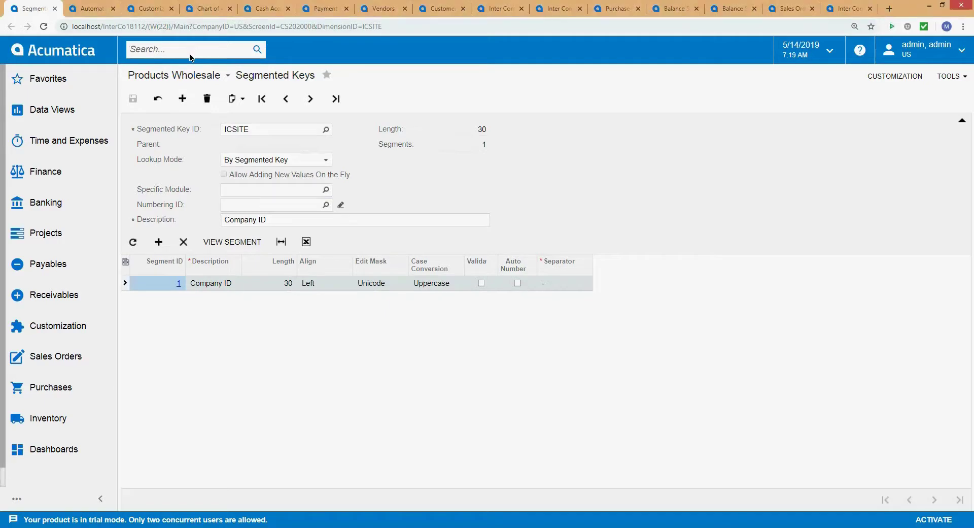
pyautogui.write('Keys')
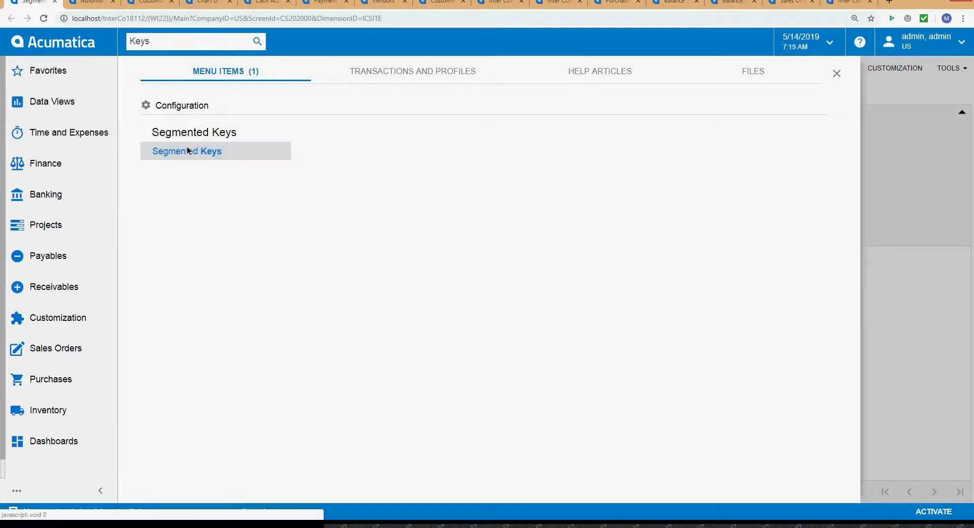
pyautogui.rightClick(187, 154)
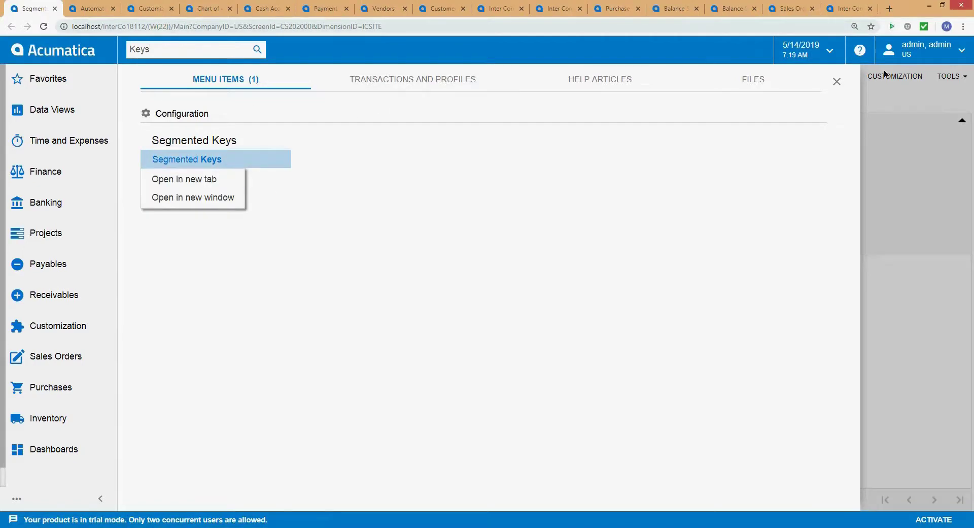
pyautogui.click(837, 73)
pyautogui.click(43, 25)
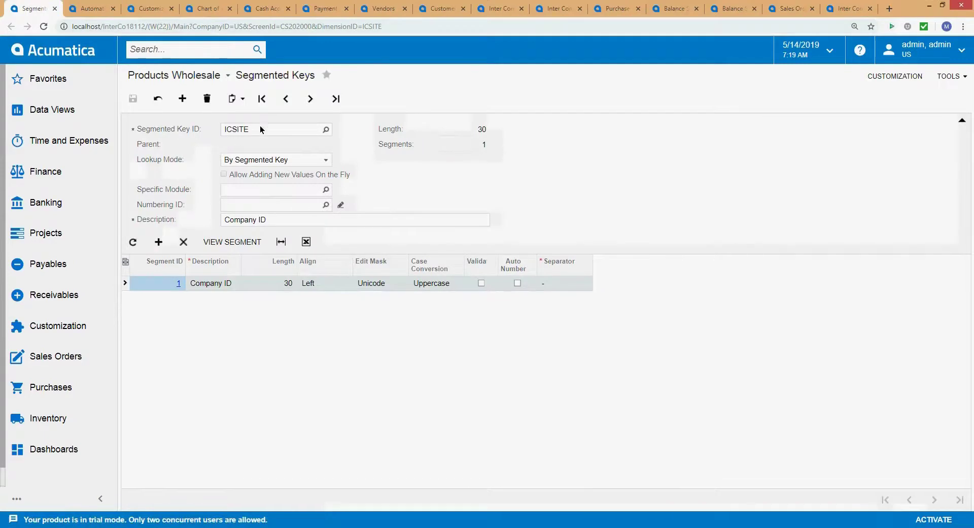
# - Review the segmented key ID and description in the header of the ICSITE key
pyautogui.click(254, 132)
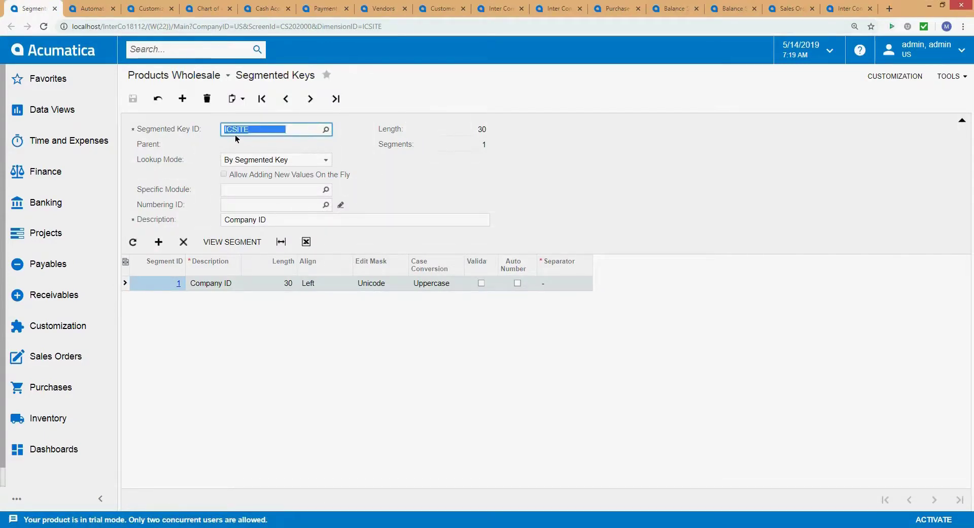
pyautogui.moveTo(249, 131); pyautogui.dragTo(230, 133)
pyautogui.click(253, 221)
pyautogui.moveTo(300, 222); pyautogui.dragTo(214, 227)
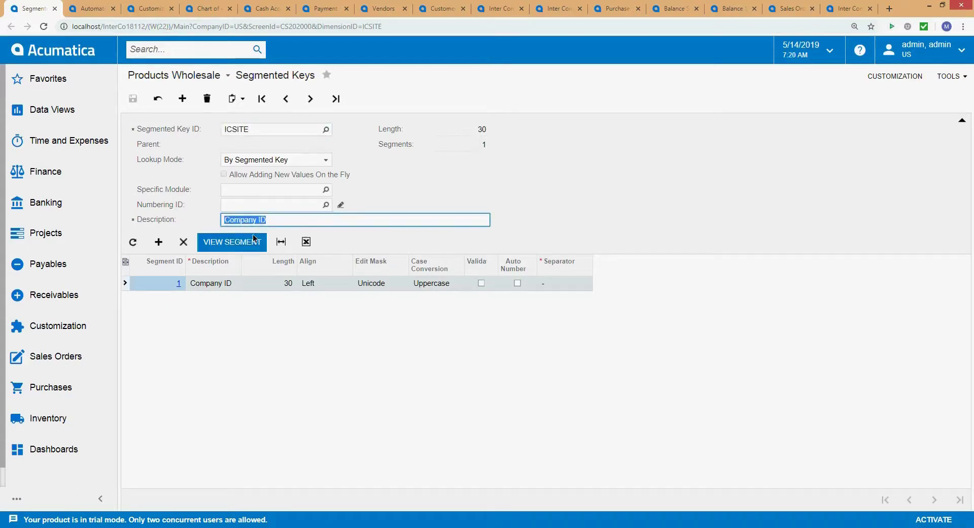
pyautogui.click(270, 219)
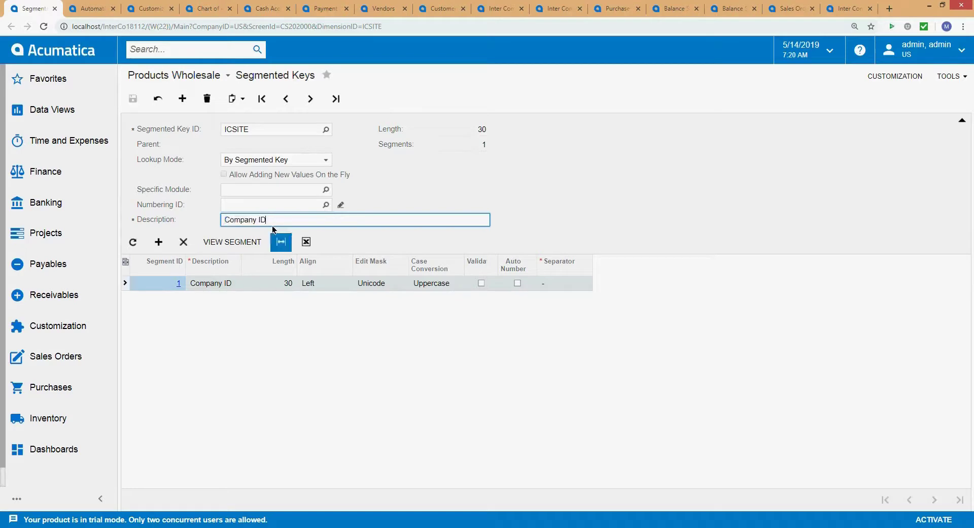
# - Examine the ICSITE segment row's description, length, separator, case conversion and edit mask settings
pyautogui.click(222, 283)
pyautogui.click(292, 305)
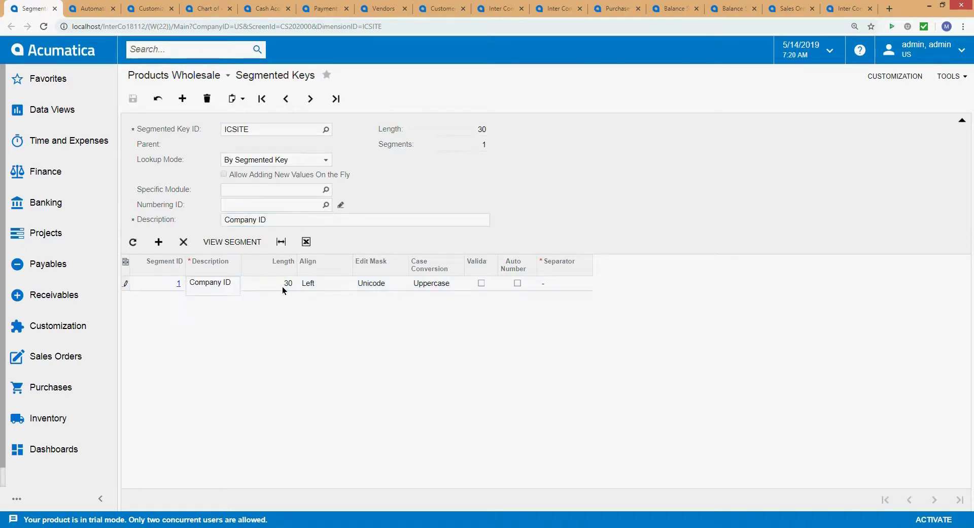
pyautogui.click(282, 286)
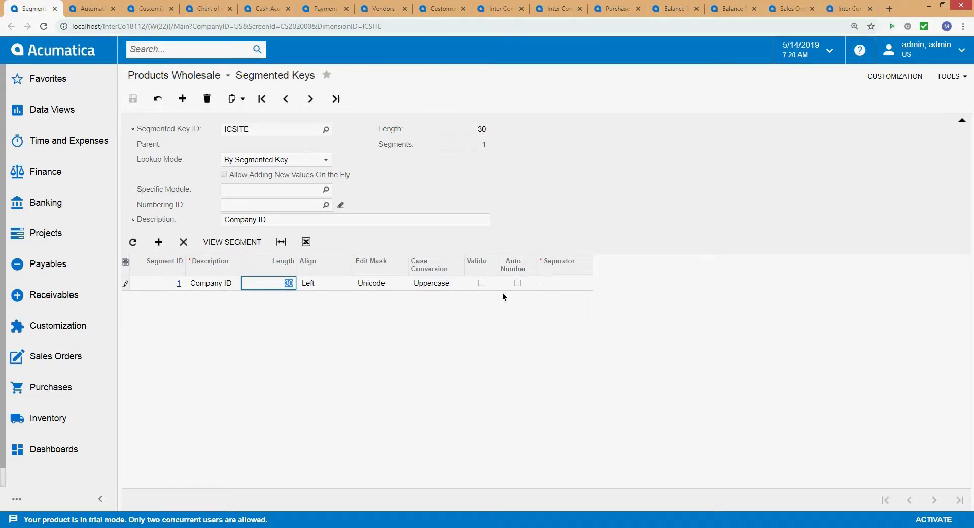
pyautogui.click(557, 286)
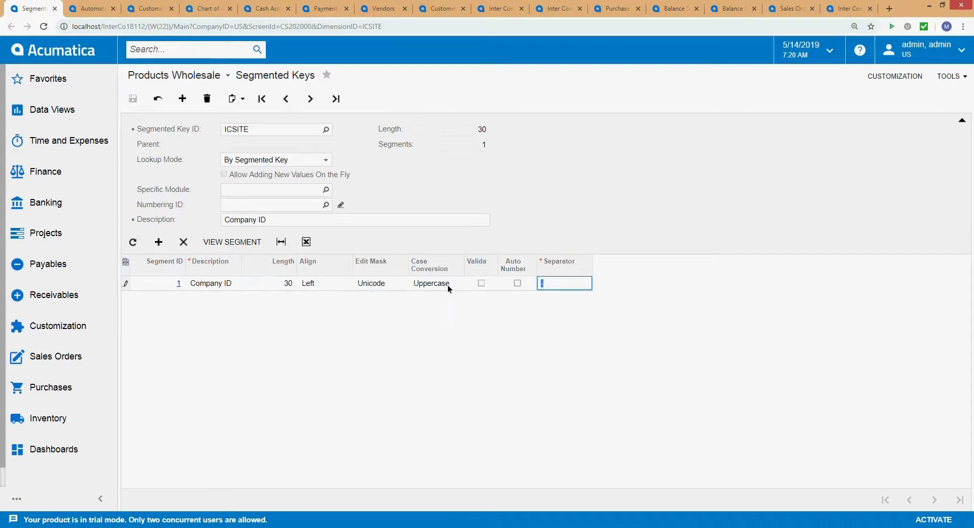
pyautogui.click(382, 282)
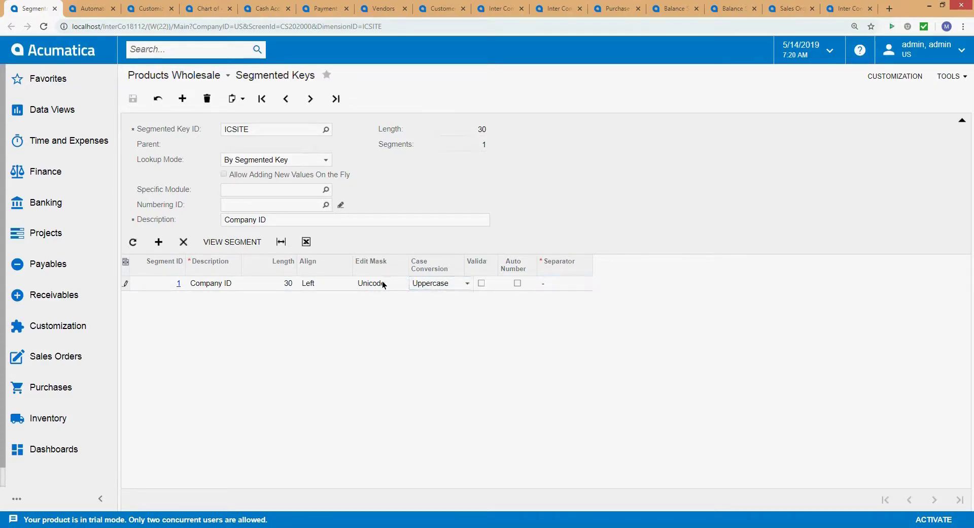
pyautogui.click(382, 195)
# - Bring up the Automation Steps screen and search the menu for "Automation" to locate its entry, then close the results
pyautogui.click(88, 9)
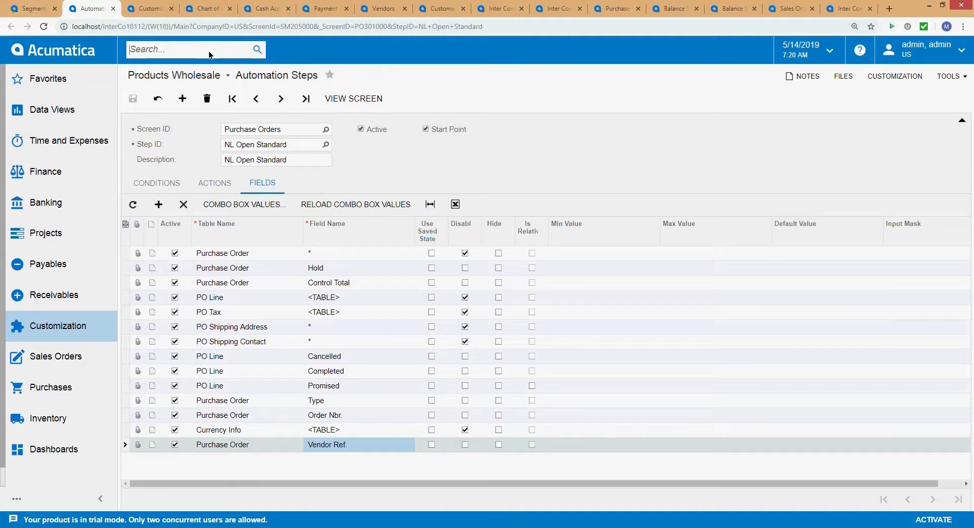
pyautogui.write('Automat')
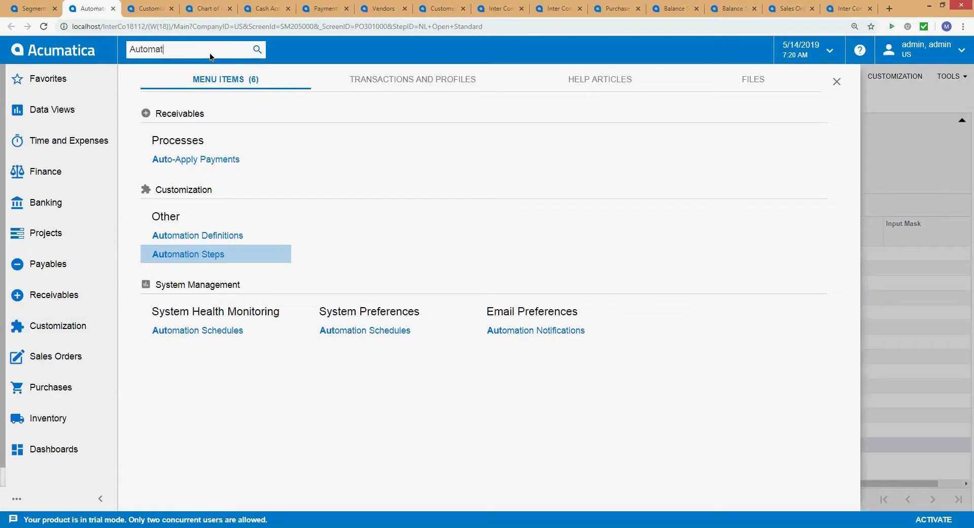
pyautogui.write('ion')
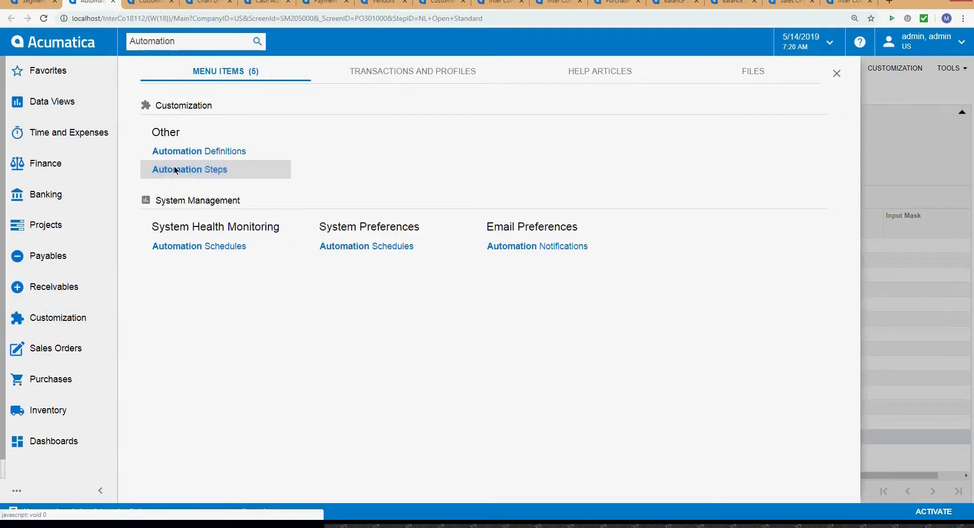
pyautogui.rightClick(176, 169)
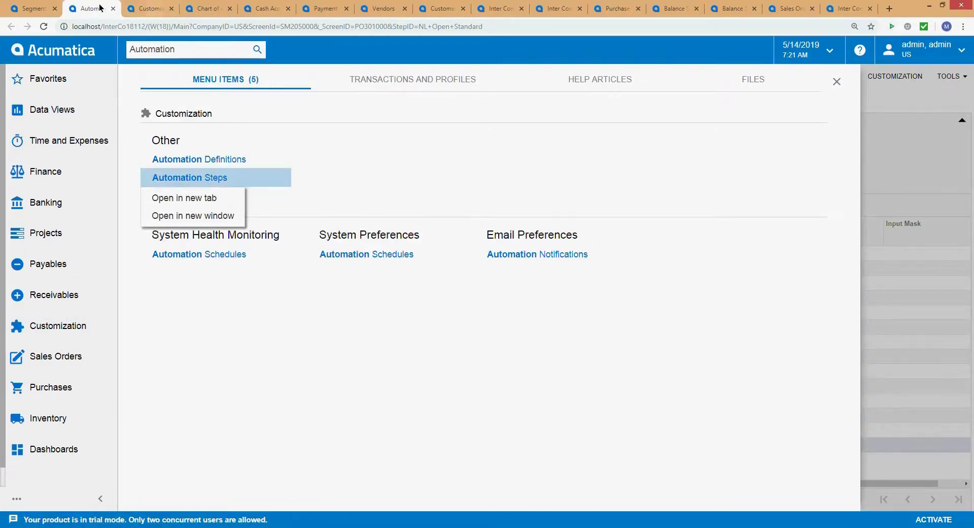
pyautogui.click(836, 82)
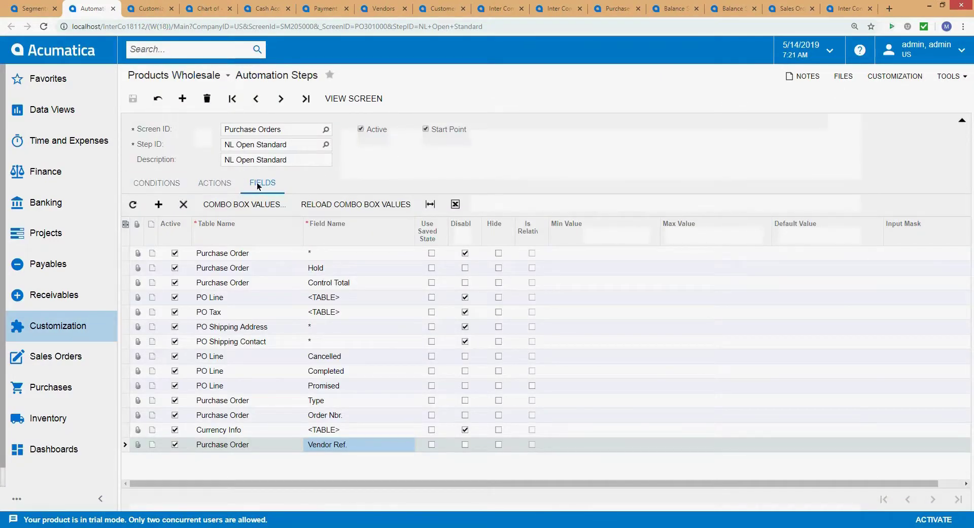
# - Inspect the table and field name choices of the Vendor Ref. row in the NL Open Standard step for Purchase Orders
pyautogui.click(265, 445)
pyautogui.click(303, 445)
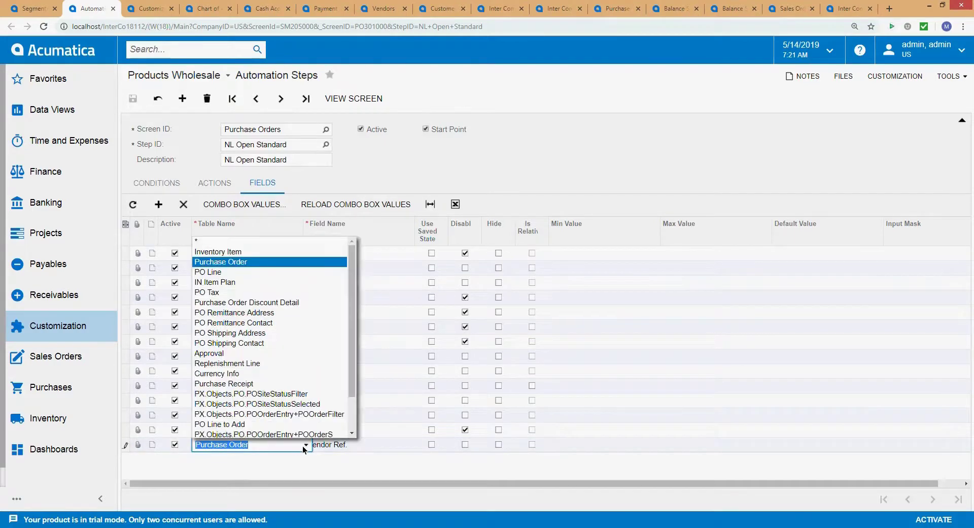
pyautogui.click(303, 445)
pyautogui.click(390, 443)
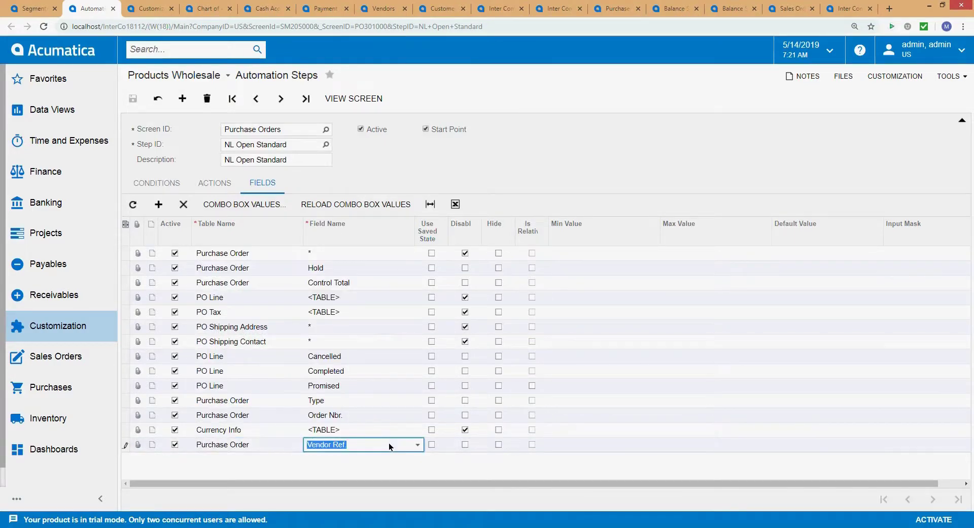
pyautogui.click(418, 443)
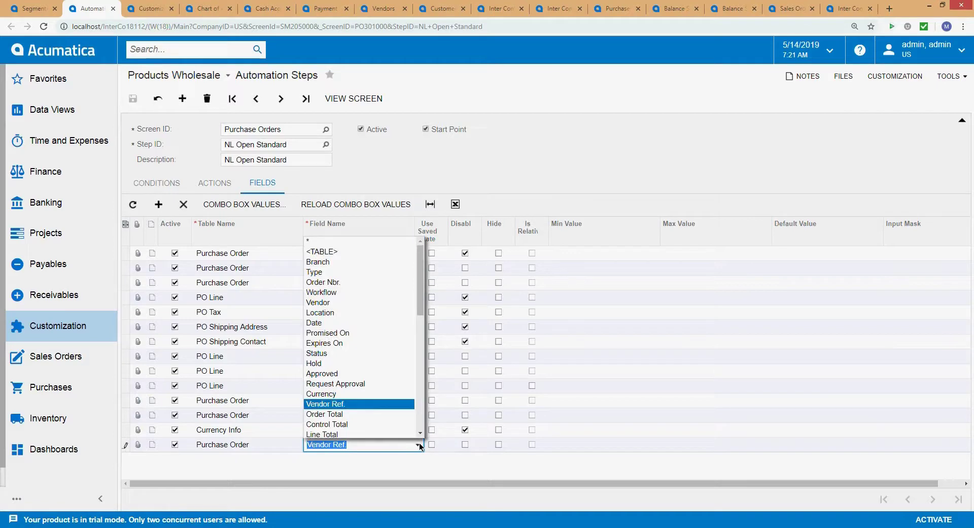
pyautogui.click(419, 443)
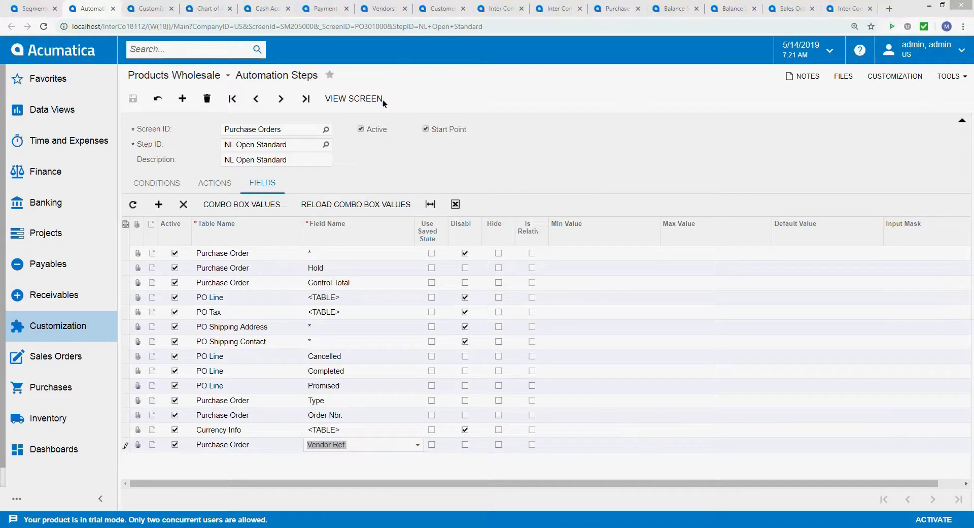
# - Set up publishing of the ASCInterCo18112 customization project to tenants US, CA and MX, then cancel without publishing
pyautogui.click(161, 9)
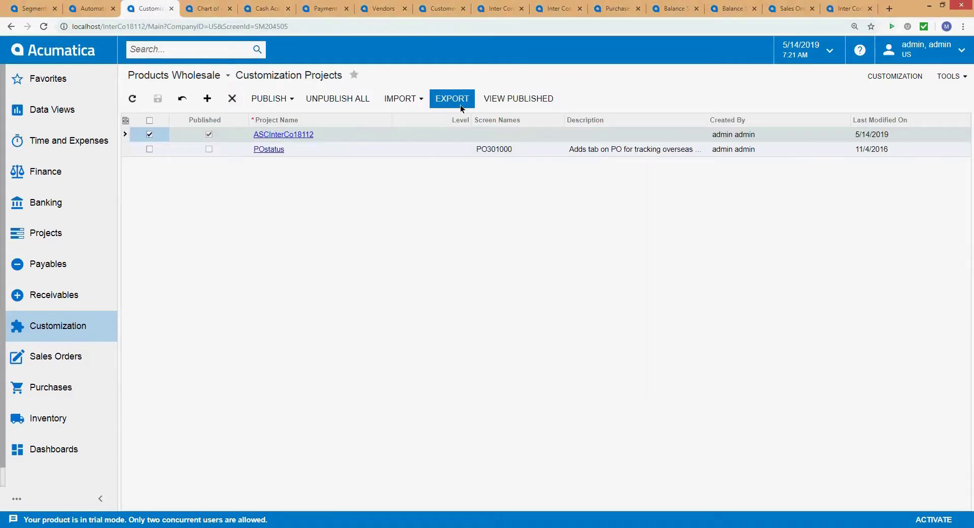
pyautogui.click(328, 134)
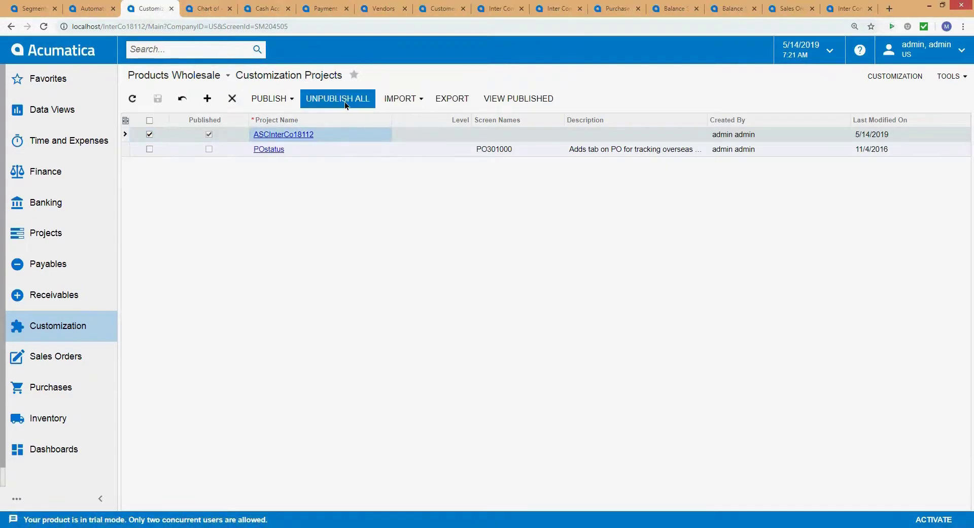
pyautogui.click(294, 98)
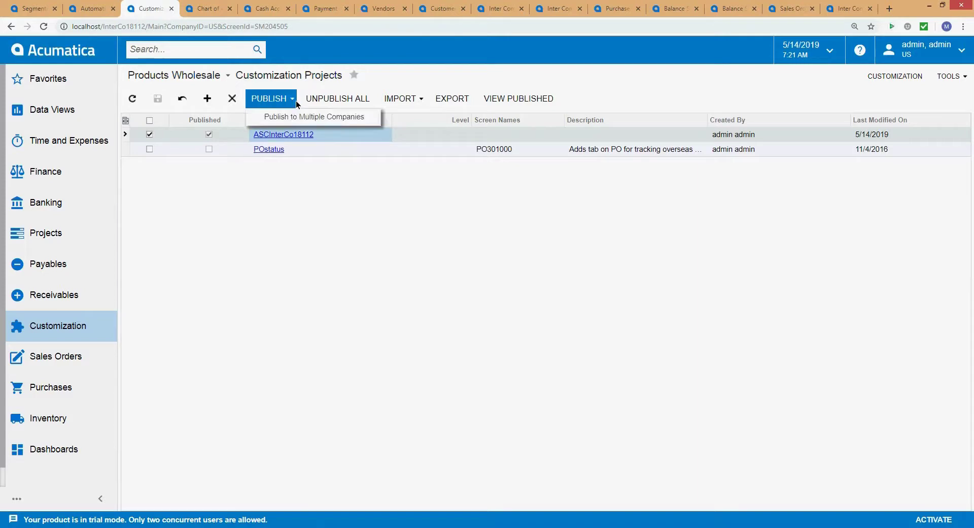
pyautogui.click(293, 102)
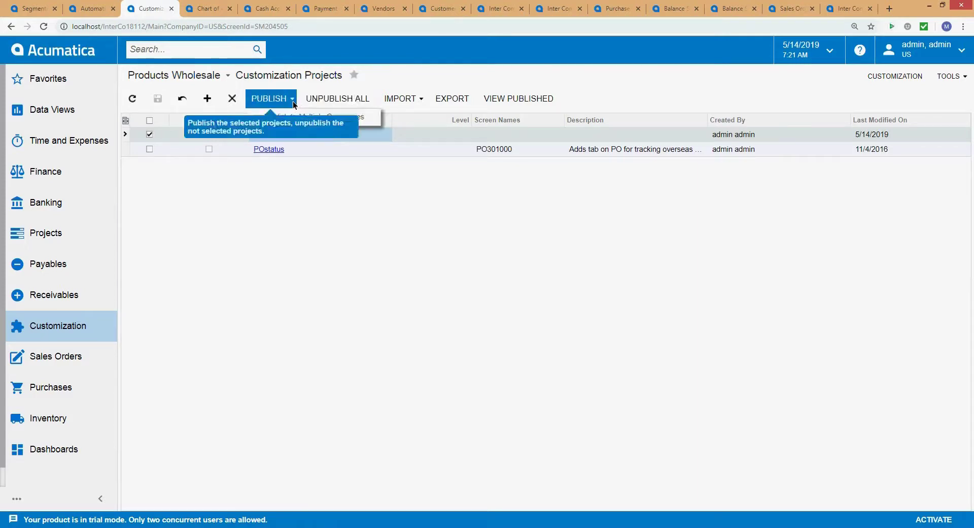
pyautogui.click(367, 117)
pyautogui.click(391, 221)
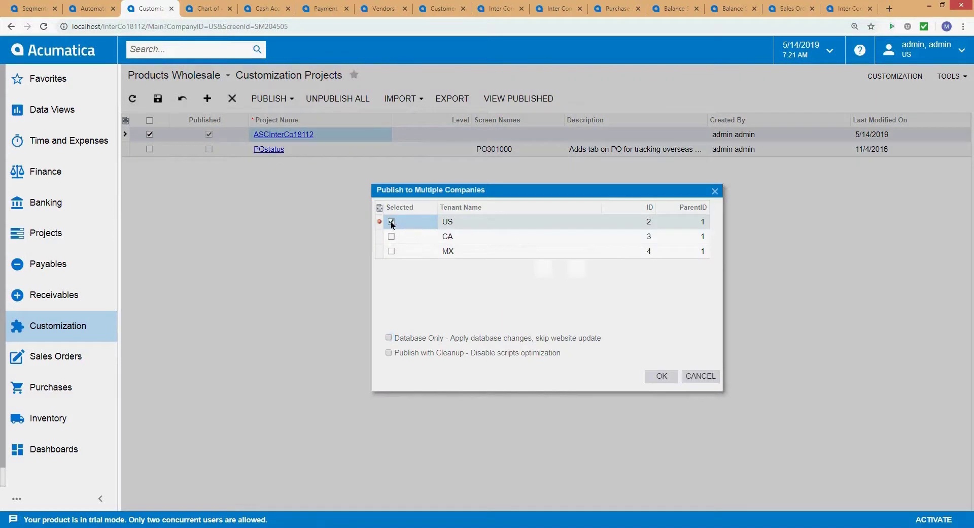
pyautogui.click(391, 237)
pyautogui.click(391, 251)
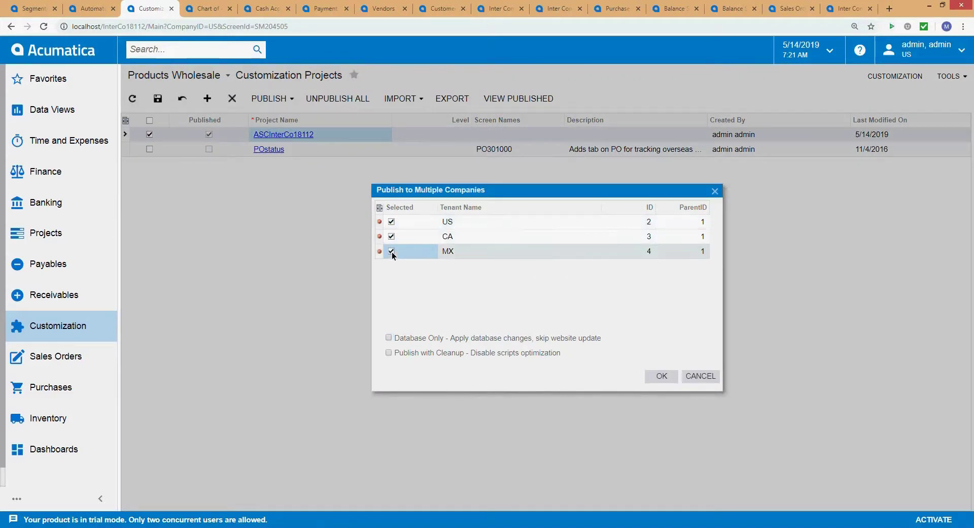
pyautogui.click(697, 377)
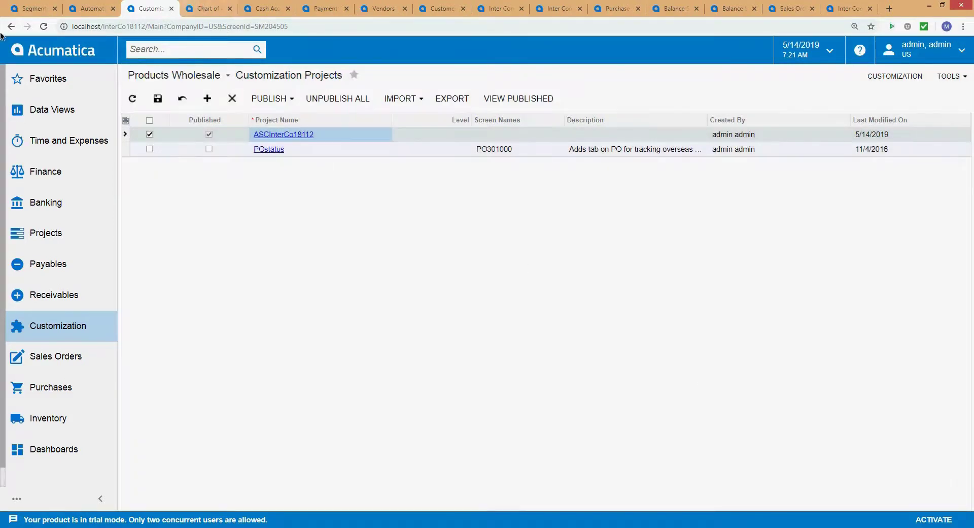
# - Open the Chart of Accounts and review the account numbers of the intercompany accounts
pyautogui.click(206, 11)
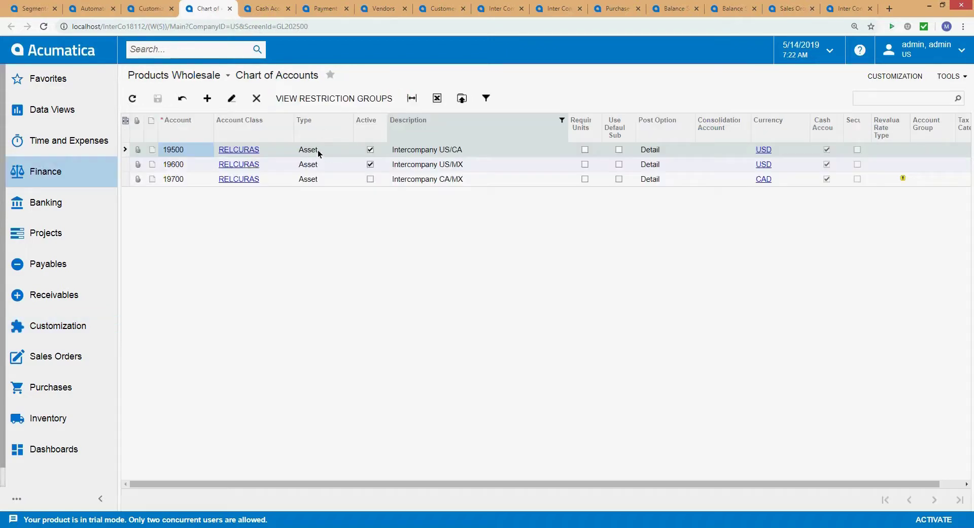
pyautogui.click(186, 169)
pyautogui.click(191, 179)
pyautogui.click(186, 163)
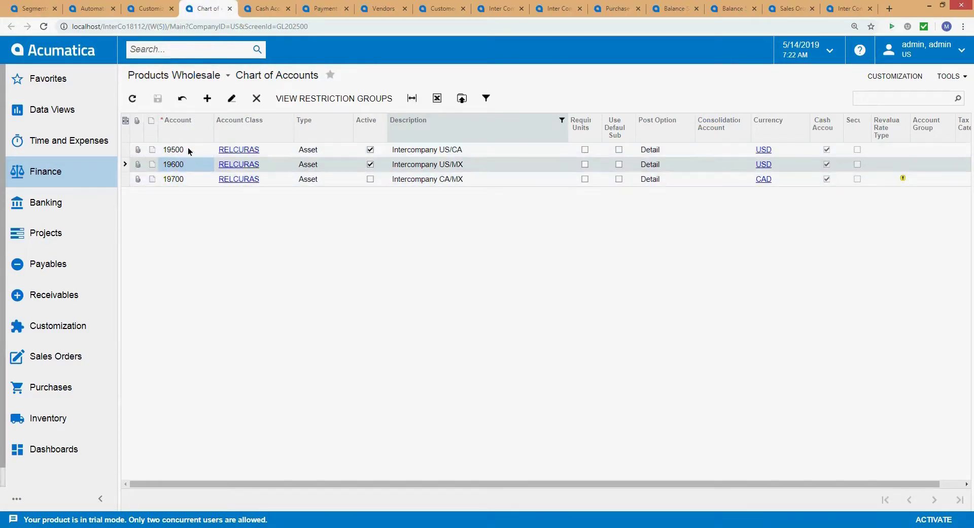
pyautogui.click(188, 149)
pyautogui.click(191, 163)
pyautogui.click(186, 178)
pyautogui.click(188, 165)
pyautogui.click(188, 152)
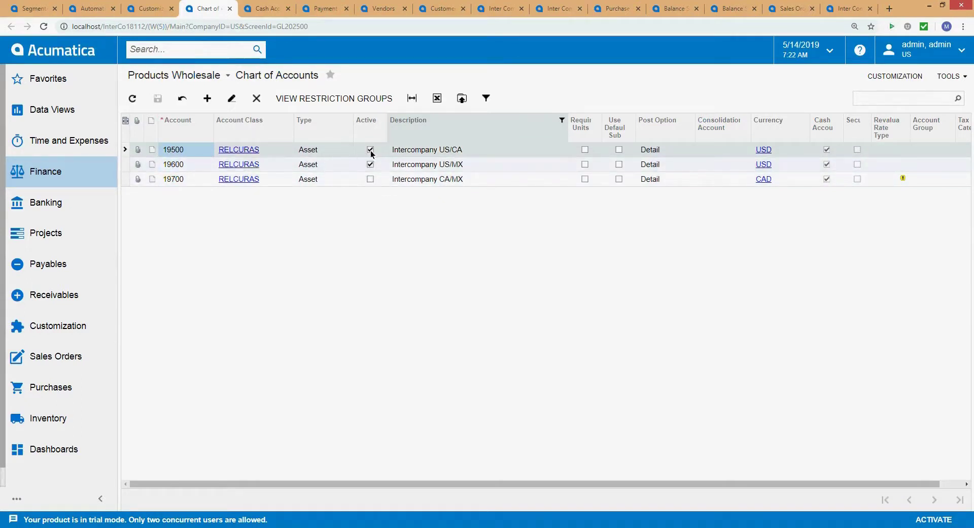
# - Compare the descriptions of intercompany accounts 19500 and 19600 in the Chart of Accounts
pyautogui.click(440, 150)
pyautogui.click(434, 164)
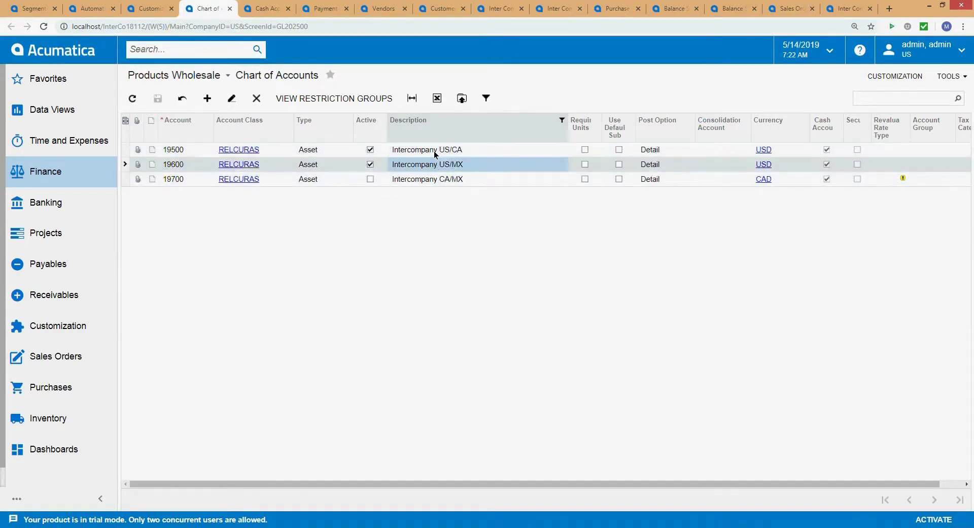
pyautogui.click(434, 150)
pyautogui.click(430, 165)
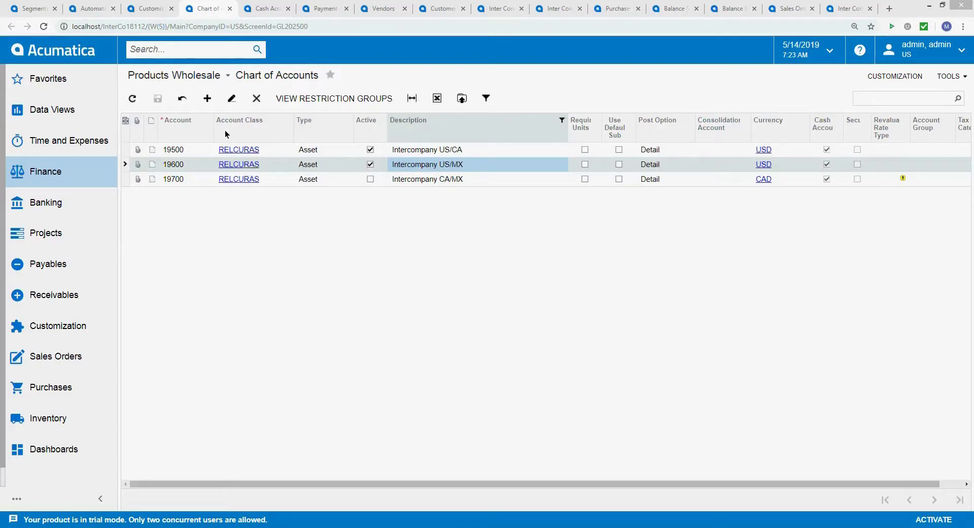
# - Open Cash Accounts and review the intercompany cash accounts 19500, 19600 and 19700 in the cash account lookup
pyautogui.click(268, 8)
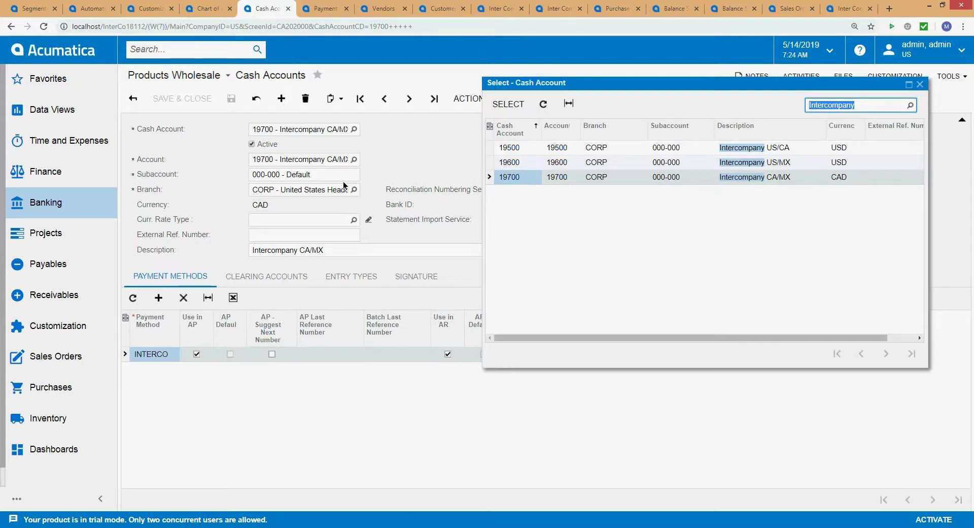
pyautogui.click(507, 147)
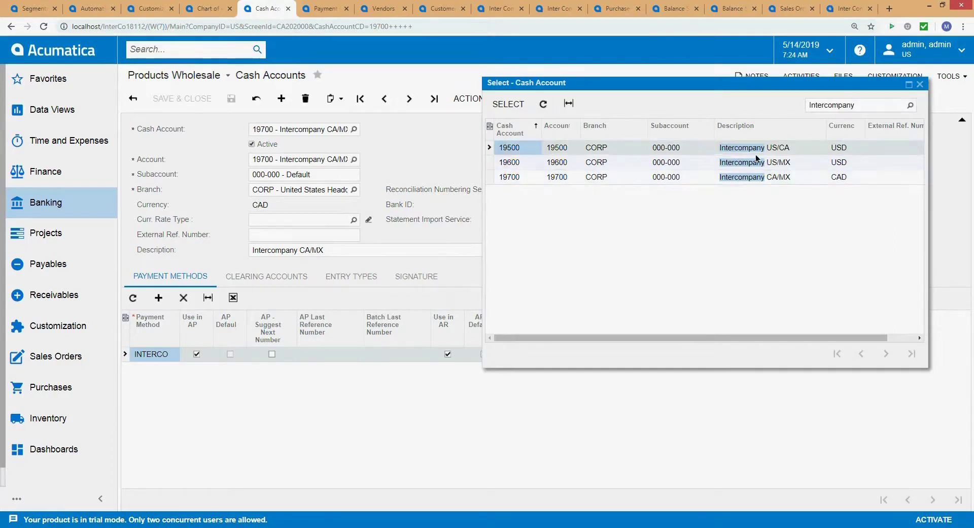
pyautogui.click(513, 163)
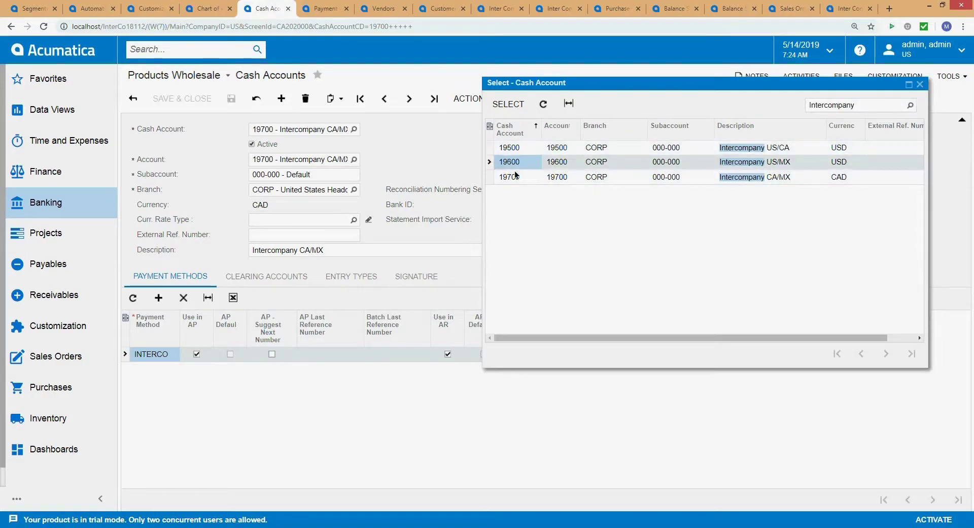
pyautogui.click(515, 176)
pyautogui.click(515, 164)
pyautogui.click(513, 148)
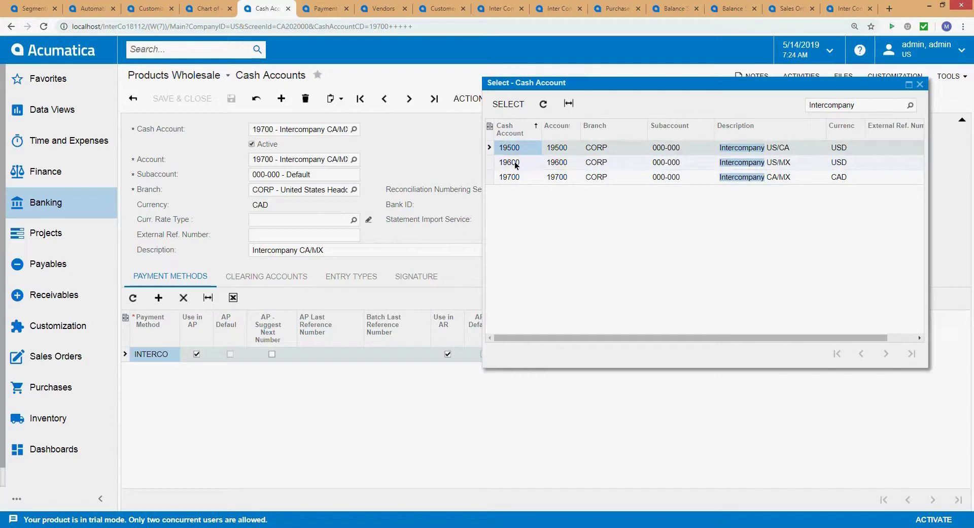
pyautogui.click(516, 163)
pyautogui.click(516, 179)
pyautogui.click(517, 161)
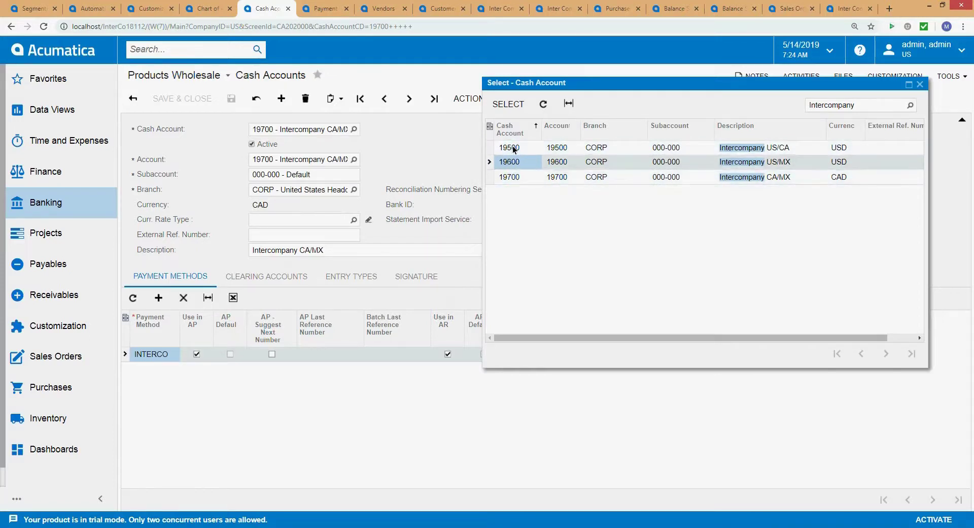
pyautogui.click(512, 145)
pyautogui.click(518, 163)
pyautogui.click(519, 153)
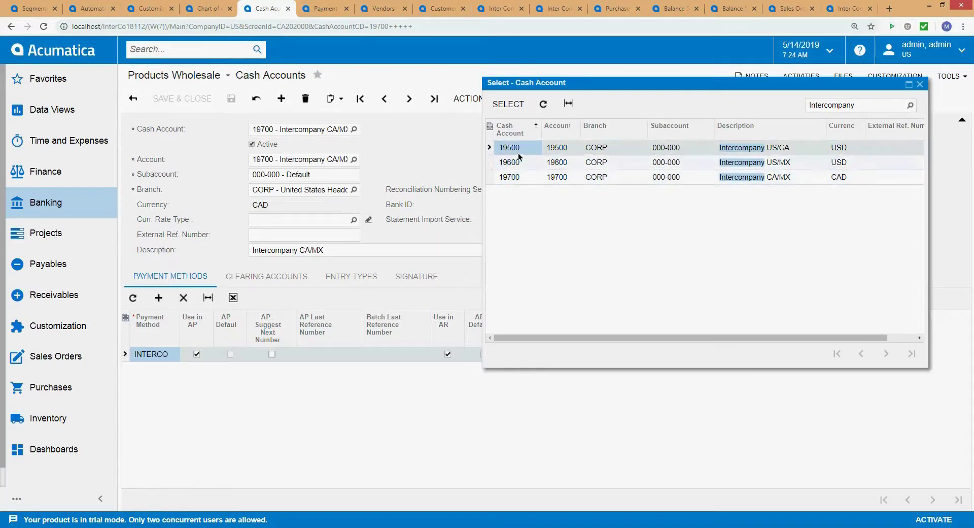
# - Compare the descriptions of cash accounts 19500 and 19600, and choose the Intercompany CA/MX account 19700
pyautogui.click(764, 164)
pyautogui.click(765, 151)
pyautogui.click(769, 163)
pyautogui.click(776, 150)
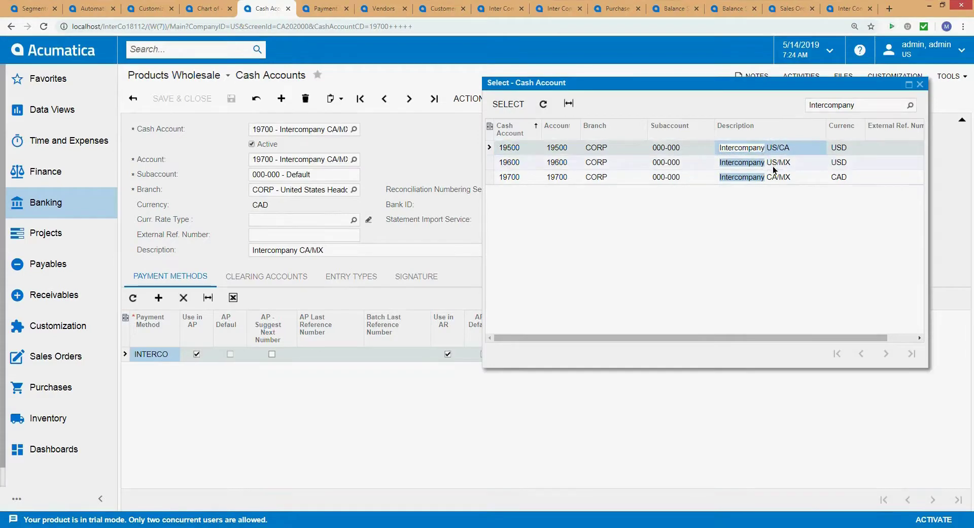
pyautogui.doubleClick(774, 177)
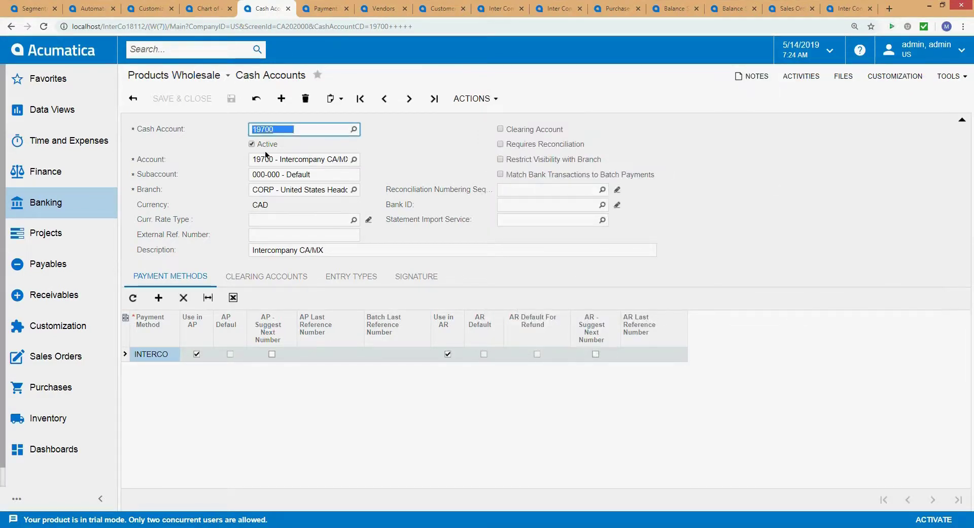
# - Try to deactivate cash account 19700 and save it, and reload the page
pyautogui.click(252, 144)
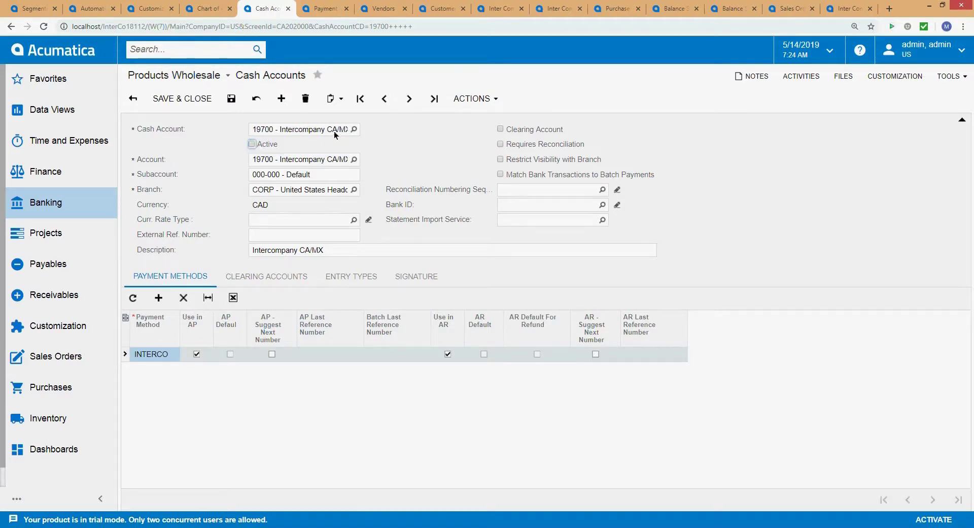
pyautogui.click(231, 99)
pyautogui.click(568, 81)
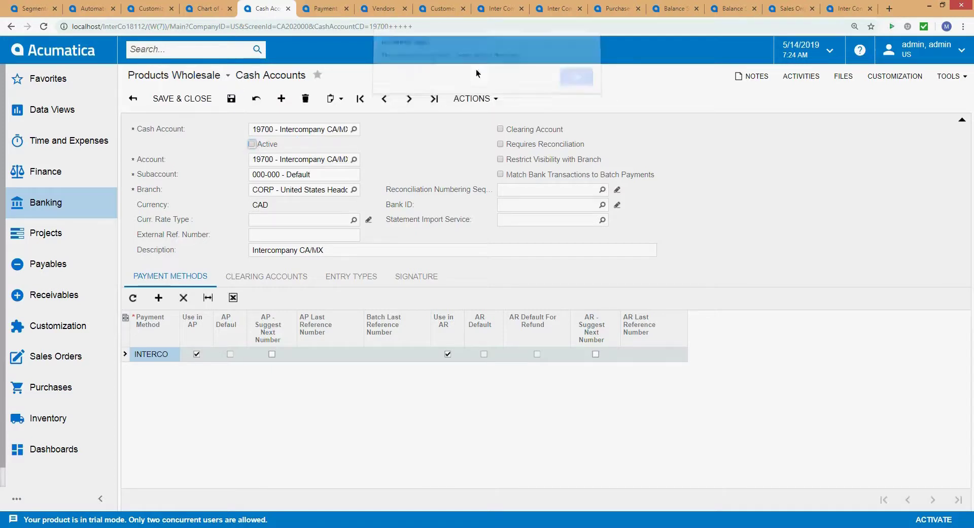
pyautogui.click(44, 28)
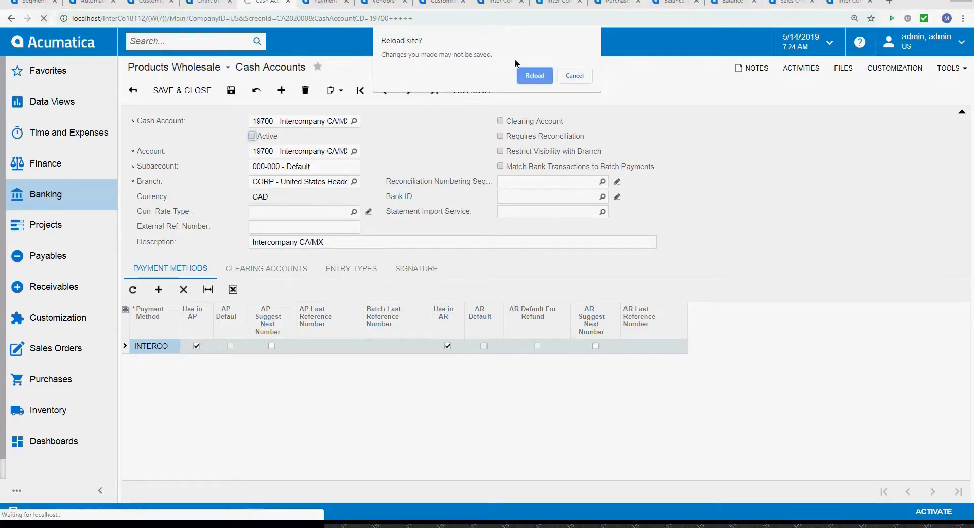
pyautogui.click(525, 84)
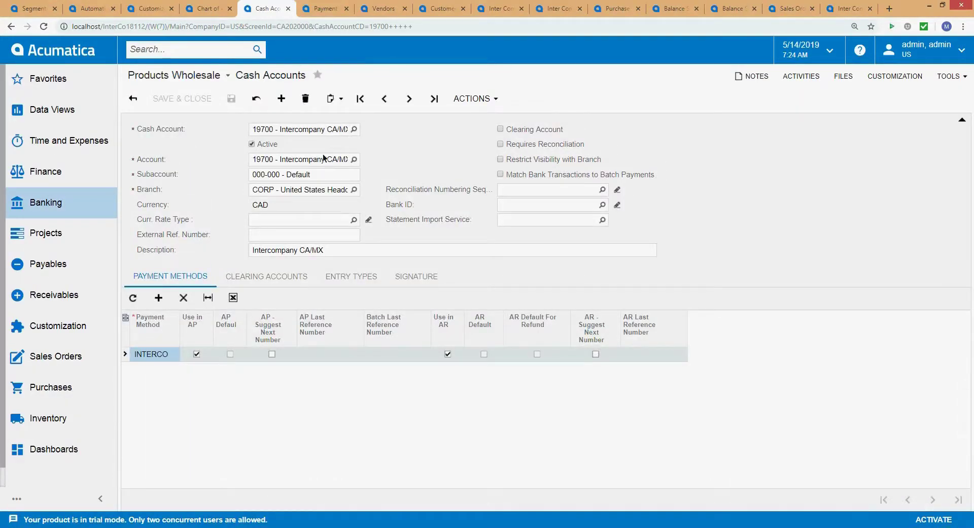
# - Deactivate cash account 19700 Intercompany CA/MX and save the record
pyautogui.click(253, 144)
pyautogui.click(235, 99)
# - Filter the cash account lookup to descriptions containing "Interco", review the US/CA and US/MX accounts, and close the lookup
pyautogui.click(354, 129)
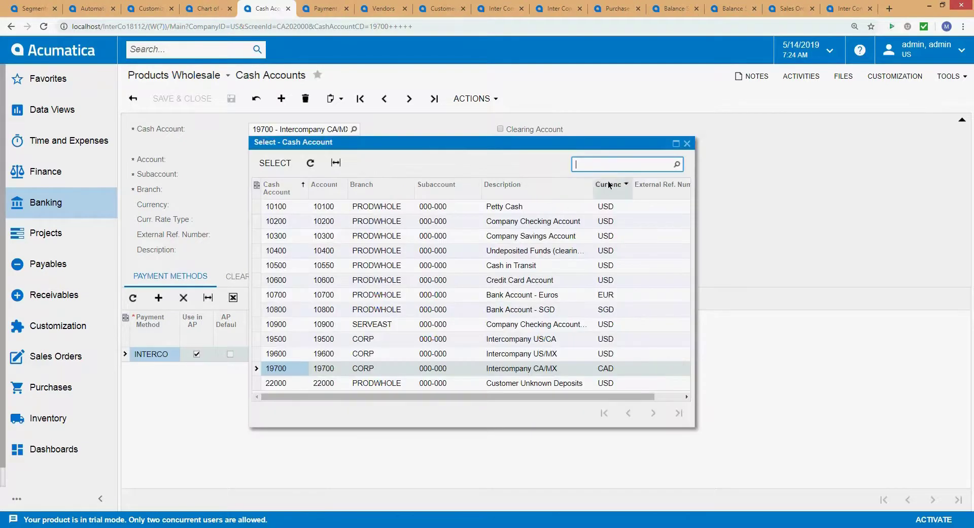
pyautogui.click(358, 188)
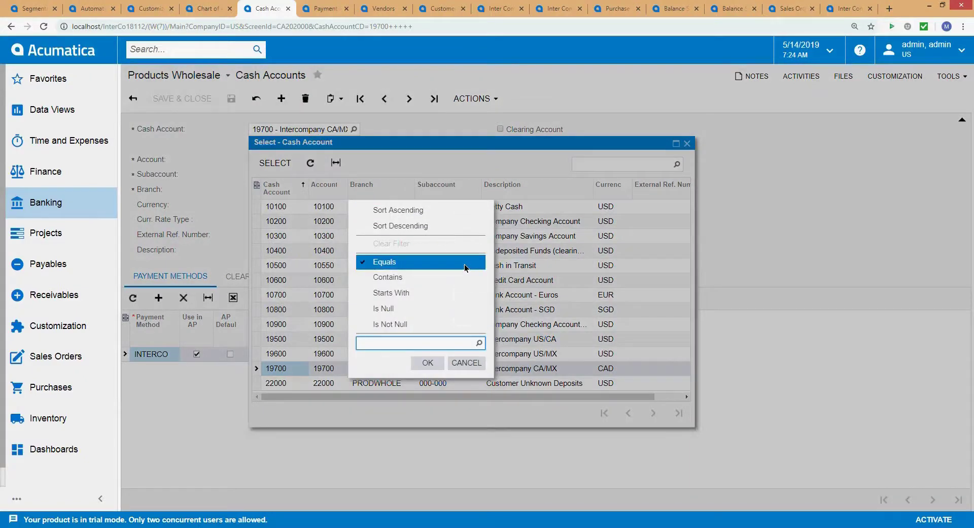
pyautogui.click(465, 362)
pyautogui.click(513, 188)
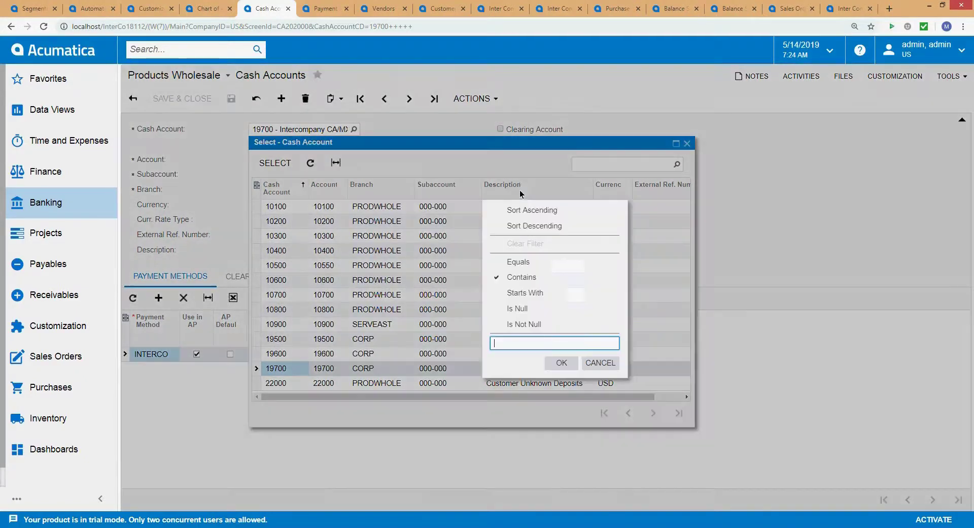
pyautogui.write('Intercom')
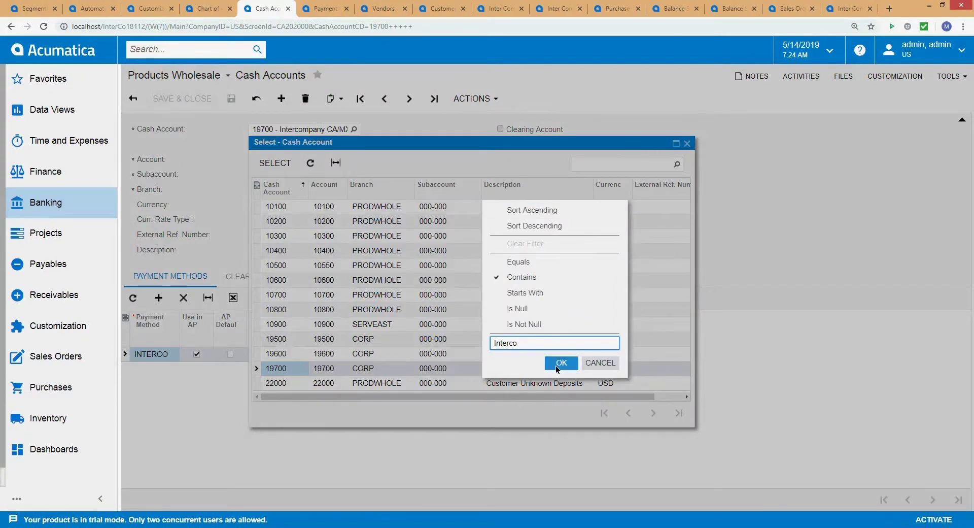
pyautogui.click(561, 361)
pyautogui.click(520, 206)
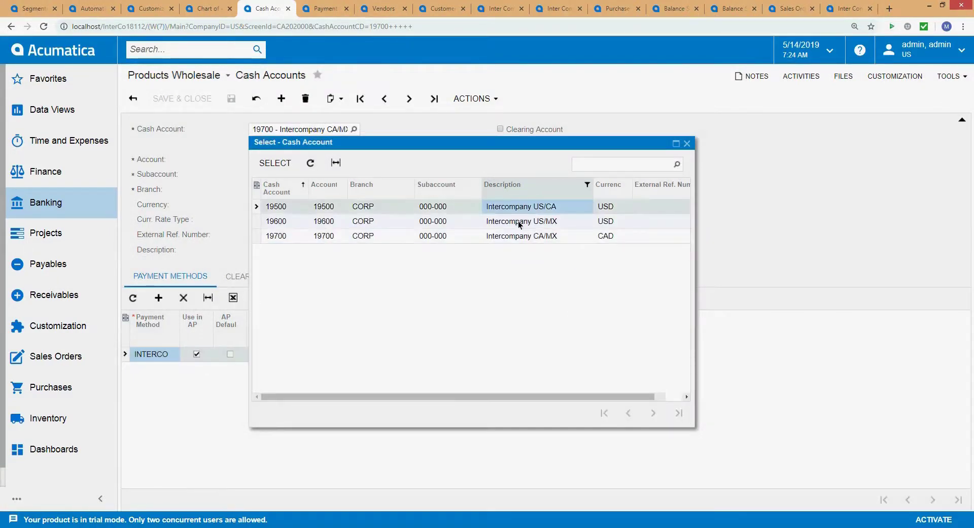
pyautogui.click(518, 221)
pyautogui.click(519, 211)
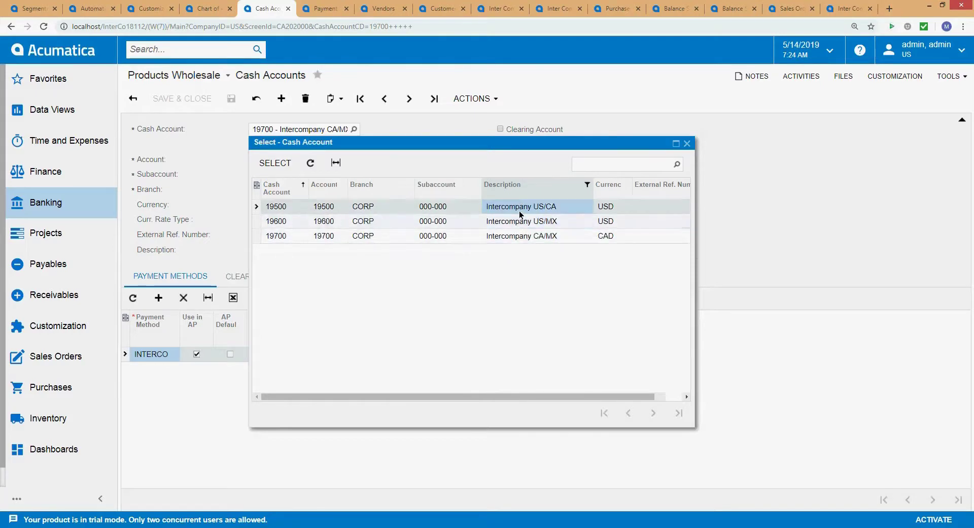
pyautogui.click(688, 143)
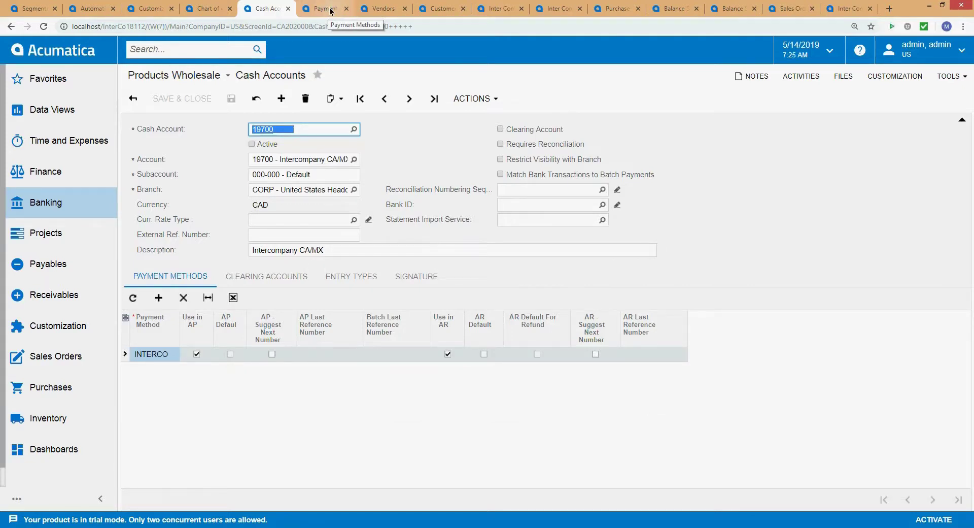
# - Open the Payment Methods screen and search the application for "Methods" to check where that screen is located
pyautogui.click(330, 10)
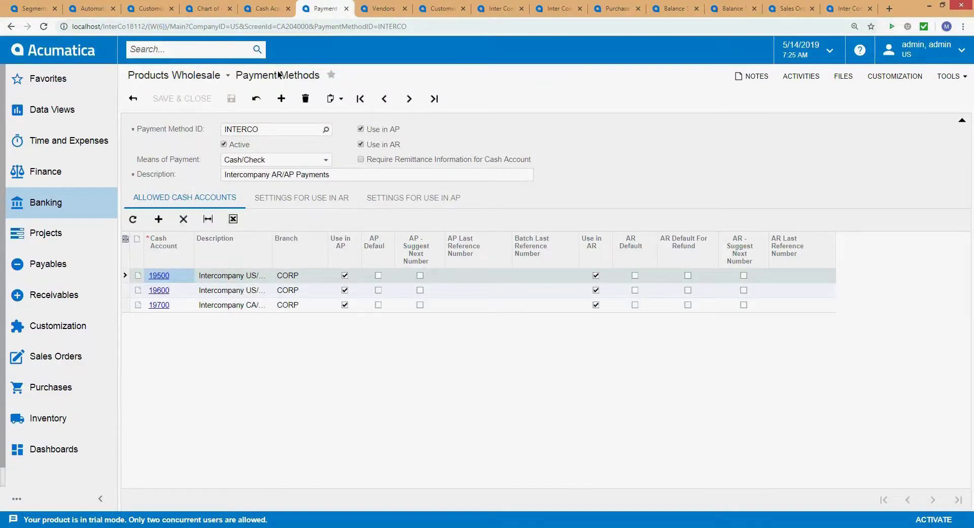
pyautogui.click(189, 47)
pyautogui.write('Methods')
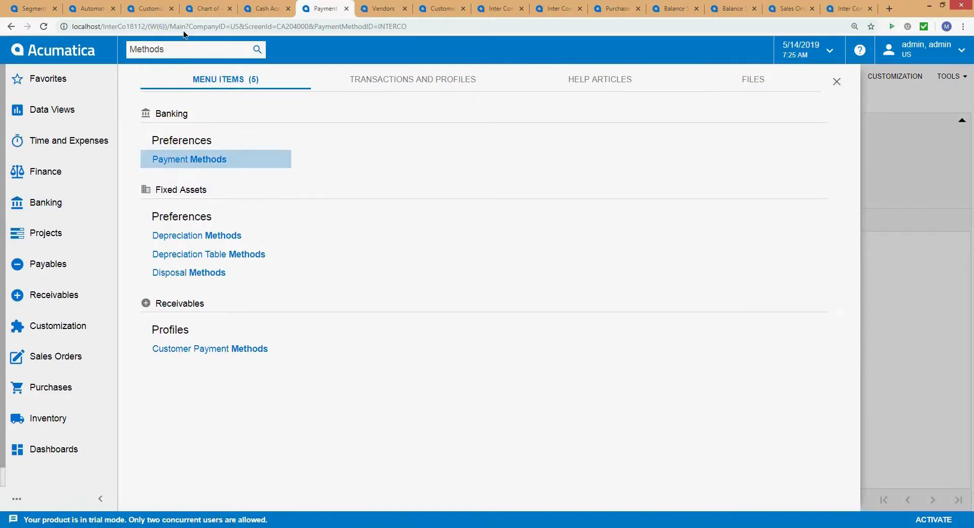
pyautogui.click(836, 82)
# - Review the payment method ID and description of the INTERCO payment method
pyautogui.click(274, 130)
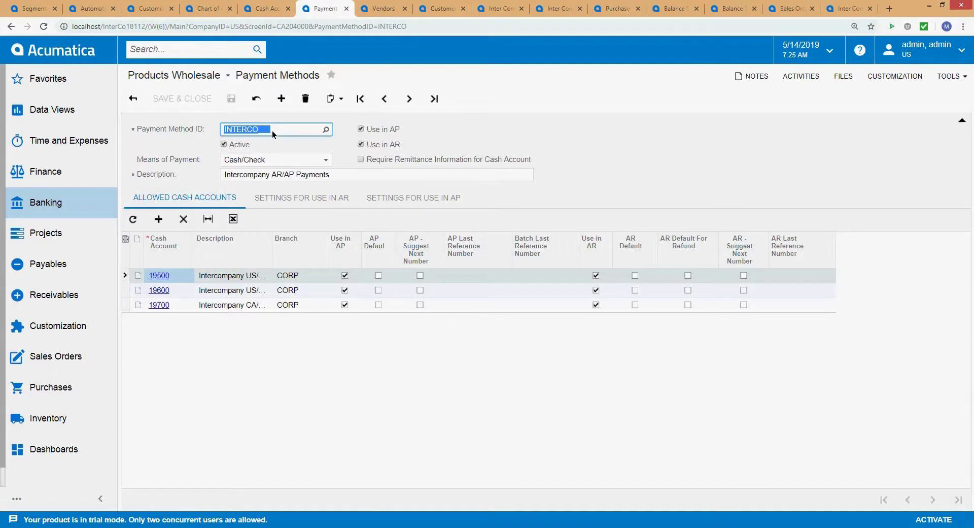
pyautogui.click(260, 133)
pyautogui.doubleClick(231, 130)
pyautogui.click(264, 175)
pyautogui.press('End')
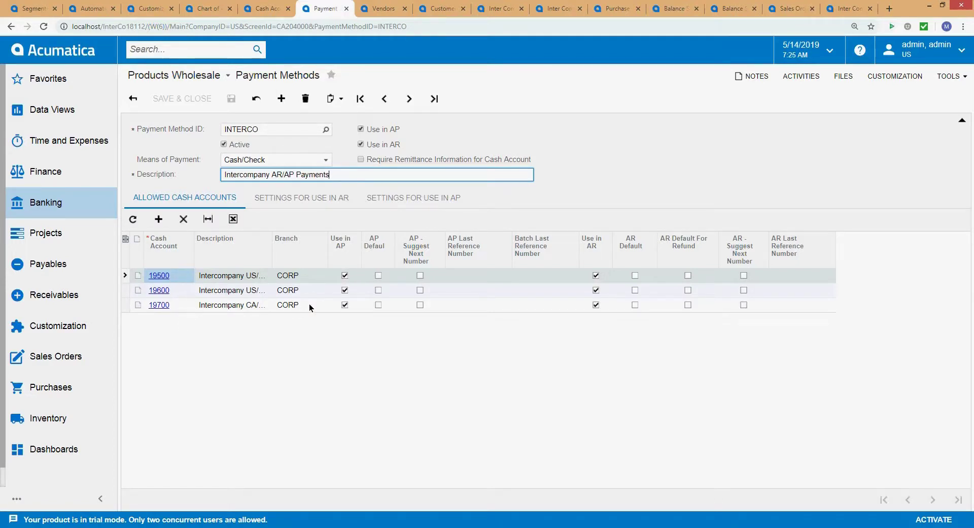
# - Try to disable AP and AR use of cash account 19700 in the INTERCO payment method, reloading the expired page
pyautogui.click(344, 304)
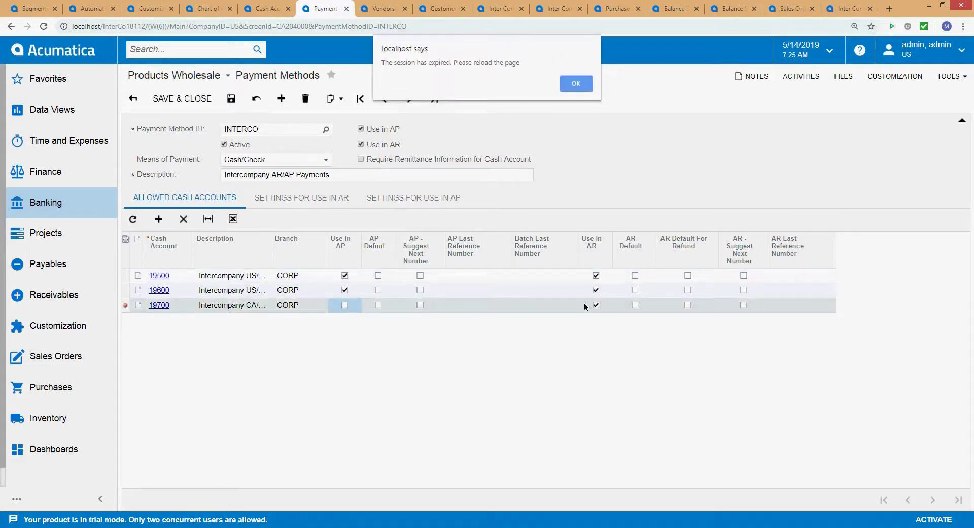
pyautogui.click(576, 83)
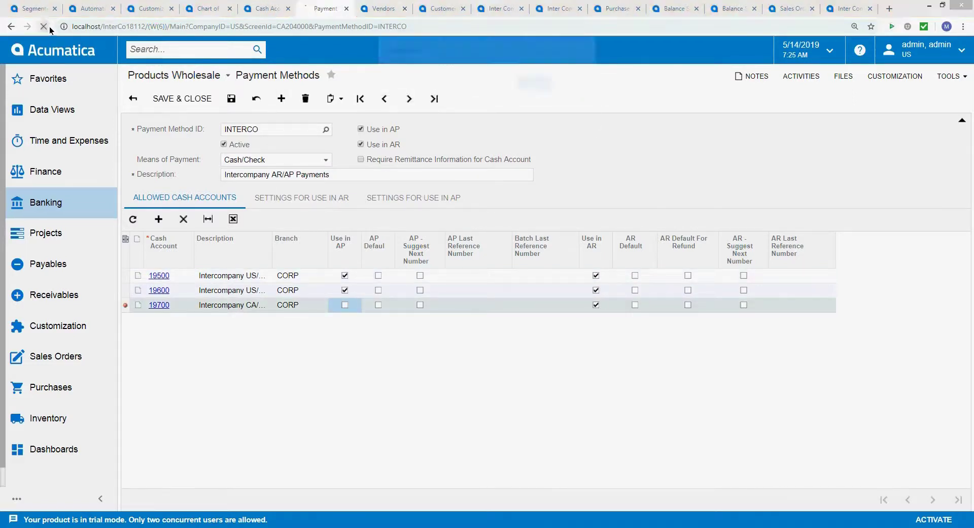
pyautogui.click(520, 84)
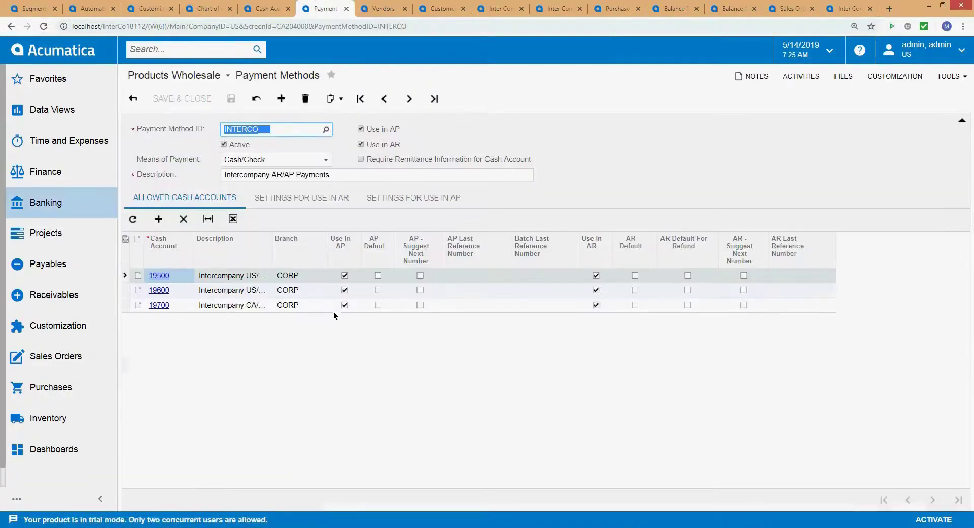
pyautogui.click(345, 305)
pyautogui.click(596, 305)
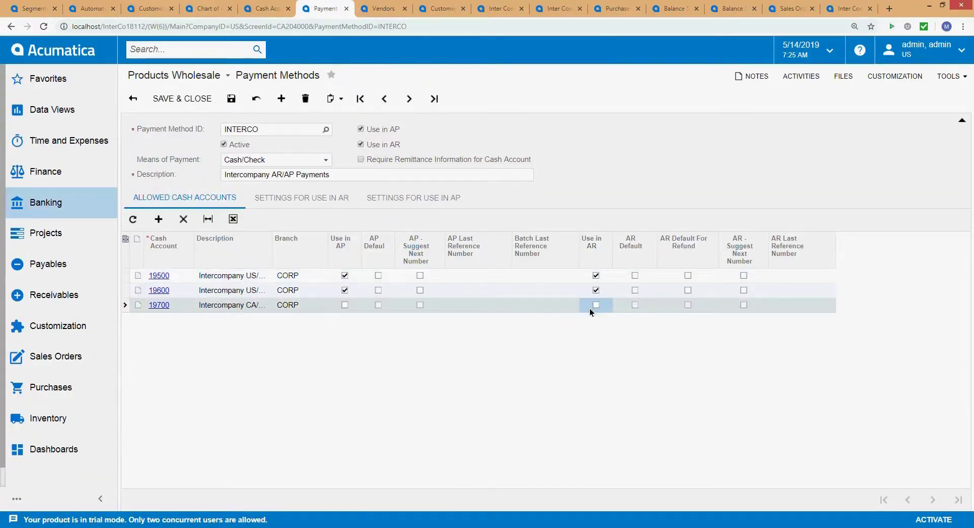
# - Widen the Description column, remove Intercompany CA/MX account 19700 from INTERCO's allowed cash accounts and save the payment method
pyautogui.doubleClick(271, 251)
pyautogui.click(265, 305)
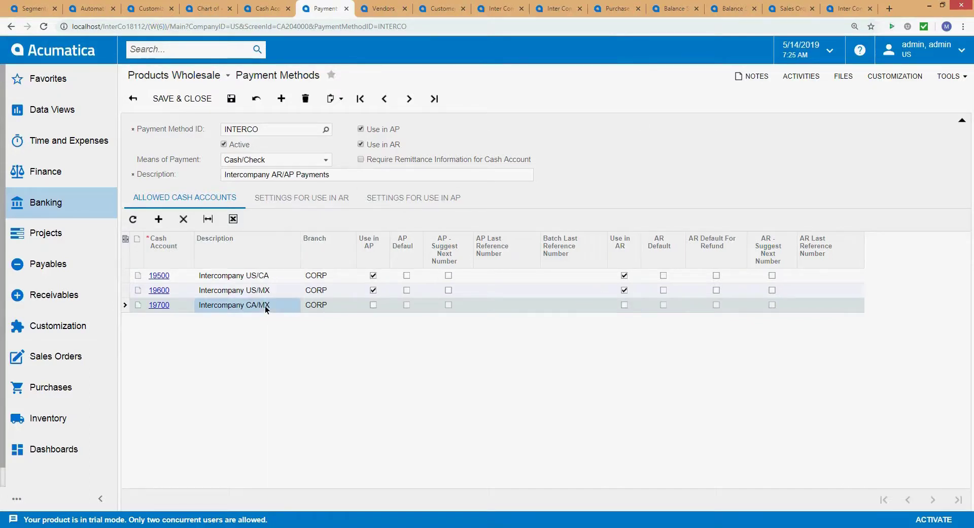
pyautogui.click(230, 100)
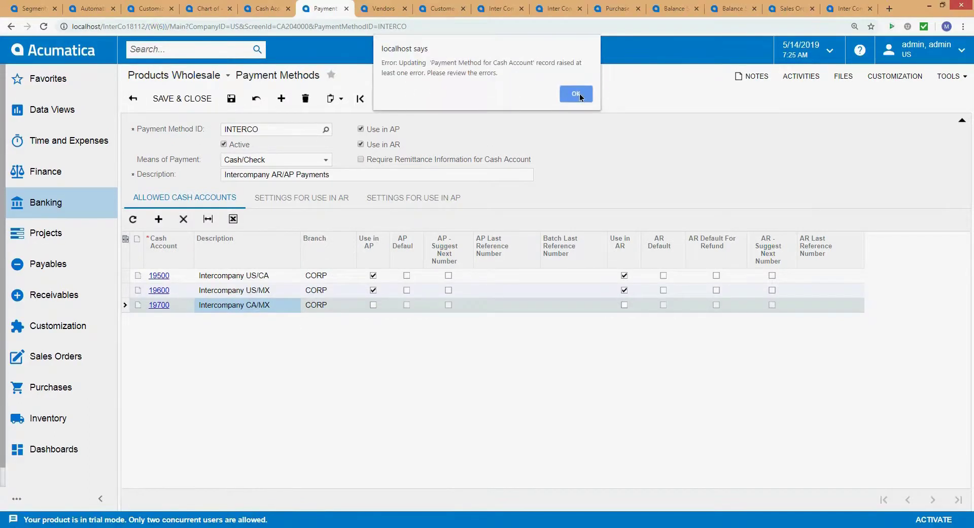
pyautogui.click(579, 93)
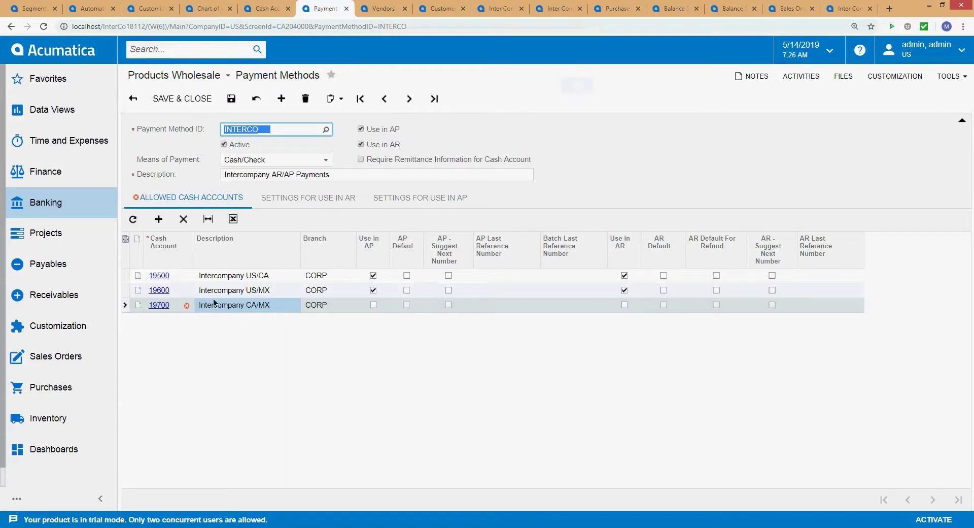
pyautogui.click(184, 219)
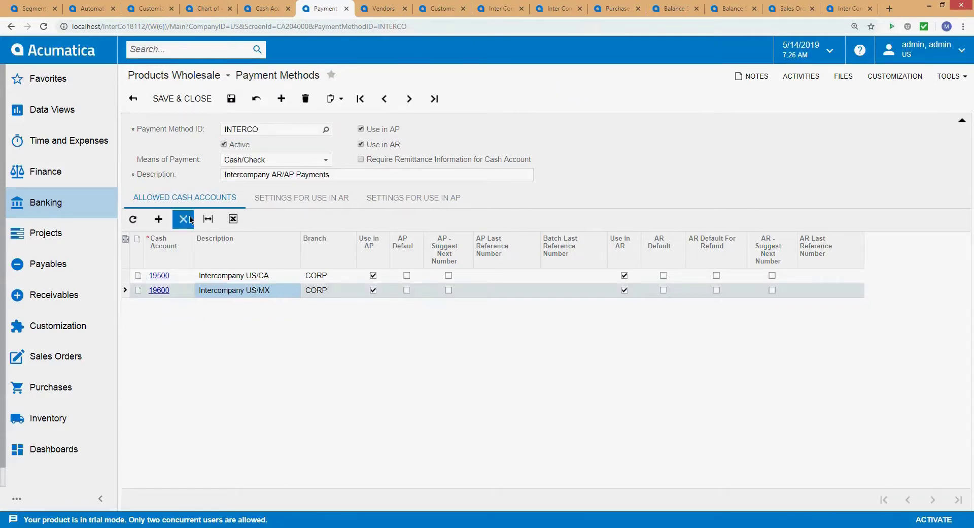
pyautogui.click(231, 90)
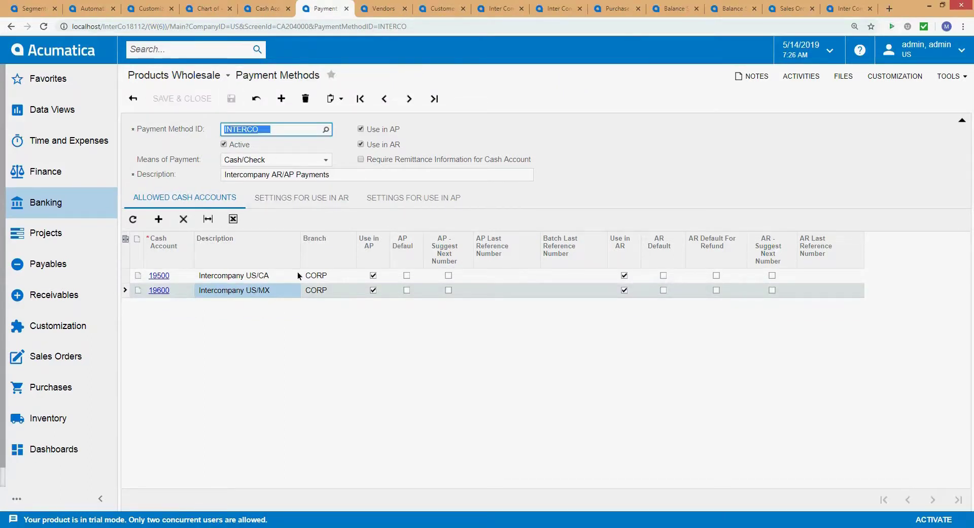
# - Check the Intercompany US/CA and US/MX rows in INTERCO's allowed cash accounts, and switch to the Vendors screen
pyautogui.click(267, 276)
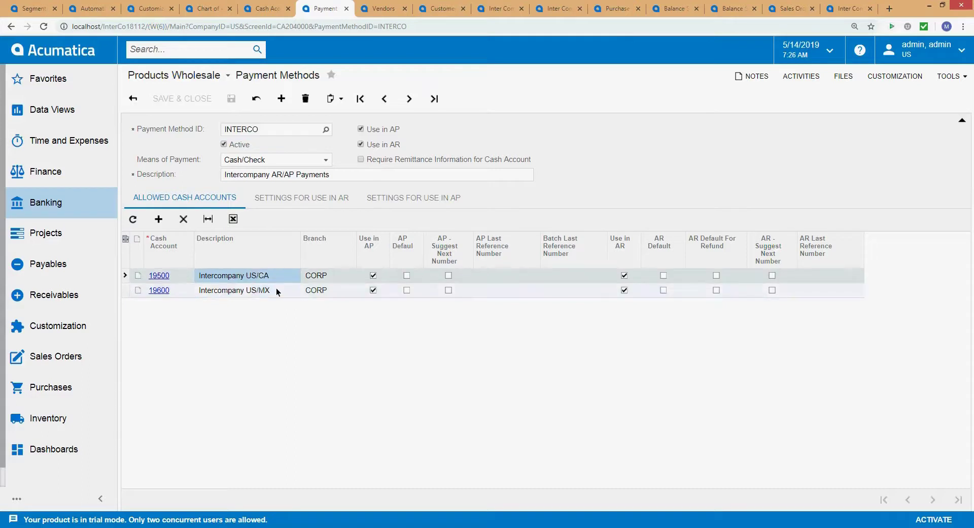
pyautogui.click(276, 288)
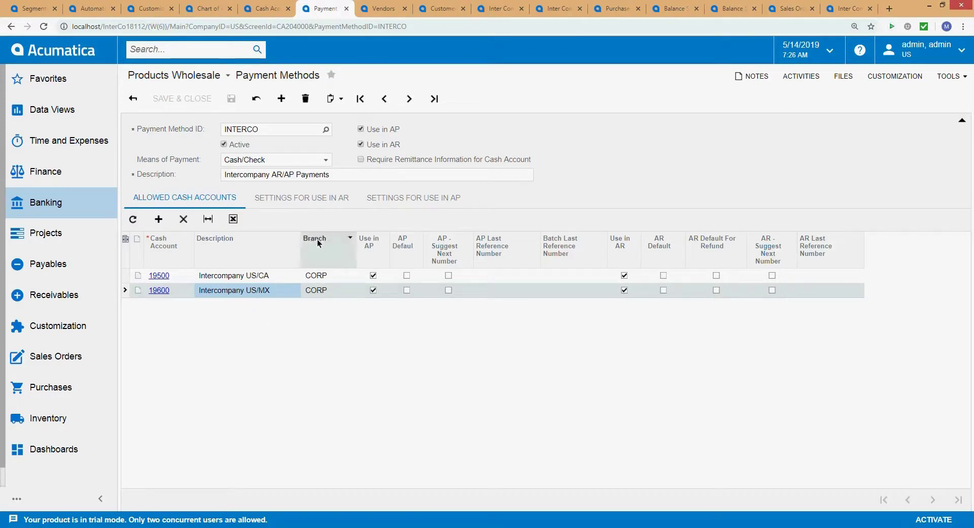
pyautogui.click(384, 8)
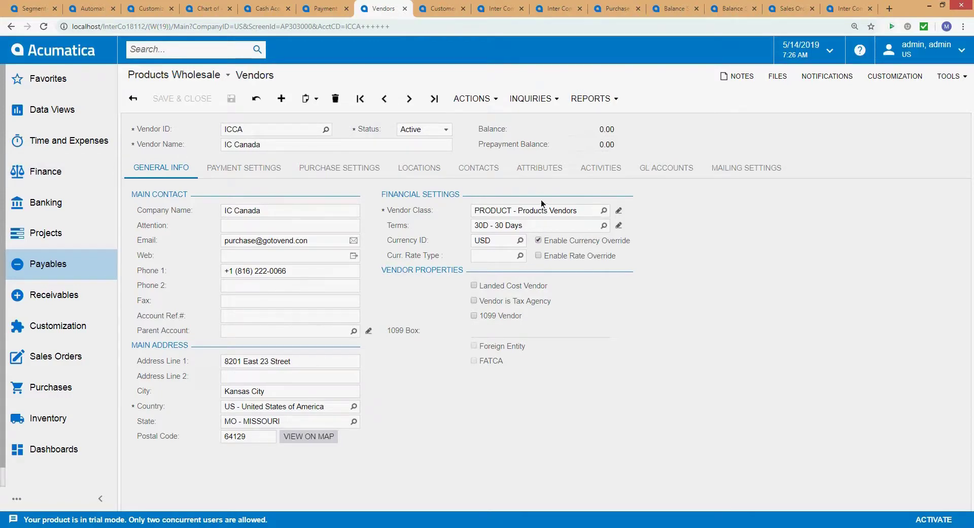
# - Examine the payment methods available for the PRODUCT vendor class, including INTERCO, and leave the class unchanged
pyautogui.click(618, 211)
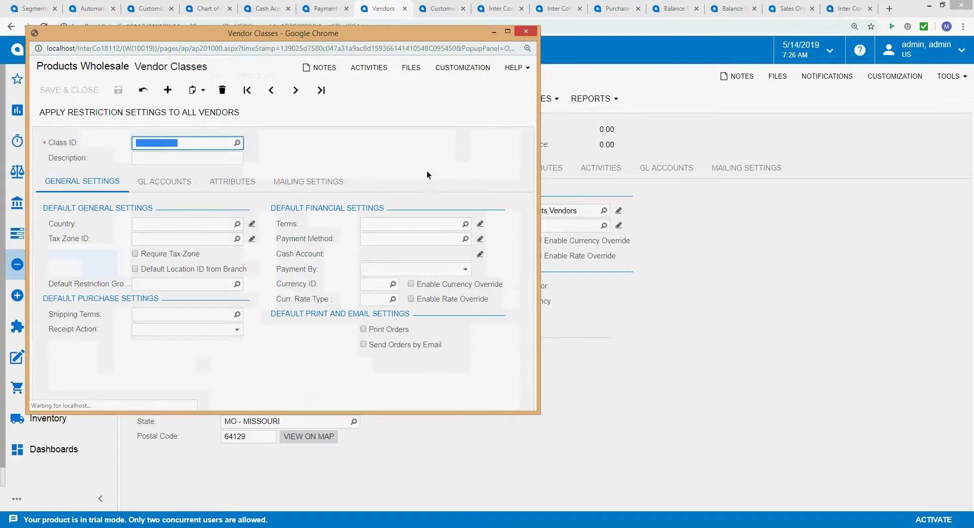
pyautogui.click(465, 239)
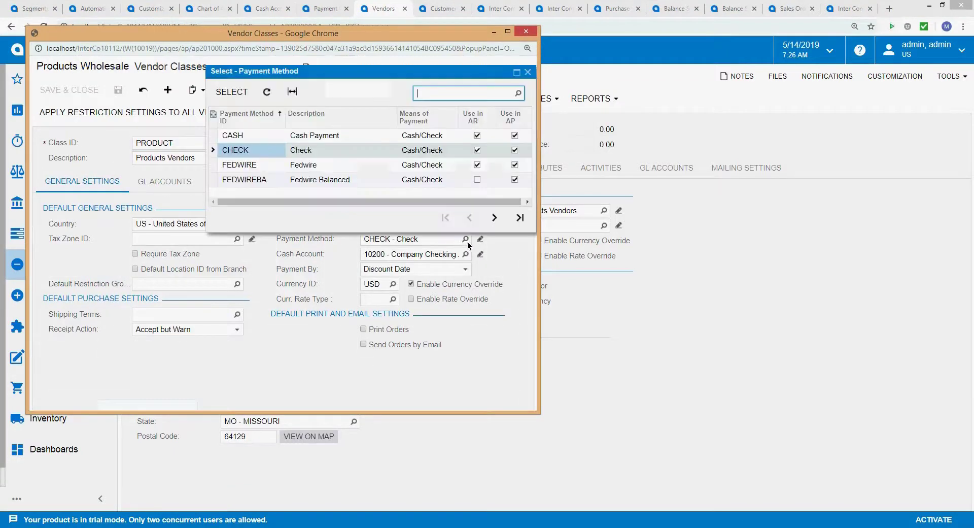
pyautogui.moveTo(444, 231); pyautogui.dragTo(435, 310)
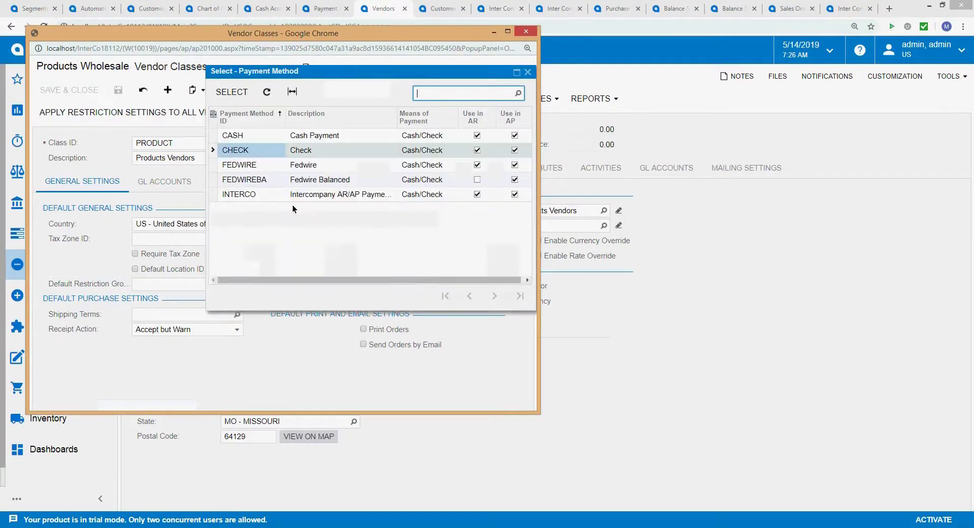
pyautogui.click(11, 52)
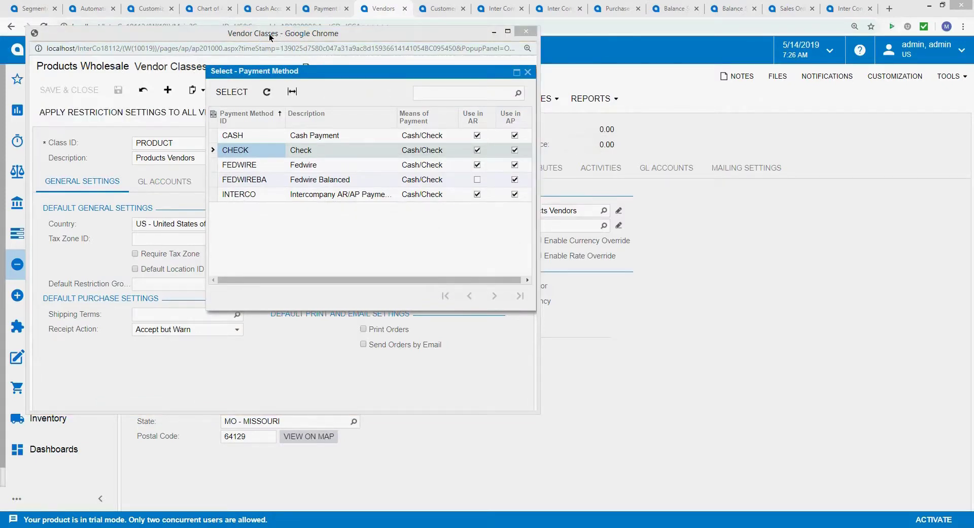
pyautogui.click(527, 72)
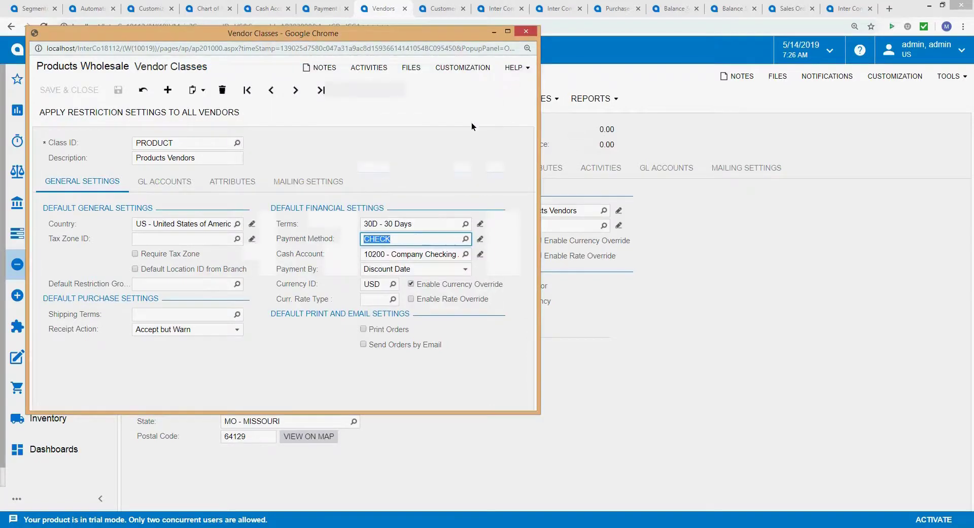
pyautogui.click(527, 32)
# - Review the default payment method, cash account and Payment By setting in vendor ICCA's payment settings
pyautogui.click(272, 169)
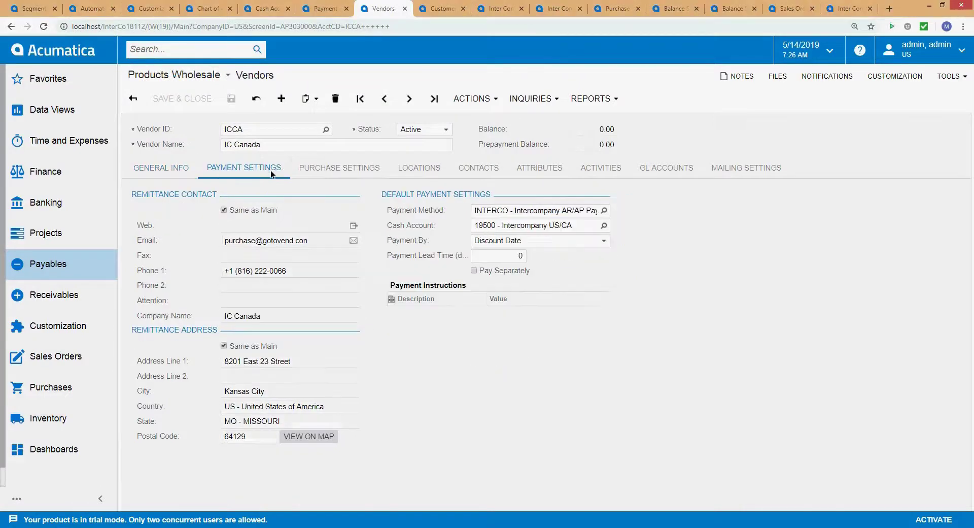
pyautogui.click(517, 214)
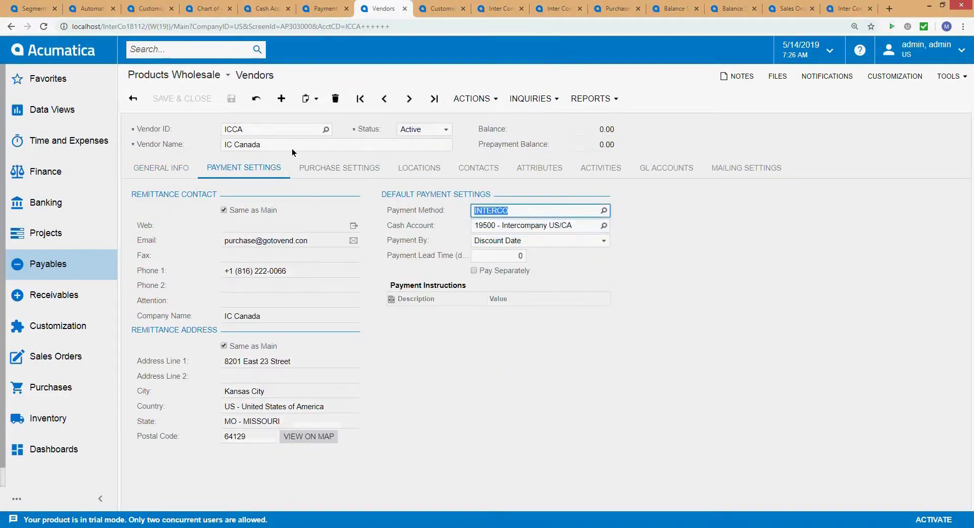
pyautogui.click(267, 129)
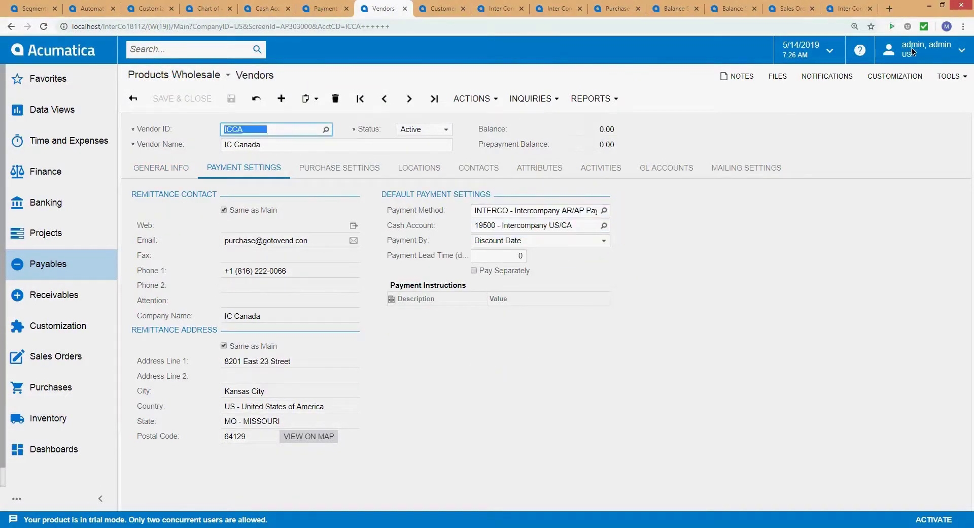
pyautogui.click(485, 226)
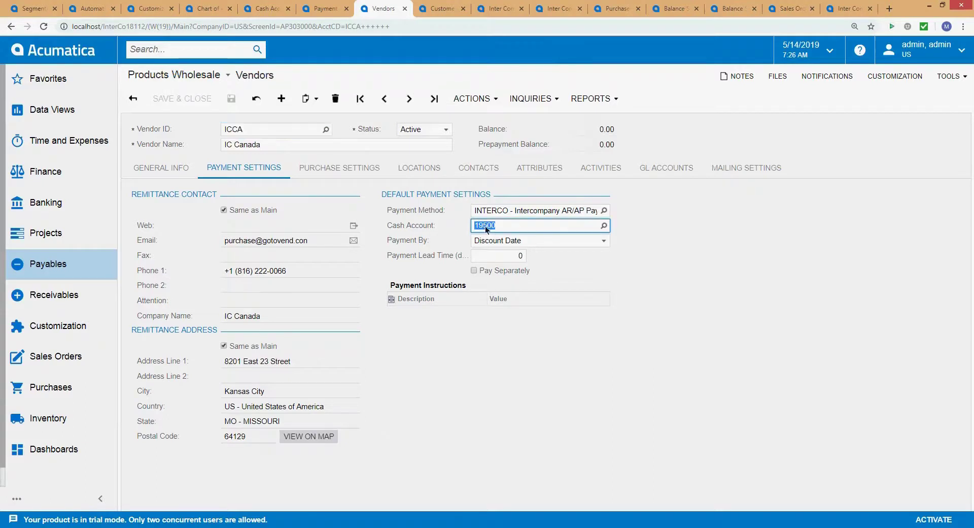
pyautogui.click(507, 240)
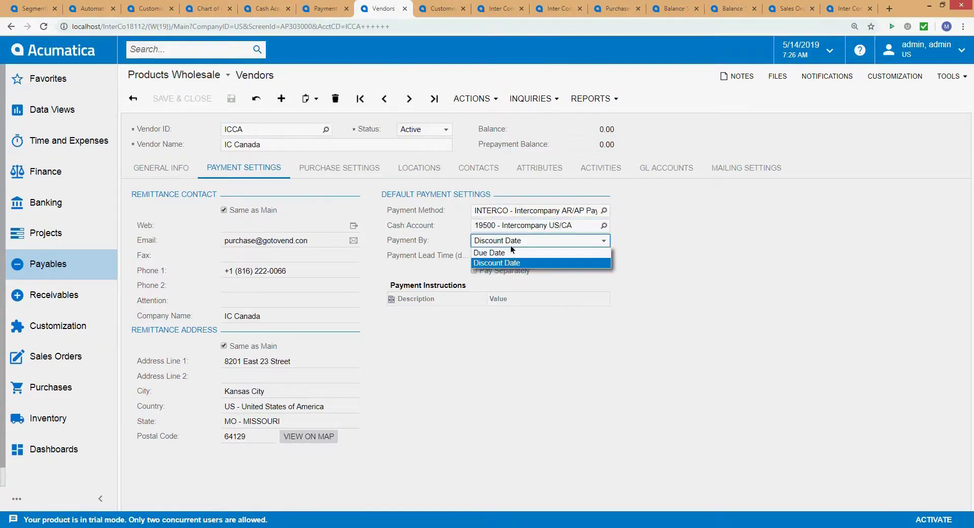
pyautogui.click(572, 225)
pyautogui.click(775, 216)
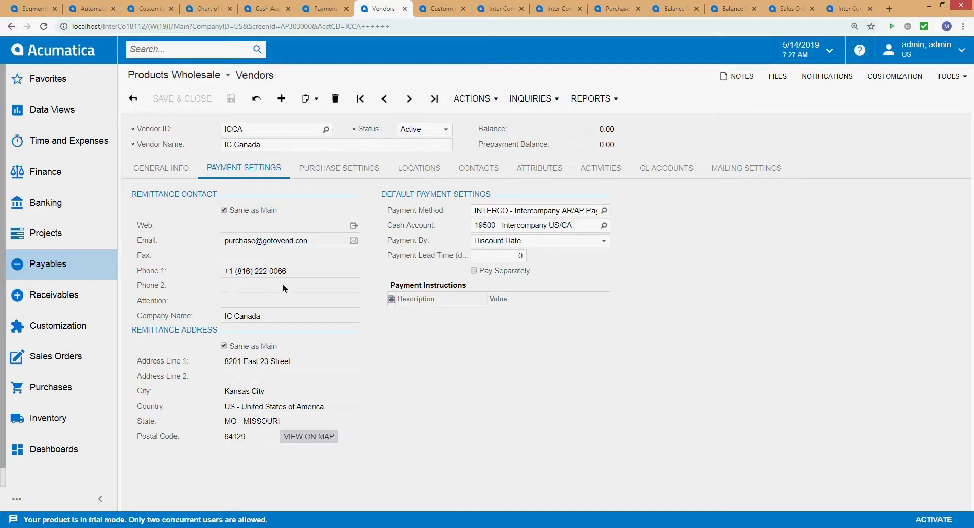
pyautogui.click(538, 213)
pyautogui.click(666, 237)
pyautogui.click(539, 227)
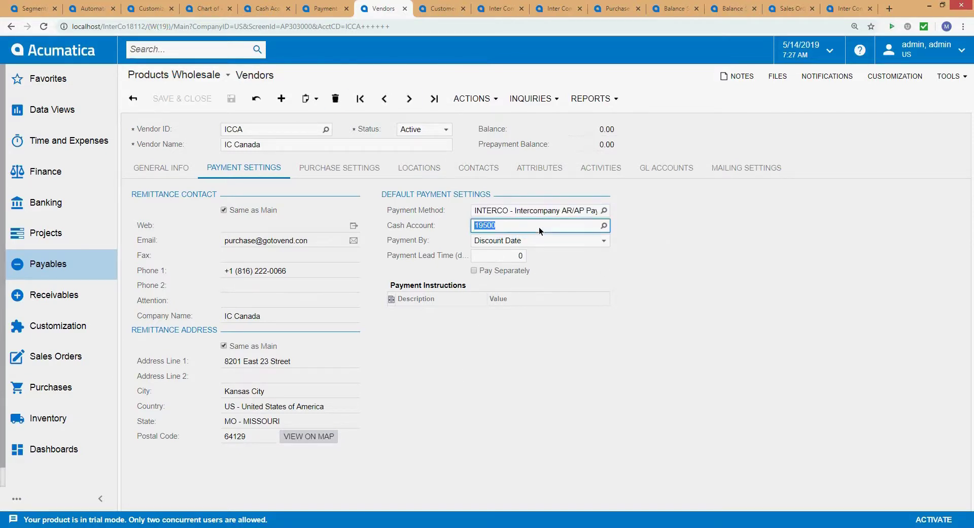
pyautogui.click(589, 348)
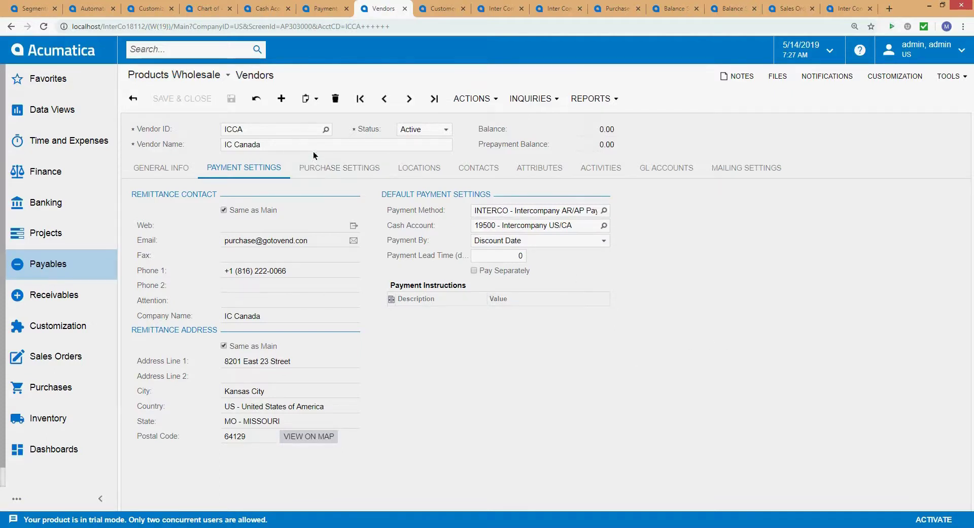
# - Examine vendor ICCA's ID and look up the ICMX and ICUS intercompany vendors in the vendor list
pyautogui.click(269, 131)
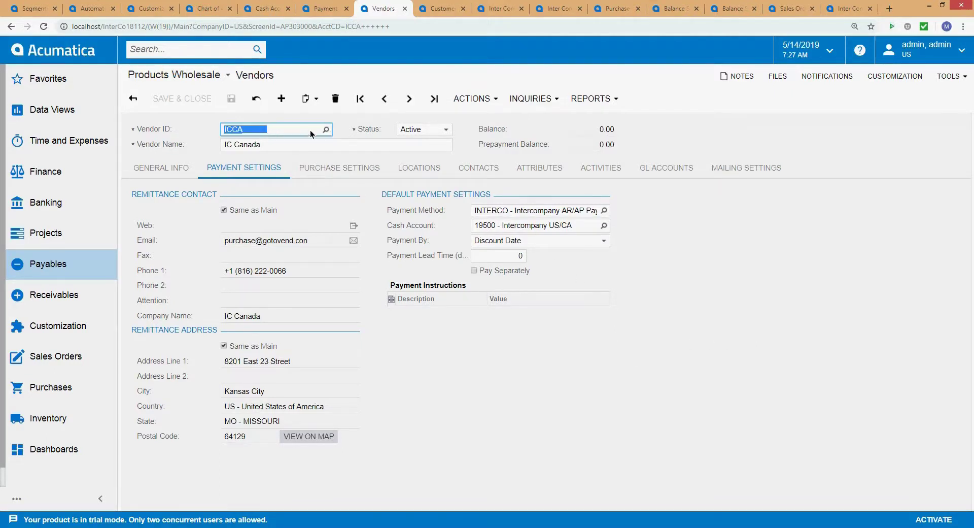
pyautogui.click(234, 131)
pyautogui.moveTo(235, 131); pyautogui.dragTo(280, 137)
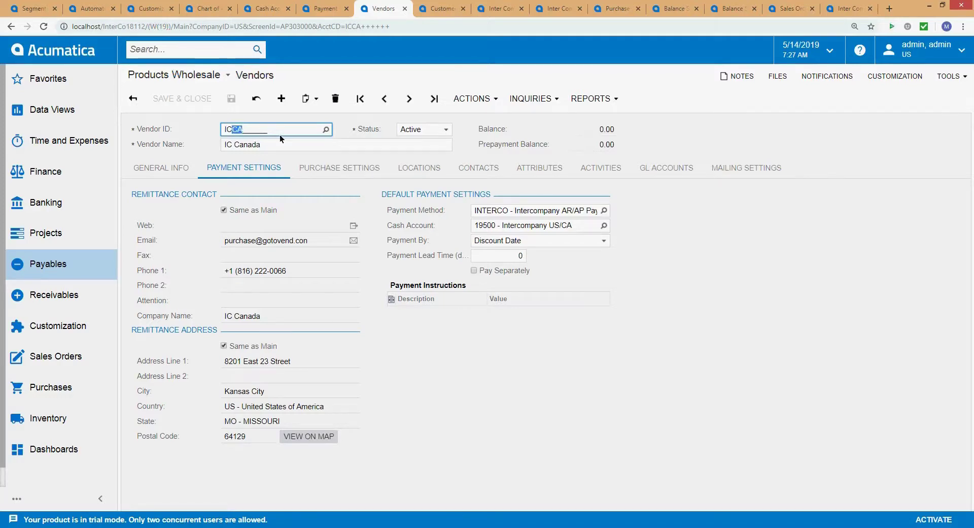
pyautogui.click(327, 129)
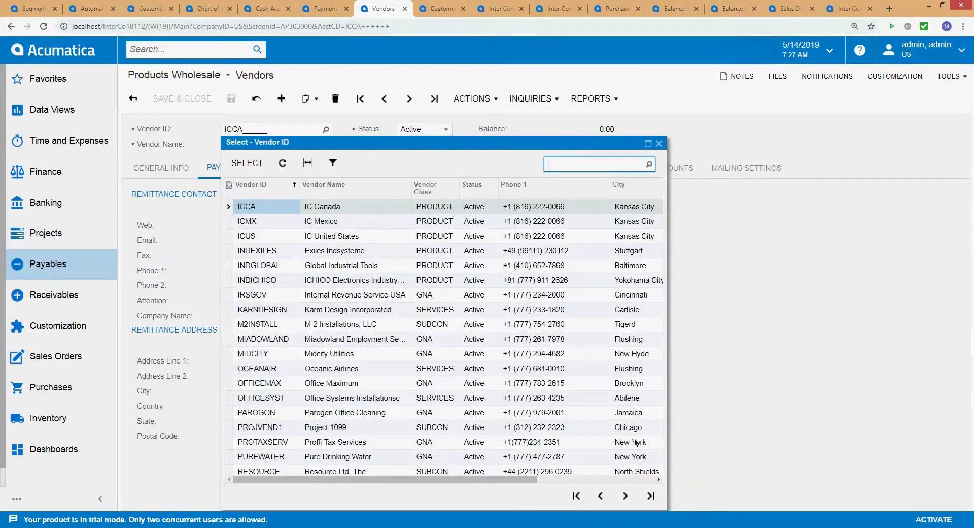
pyautogui.click(255, 220)
pyautogui.click(259, 237)
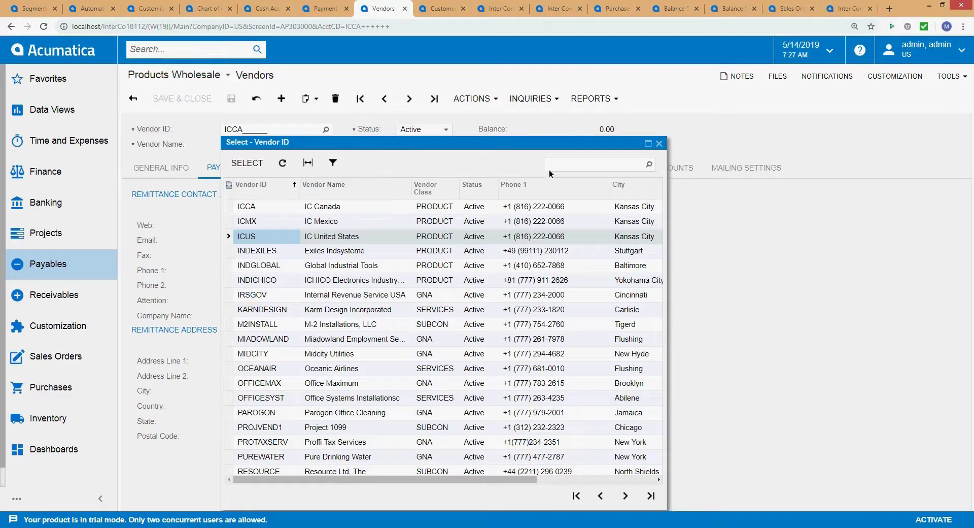
pyautogui.click(659, 144)
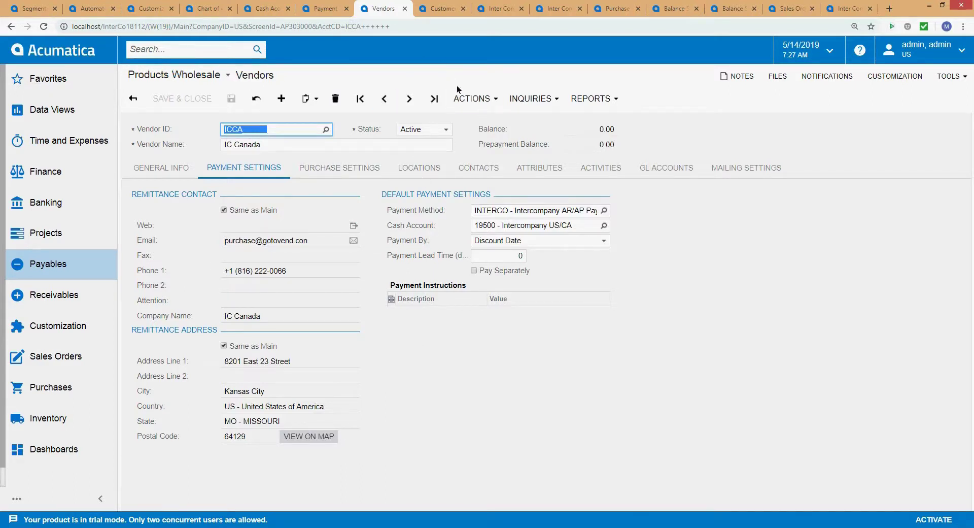
# - Check the actions available for vendor ICCA, and review the general information of customer ICCA on the Customers screen
pyautogui.click(471, 104)
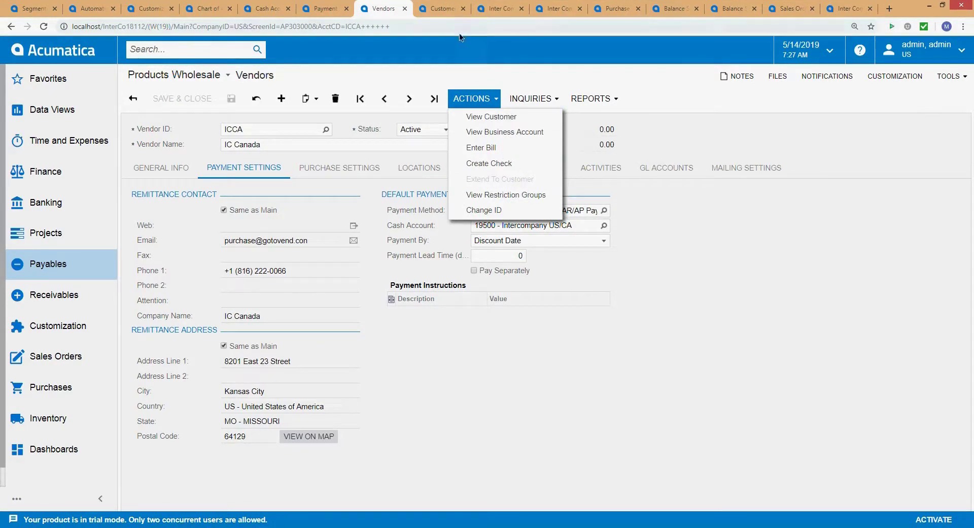
pyautogui.click(450, 10)
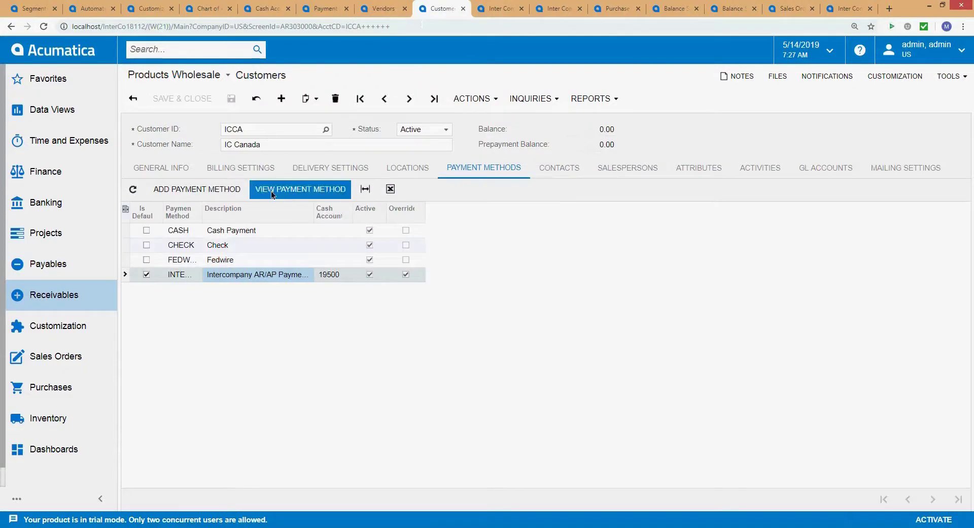
pyautogui.click(162, 167)
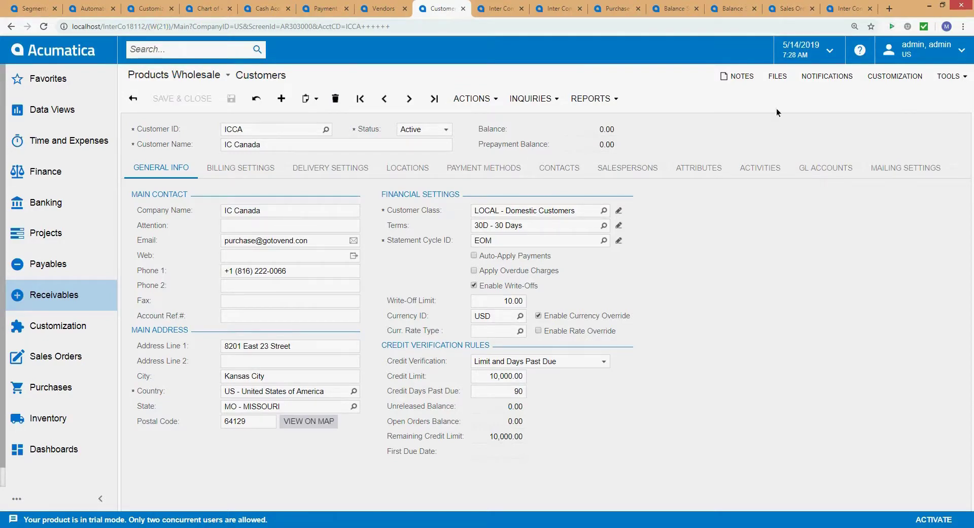
pyautogui.click(275, 127)
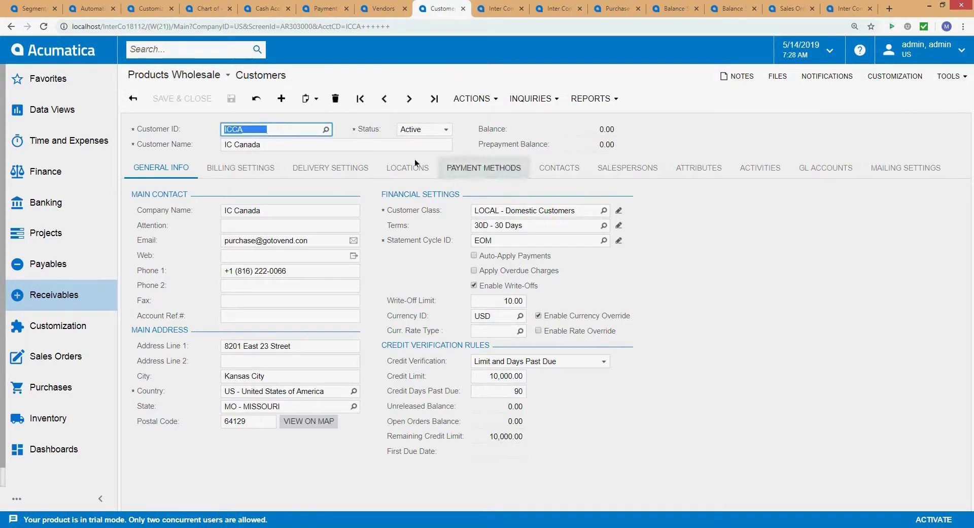
pyautogui.click(644, 211)
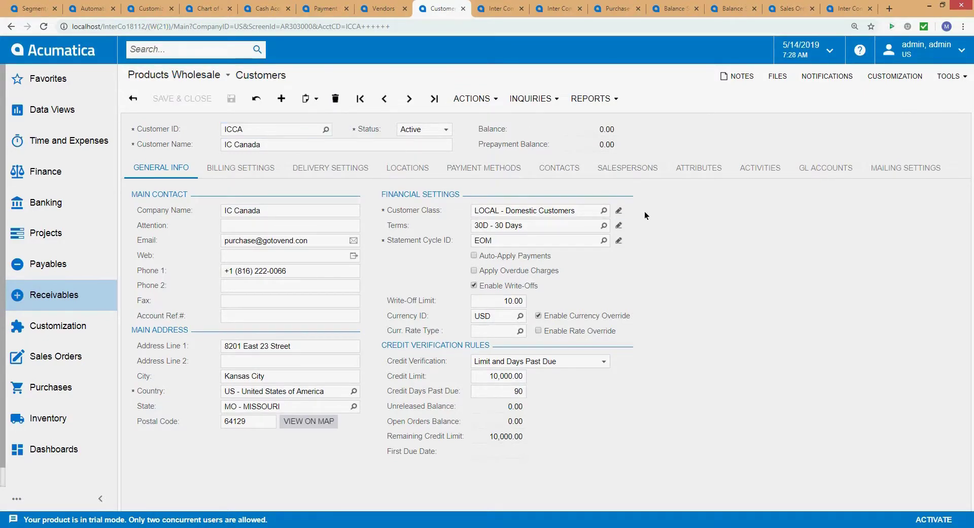
# - Examine the payment methods assigned to customer ICCA together with its customer ID and name
pyautogui.click(483, 166)
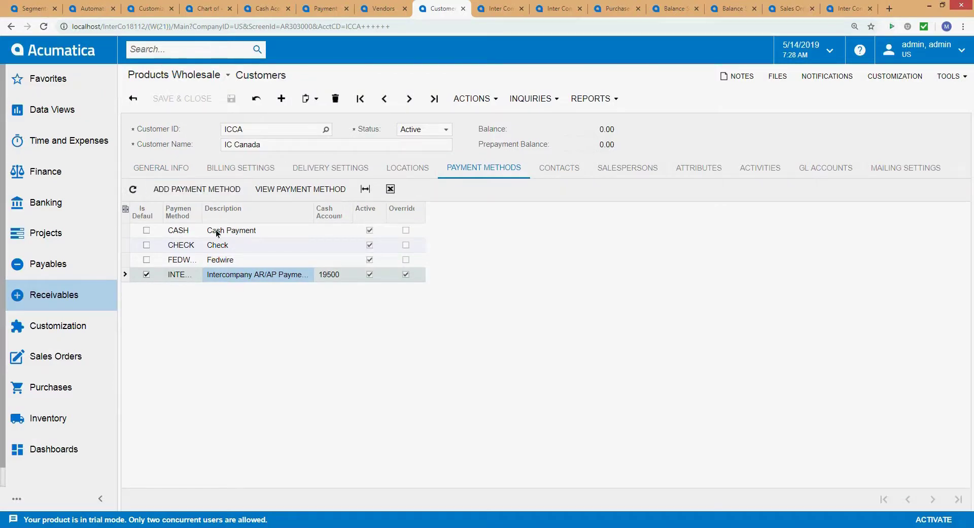
pyautogui.click(264, 130)
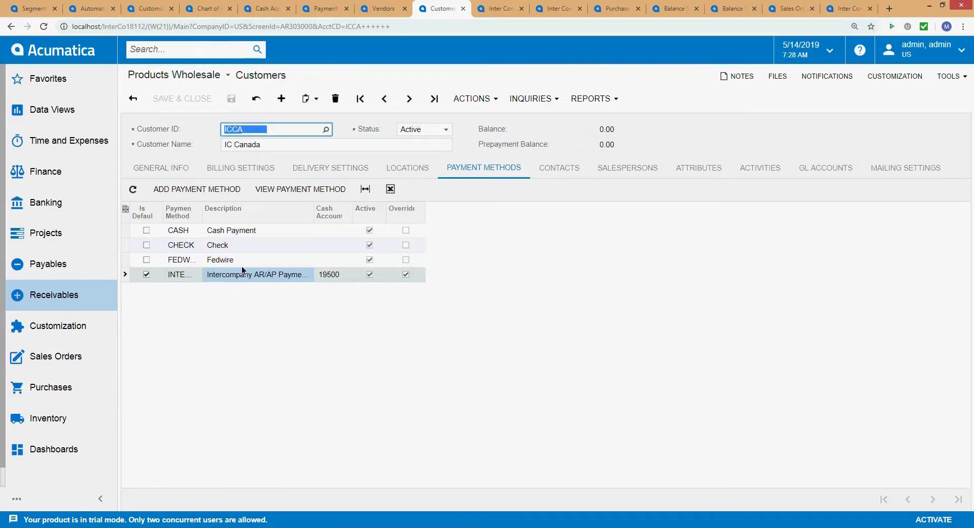
pyautogui.click(263, 145)
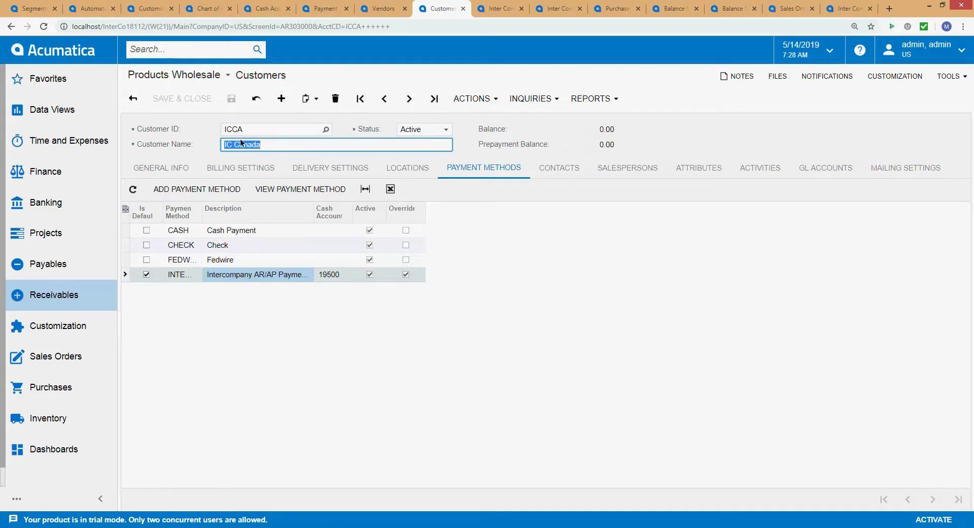
pyautogui.hotkey('shift', 'Tab')
pyautogui.press('Tab')
# - View the details of customer ICCA's INTERCO payment method, checking its payment method and cash account fields
pyautogui.click(327, 191)
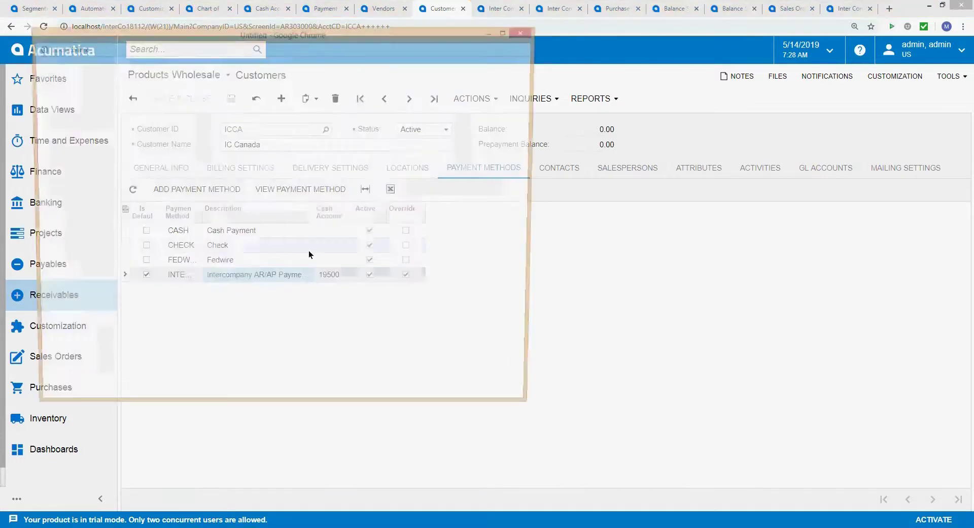
pyautogui.moveTo(399, 42); pyautogui.dragTo(631, 33)
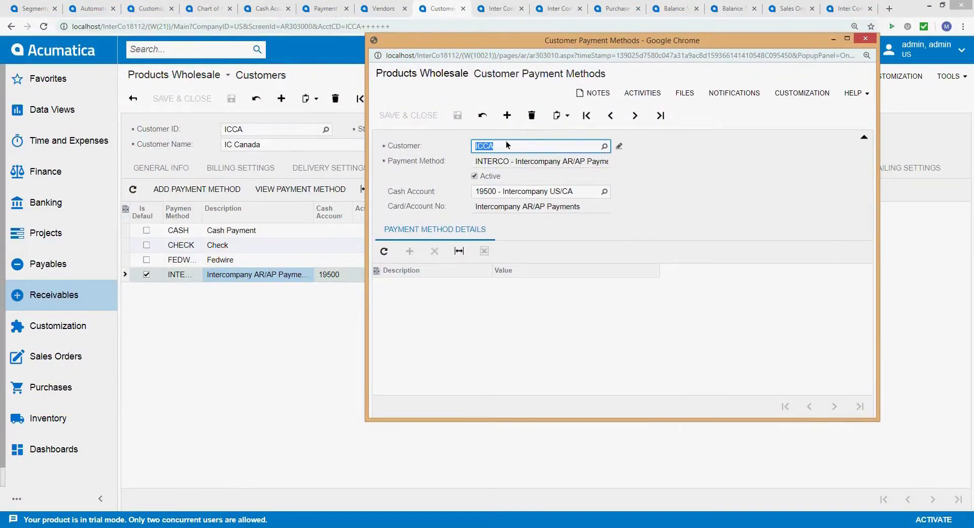
pyautogui.click(502, 161)
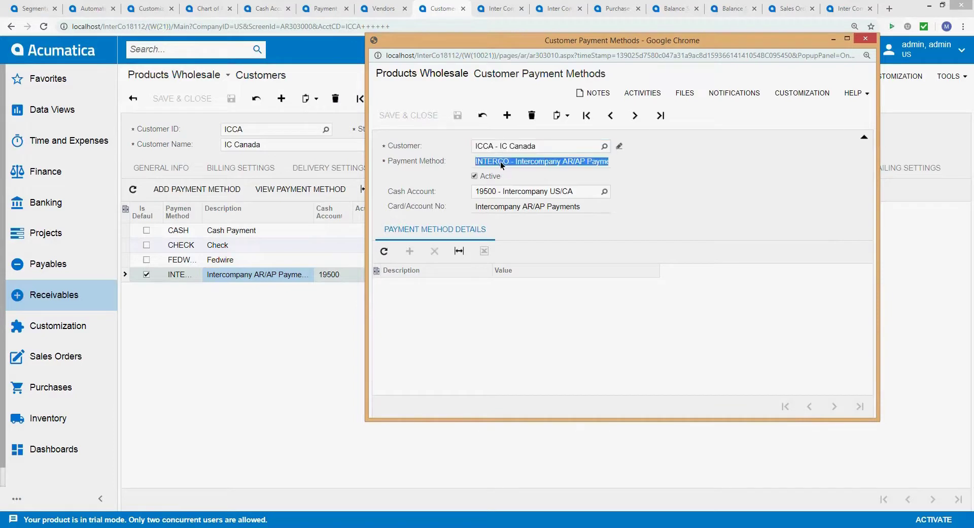
pyautogui.click(496, 192)
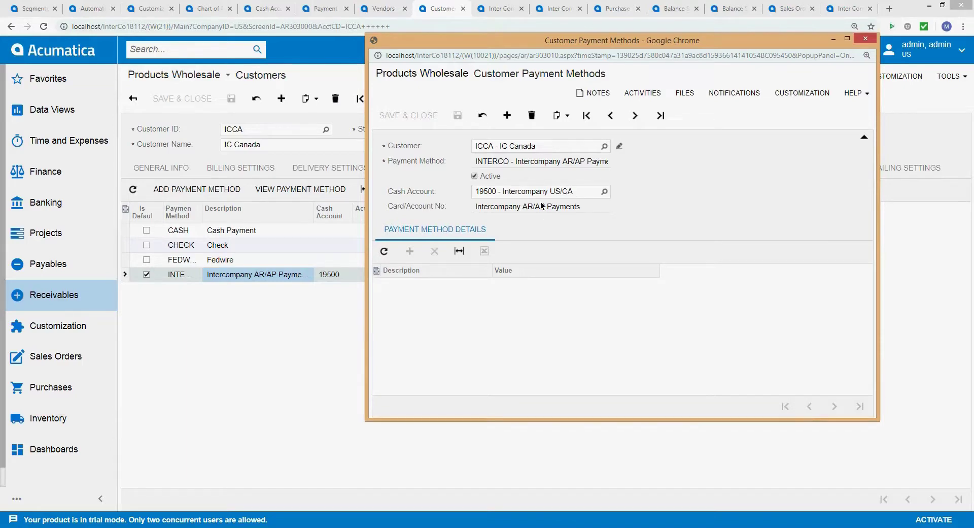
pyautogui.click(866, 38)
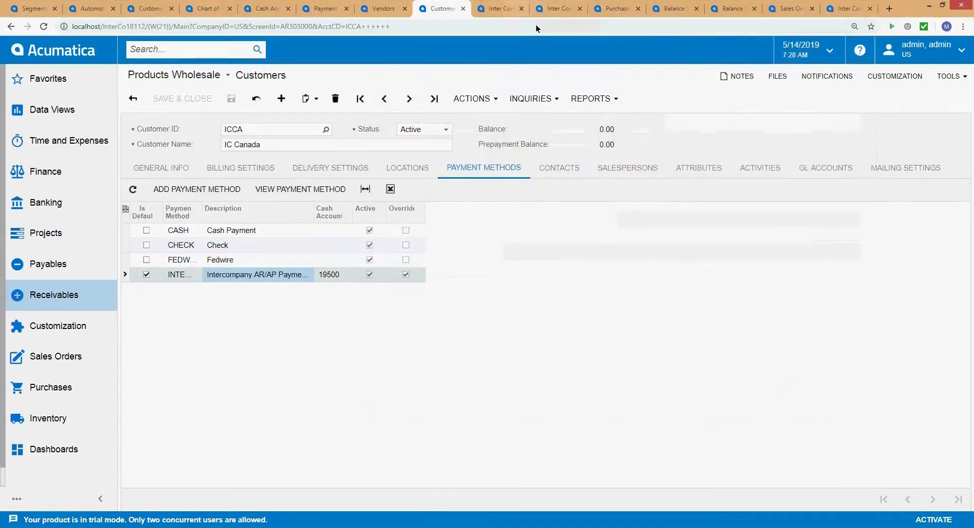
# - Switch to the Inter Company Sites screen and examine the site ID of the US-CORP entry
pyautogui.click(501, 10)
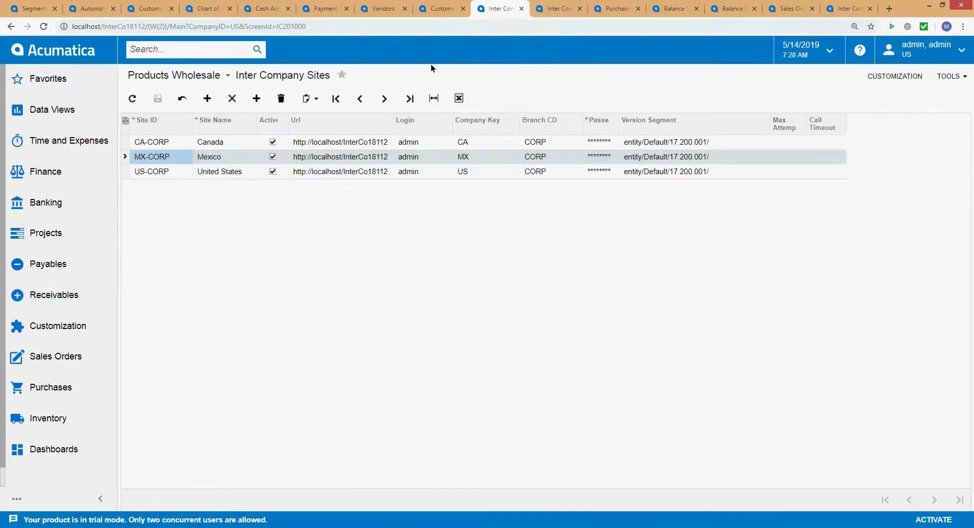
pyautogui.click(173, 174)
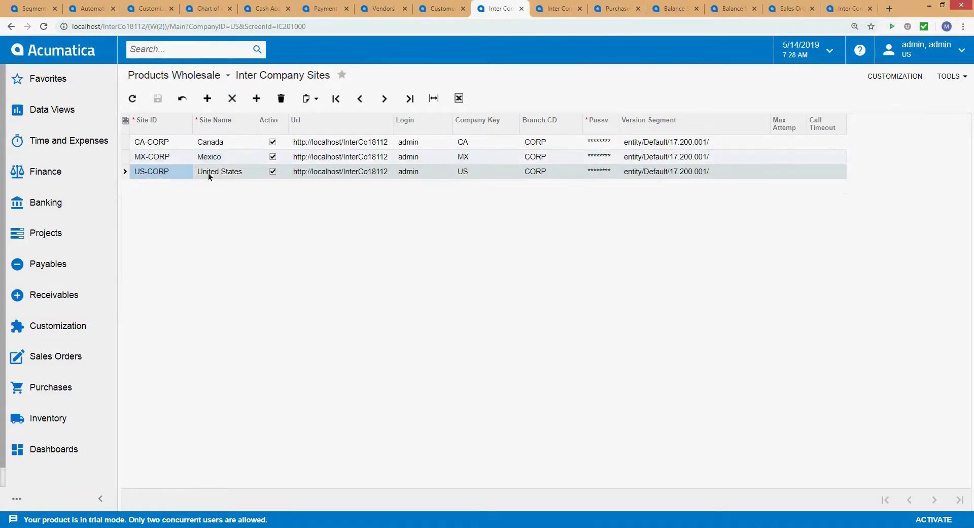
pyautogui.click(179, 172)
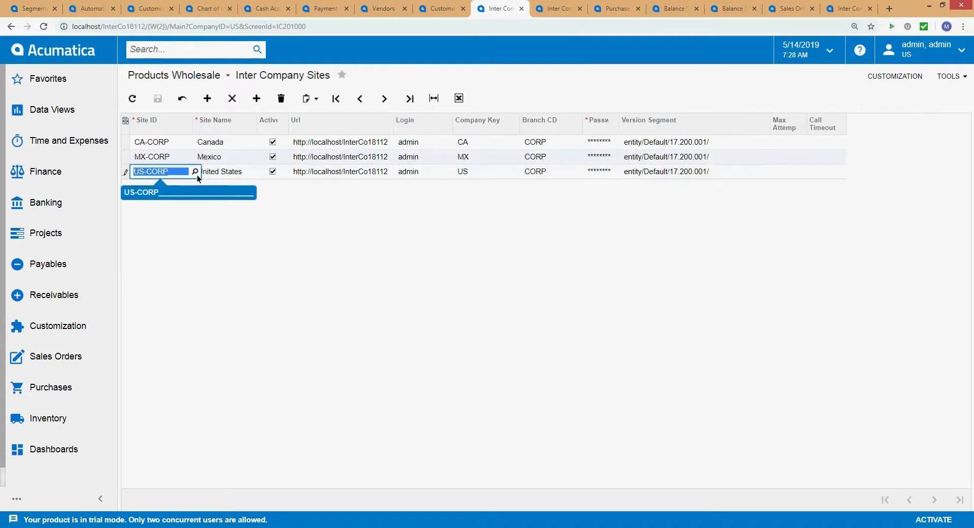
pyautogui.click(569, 80)
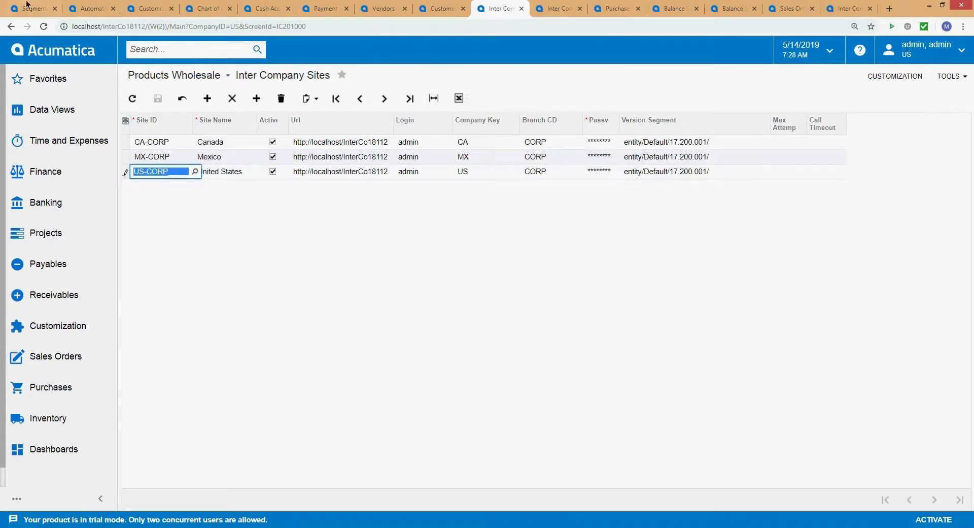
# - Reload the Inter Company Sites list and examine the site IDs of the US-CORP, MX-CORP and CA-CORP entries
pyautogui.click(36, 28)
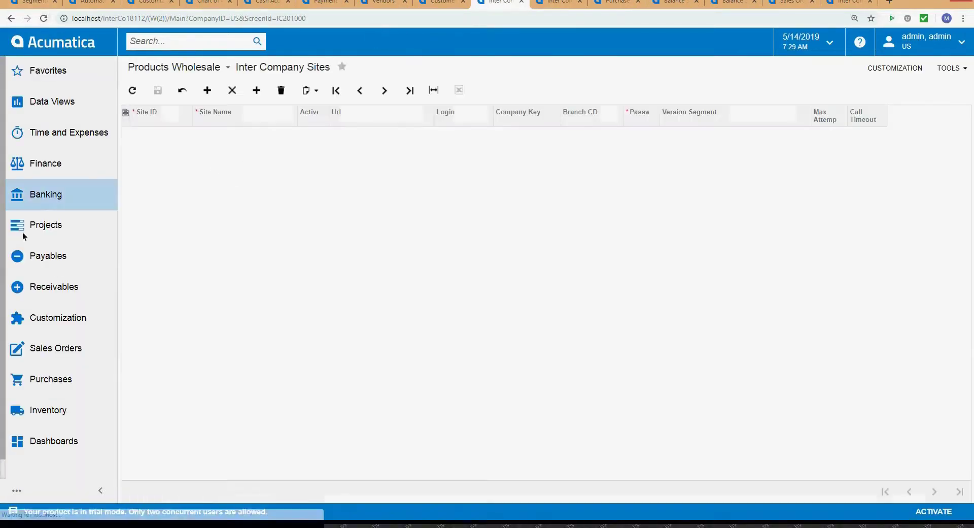
pyautogui.click(178, 168)
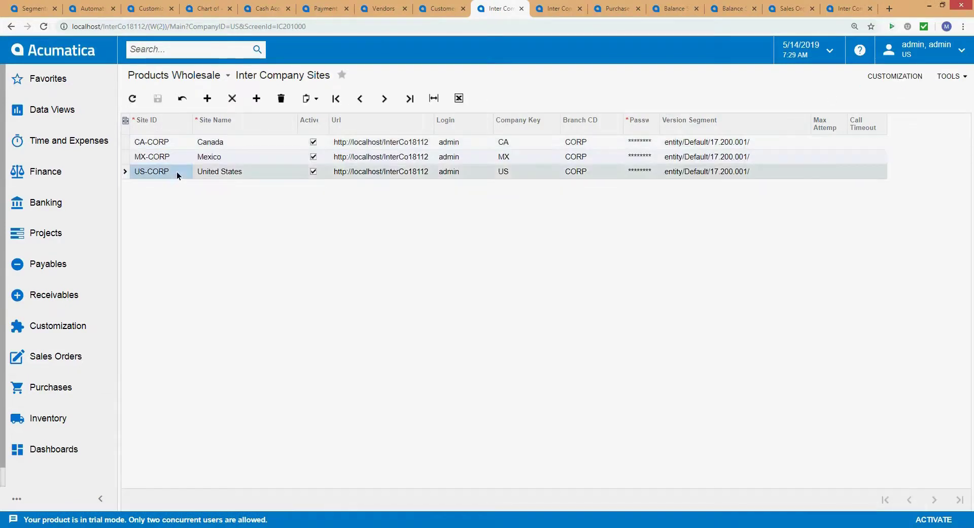
pyautogui.click(177, 173)
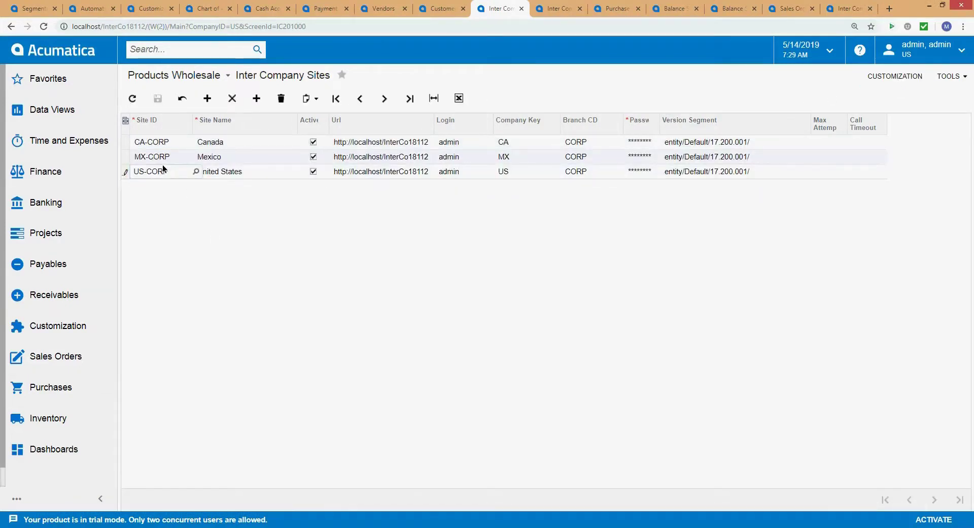
pyautogui.click(142, 171)
pyautogui.click(144, 173)
pyautogui.press('Up')
pyautogui.press('Up')
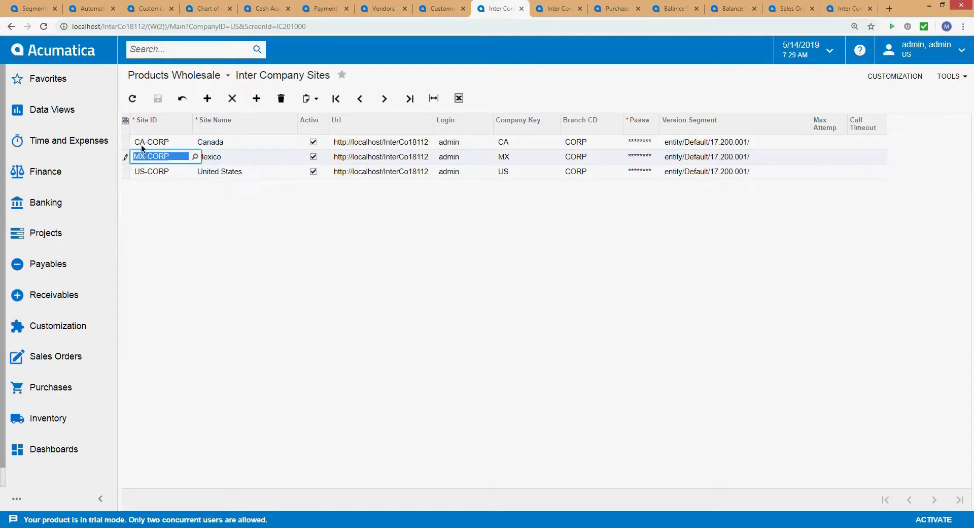
pyautogui.press('Down')
pyautogui.press('Down')
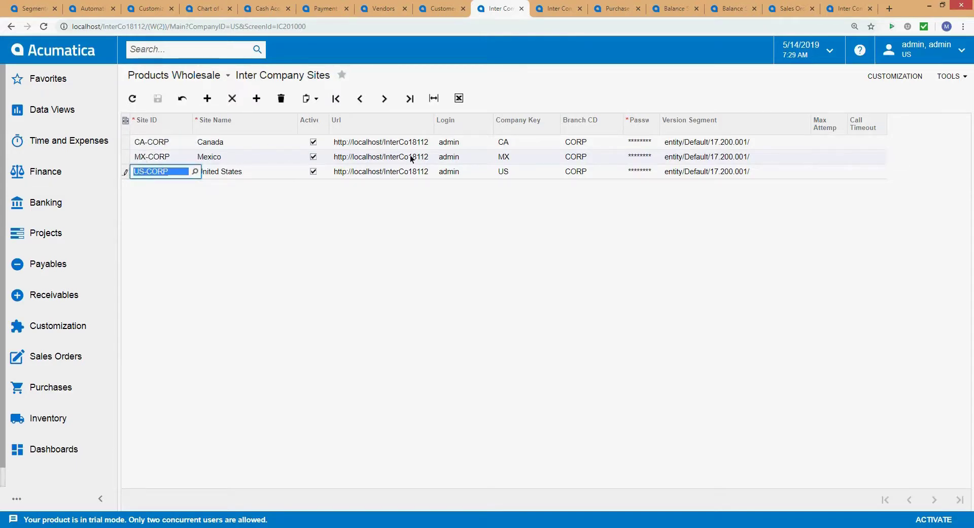
# - Compare the company key and branch CD values across the Canada, Mexico and United States sites
pyautogui.click(591, 142)
pyautogui.click(592, 155)
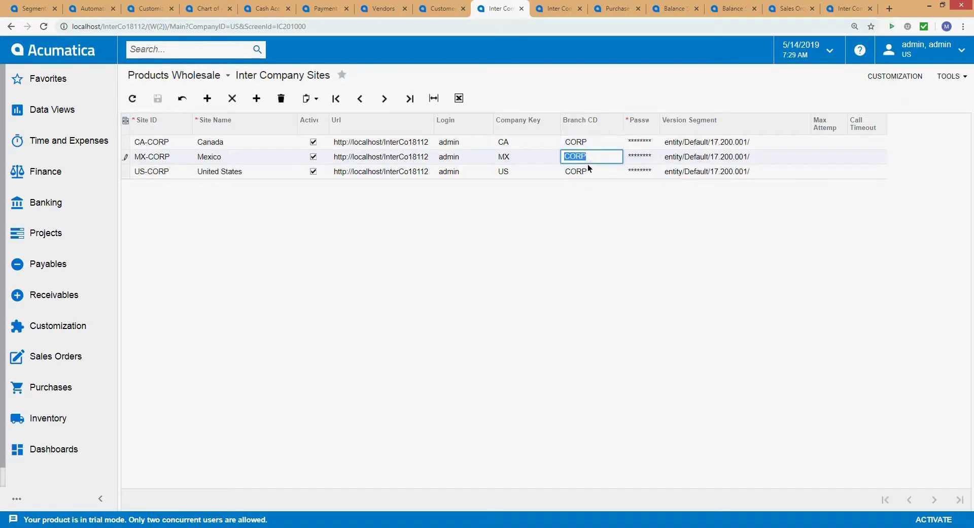
pyautogui.press('Up')
pyautogui.click(594, 143)
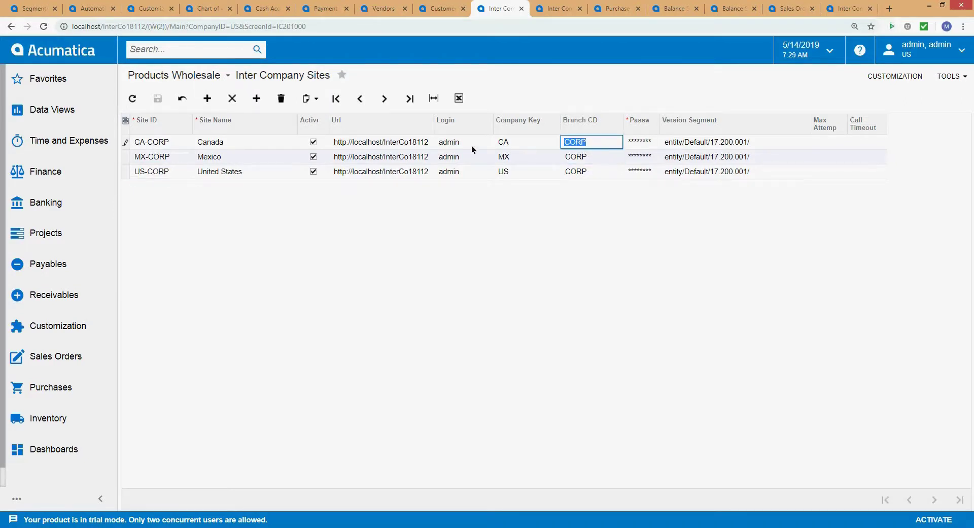
pyautogui.click(520, 143)
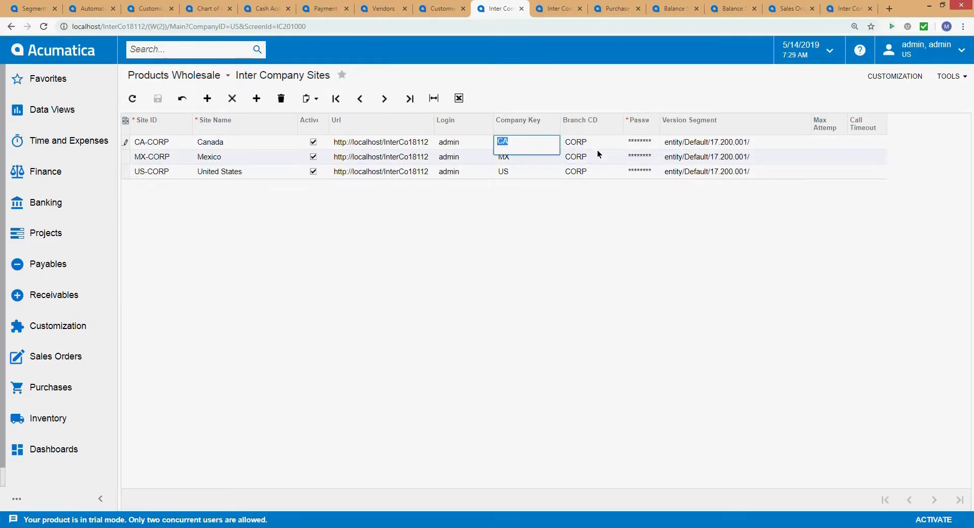
pyautogui.click(589, 146)
pyautogui.click(529, 143)
pyautogui.click(538, 172)
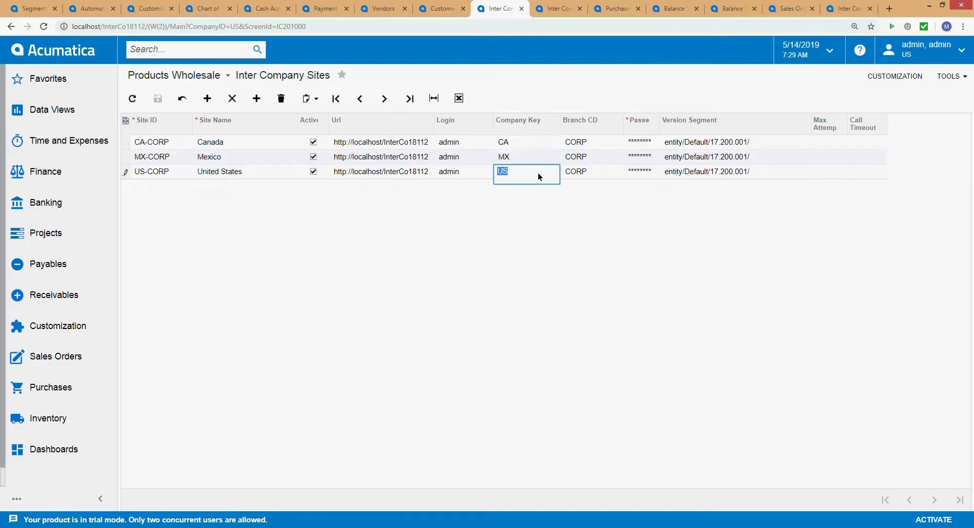
pyautogui.click(601, 171)
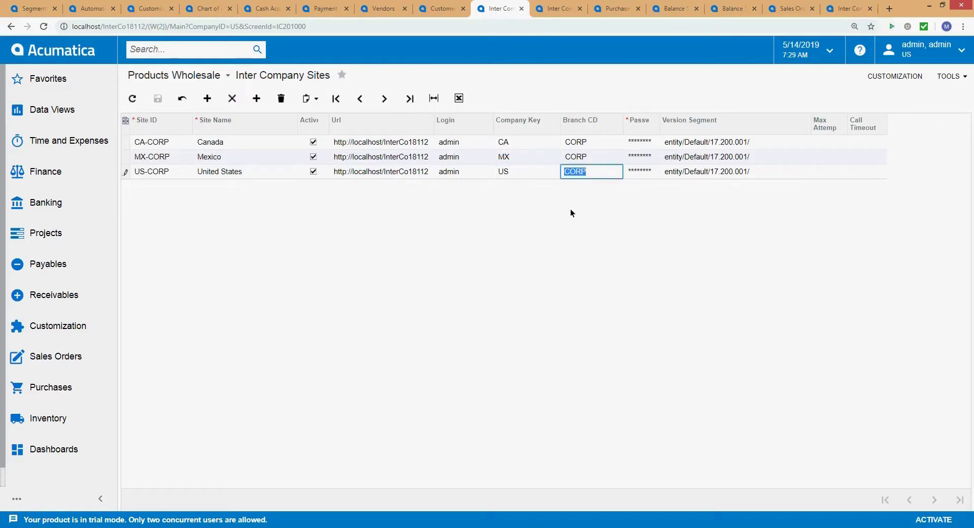
# - Examine the site names of the three intercompany sites
pyautogui.click(229, 144)
pyautogui.click(226, 158)
pyautogui.click(226, 173)
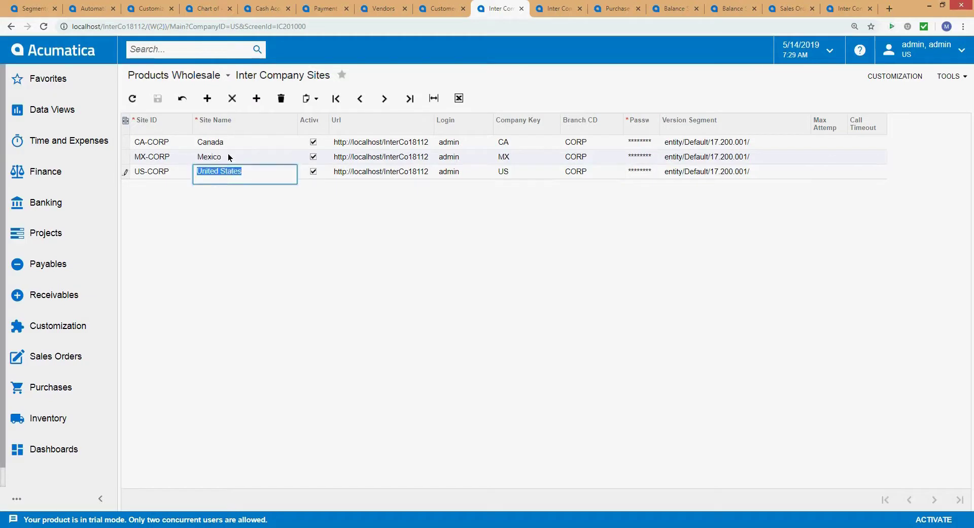
pyautogui.click(227, 156)
pyautogui.click(230, 141)
pyautogui.click(228, 158)
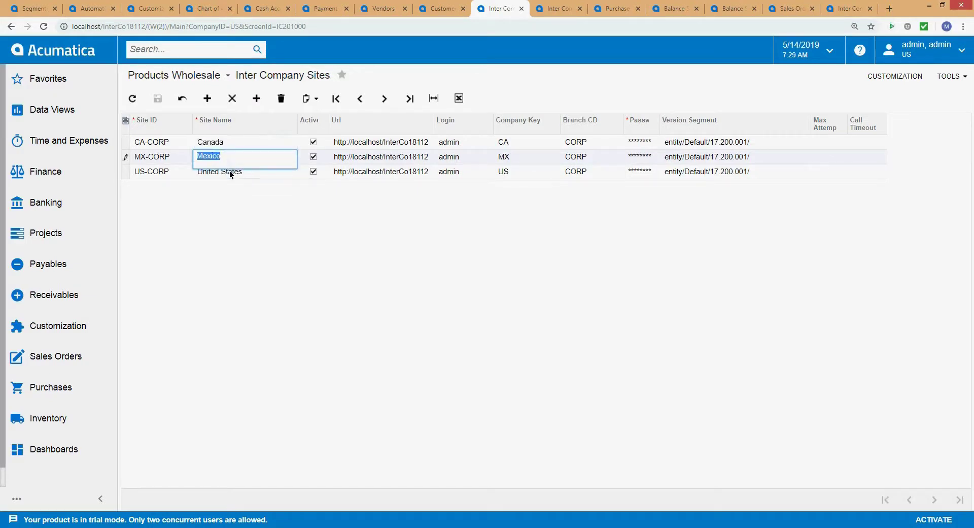
pyautogui.click(230, 171)
pyautogui.click(231, 143)
pyautogui.click(226, 158)
pyautogui.click(246, 141)
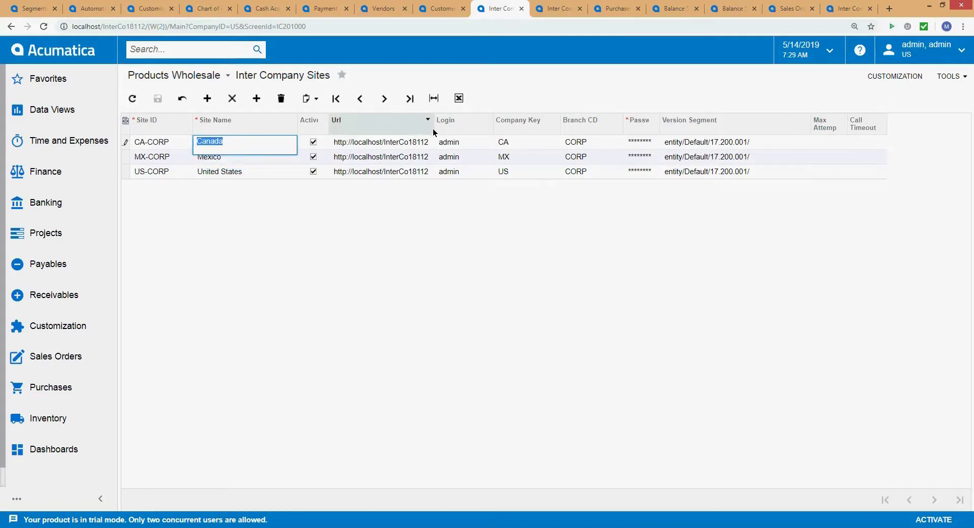
# - Widen the Url column and review the CA-CORP site's URL, login, company key and branch CD
pyautogui.moveTo(434, 129); pyautogui.dragTo(453, 129)
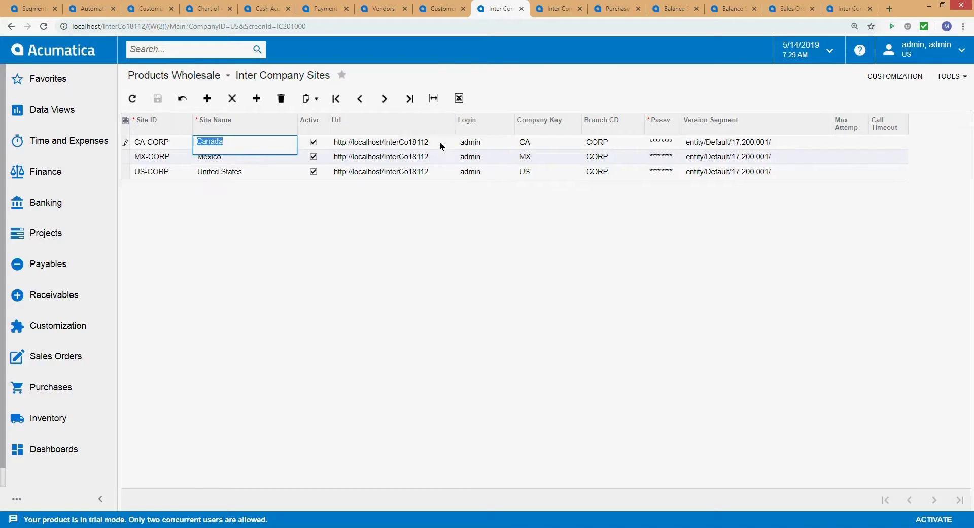
pyautogui.click(440, 141)
pyautogui.click(398, 146)
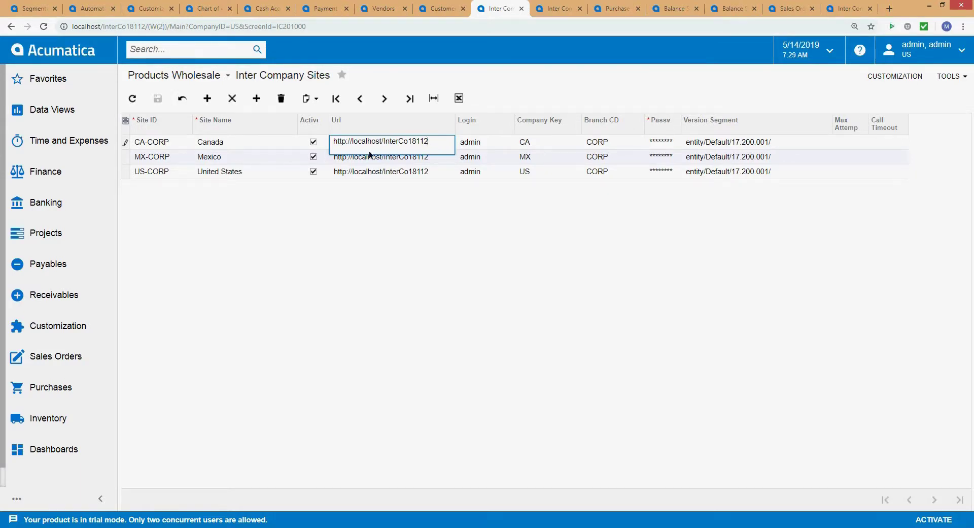
pyautogui.click(483, 149)
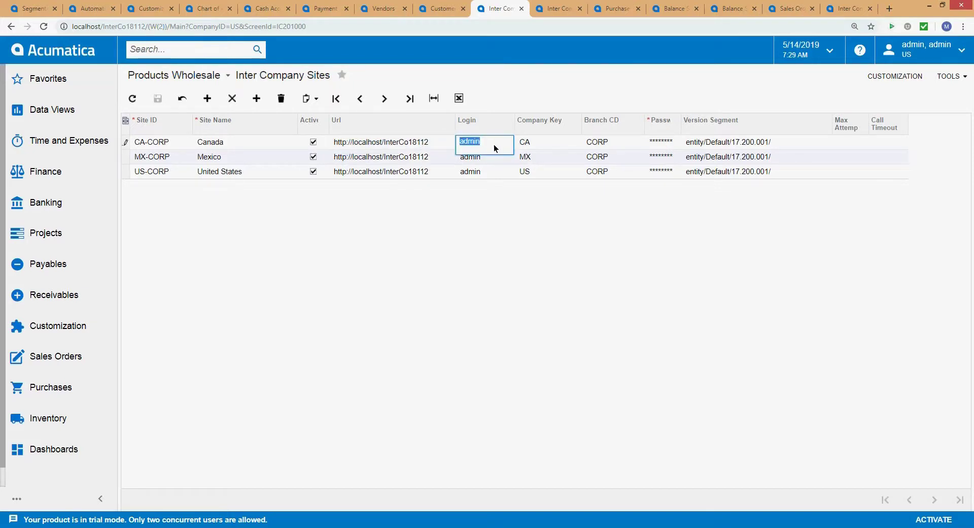
pyautogui.click(554, 144)
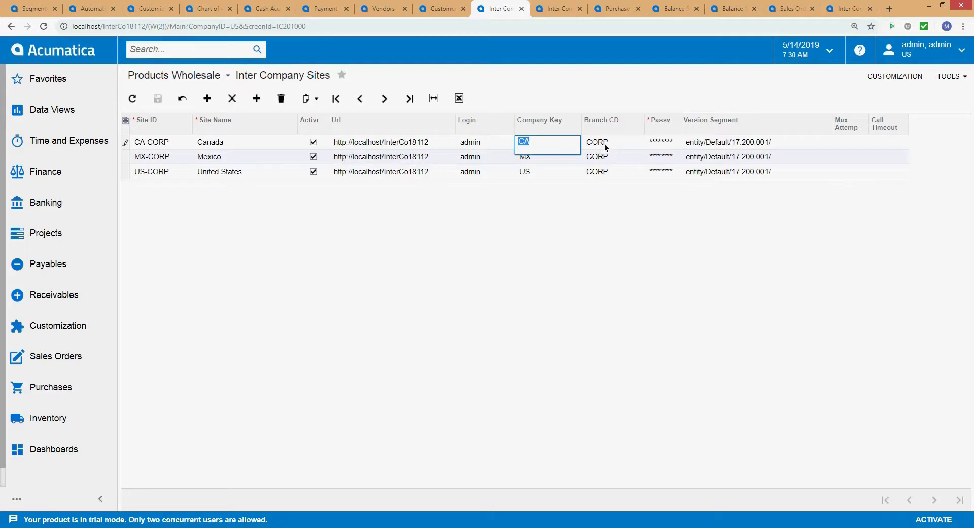
pyautogui.click(604, 144)
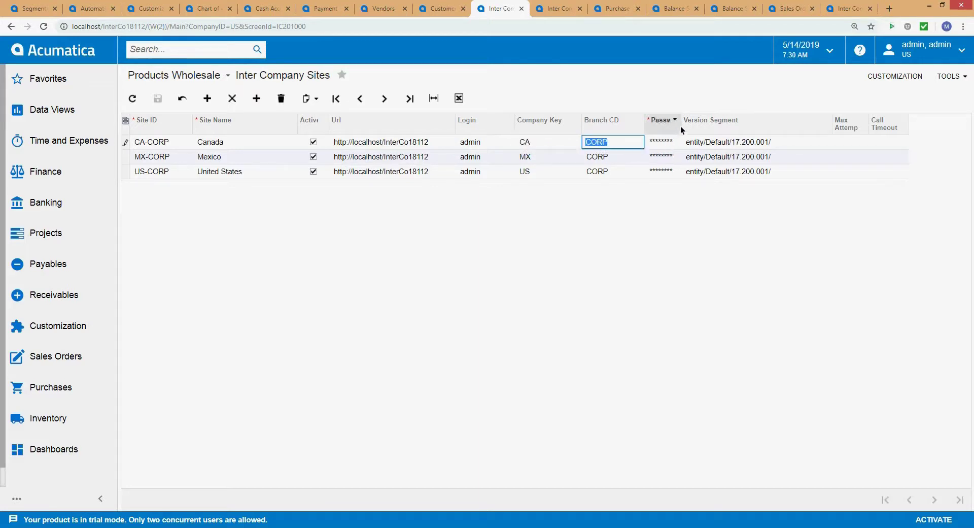
# - Widen the Password column and check the password fields of the CA-CORP and MX-CORP sites
pyautogui.moveTo(681, 126); pyautogui.dragTo(700, 129)
pyautogui.click(680, 143)
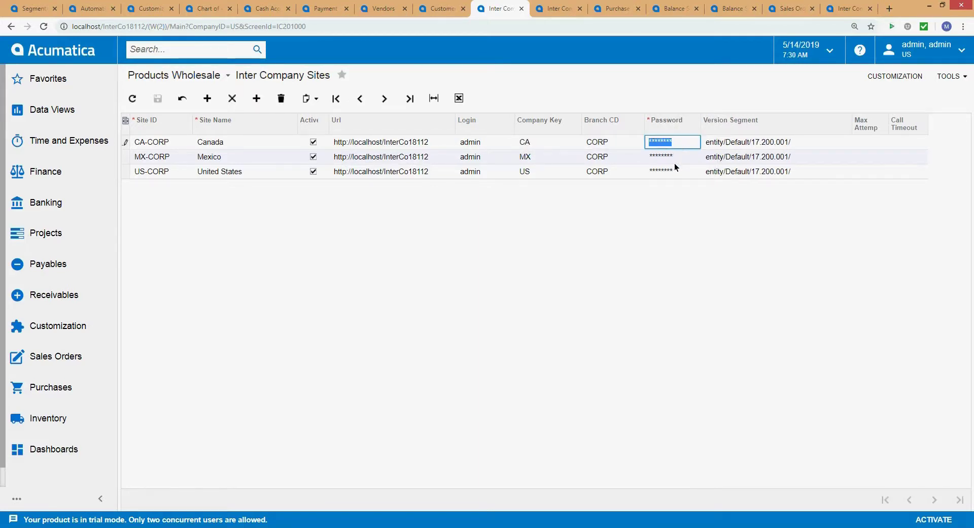
pyautogui.click(674, 156)
pyautogui.click(678, 142)
# - Examine the version segment of the CA-CORP and MX-CORP sites
pyautogui.click(723, 142)
pyautogui.click(785, 157)
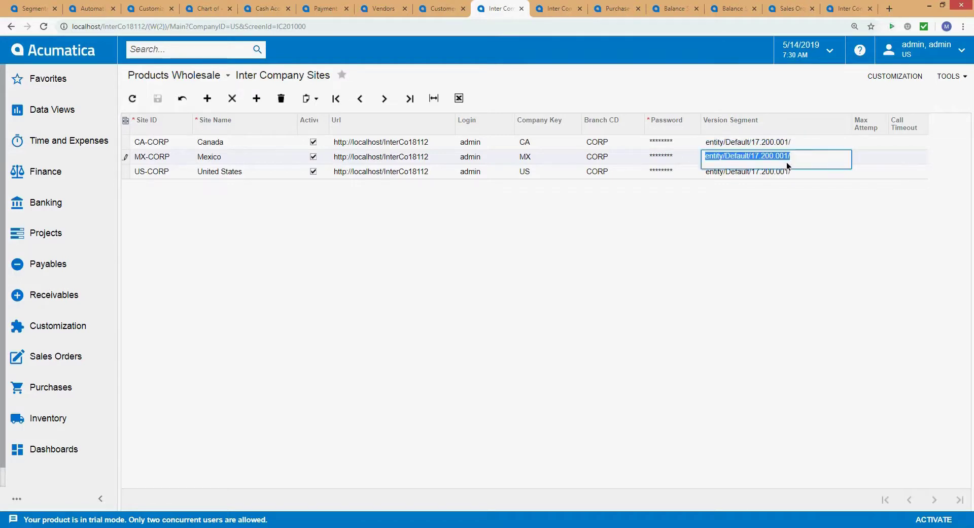
pyautogui.click(797, 142)
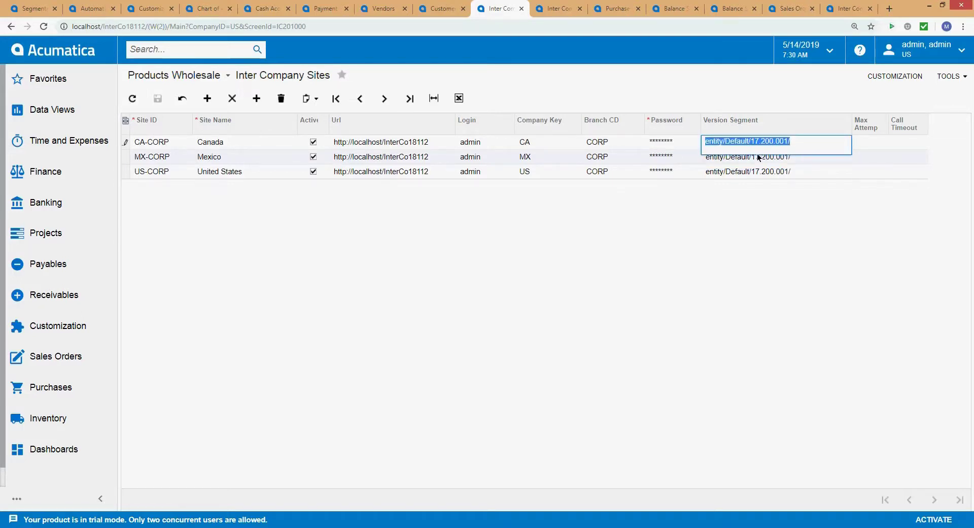
pyautogui.click(711, 158)
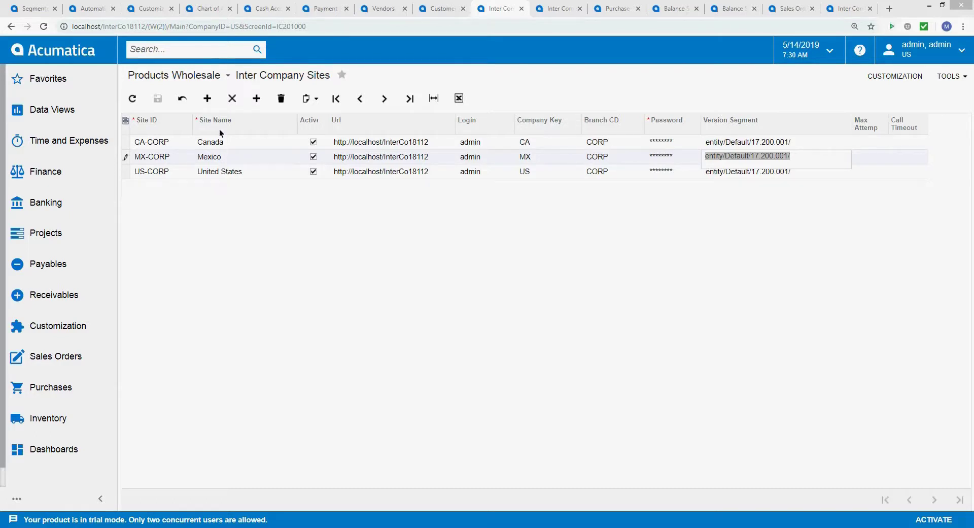
# - Switch to the Inter Company Account Settings screen, reload it and browse the accounts available for Acct CD
pyautogui.click(551, 10)
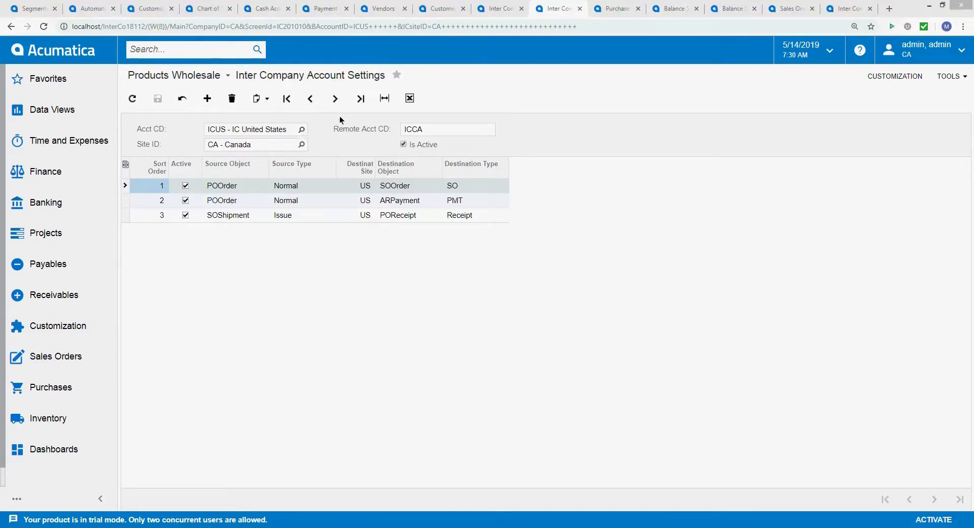
pyautogui.click(302, 130)
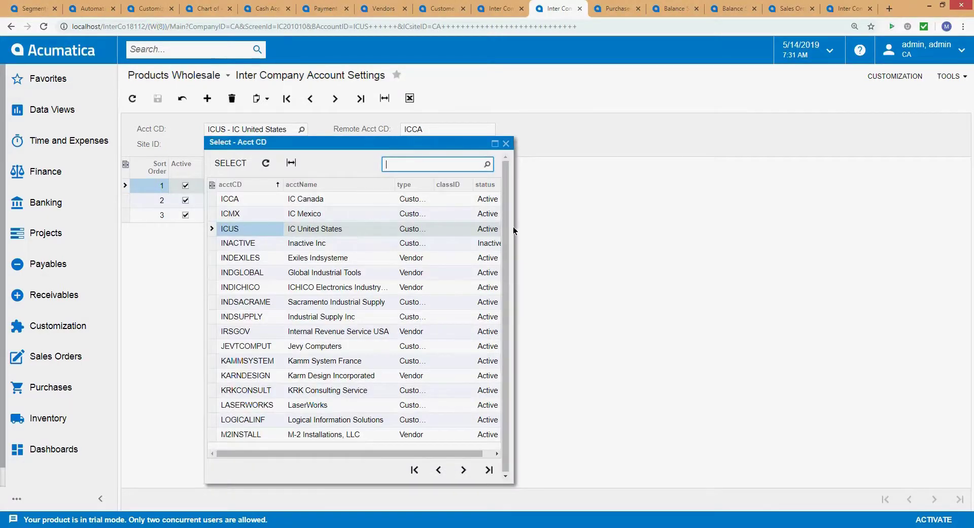
pyautogui.moveTo(513, 229); pyautogui.dragTo(666, 243)
pyautogui.press('Return')
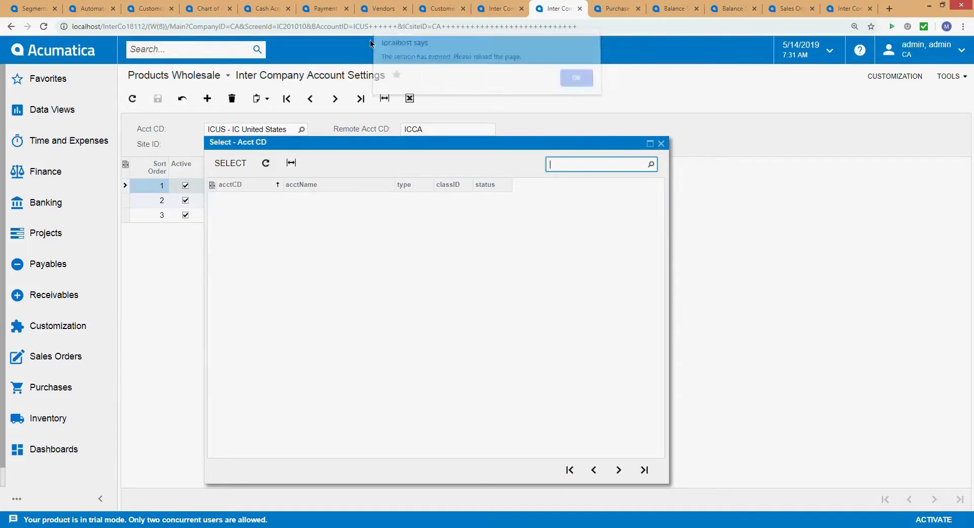
pyautogui.click(43, 27)
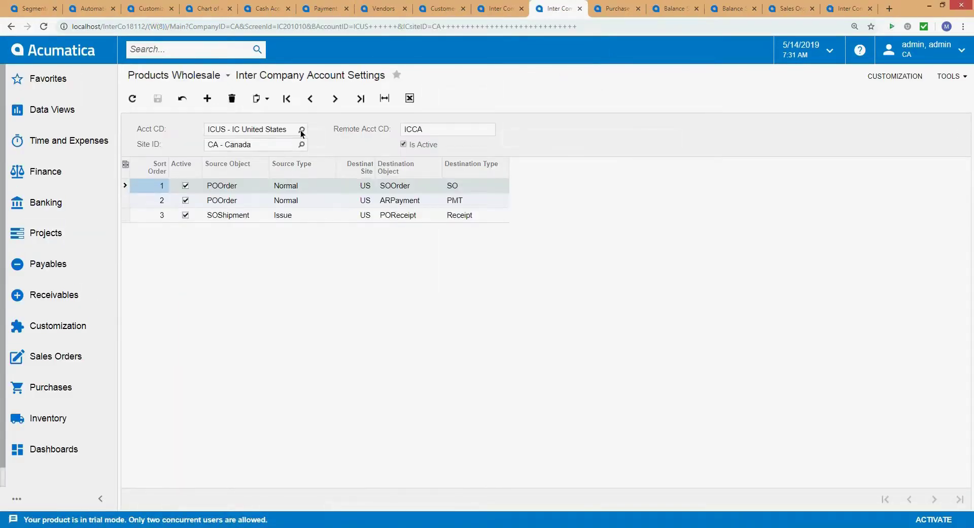
pyautogui.click(301, 129)
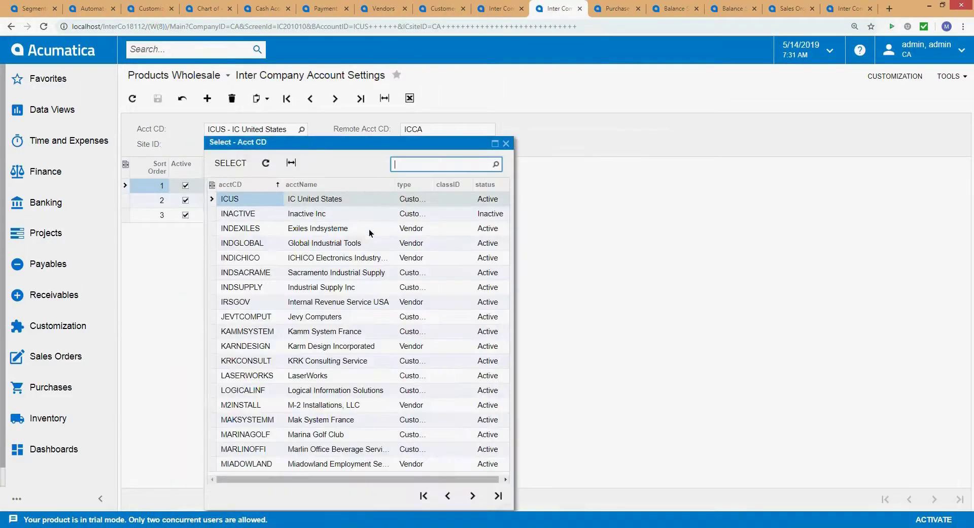
pyautogui.click(427, 184)
pyautogui.press('Escape')
pyautogui.click(506, 144)
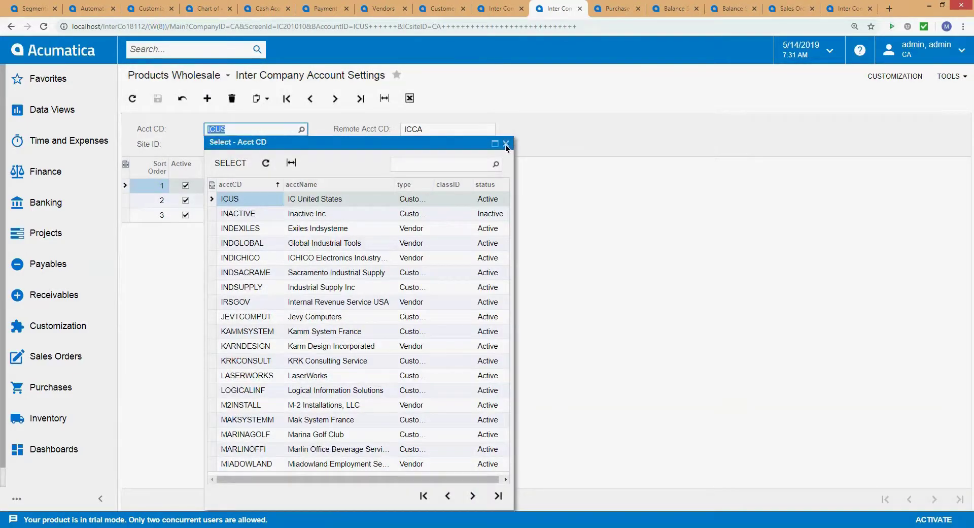
# - Go to the first account settings record and examine CORP US in the Acct CD lookup, widening the lookup and its type column
pyautogui.click(286, 98)
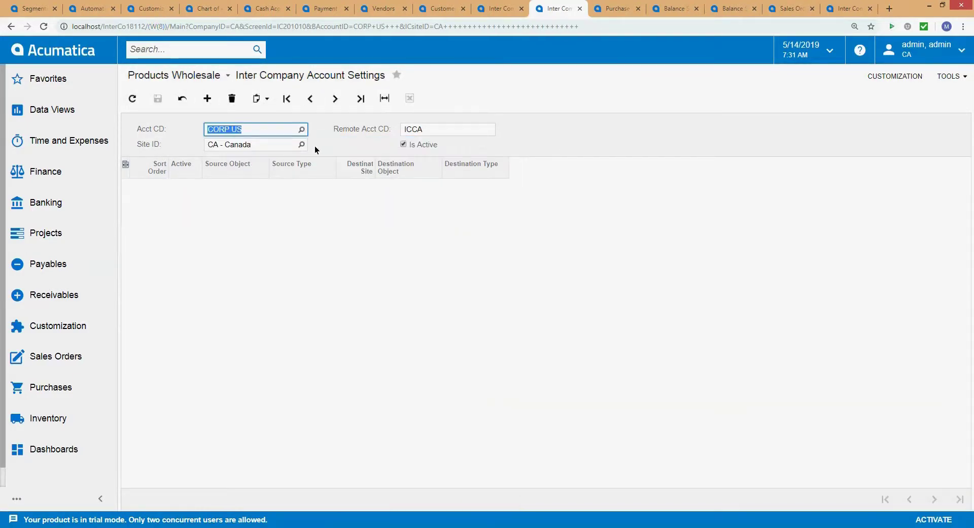
pyautogui.click(301, 129)
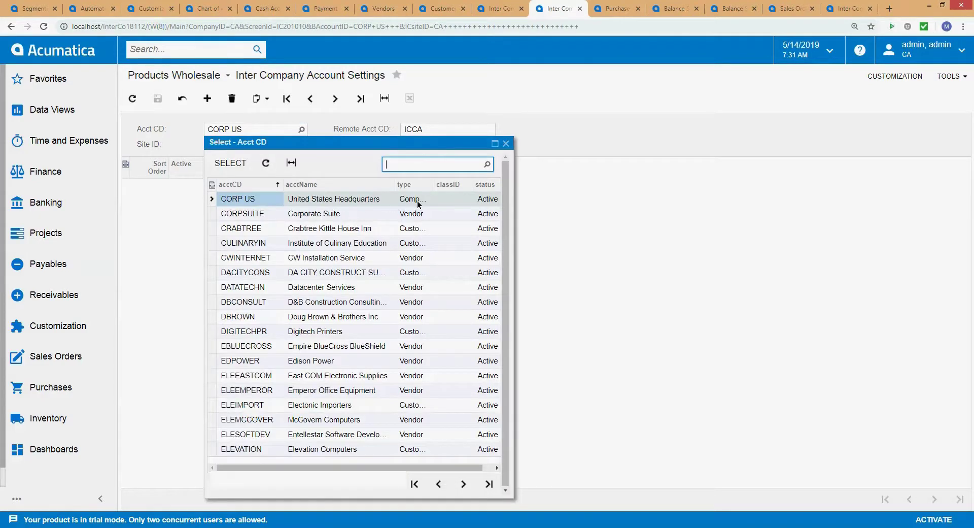
pyautogui.moveTo(434, 185); pyautogui.dragTo(456, 192)
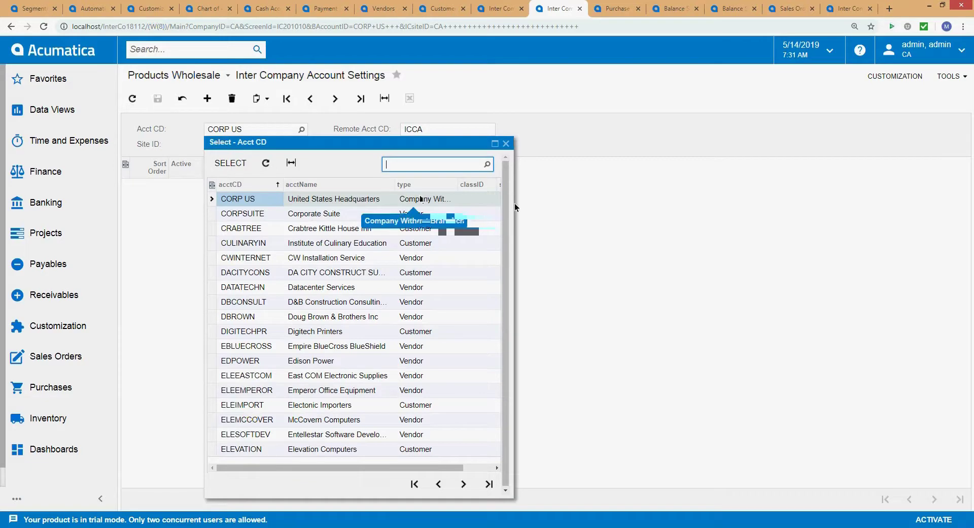
pyautogui.moveTo(514, 202); pyautogui.dragTo(671, 235)
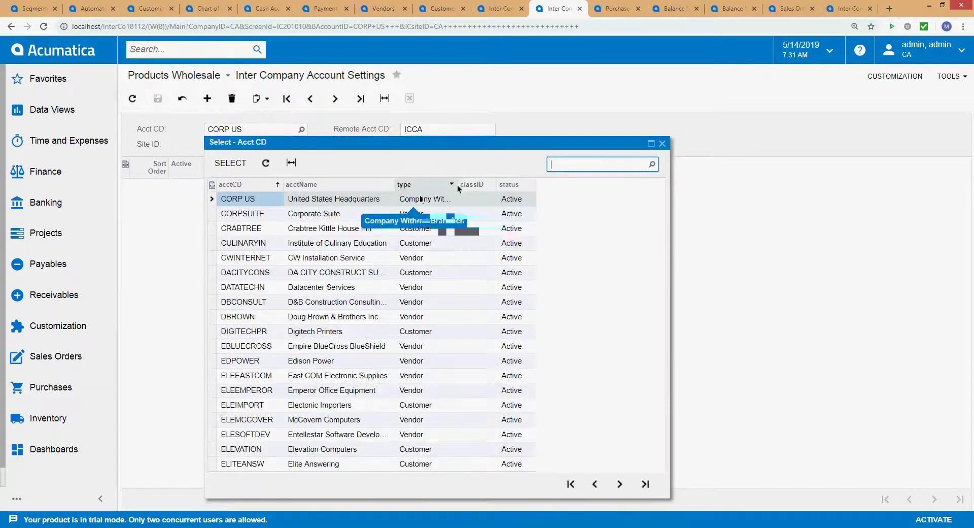
pyautogui.moveTo(458, 188); pyautogui.dragTo(547, 187)
pyautogui.click(463, 202)
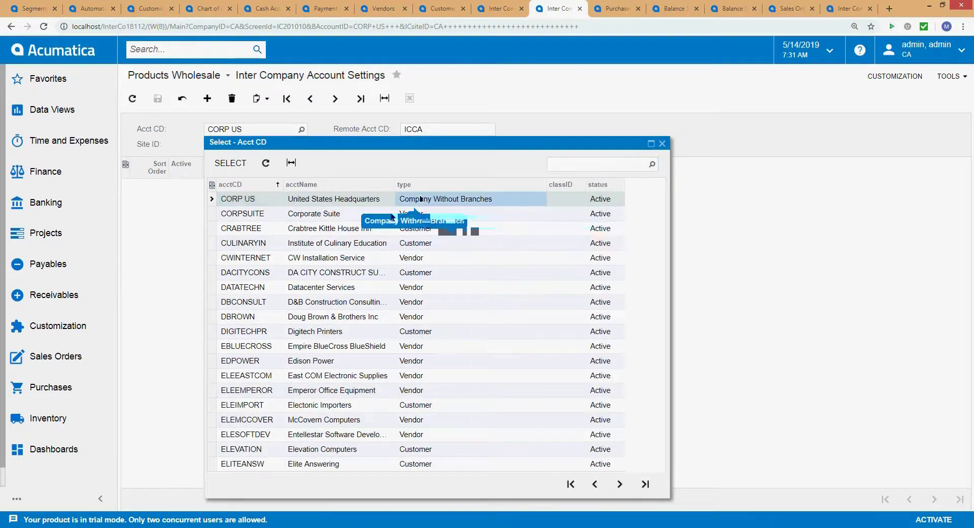
pyautogui.click(249, 199)
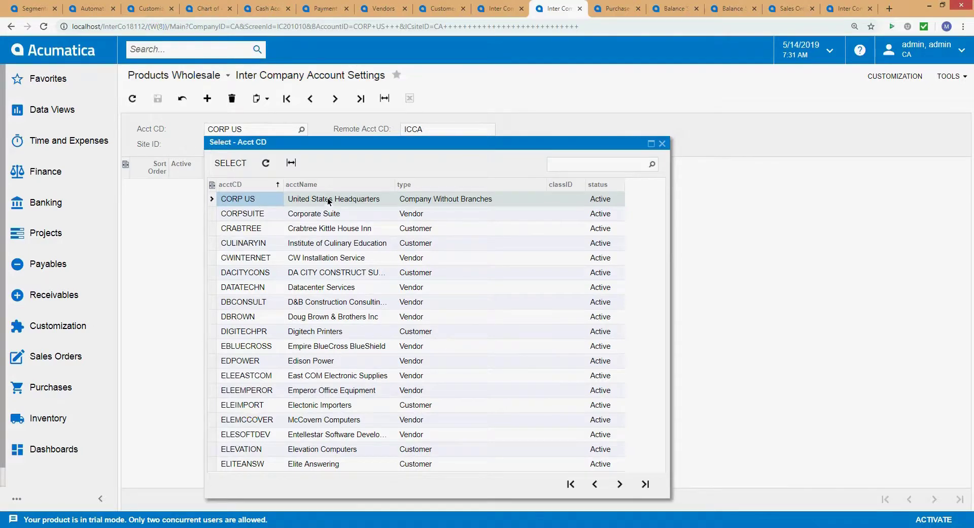
# - Switch the active branch from Products Wholesale to United States Headquarters
pyautogui.click(229, 74)
pyautogui.click(212, 91)
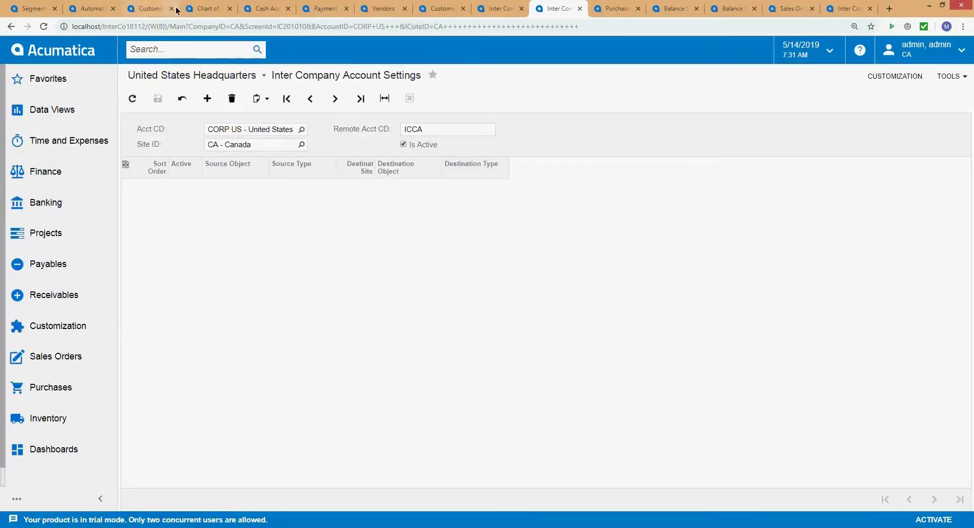
# - Search for the Companies screen and open it in a separate browser tab to examine the company list
pyautogui.write('Compan')
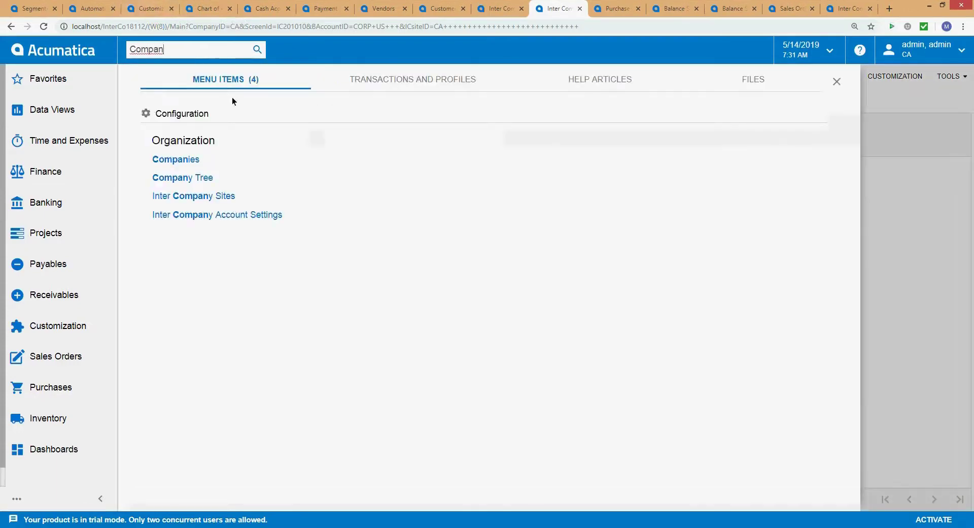
pyautogui.rightClick(177, 157)
pyautogui.click(186, 177)
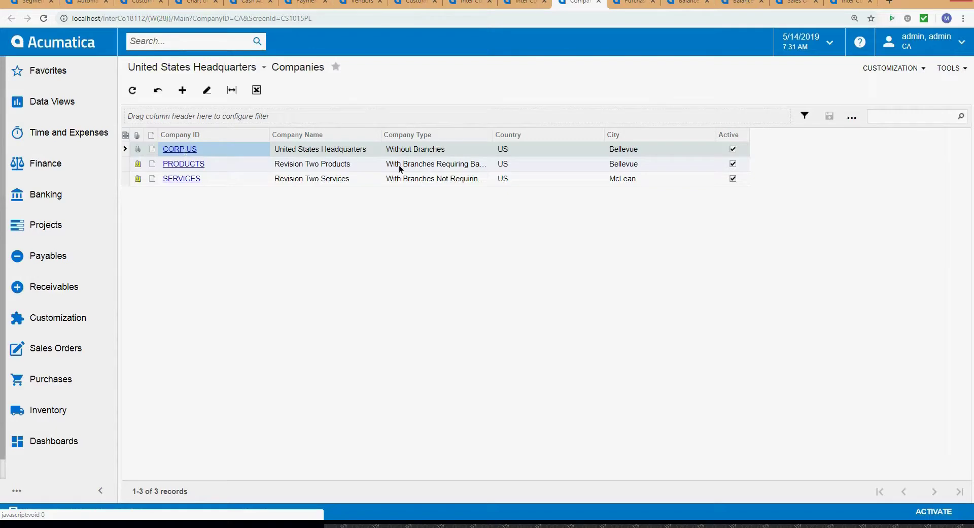
# - Return to Inter Company Account Settings and switch the signed-in company from CA to US
pyautogui.click(519, 4)
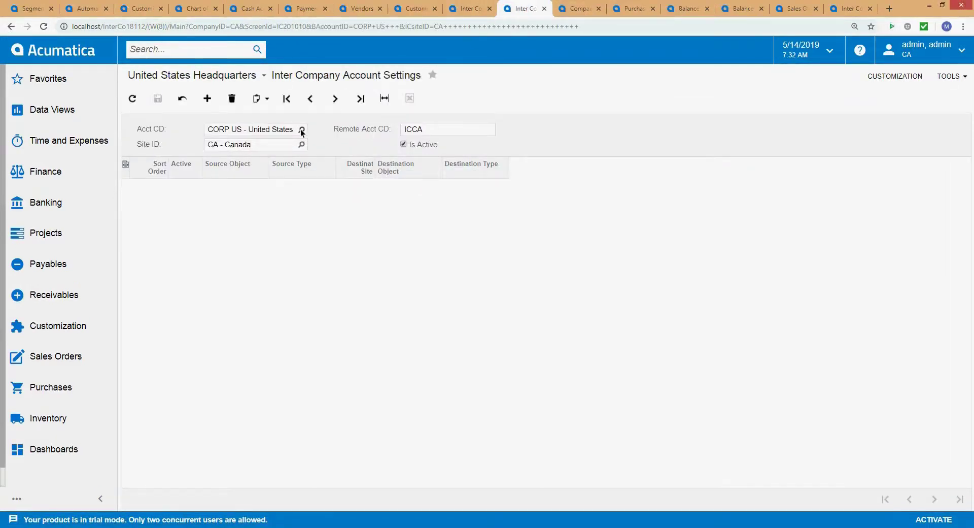
pyautogui.click(940, 50)
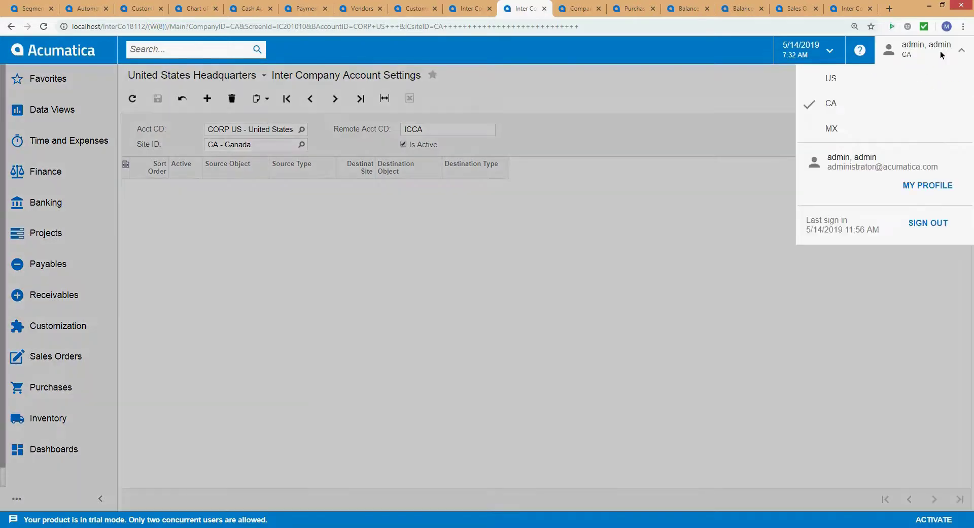
pyautogui.click(850, 110)
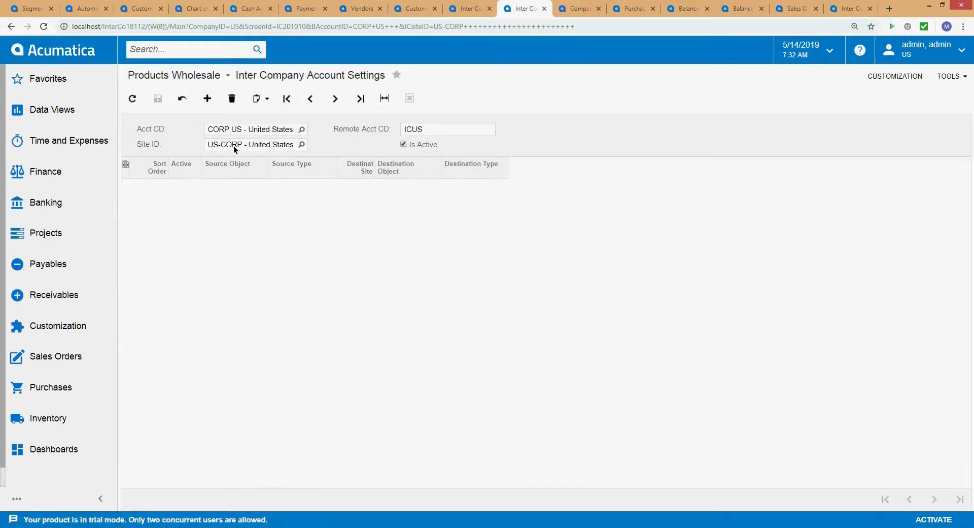
# - Examine the Site ID lookup of the CORP US record and compare it with the US-CORP row on Inter Company Sites
pyautogui.click(232, 145)
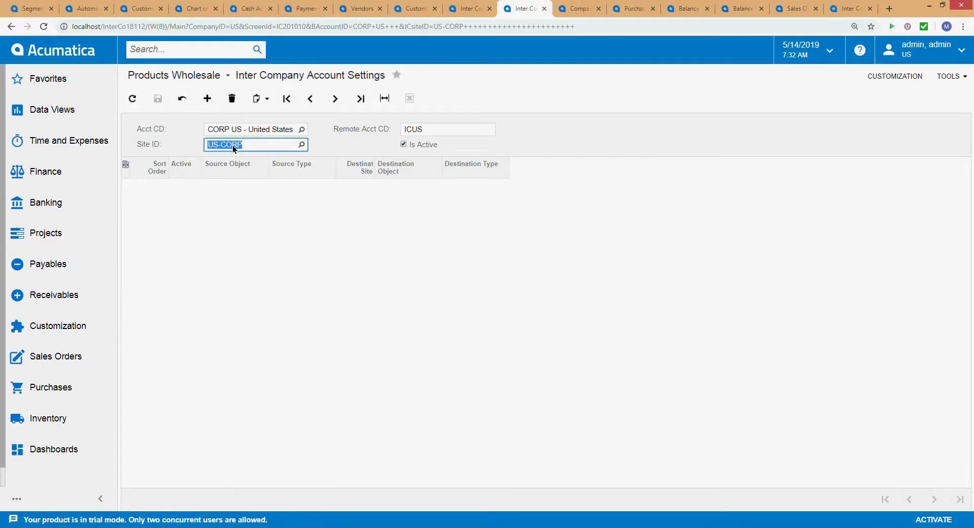
pyautogui.click(302, 147)
pyautogui.click(467, 8)
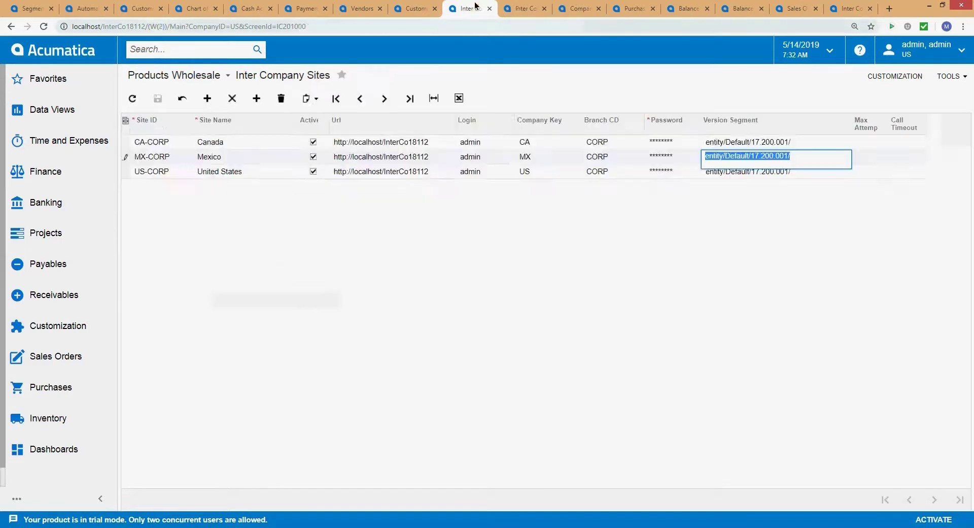
pyautogui.click(162, 172)
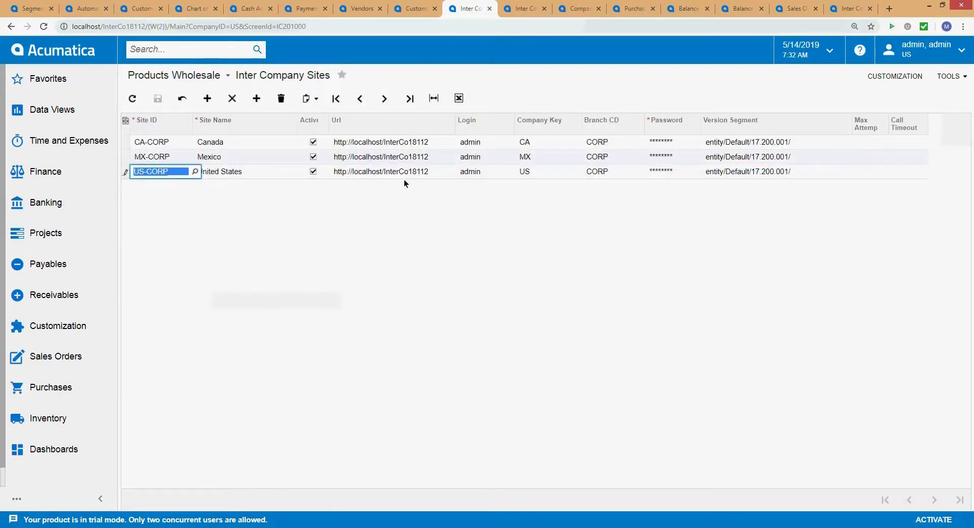
pyautogui.click(367, 173)
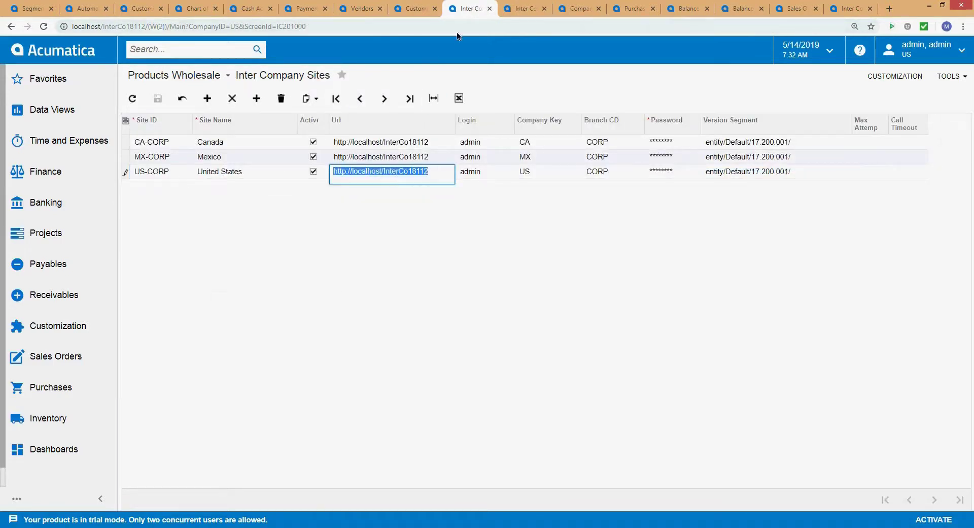
pyautogui.click(522, 8)
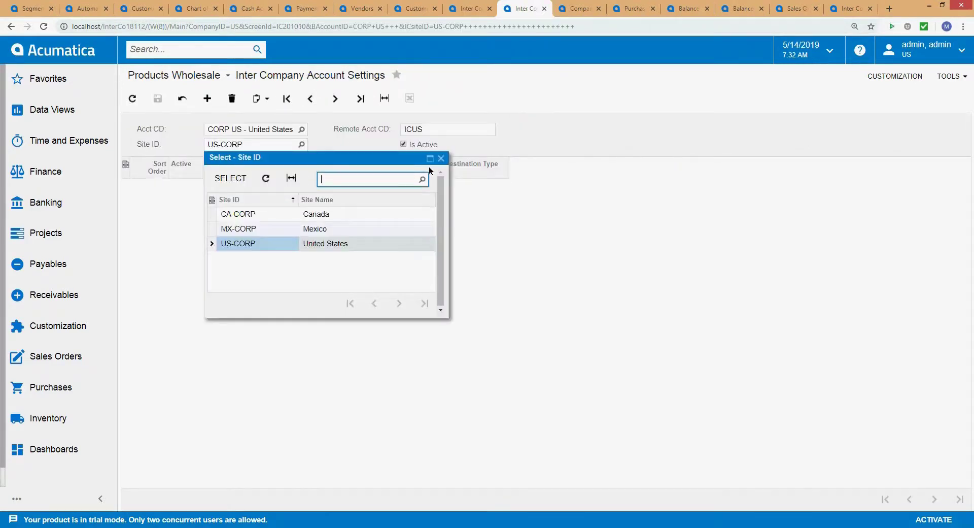
pyautogui.click(441, 158)
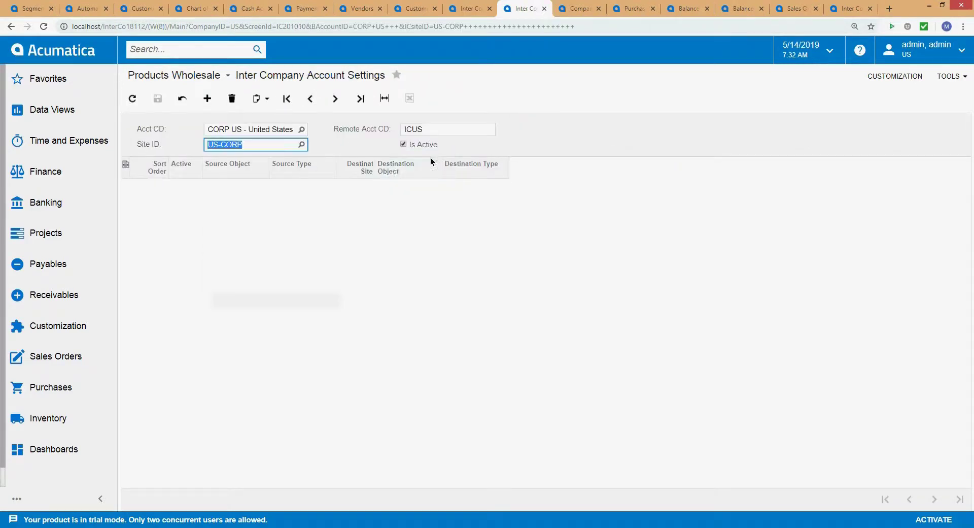
# - Examine the Remote Acct CD of the CORP US account settings record
pyautogui.click(440, 132)
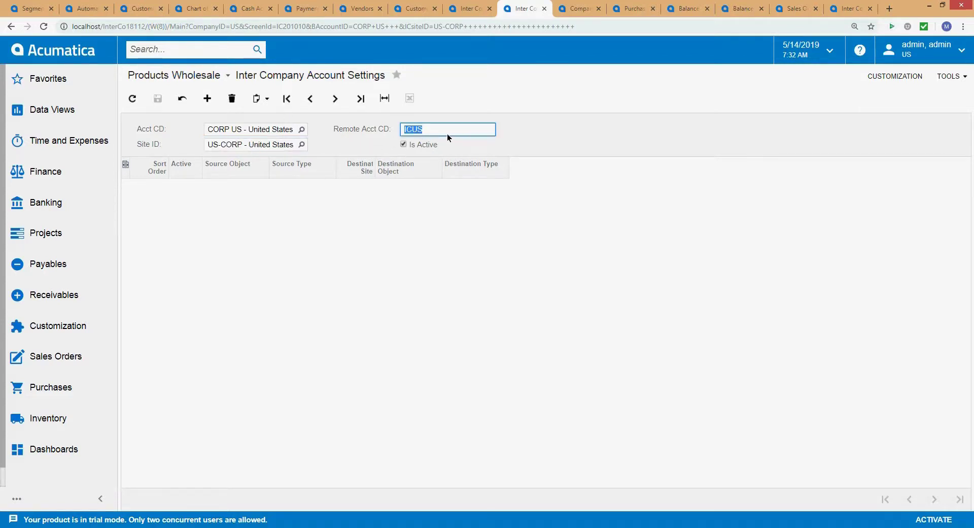
pyautogui.click(509, 82)
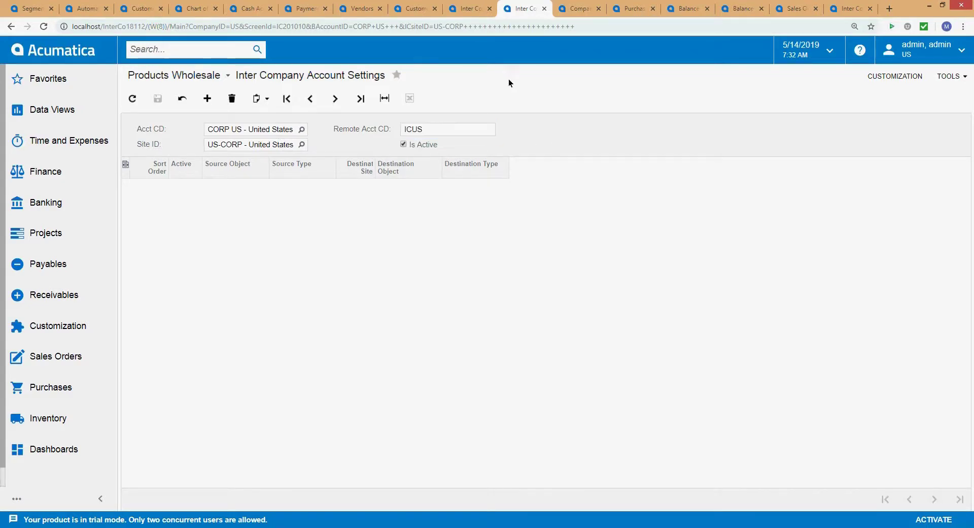
pyautogui.click(425, 131)
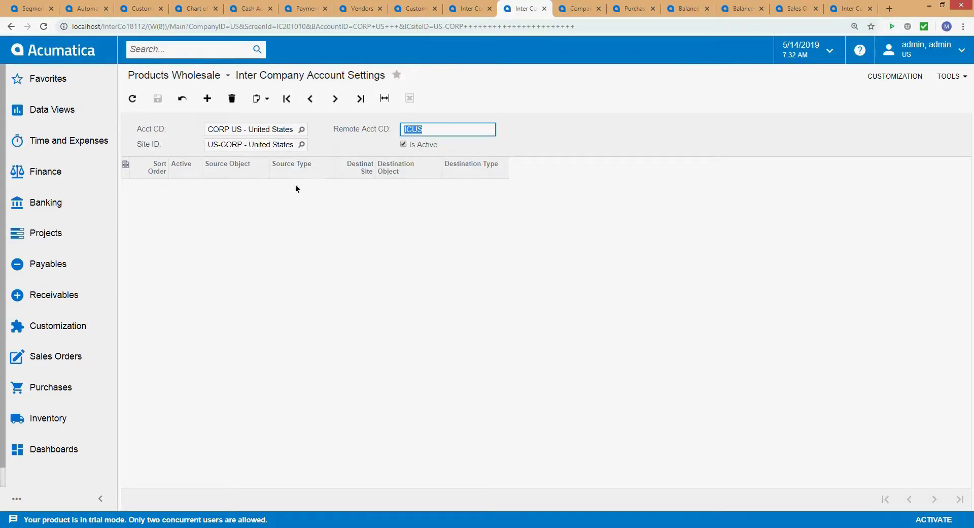
pyautogui.click(417, 130)
pyautogui.doubleClick(409, 128)
# - Go to the last account settings record and examine ICCA in the Acct CD lookup, leaving the selection as it is
pyautogui.click(359, 99)
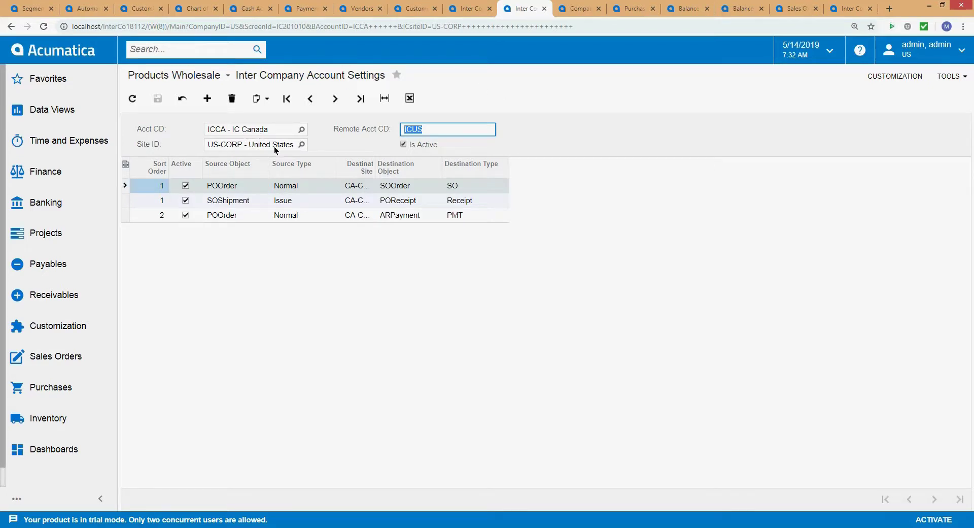
pyautogui.click(271, 131)
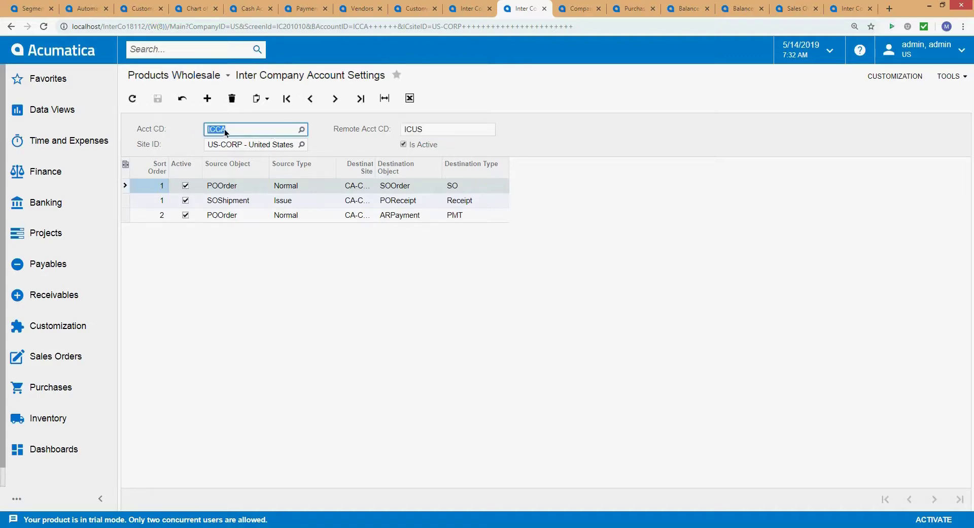
pyautogui.click(301, 130)
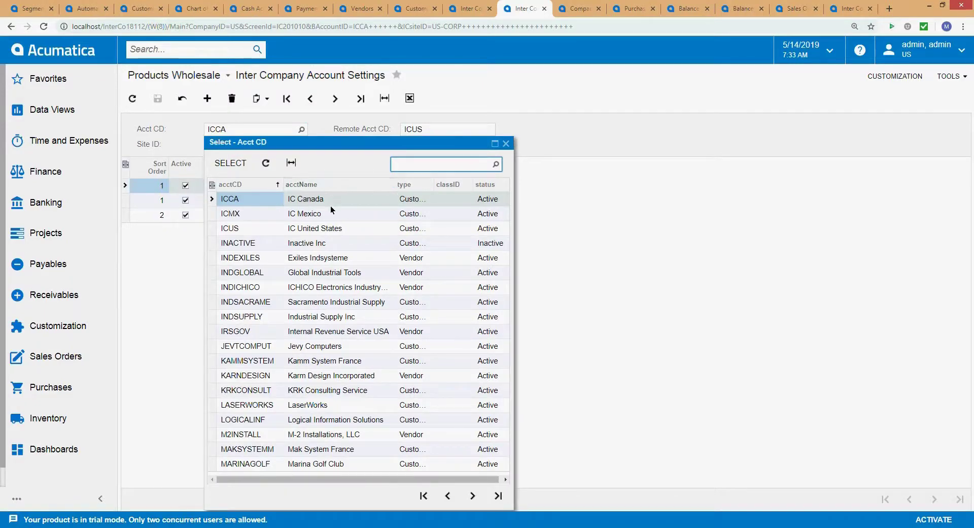
pyautogui.click(506, 144)
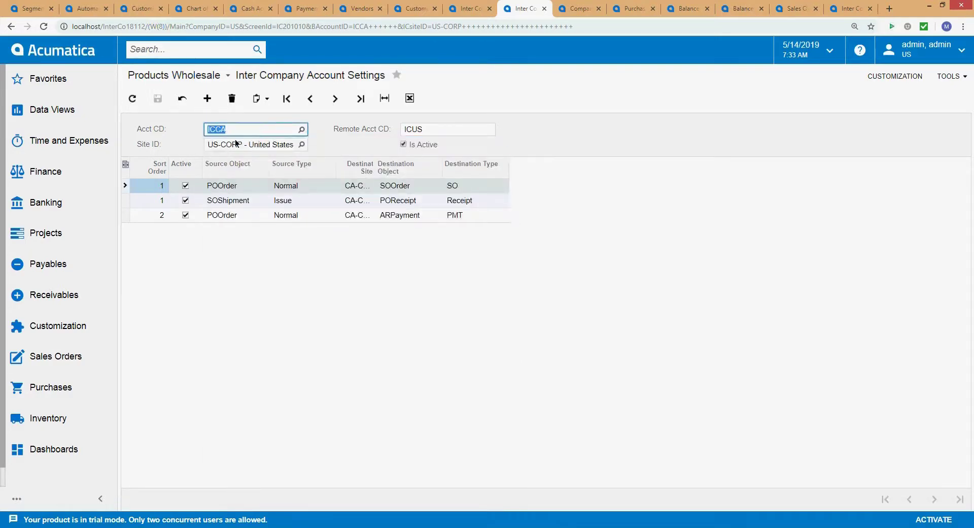
pyautogui.click(216, 132)
# - Examine the Remote Acct CD and Site ID of the ICCA record
pyautogui.click(449, 132)
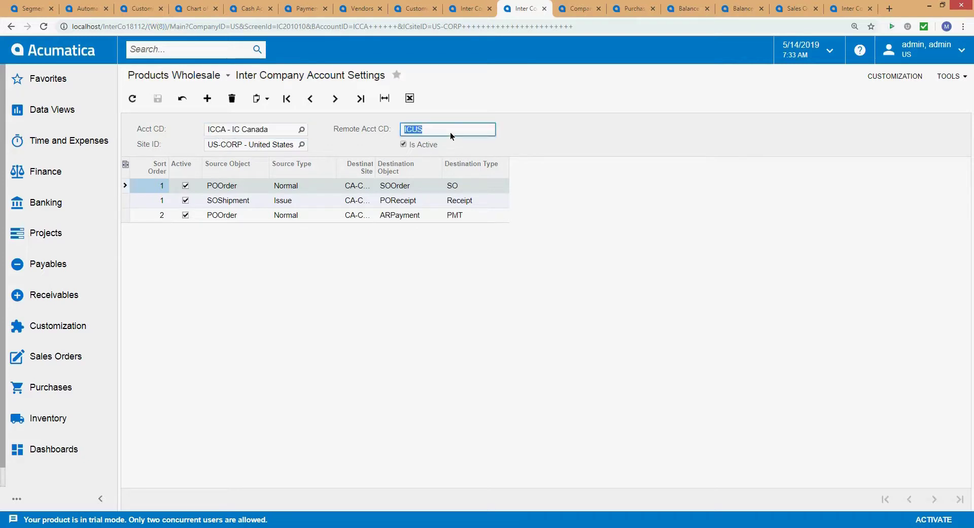
pyautogui.click(412, 130)
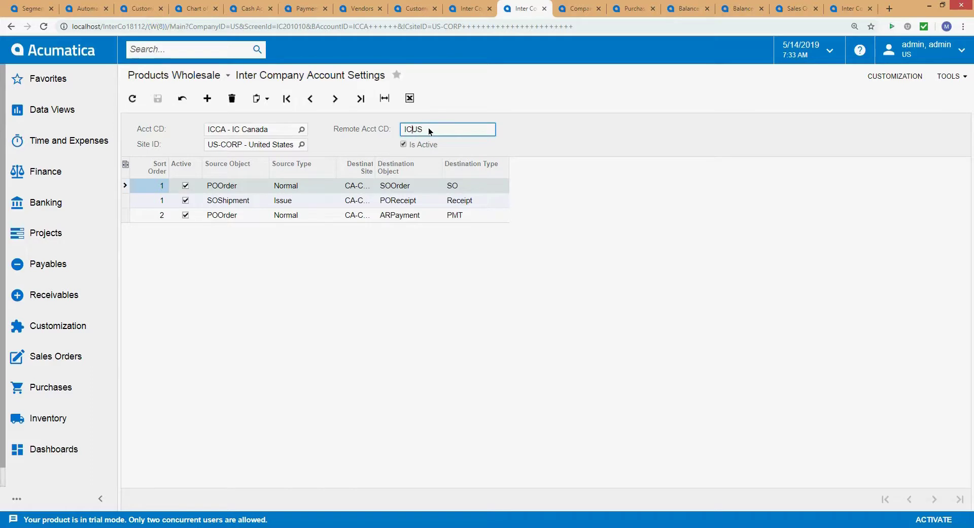
pyautogui.click(486, 130)
pyautogui.doubleClick(449, 130)
pyautogui.click(518, 129)
pyautogui.doubleClick(464, 133)
pyautogui.click(549, 120)
pyautogui.click(281, 146)
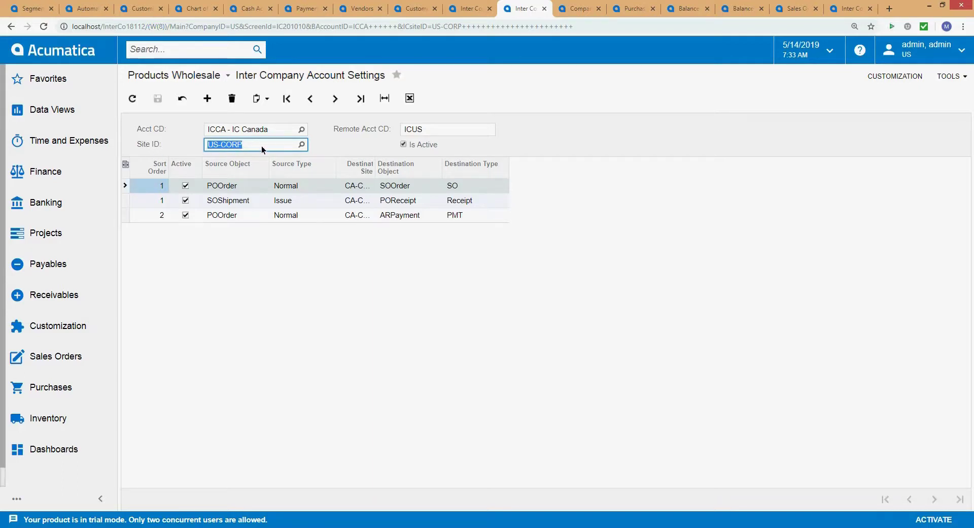
# - Widen the Destination Site column, set the sort order of the SOShipment row to 3 and save the record
pyautogui.moveTo(376, 166); pyautogui.dragTo(473, 166)
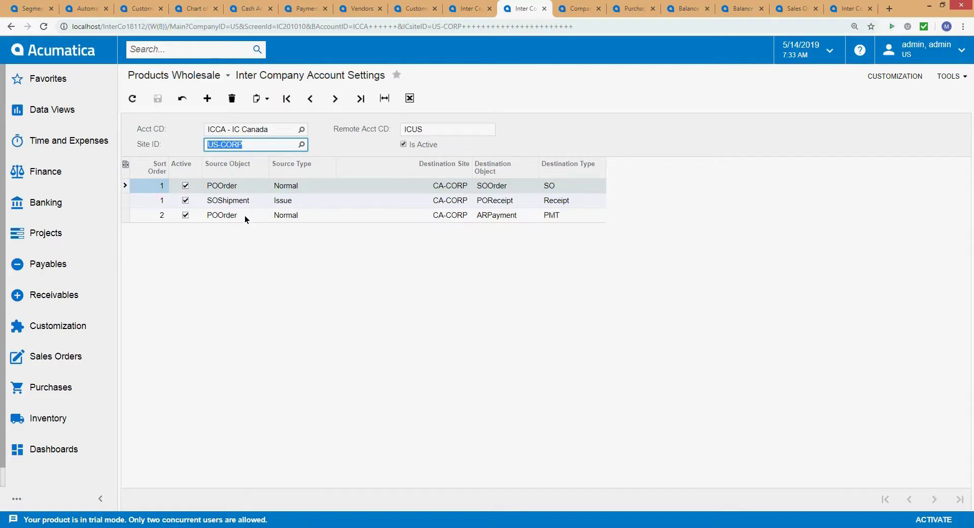
pyautogui.click(151, 199)
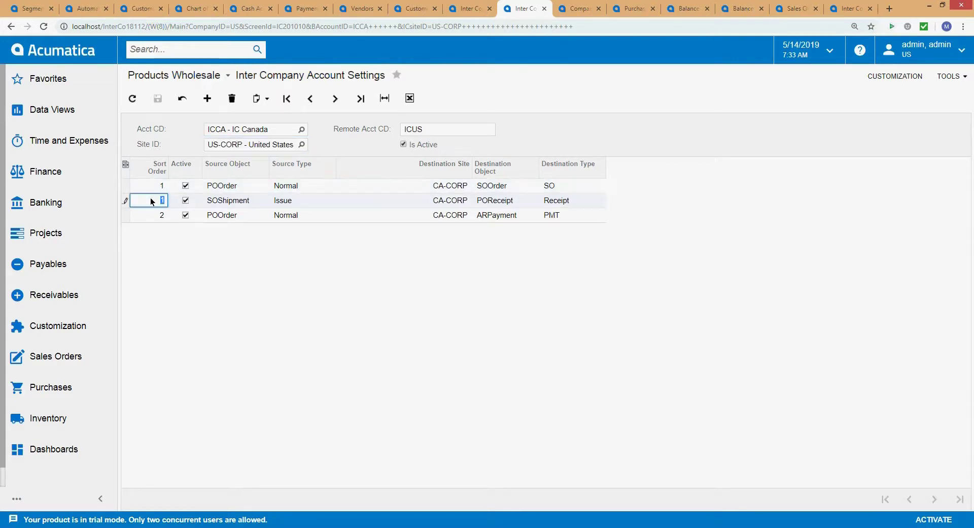
pyautogui.write('3')
pyautogui.click(158, 99)
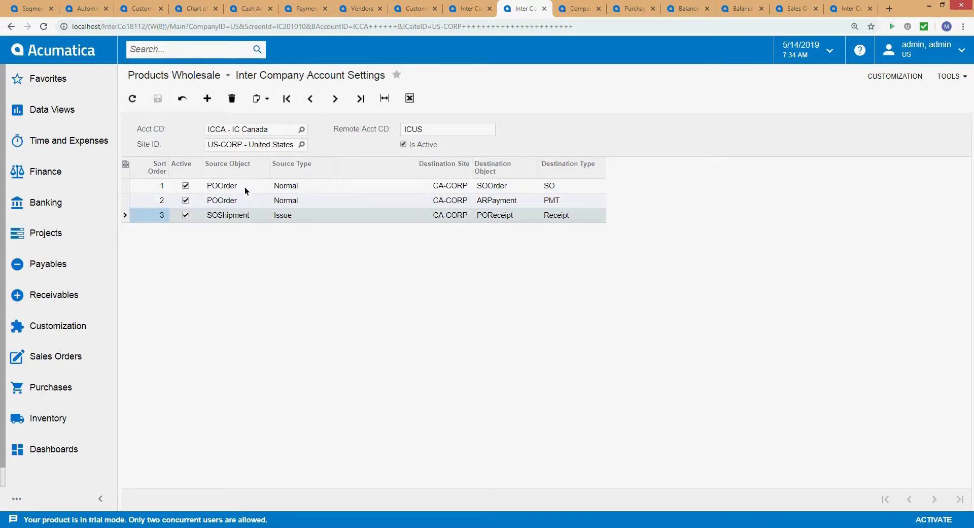
# - Examine the sort order, source object and source type of the mapping rows in the ICCA record
pyautogui.click(159, 186)
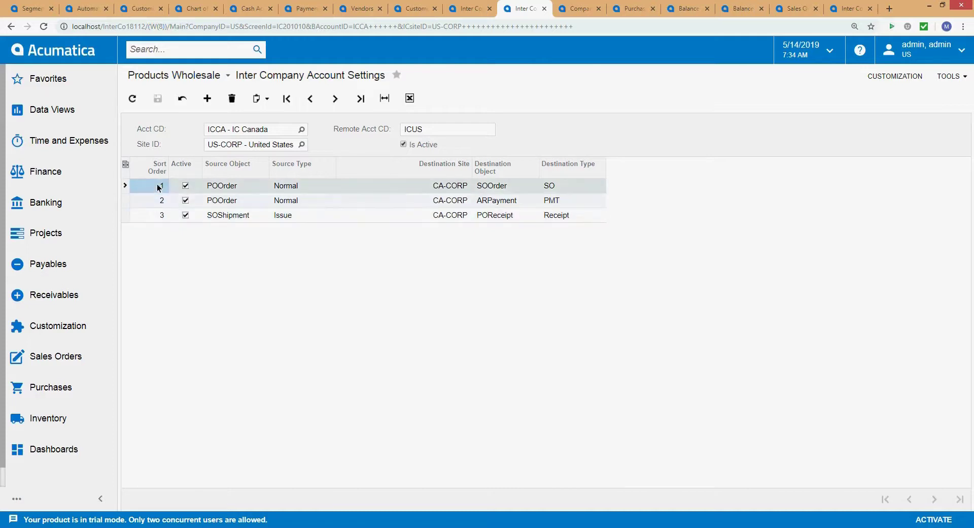
pyautogui.click(152, 213)
pyautogui.click(155, 189)
pyautogui.click(331, 185)
pyautogui.click(215, 185)
pyautogui.click(234, 198)
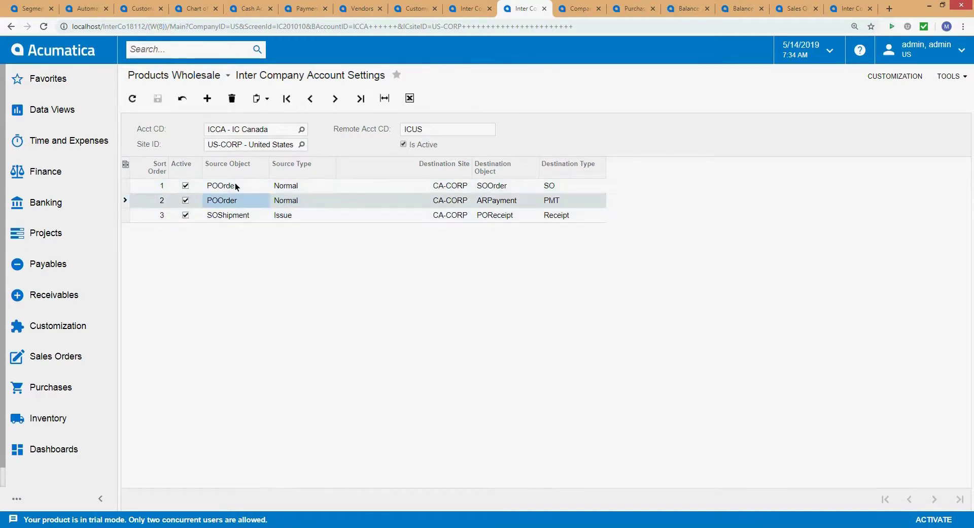
pyautogui.click(233, 187)
pyautogui.click(328, 187)
pyautogui.click(241, 187)
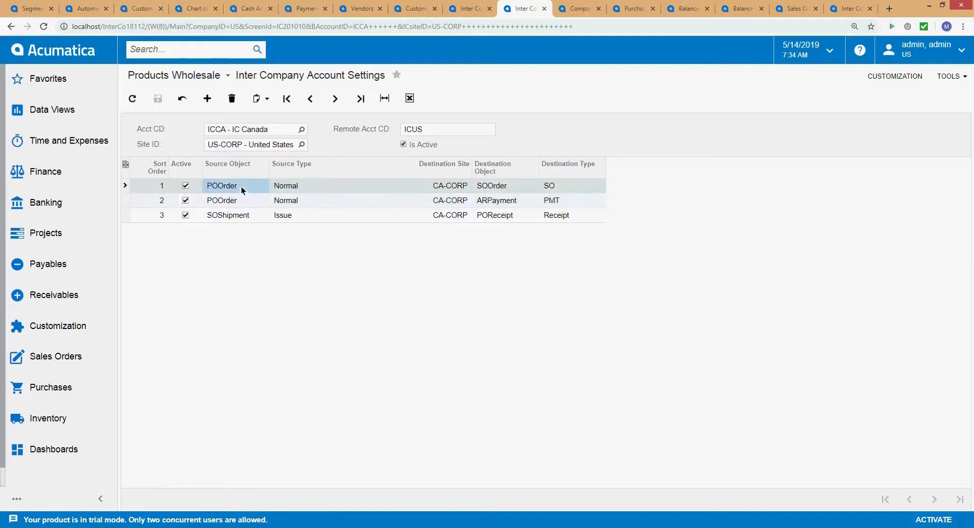
pyautogui.click(151, 187)
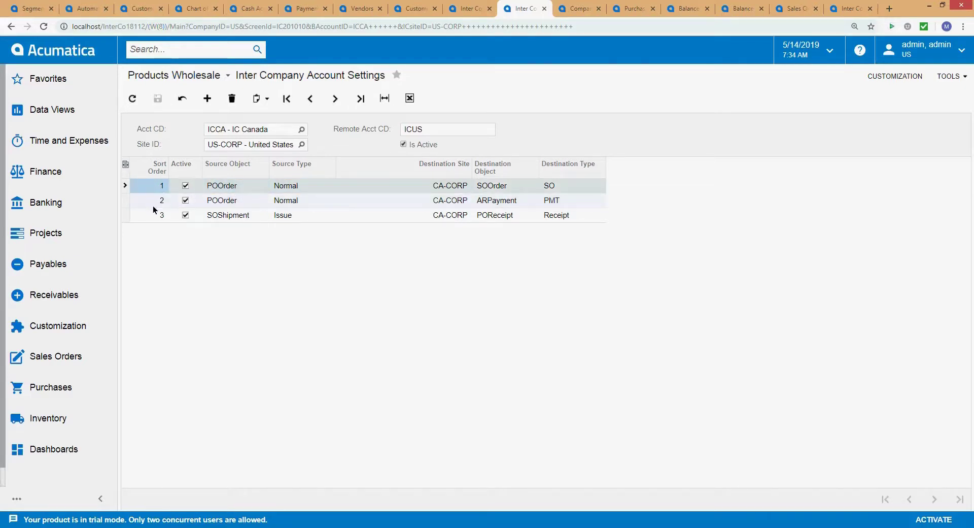
pyautogui.click(153, 205)
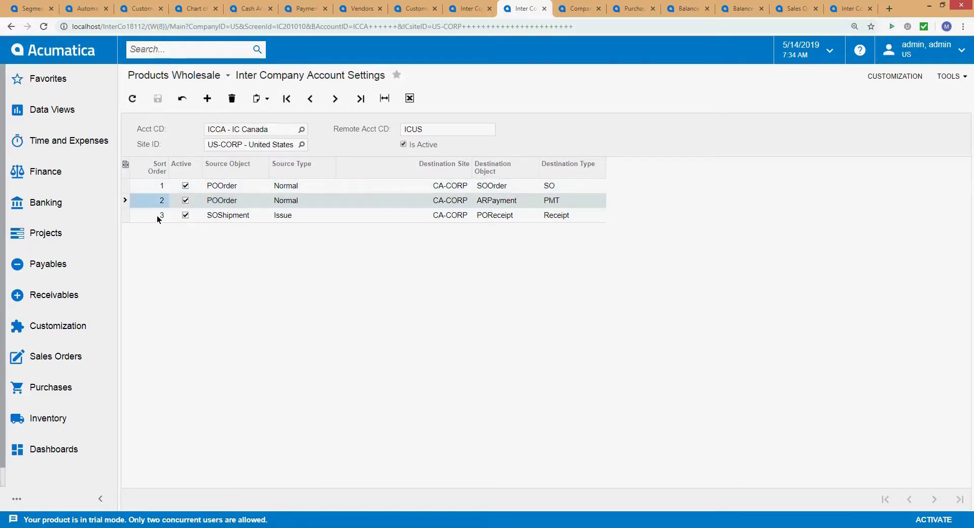
# - Try sort orders 9, 10 and 11 on the three mapping rows and discard the unsaved changes
pyautogui.click(153, 188)
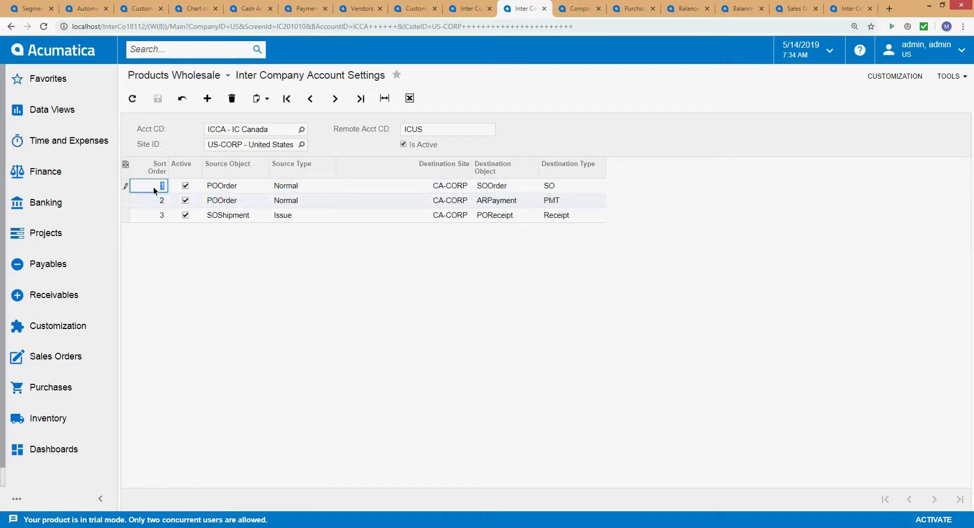
pyautogui.write('9')
pyautogui.click(151, 198)
pyautogui.write('10')
pyautogui.click(150, 215)
pyautogui.write('11')
pyautogui.click(172, 106)
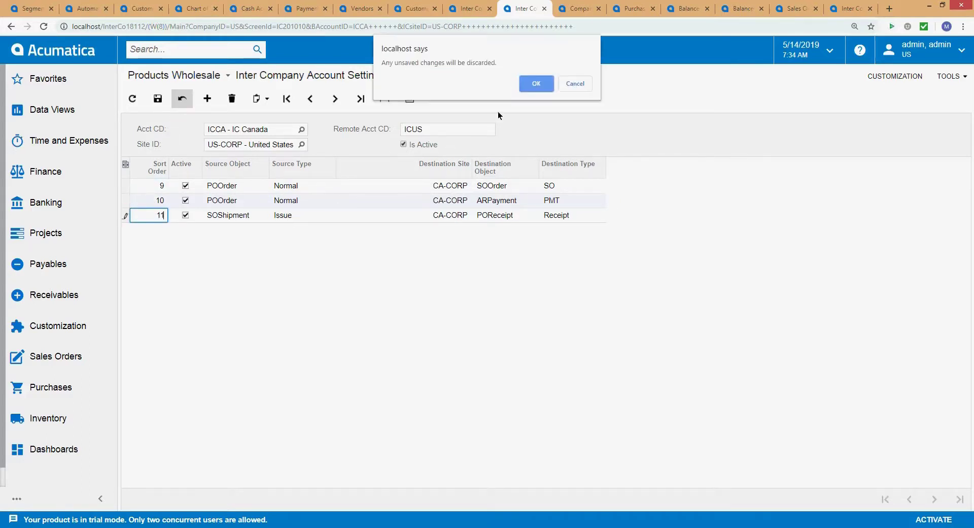
pyautogui.click(534, 82)
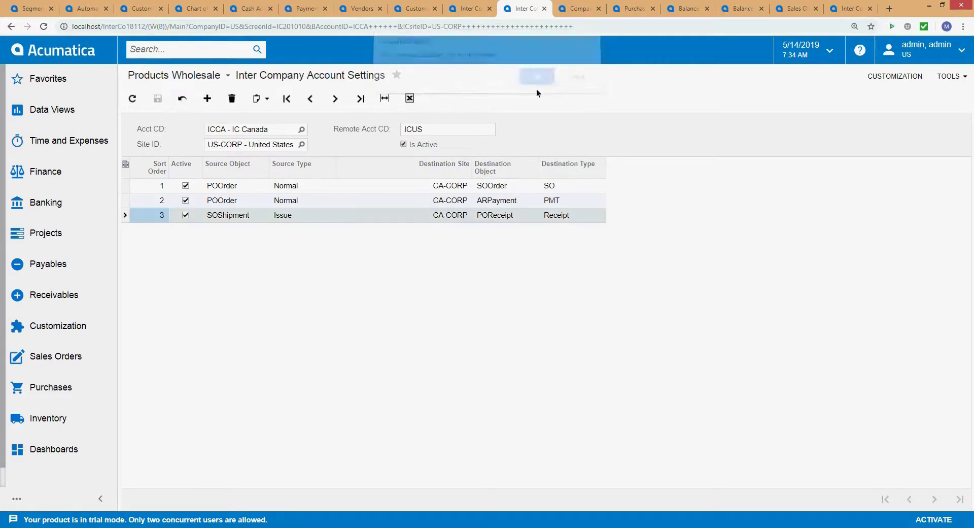
# - Examine the first row's POOrder source object and destination site together with the ICCA record's Acct CD
pyautogui.click(240, 185)
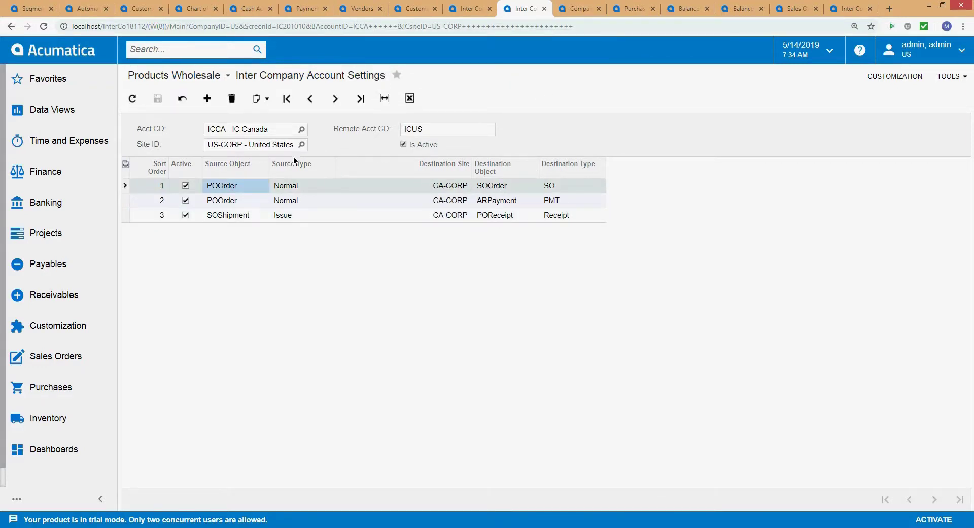
pyautogui.click(238, 129)
pyautogui.click(235, 130)
pyautogui.click(446, 185)
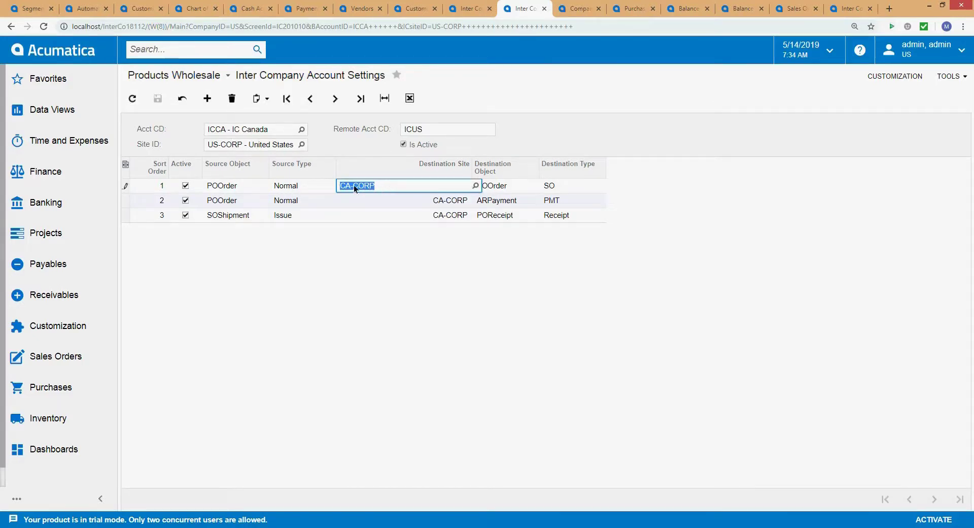
pyautogui.click(378, 186)
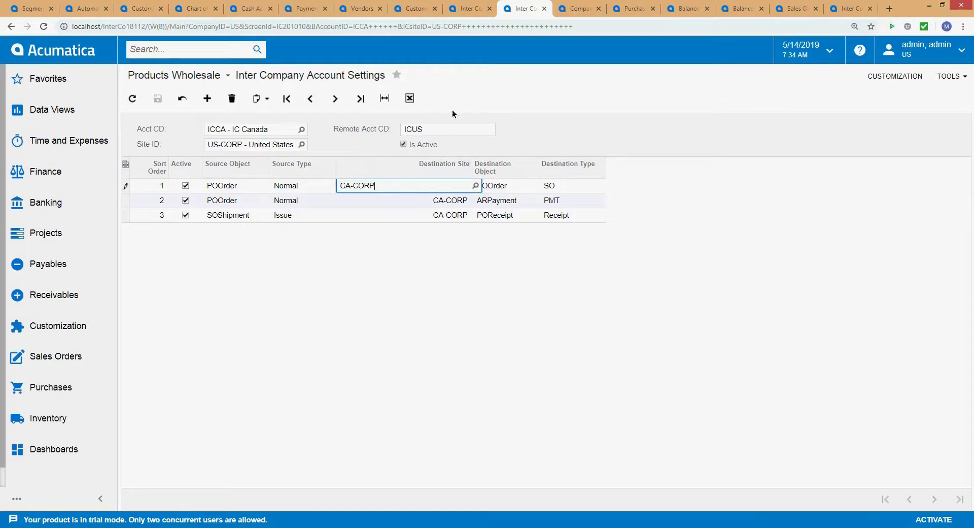
# - Examine the URLs of the CA-CORP, MX-CORP and US-CORP rows in Inter Company Sites and look over the Customization Projects list
pyautogui.click(469, 9)
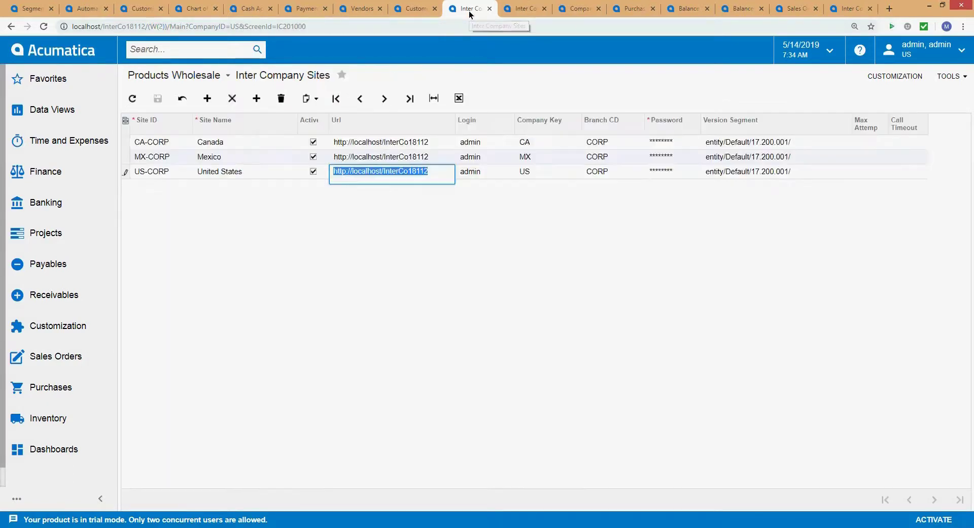
pyautogui.click(175, 142)
pyautogui.click(386, 140)
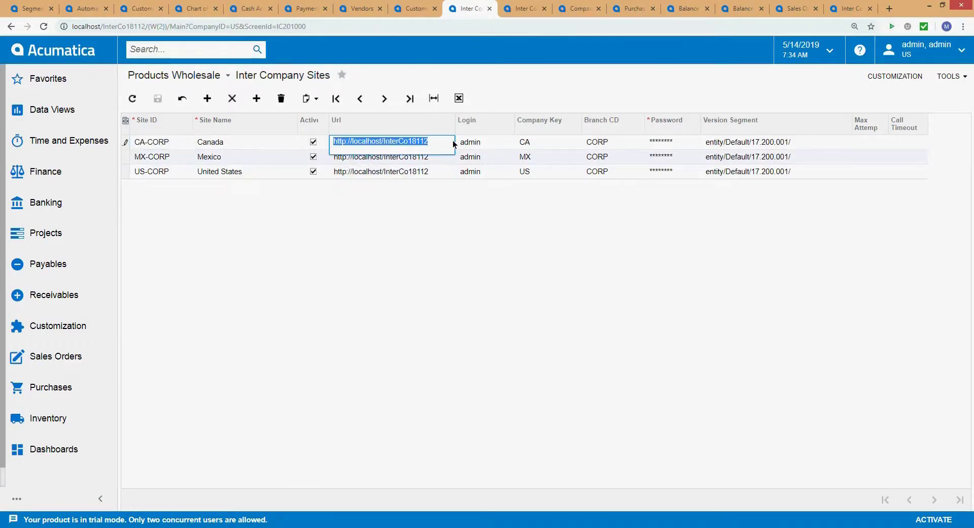
pyautogui.click(431, 156)
pyautogui.click(431, 172)
pyautogui.click(430, 147)
pyautogui.click(431, 157)
pyautogui.click(433, 173)
pyautogui.click(430, 145)
pyautogui.click(433, 158)
pyautogui.click(433, 174)
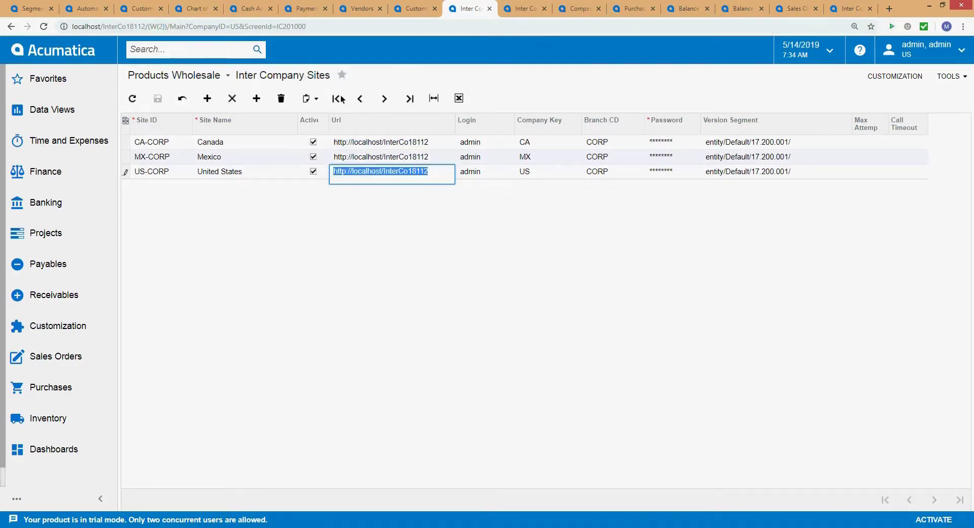
pyautogui.click(137, 10)
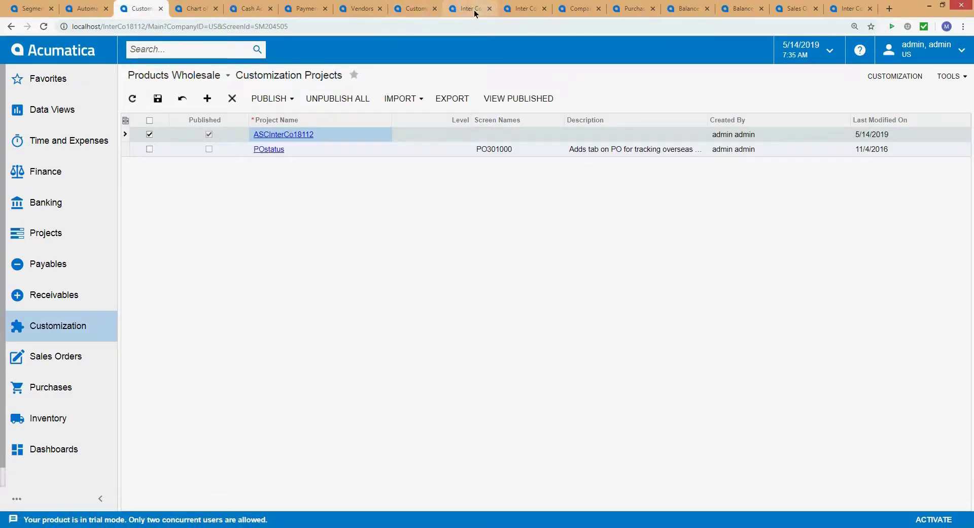
pyautogui.click(474, 10)
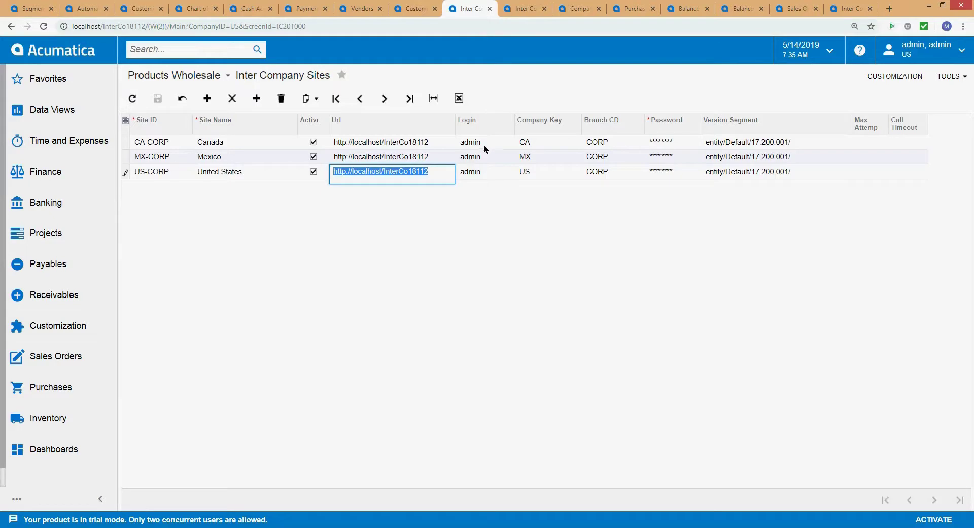
# - Close the Companies page and return to the ICCA record in Inter Company Account Settings
pyautogui.click(522, 9)
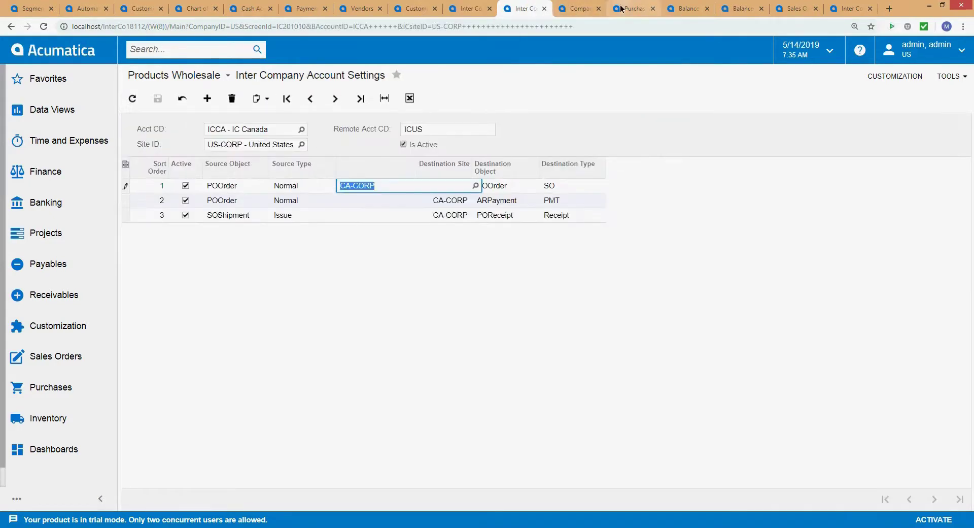
pyautogui.click(621, 9)
pyautogui.click(579, 11)
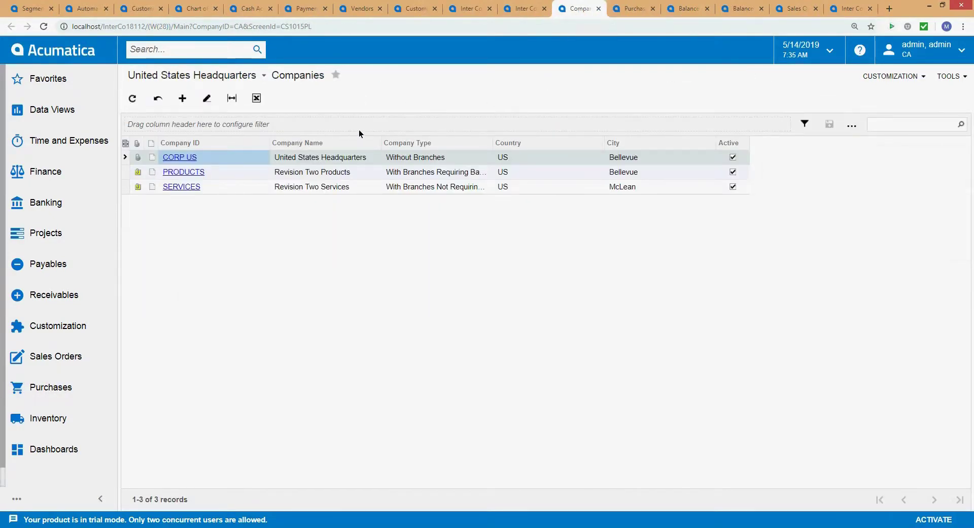
pyautogui.click(599, 9)
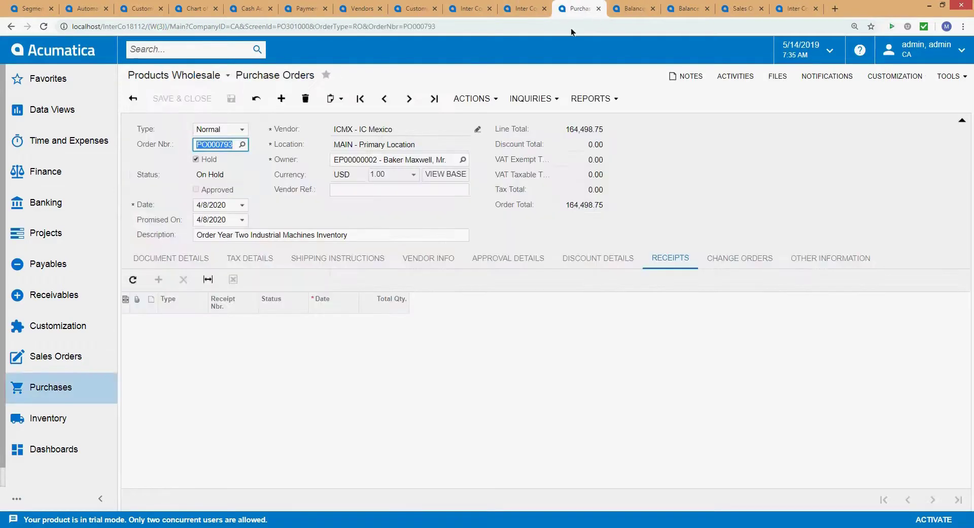
pyautogui.click(562, 5)
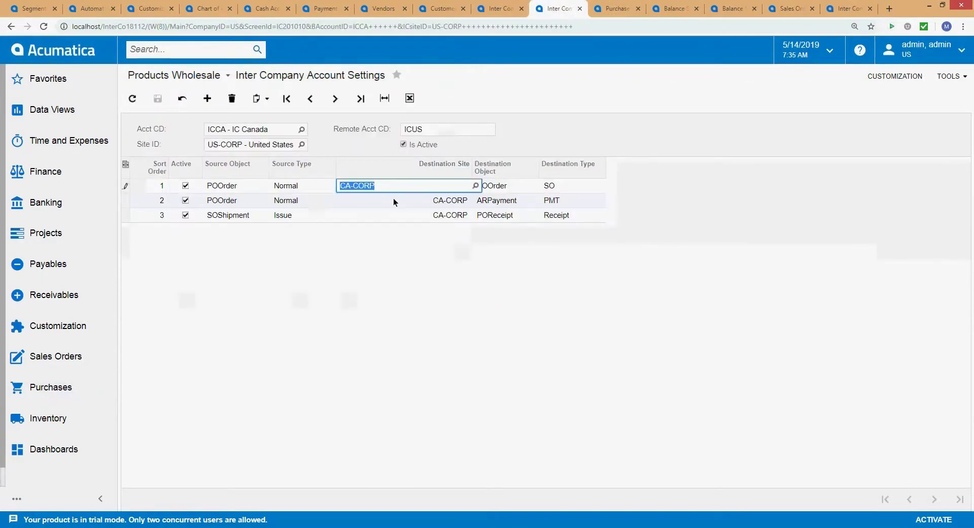
# - Narrow the Destination Site column and check the destination site of the second and third mapping rows
pyautogui.moveTo(471, 169); pyautogui.dragTo(394, 172)
pyautogui.click(355, 199)
pyautogui.click(354, 215)
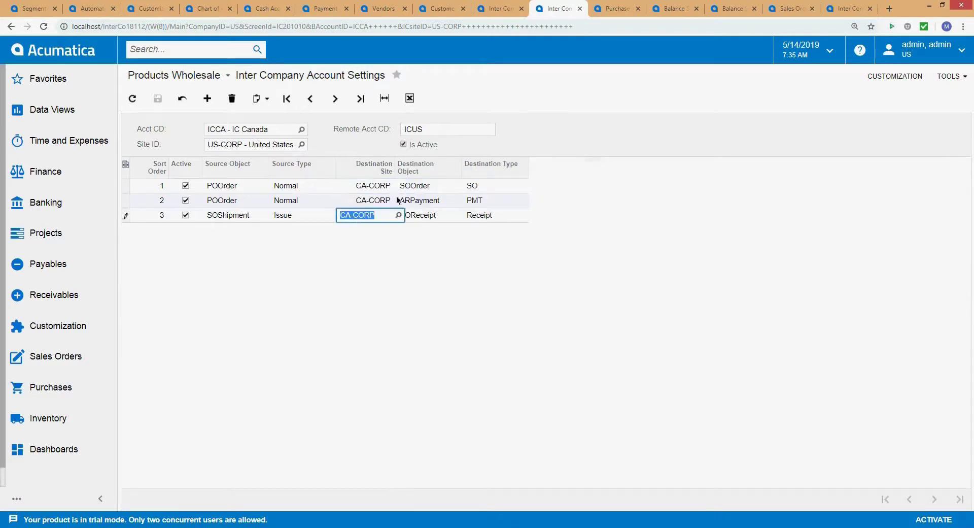
# - Examine the destination object and destination type of the two POOrder mapping rows, along with the record's Acct CD
pyautogui.click(239, 191)
pyautogui.click(405, 187)
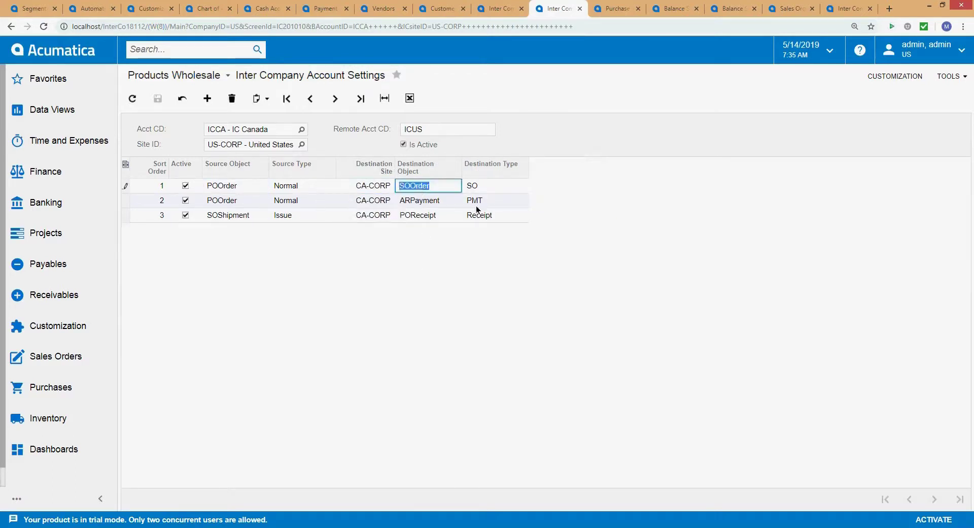
pyautogui.click(496, 187)
pyautogui.click(430, 202)
pyautogui.click(483, 202)
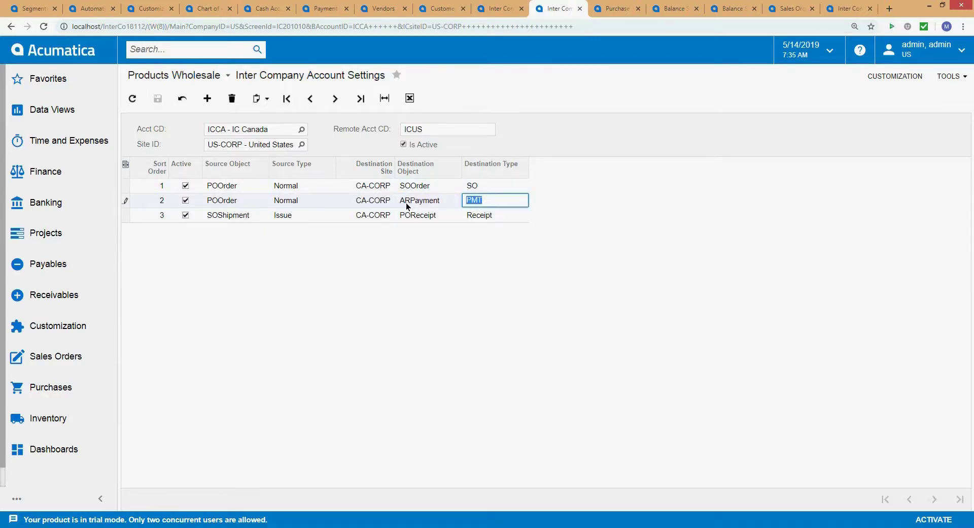
pyautogui.click(232, 186)
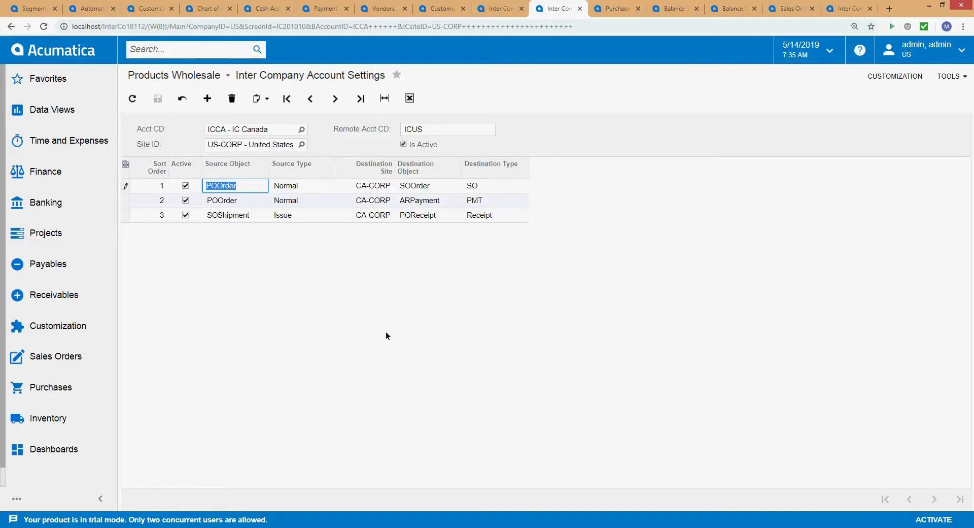
pyautogui.click(223, 129)
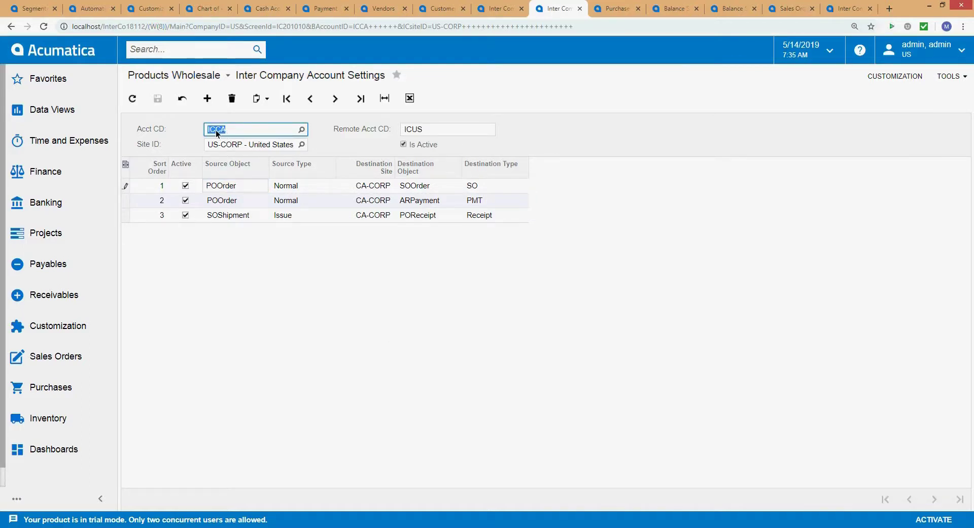
pyautogui.click(243, 264)
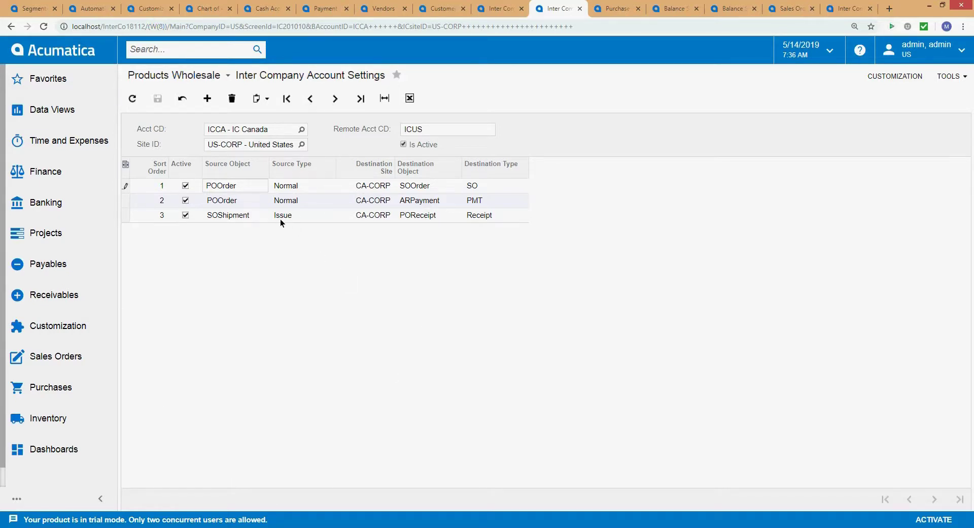
# - Examine the SOShipment row's source object, source type, destination object and destination type
pyautogui.click(264, 216)
pyautogui.click(310, 215)
pyautogui.click(427, 215)
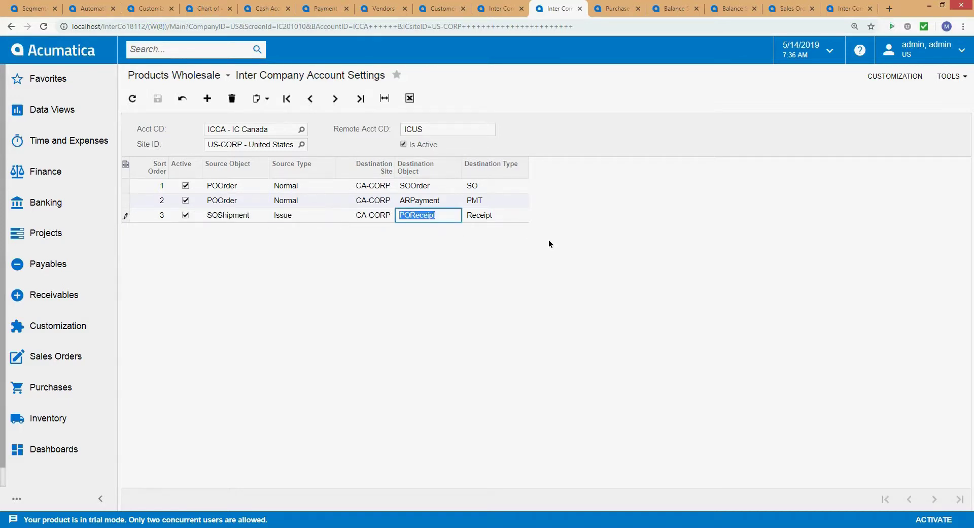
pyautogui.click(507, 216)
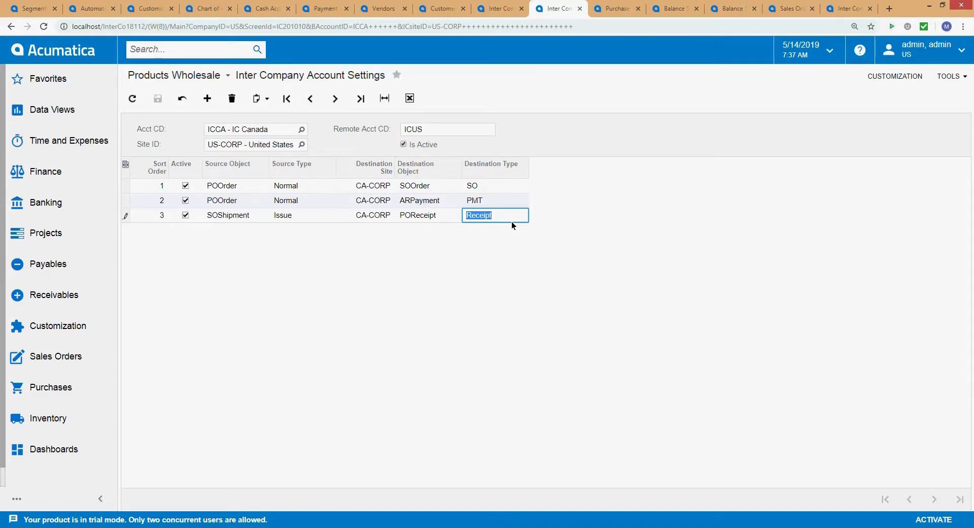
# - In Purchase Orders for company CA, open the most recent ICMX order dated 4/8/2020 from the order list
pyautogui.click(617, 7)
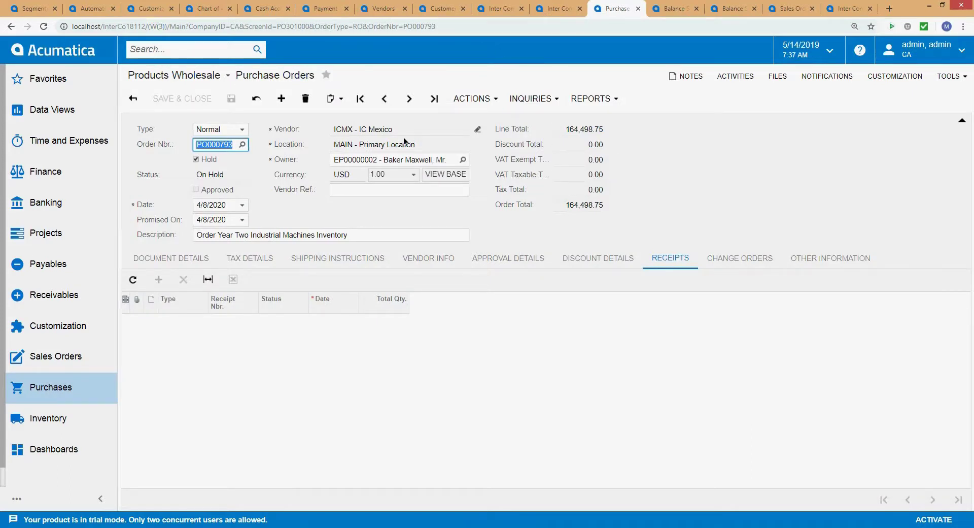
pyautogui.click(243, 144)
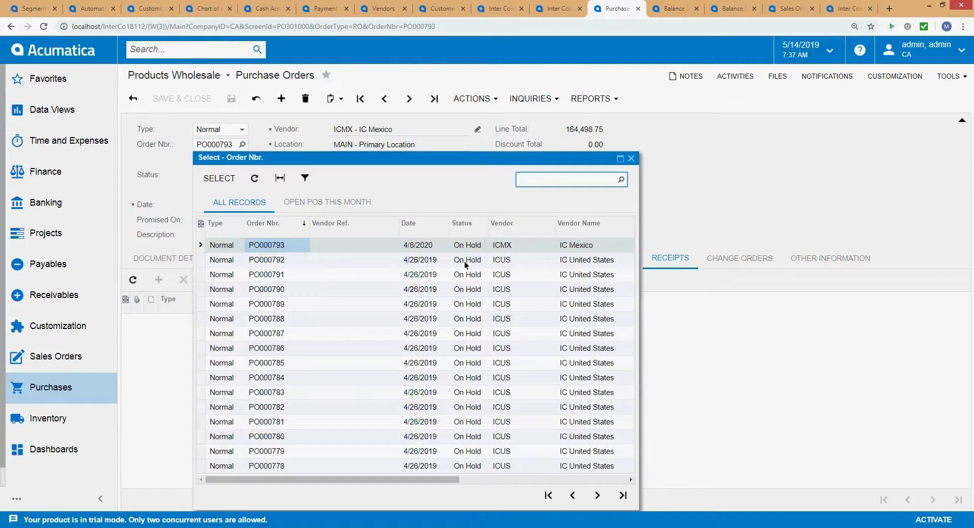
pyautogui.click(572, 495)
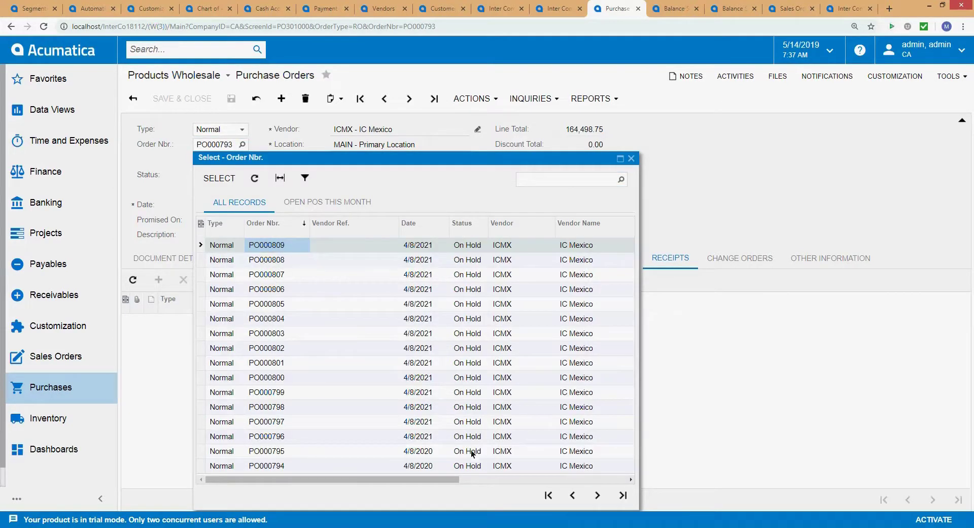
pyautogui.doubleClick(433, 456)
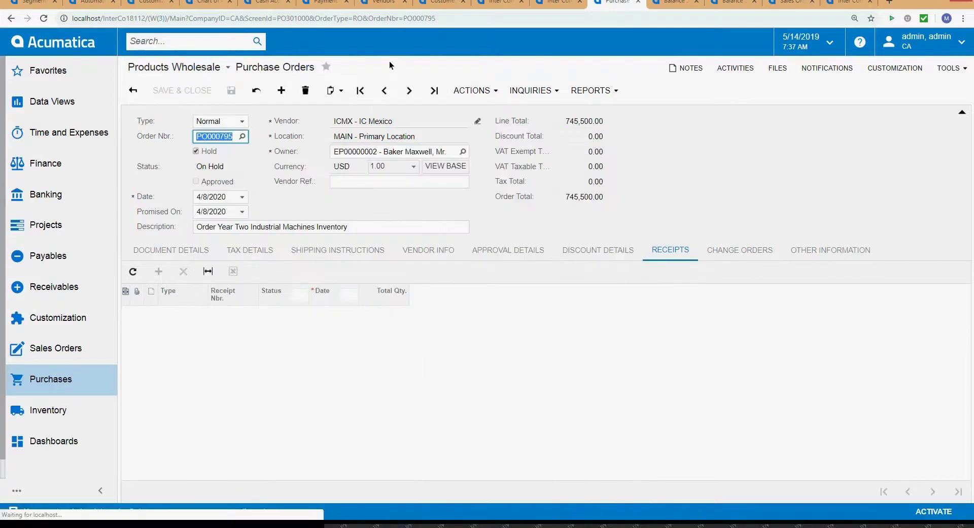
# - Browse the neighbouring ICMX purchase orders up to the one described Order Year Three Electronics Inventory
pyautogui.click(385, 90)
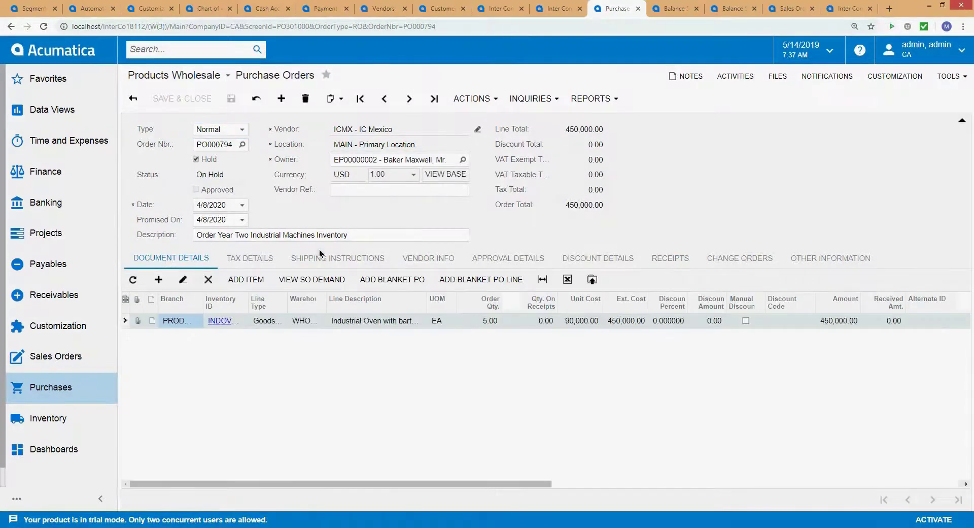
pyautogui.click(401, 100)
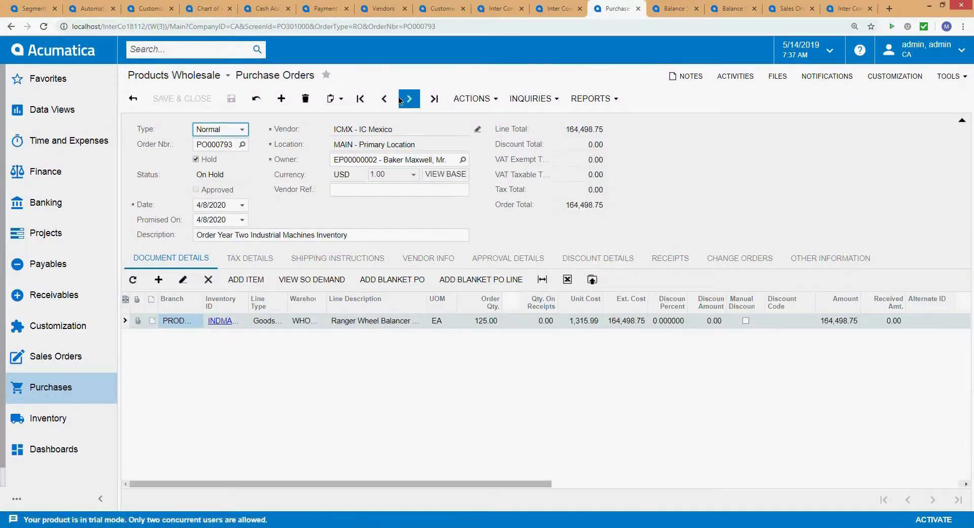
pyautogui.click(401, 100)
pyautogui.click(407, 99)
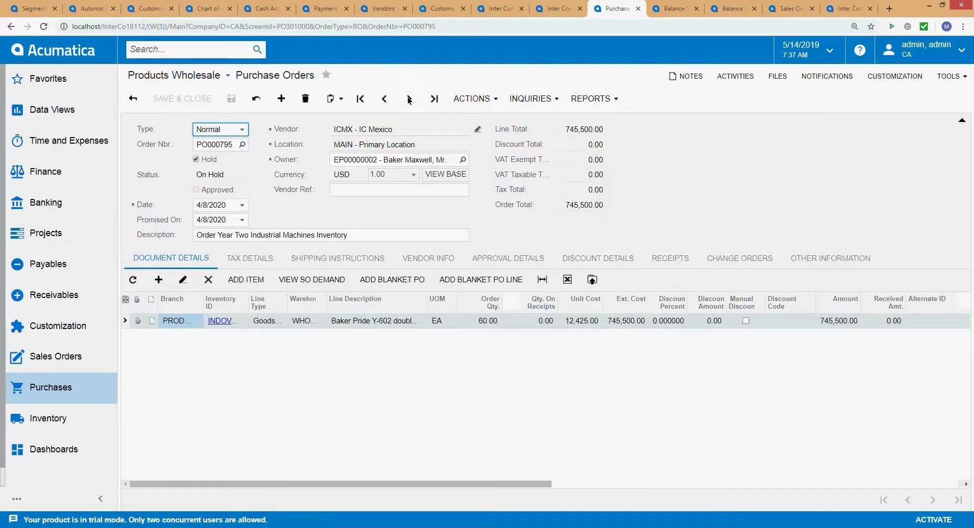
pyautogui.click(408, 99)
# - Widen the Inventory ID column in the purchase order's document details so the full ID fits
pyautogui.click(249, 306)
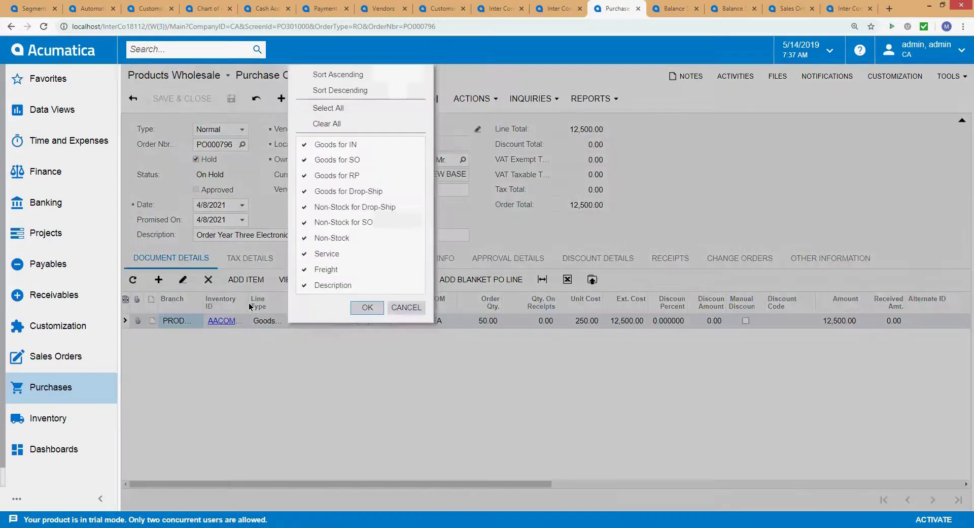
pyautogui.click(250, 306)
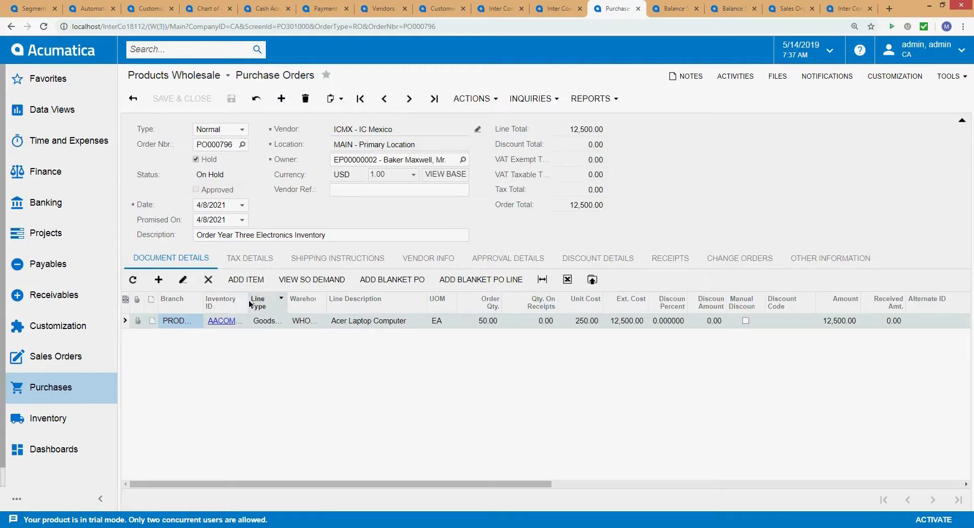
pyautogui.click(249, 304)
pyautogui.click(249, 303)
pyautogui.moveTo(249, 304); pyautogui.dragTo(301, 303)
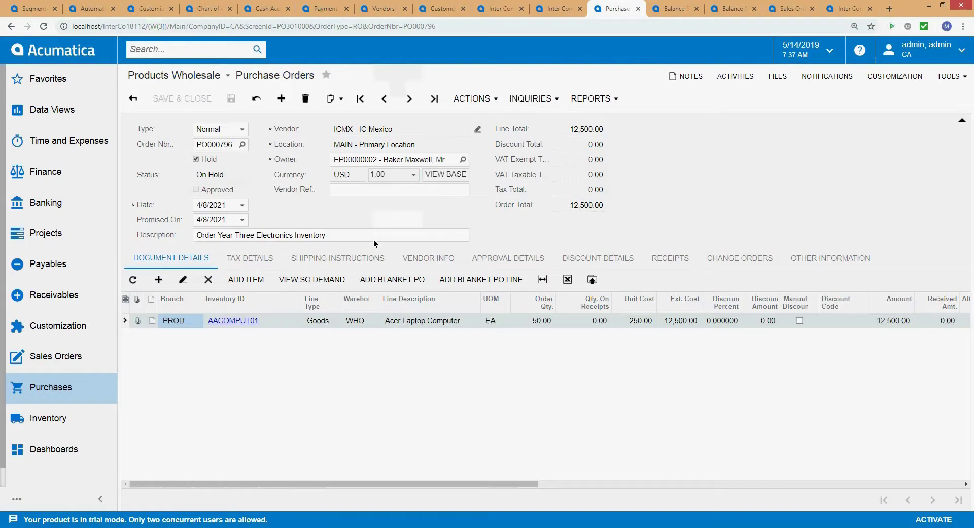
# - Look over the CA purchase order list and switch the company to US
pyautogui.click(242, 144)
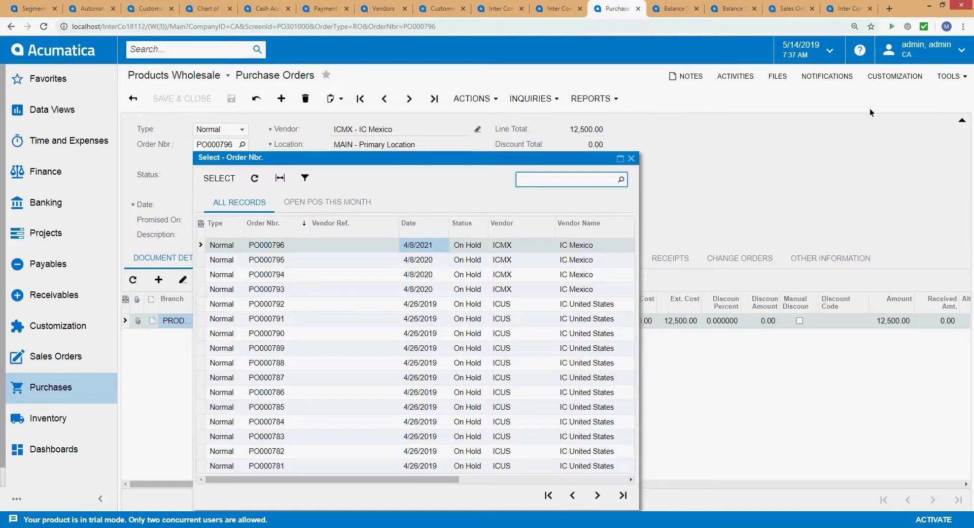
pyautogui.click(908, 50)
pyautogui.click(866, 80)
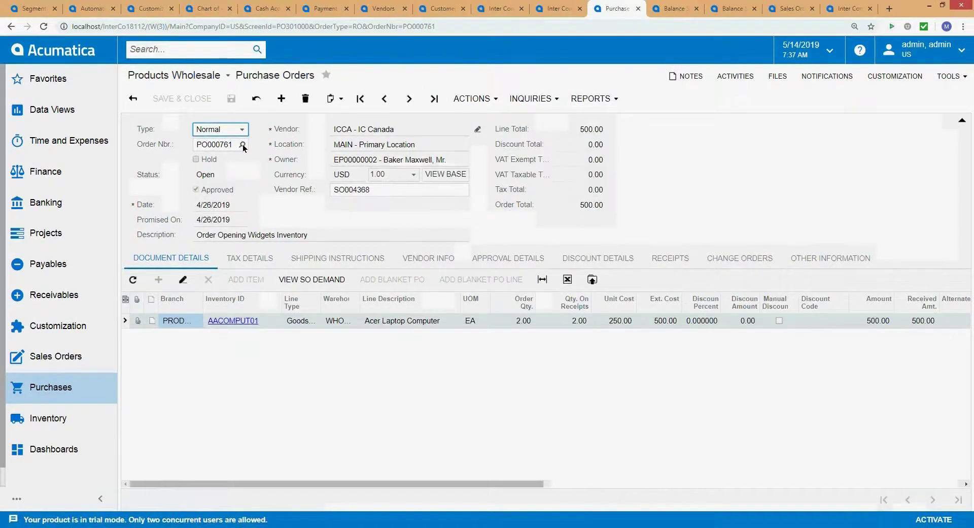
# - Review the ICMX and ICCA orders in the US purchase order list and open the earliest ICMX order dated 4/8/2020
pyautogui.click(242, 144)
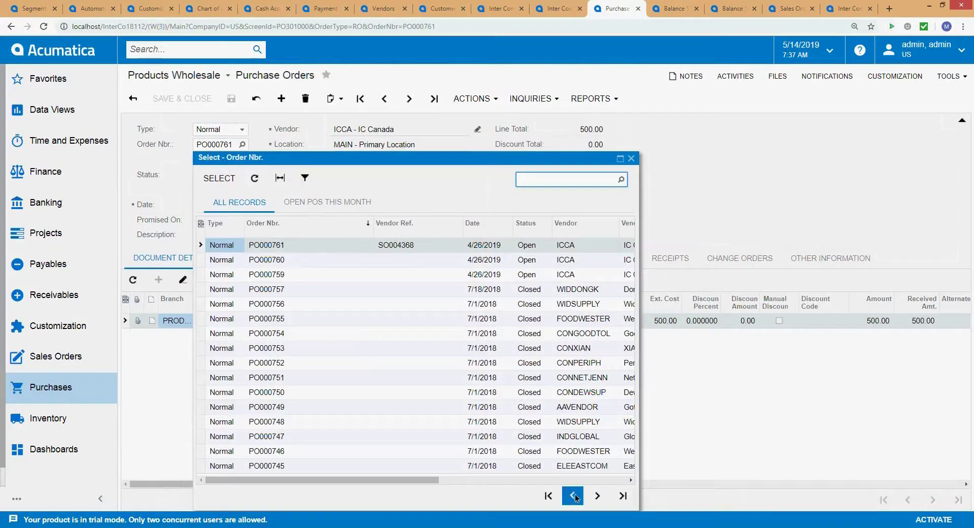
pyautogui.click(548, 495)
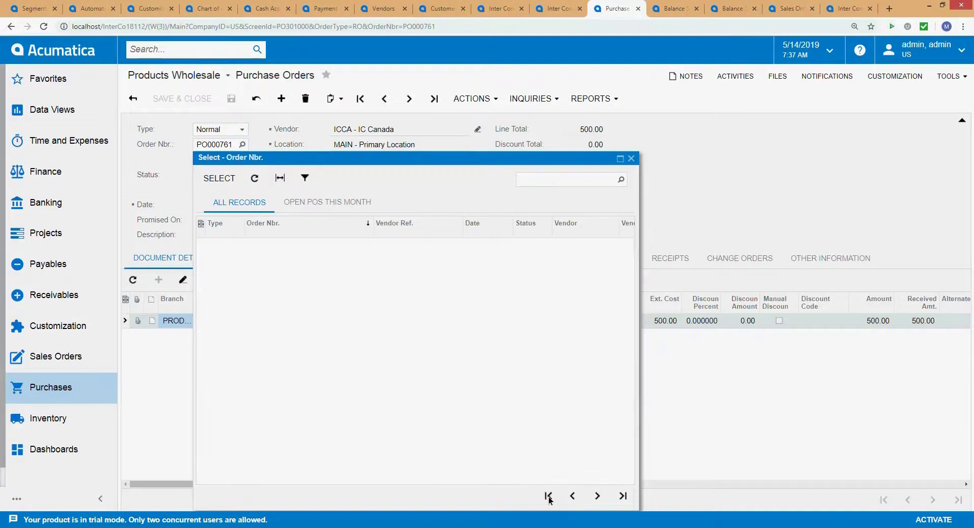
pyautogui.click(599, 495)
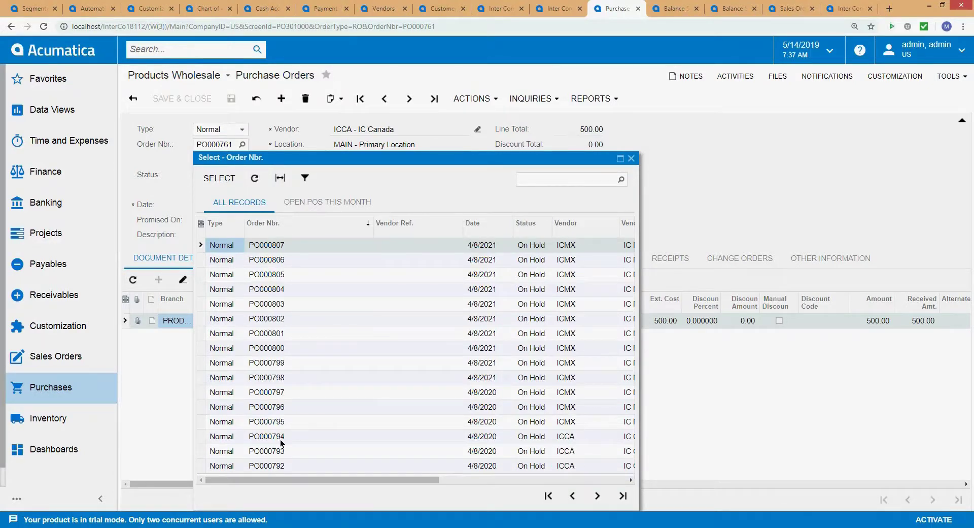
pyautogui.click(570, 426)
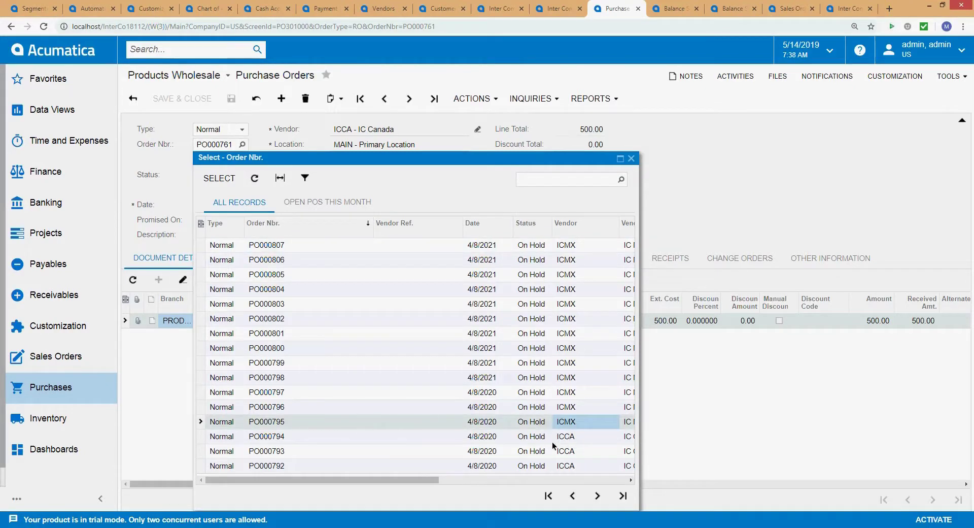
pyautogui.click(580, 437)
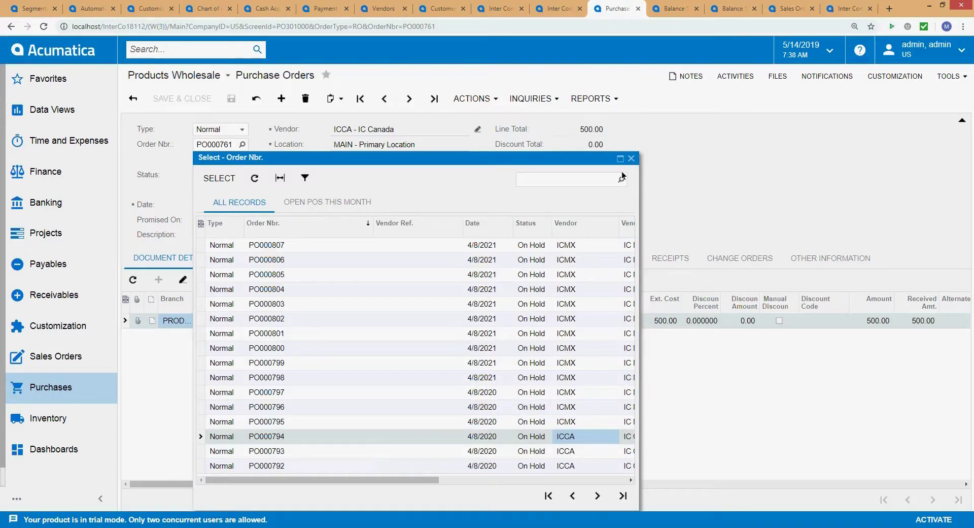
pyautogui.doubleClick(315, 423)
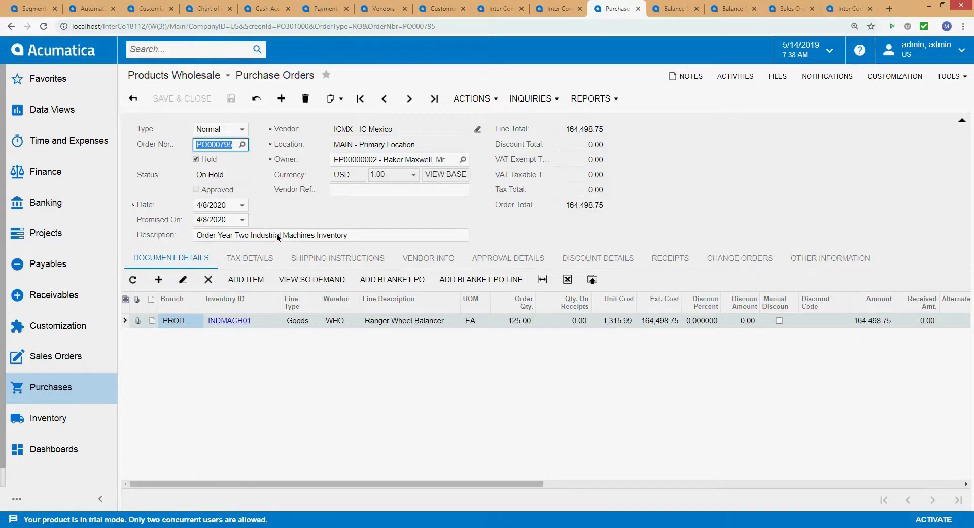
# - Replace the item on the purchase order line with AACOMPUT01 Acer Laptop Computer and set its order quantity to 2
pyautogui.click(269, 324)
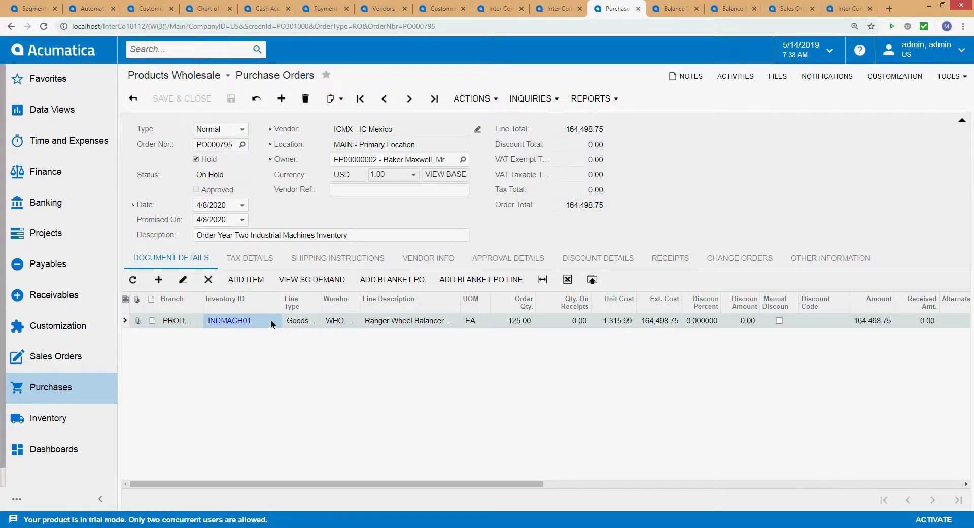
pyautogui.click(272, 323)
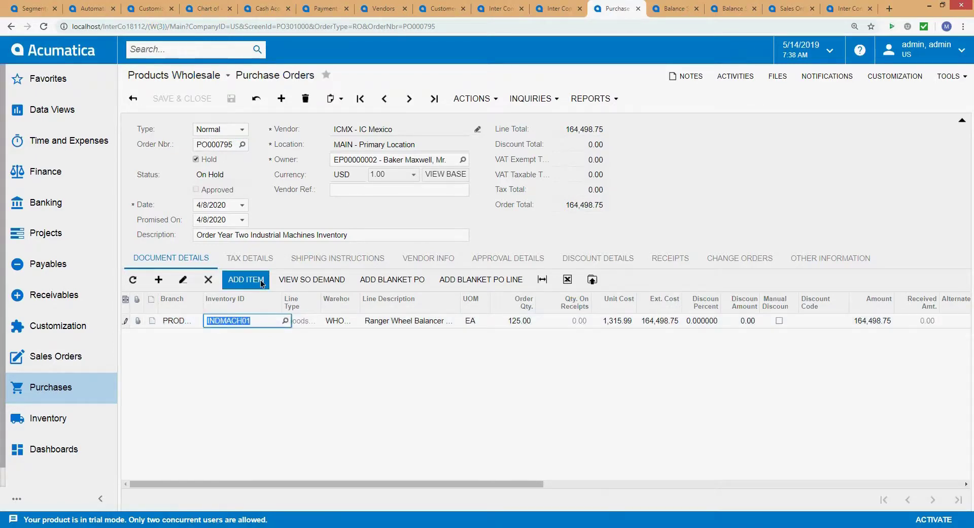
pyautogui.write('ACER')
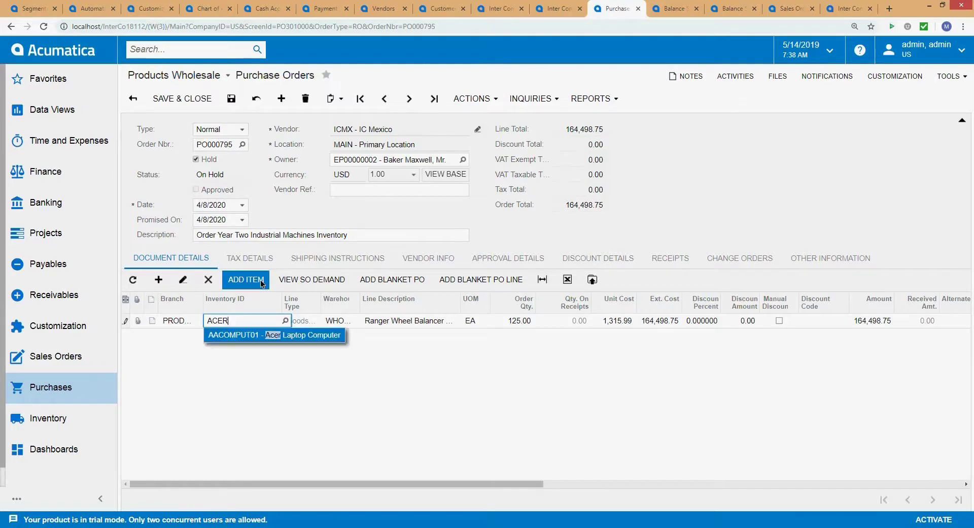
pyautogui.press('Tab')
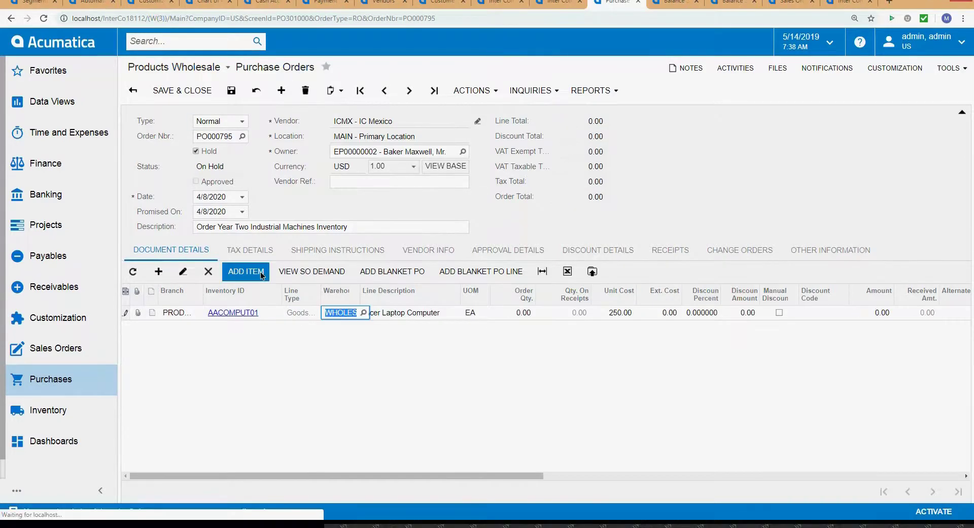
pyautogui.press('Tab')
pyautogui.press('Tab')
pyautogui.write('2')
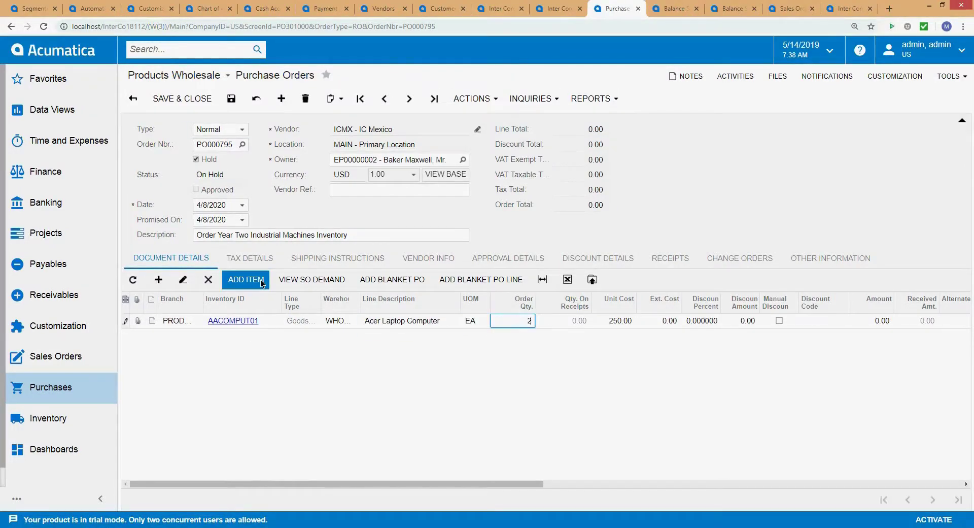
pyautogui.press('Tab')
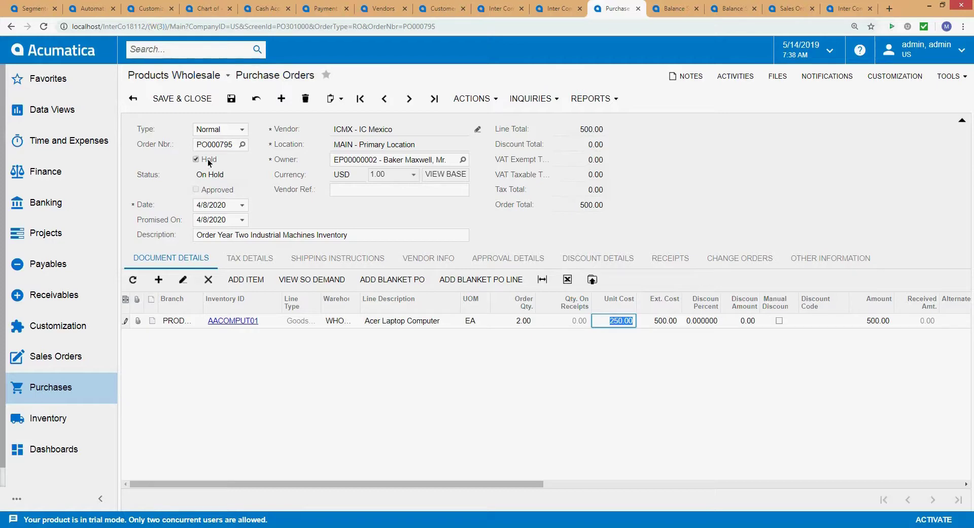
# - Duplicate the Inter Company Transactions browser page and place the copy directly beside the open purchase order
pyautogui.click(841, 10)
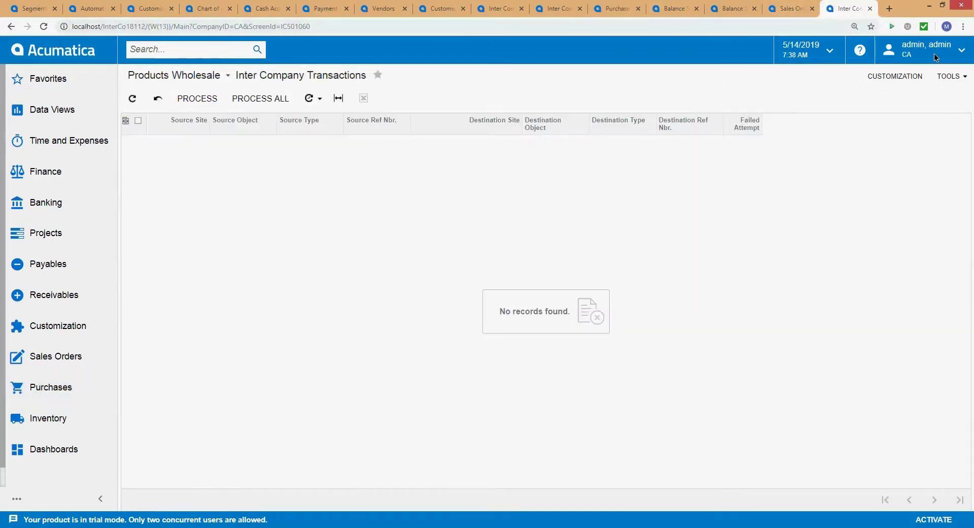
pyautogui.rightClick(838, 9)
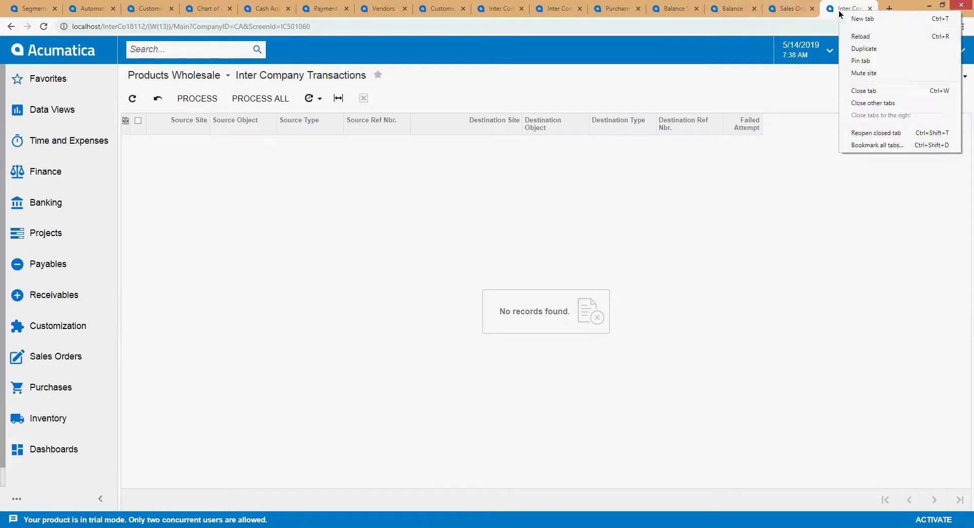
pyautogui.click(858, 44)
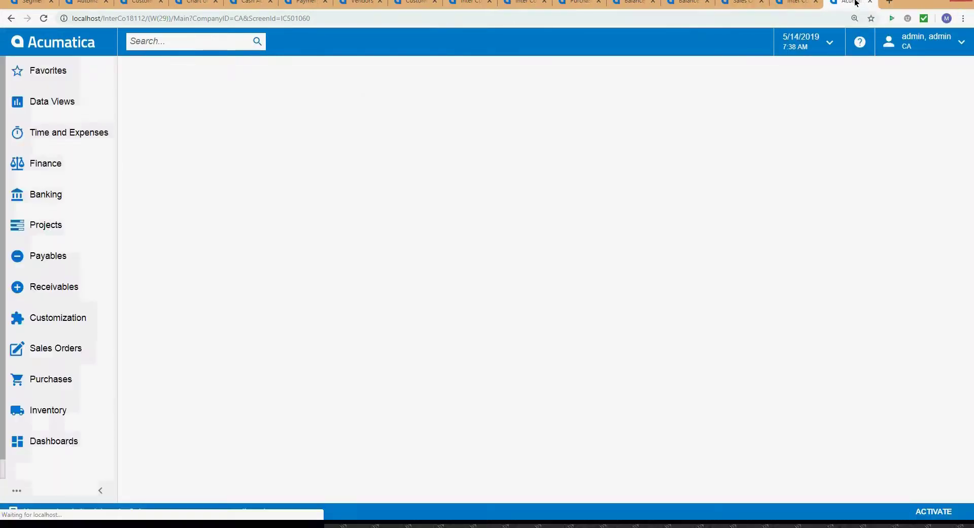
pyautogui.moveTo(850, 8); pyautogui.dragTo(632, 7)
pyautogui.click(578, 8)
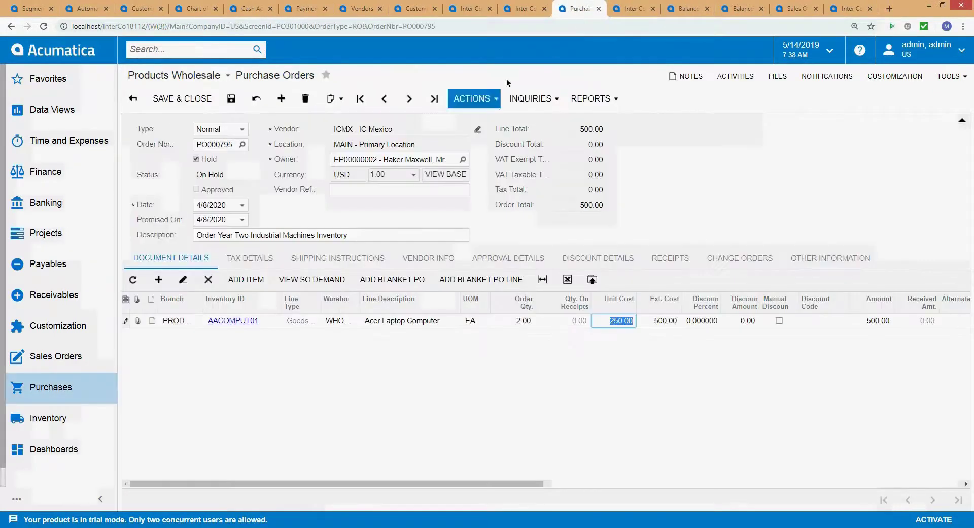
pyautogui.click(632, 8)
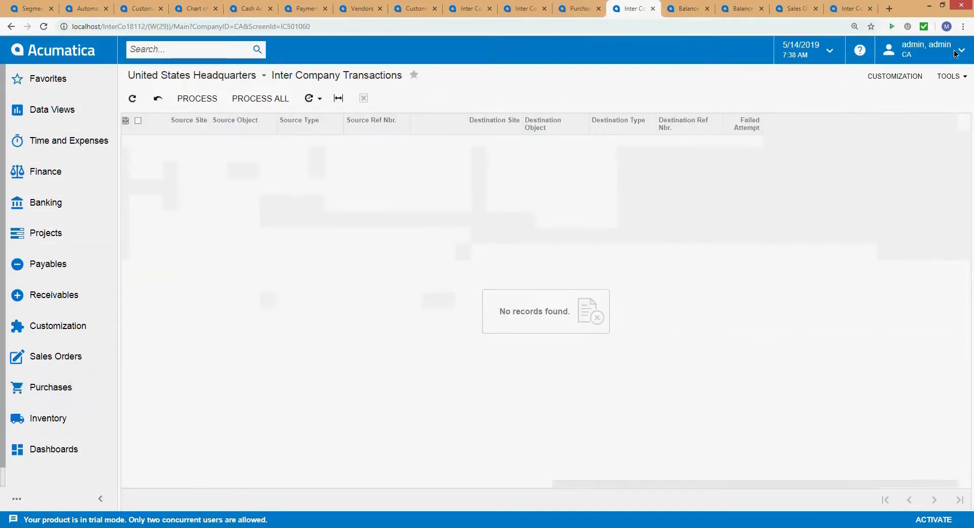
# - Switch the duplicated Inter Company Transactions page to the US company and the United States Headquarters branch
pyautogui.click(954, 50)
pyautogui.click(896, 77)
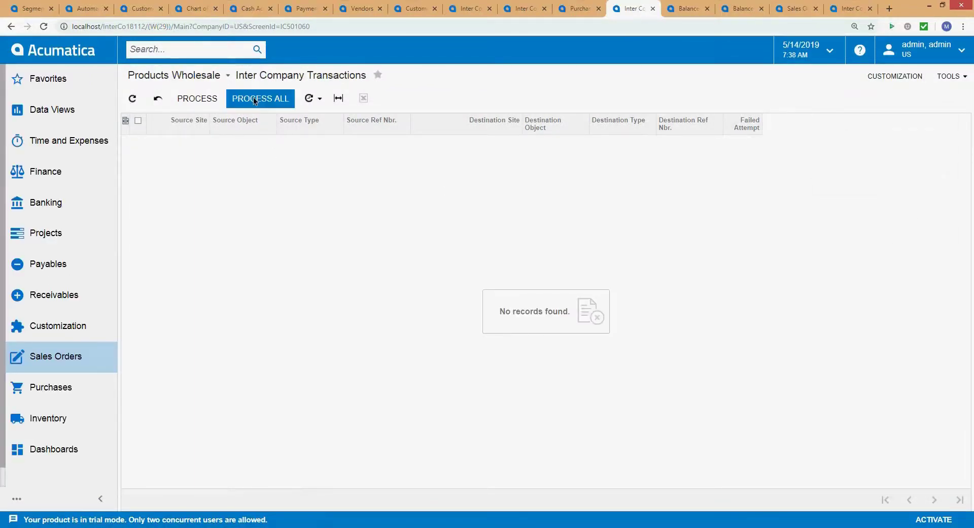
pyautogui.click(228, 75)
pyautogui.click(162, 89)
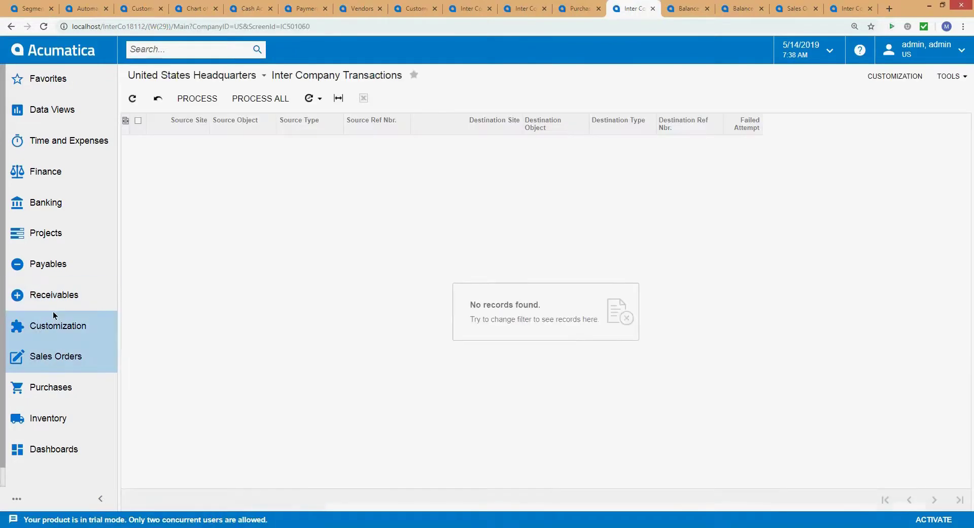
# - Check where Inter Company Transactions is offered among the Sales Orders and Purchases processes, and return to the transactions page
pyautogui.click(39, 359)
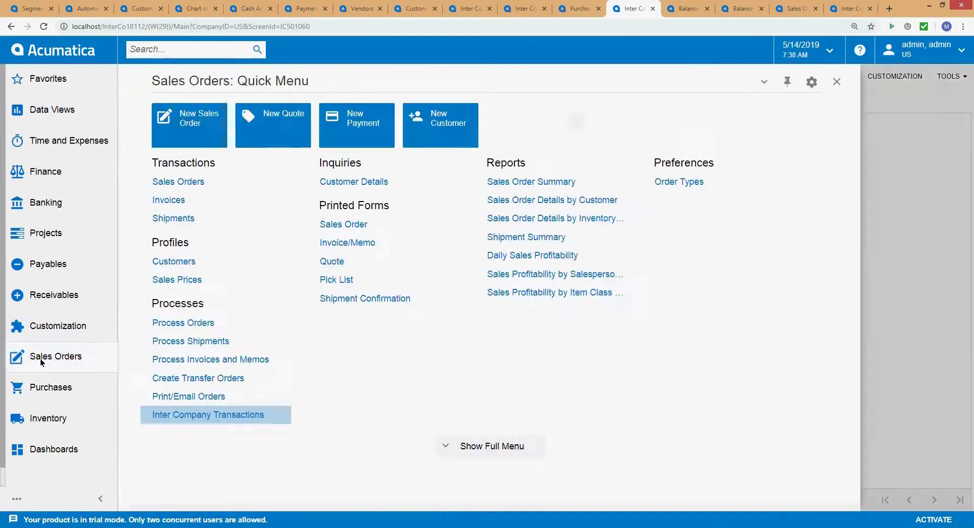
pyautogui.click(46, 389)
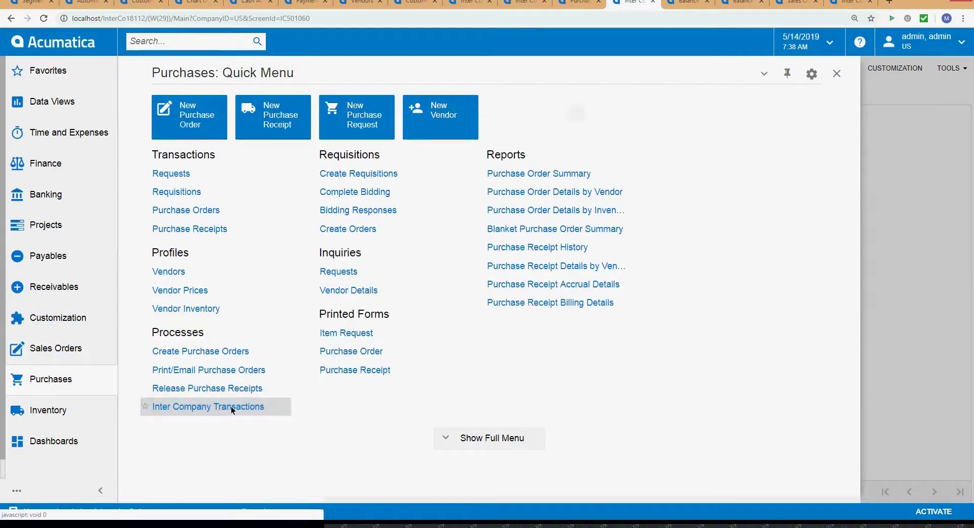
pyautogui.click(71, 356)
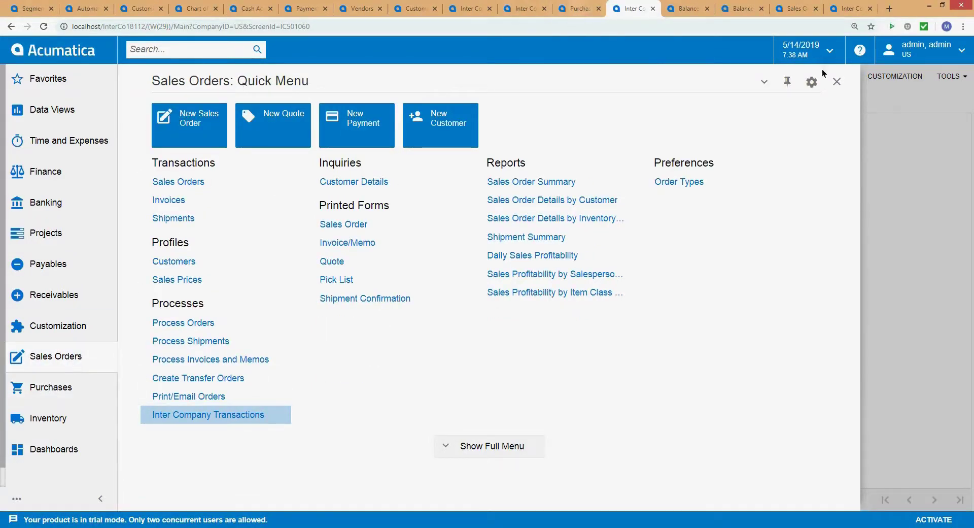
pyautogui.click(836, 82)
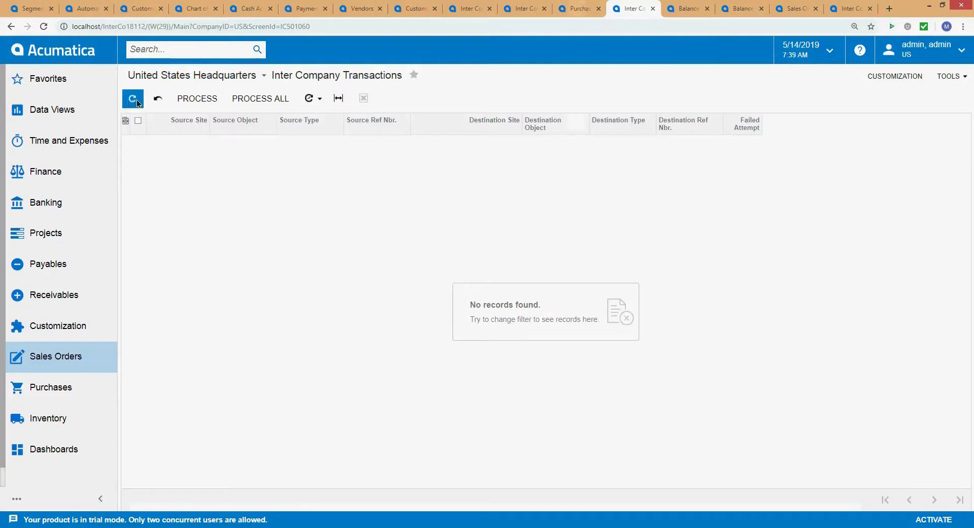
# - Take the IC Mexico purchase order off hold and reload the Inter Company Transactions list
pyautogui.click(576, 8)
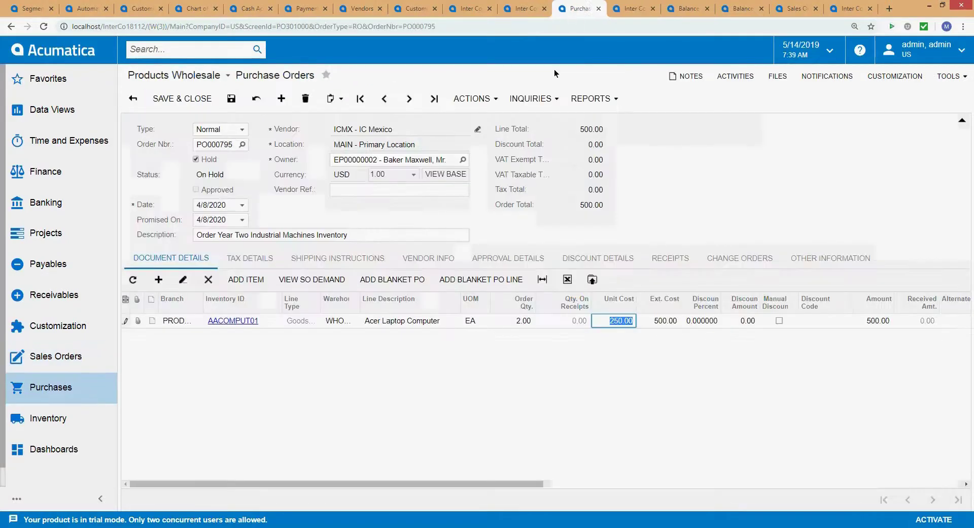
pyautogui.click(212, 159)
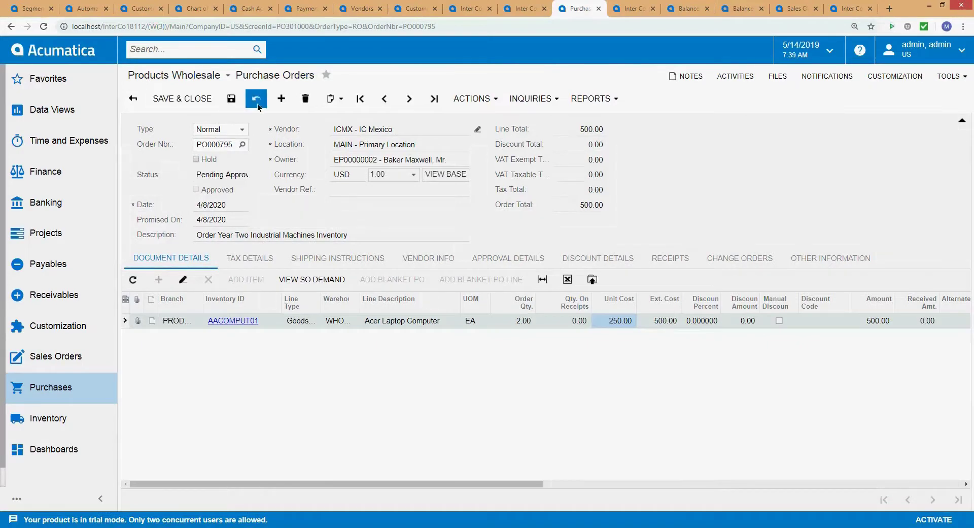
pyautogui.click(633, 10)
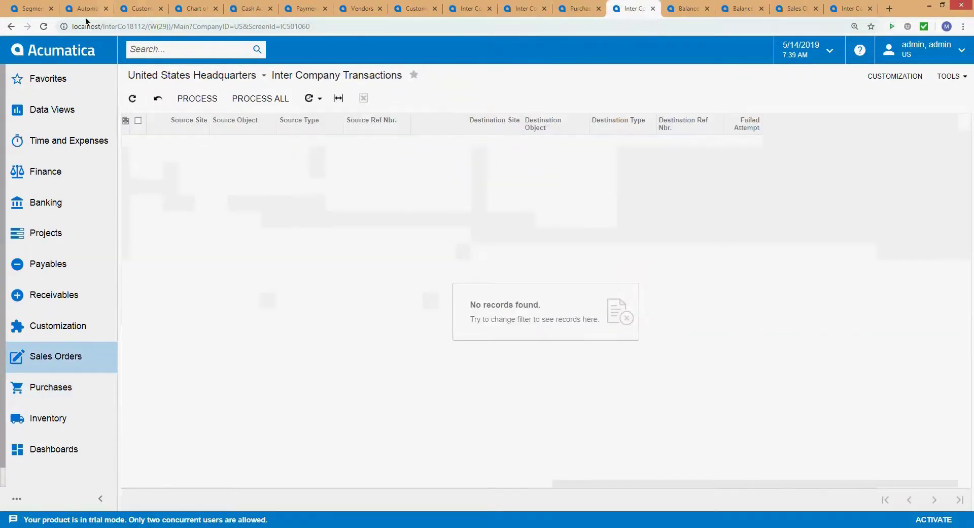
pyautogui.click(43, 27)
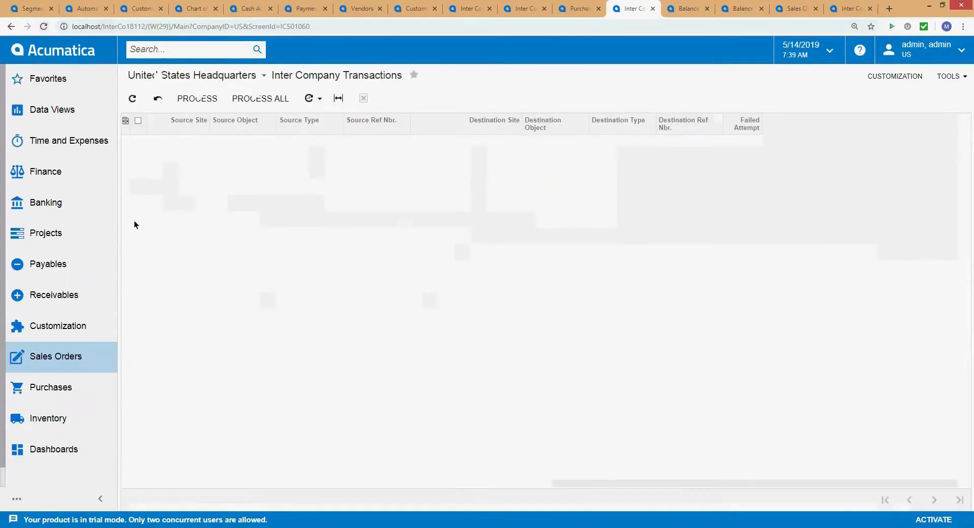
# - Approve the IC Mexico purchase order for two Acer laptop computers
pyautogui.click(579, 1)
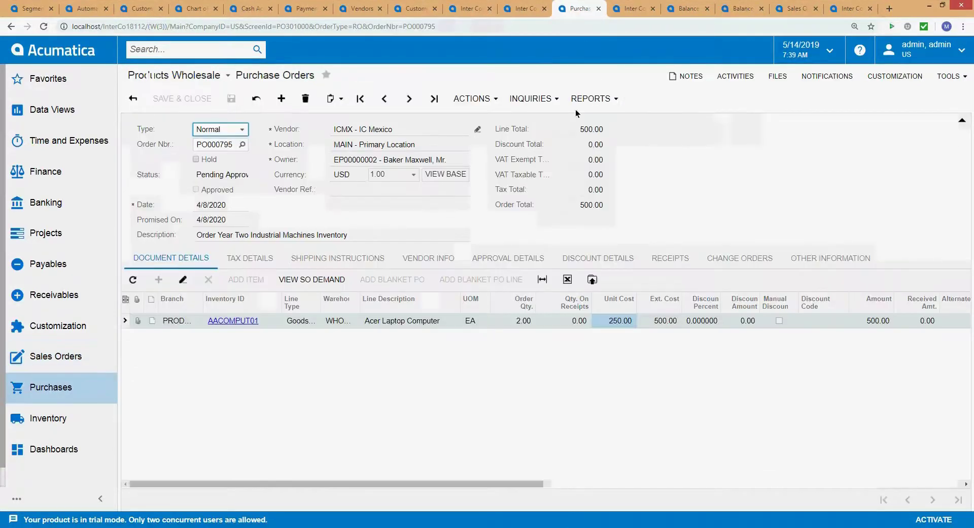
pyautogui.click(467, 99)
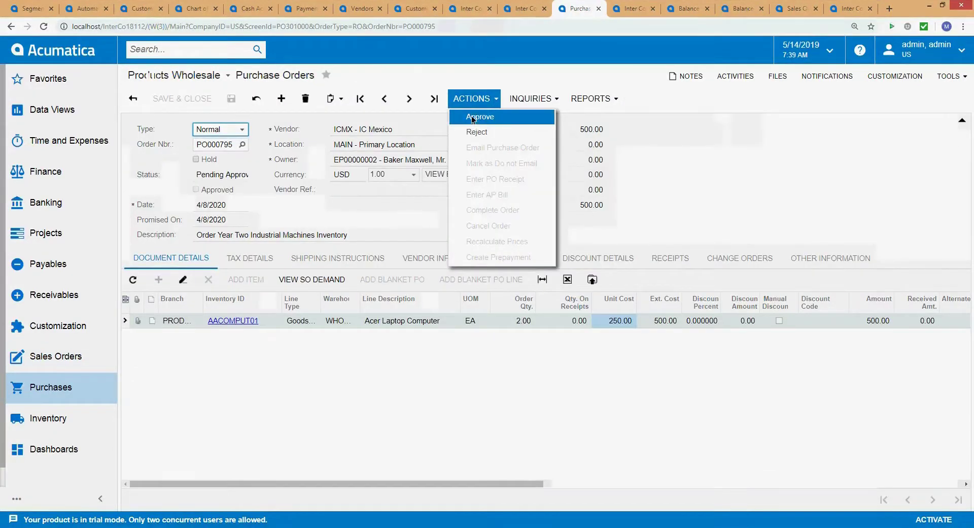
pyautogui.click(473, 118)
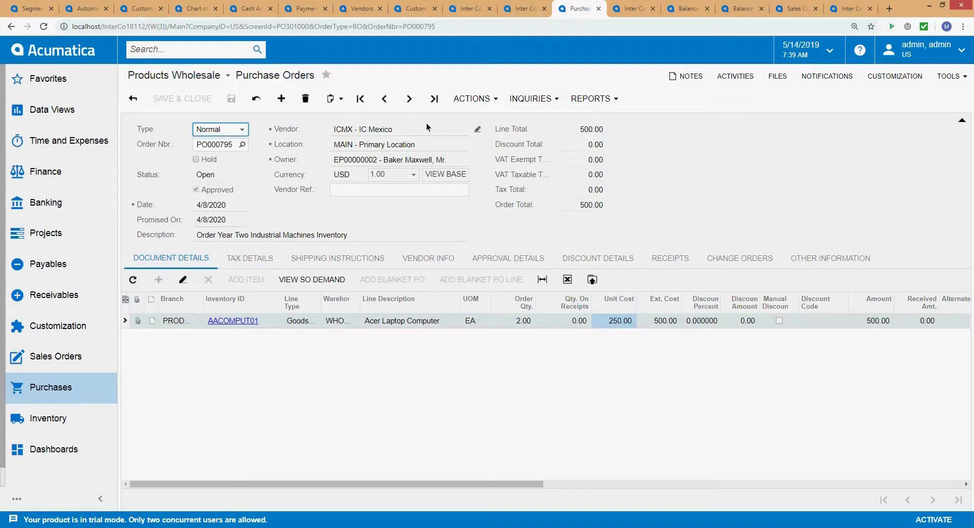
# - Check the purchase order's Vendor Ref. field against its entry in the NL Open Standard automation step
pyautogui.click(407, 188)
pyautogui.hotkey('ctrl', '2')
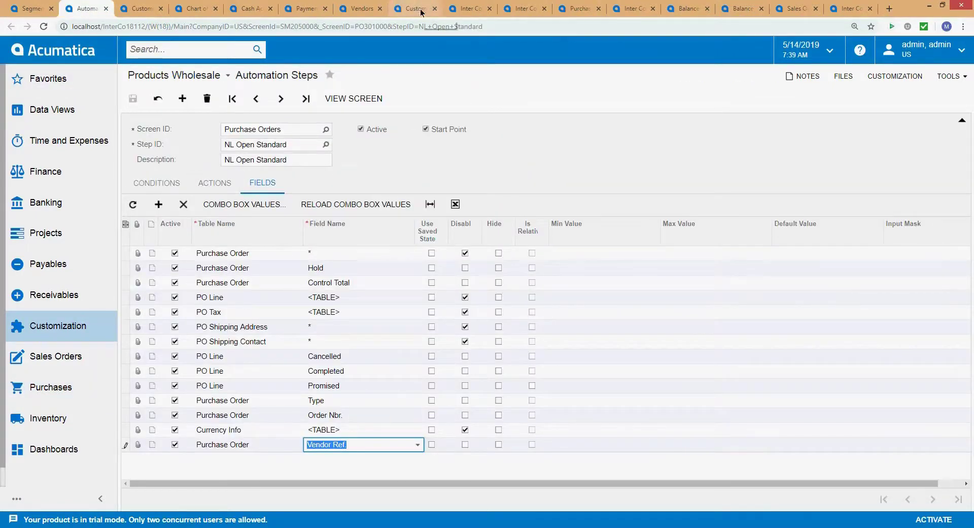
pyautogui.click(556, 9)
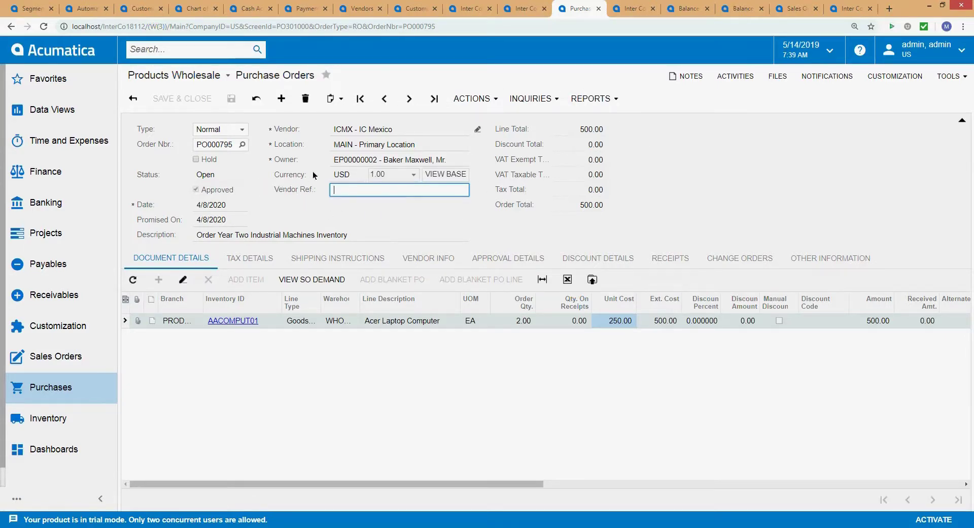
# - Reload the Inter Company Transactions list and examine the source reference numbers of its entries
pyautogui.click(632, 10)
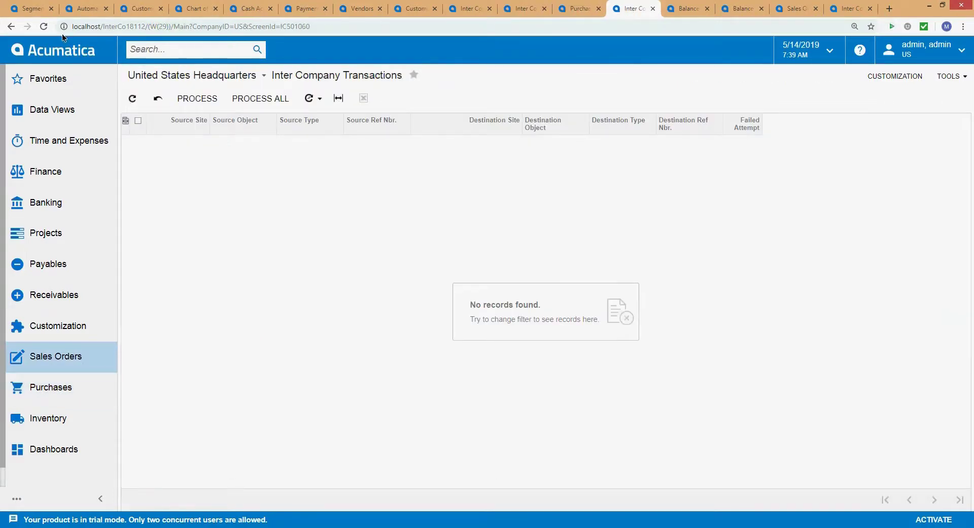
pyautogui.click(44, 27)
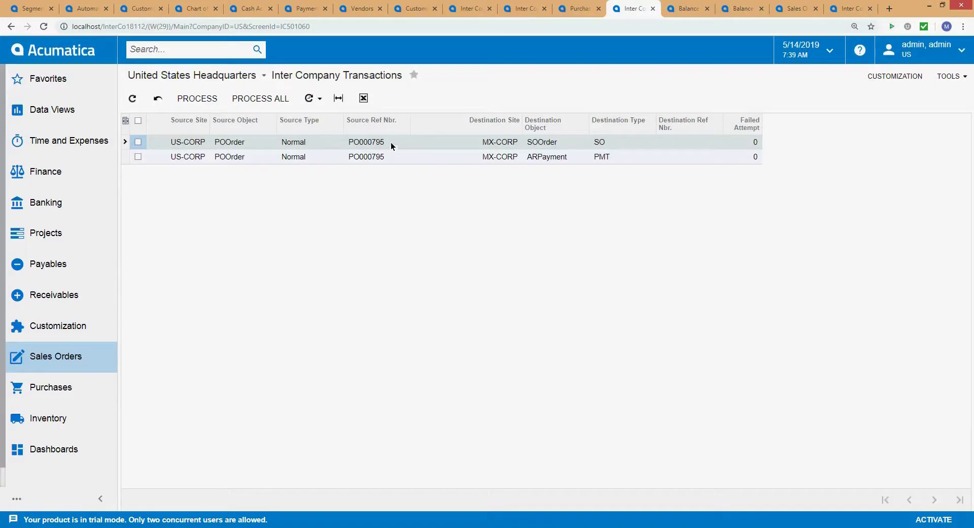
pyautogui.click(391, 142)
pyautogui.click(380, 156)
pyautogui.click(382, 139)
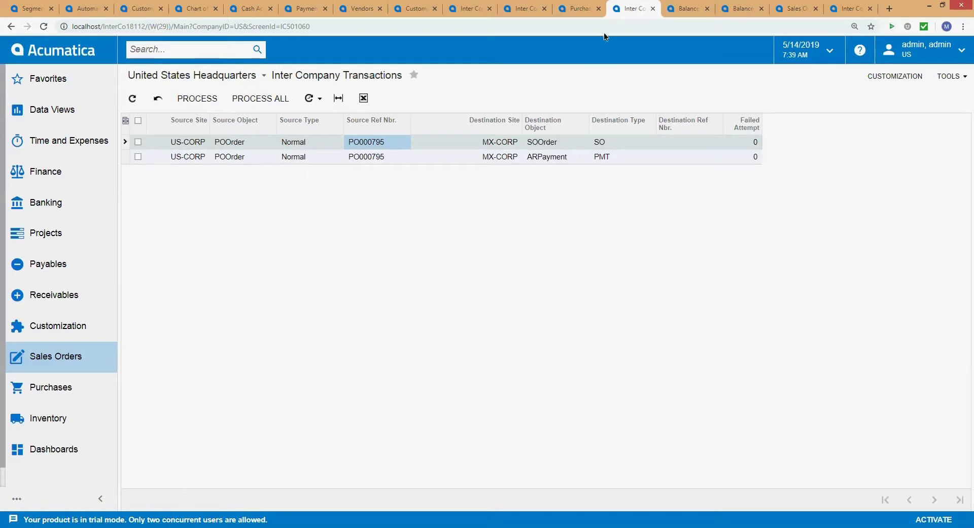
# - Compare the pending inter-company transactions with the purchase order, examining their destination objects, destination types and source reference
pyautogui.click(579, 9)
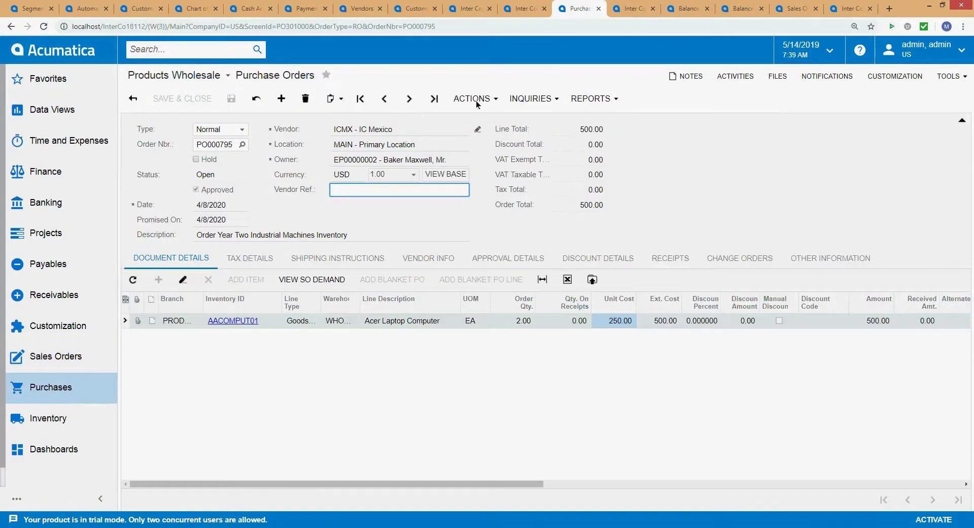
pyautogui.click(634, 8)
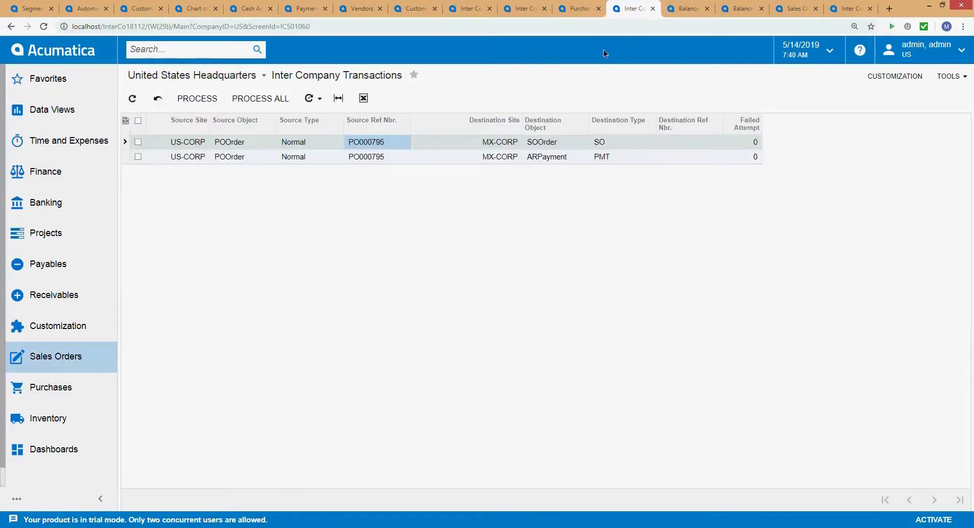
pyautogui.click(537, 142)
pyautogui.click(600, 143)
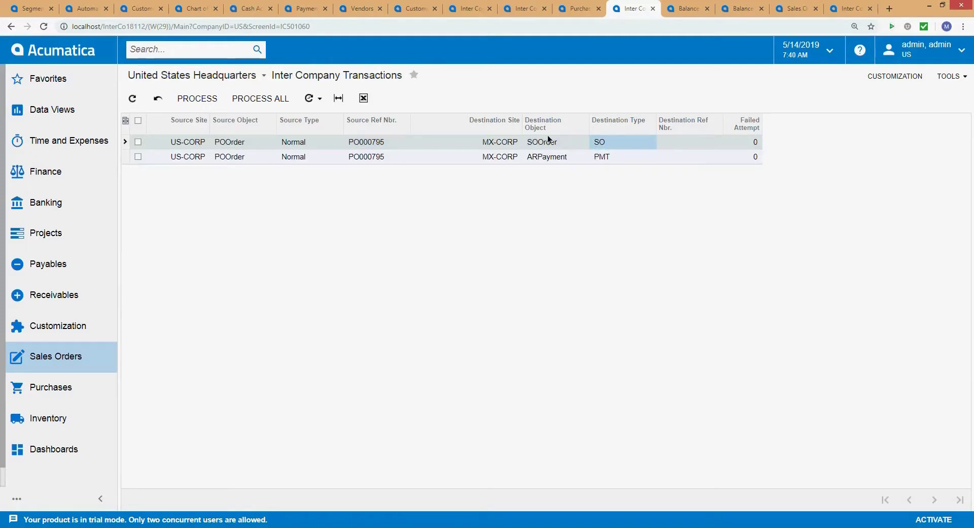
pyautogui.click(546, 158)
pyautogui.click(616, 158)
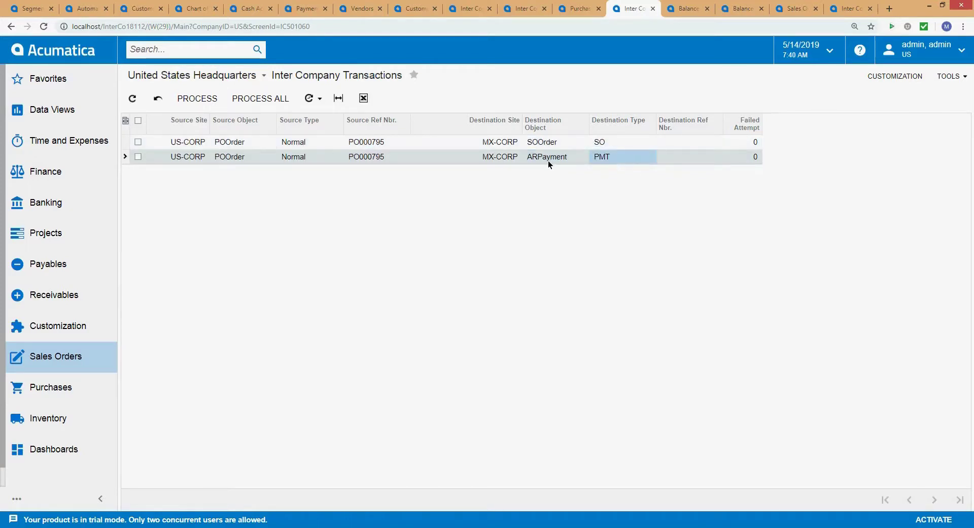
pyautogui.click(548, 162)
pyautogui.click(548, 141)
pyautogui.click(597, 145)
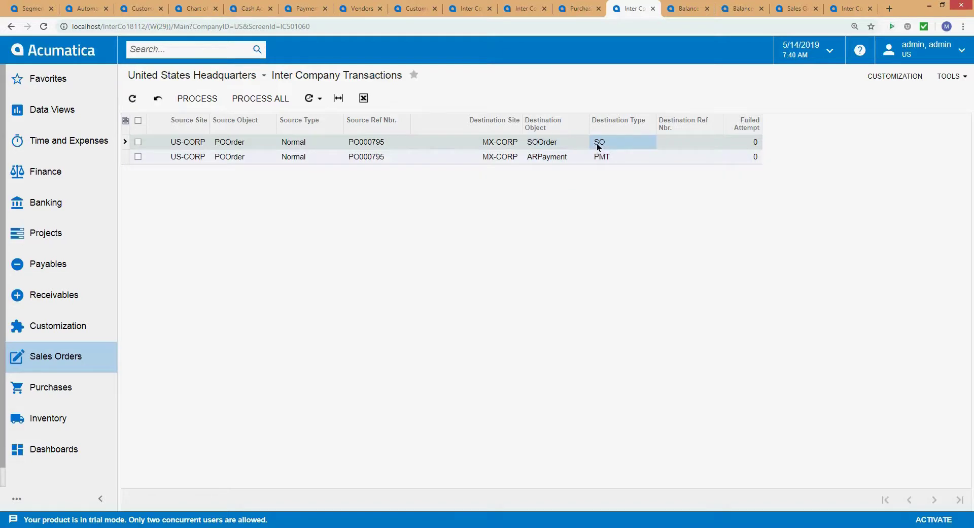
pyautogui.click(559, 144)
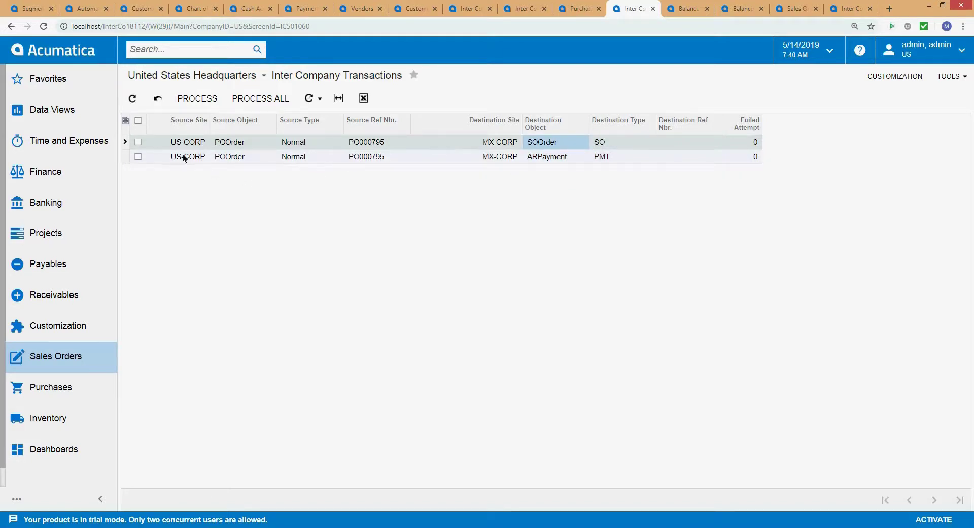
pyautogui.click(381, 156)
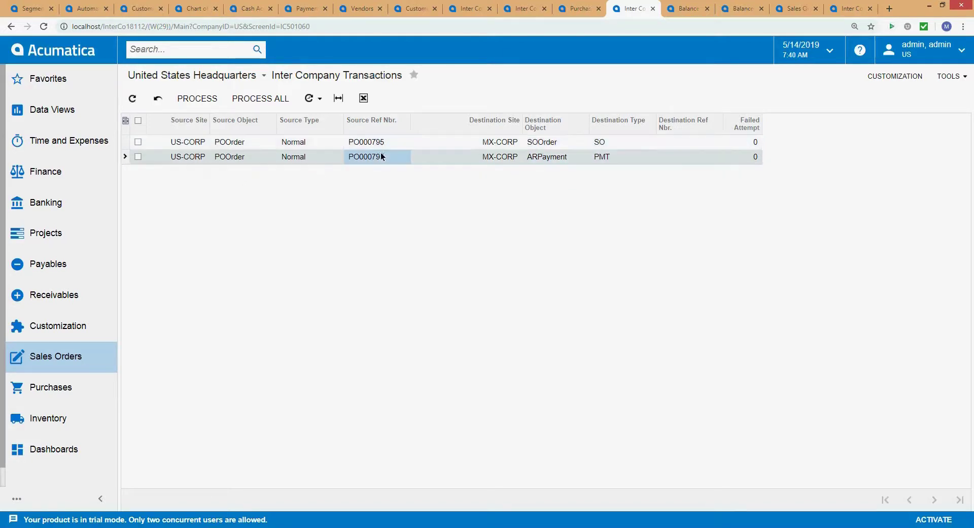
# - Display the Inter Company Account Settings for ICMX - IC Mexico with the US-CORP site
pyautogui.click(469, 9)
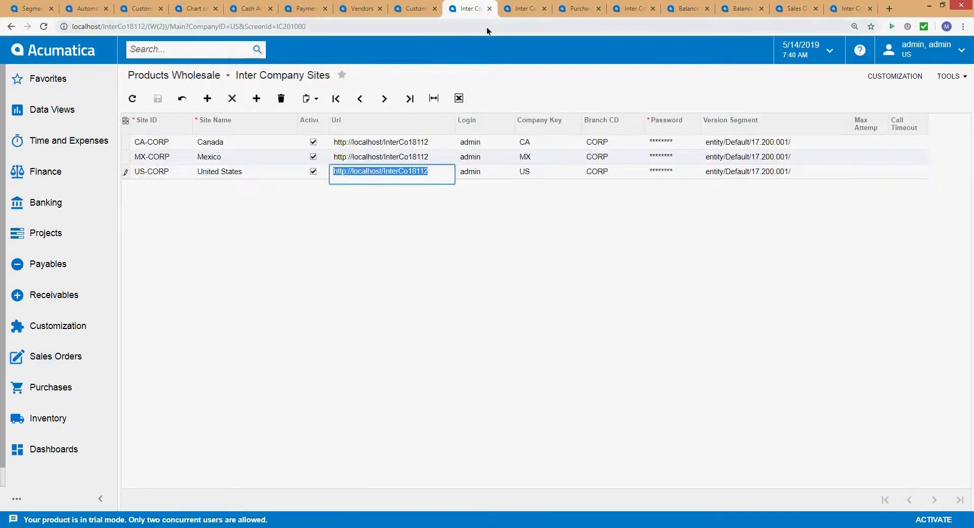
pyautogui.click(525, 9)
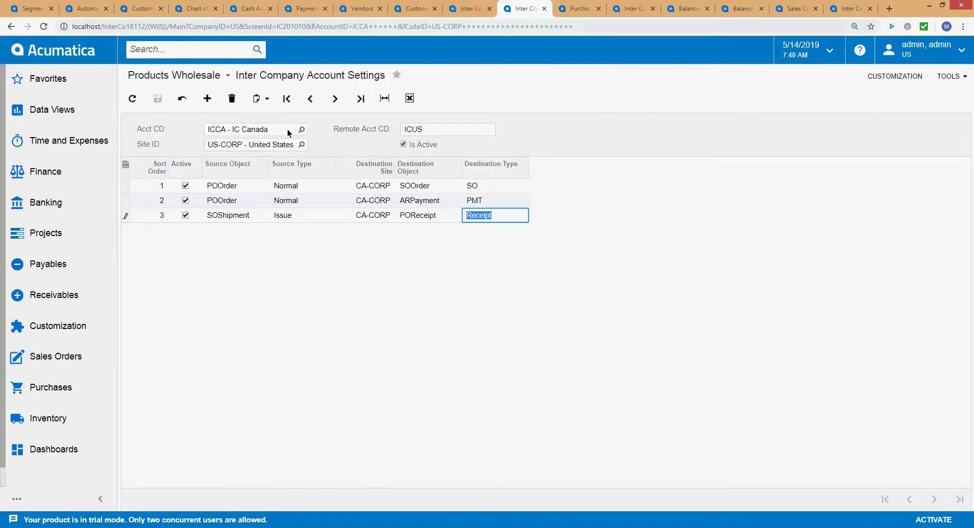
pyautogui.click(360, 99)
pyautogui.click(339, 101)
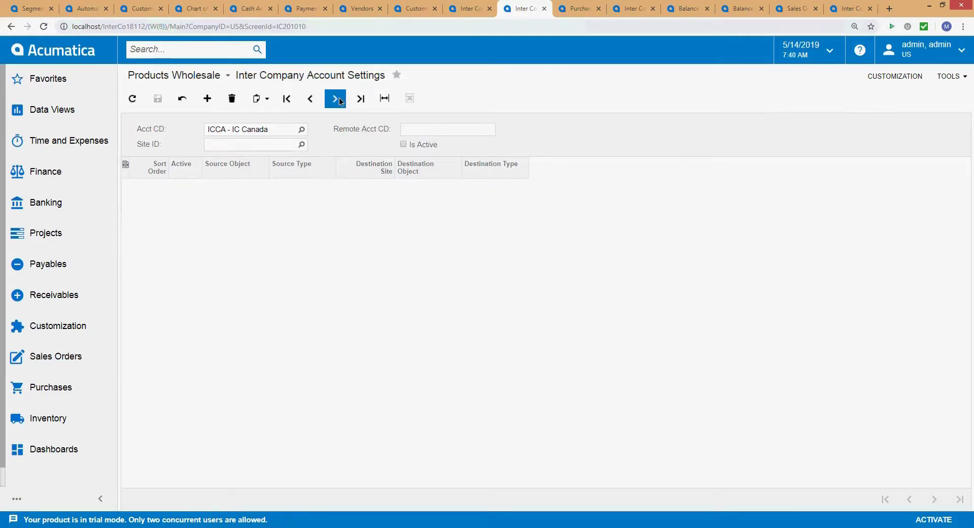
pyautogui.click(286, 97)
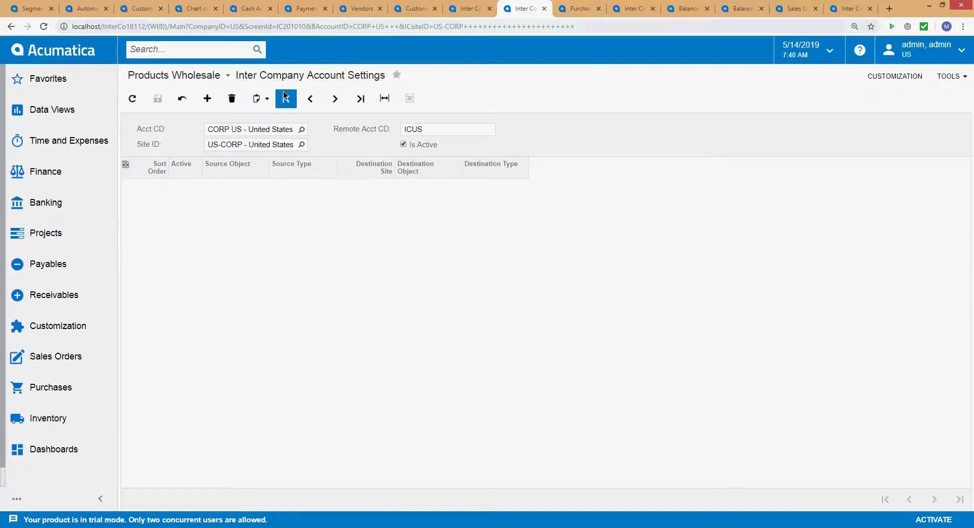
pyautogui.click(310, 99)
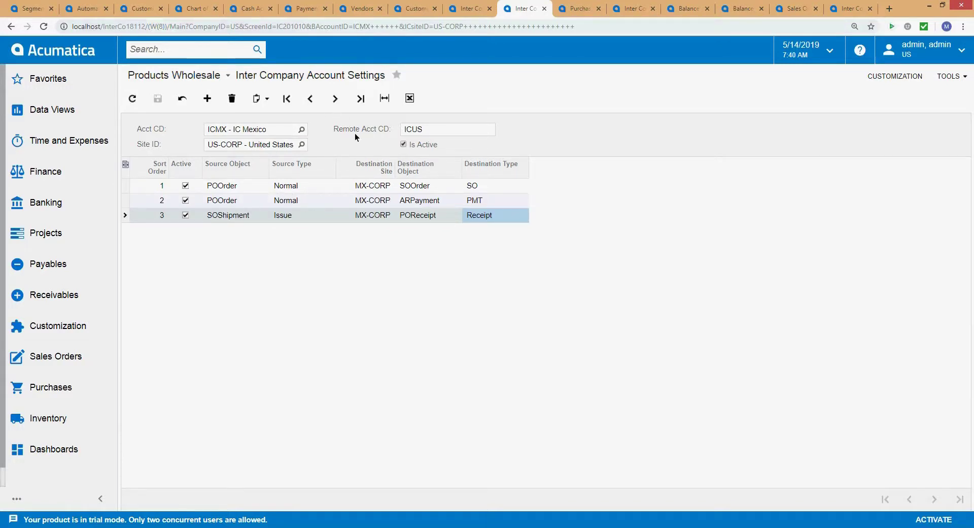
# - Examine the IC Mexico account's POOrder mappings to SOOrder and ARPayment, checking the account against the purchase order's vendor
pyautogui.click(252, 188)
pyautogui.click(284, 187)
pyautogui.click(230, 129)
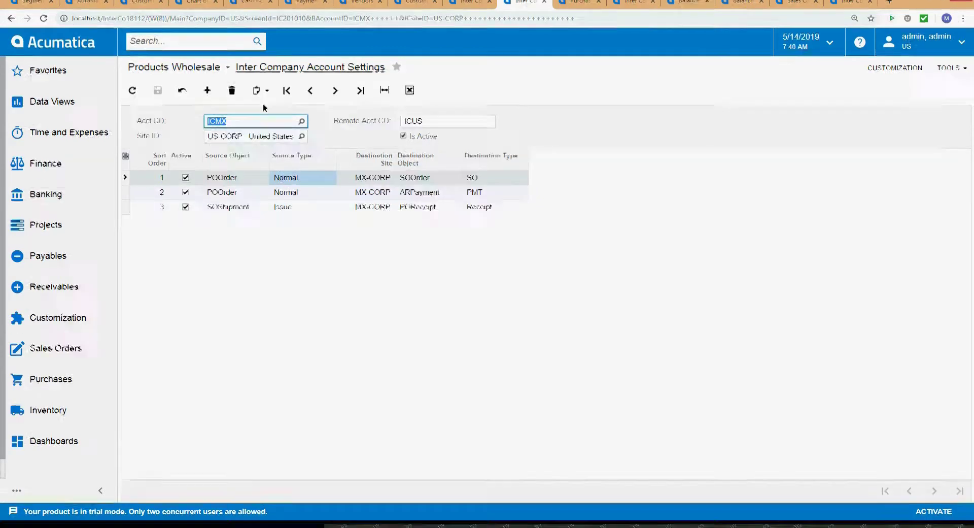
pyautogui.click(584, 9)
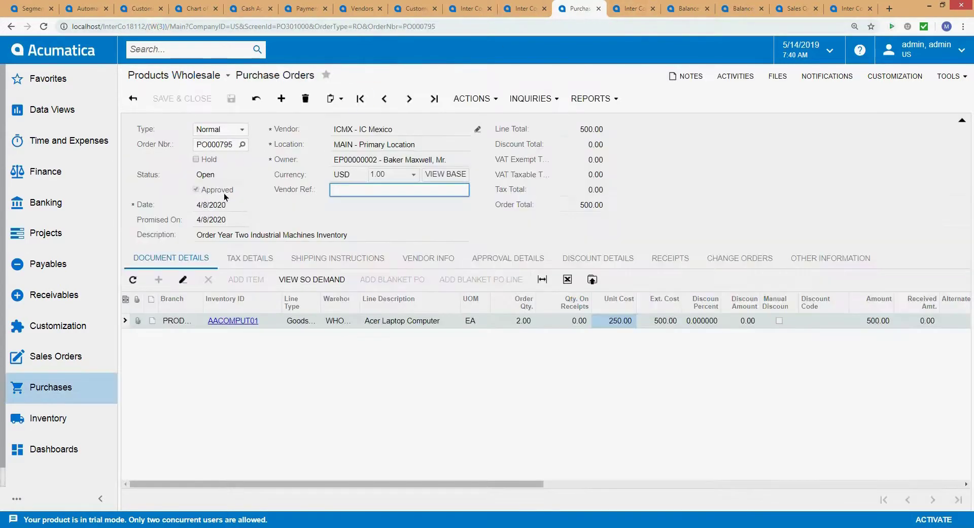
pyautogui.click(343, 131)
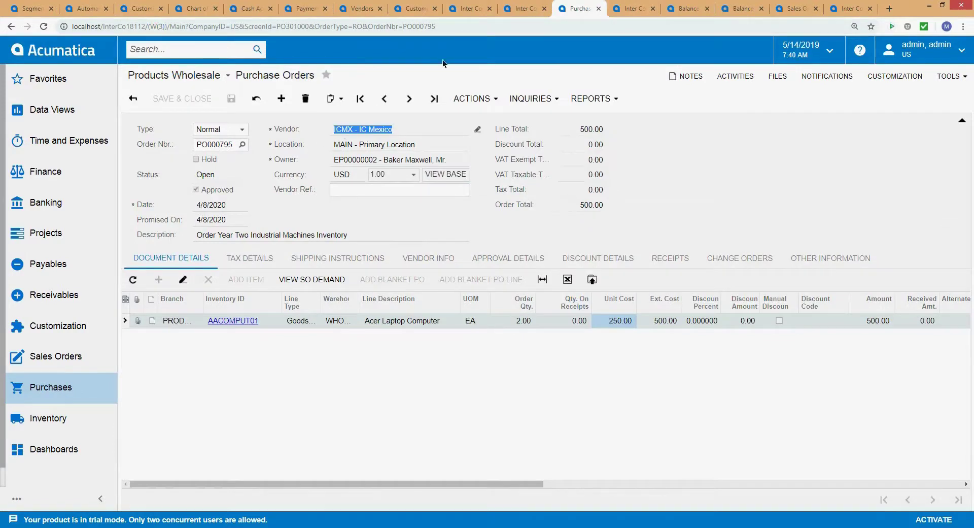
pyautogui.click(524, 10)
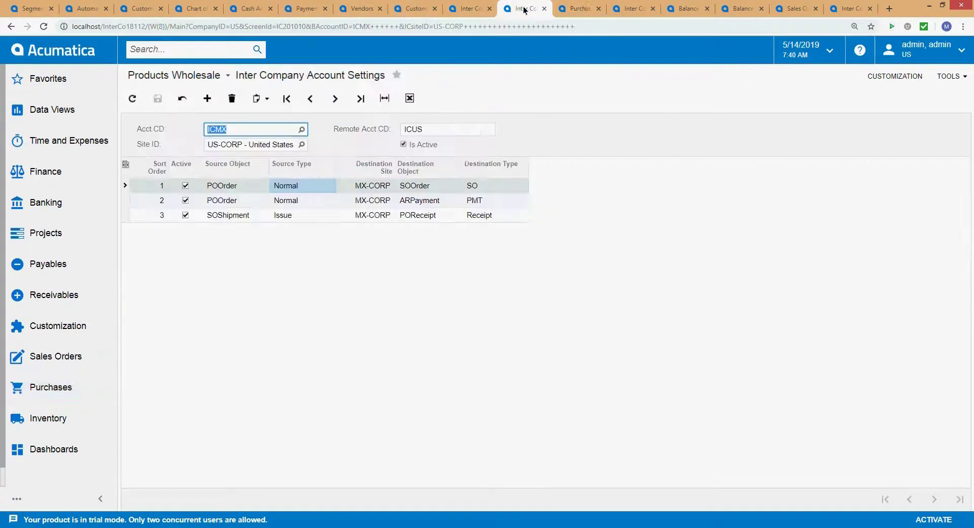
pyautogui.click(417, 186)
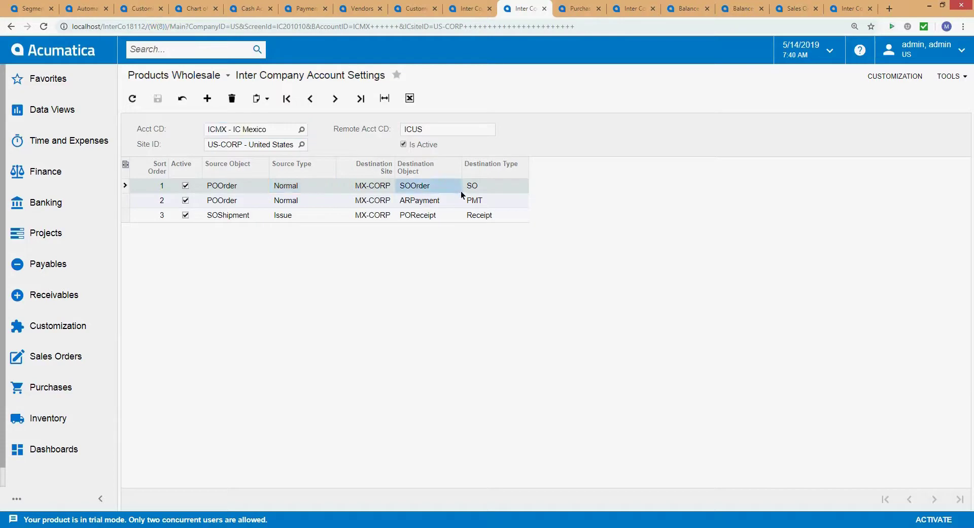
pyautogui.click(429, 203)
# - Revisit the purchase order and view the scheduling options for processing Inter Company Transactions
pyautogui.click(578, 9)
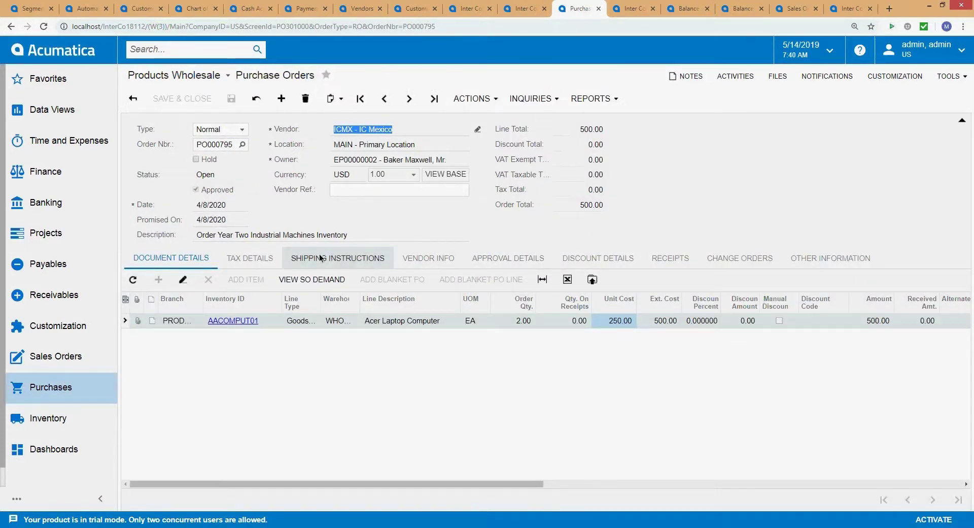
pyautogui.click(631, 9)
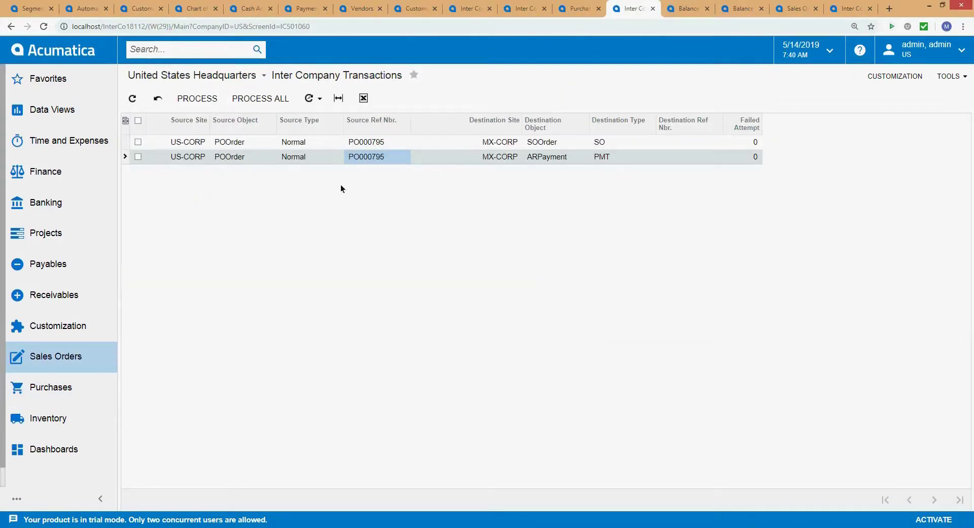
pyautogui.click(320, 102)
pyautogui.click(318, 165)
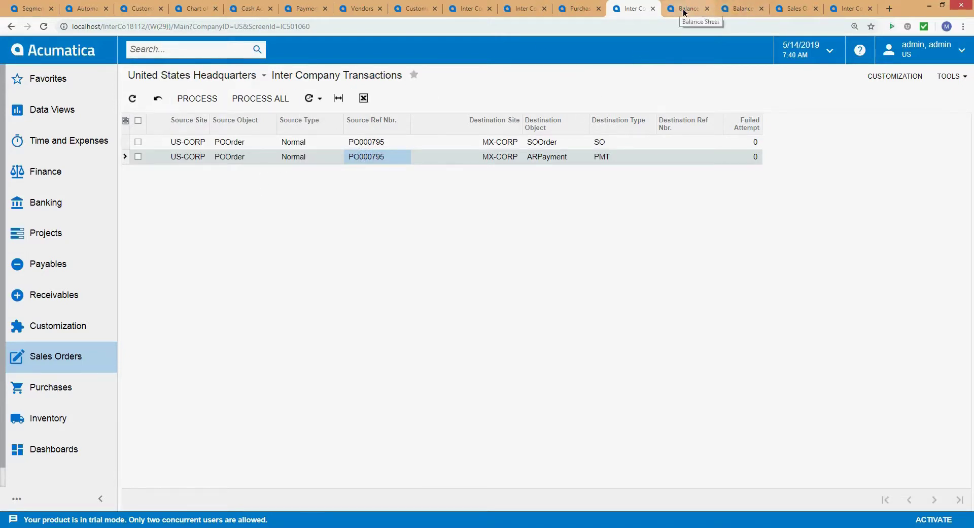
# - Return to Purchase Orders and bring up the preceding IC Canada order for the Rider Forklift
pyautogui.click(568, 17)
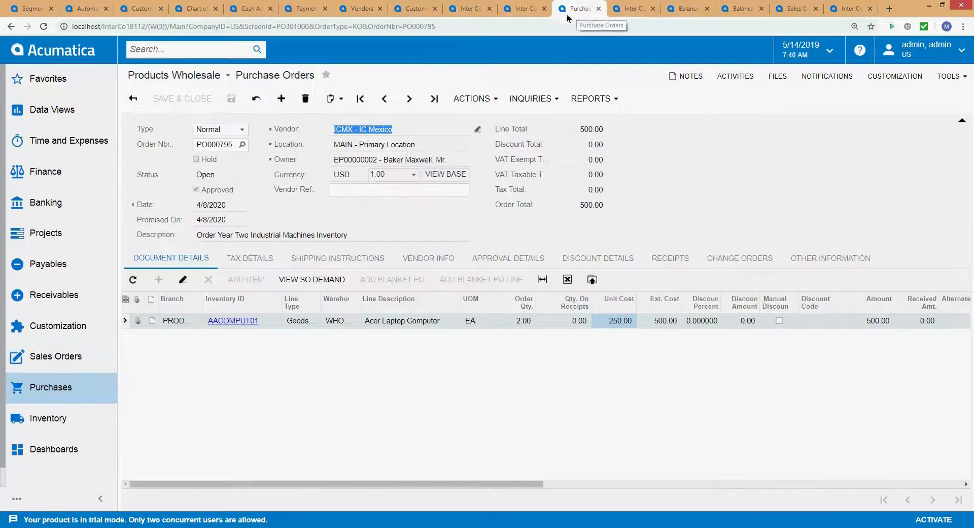
pyautogui.click(406, 100)
pyautogui.click(384, 92)
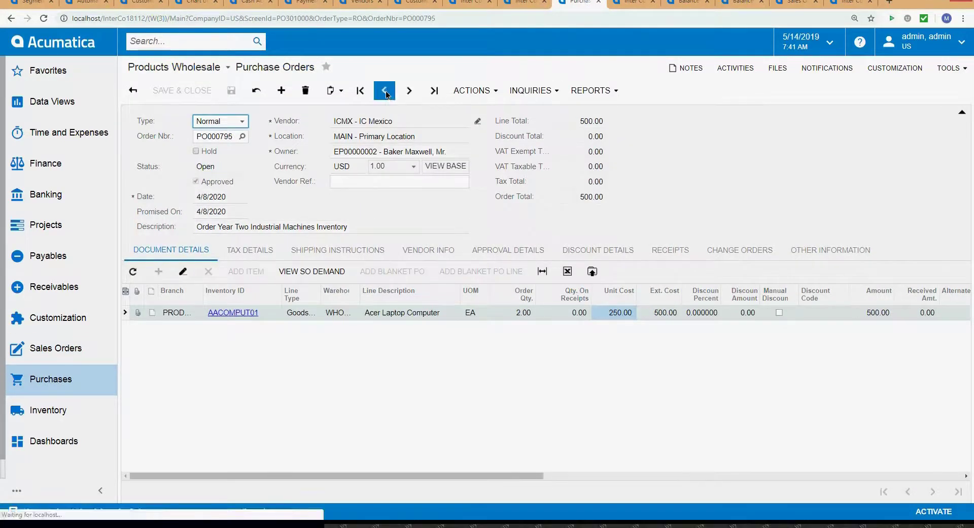
pyautogui.click(384, 91)
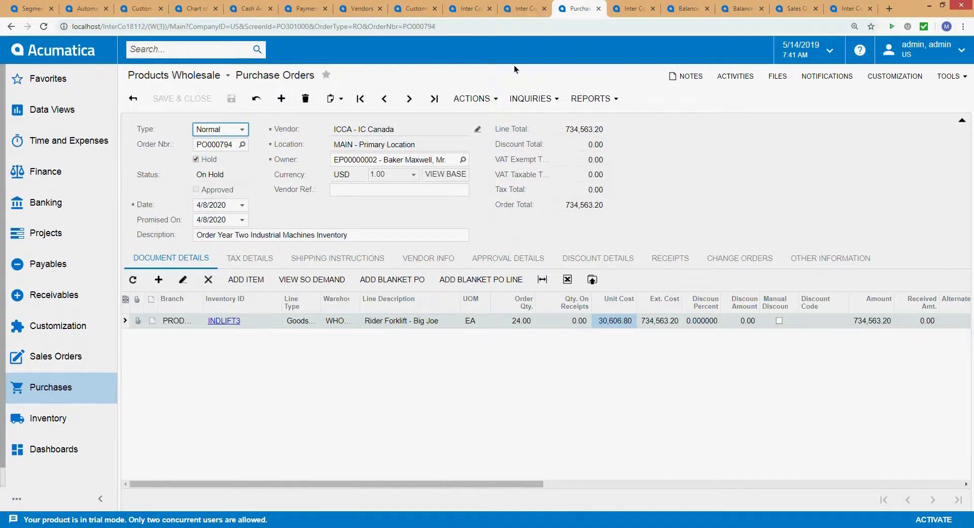
# - On the IC Canada purchase order, replace the Rider Forklift with AACOMPUT01 Acer Laptop Computer and set its order quantity to 3
pyautogui.click(410, 101)
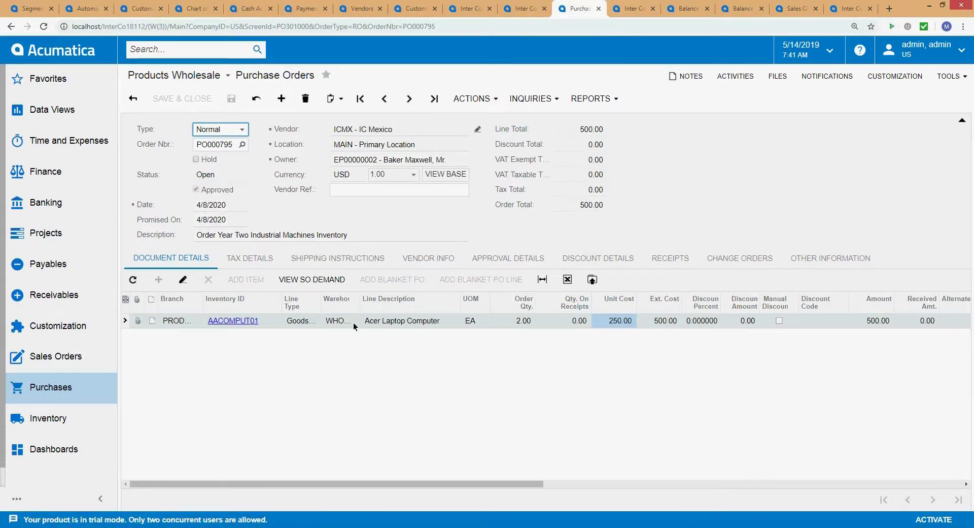
pyautogui.click(384, 98)
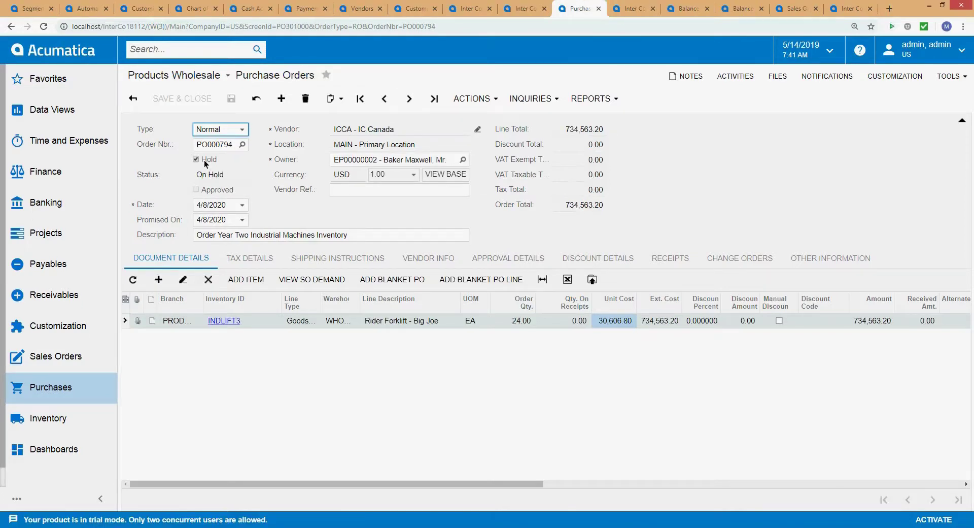
pyautogui.click(262, 323)
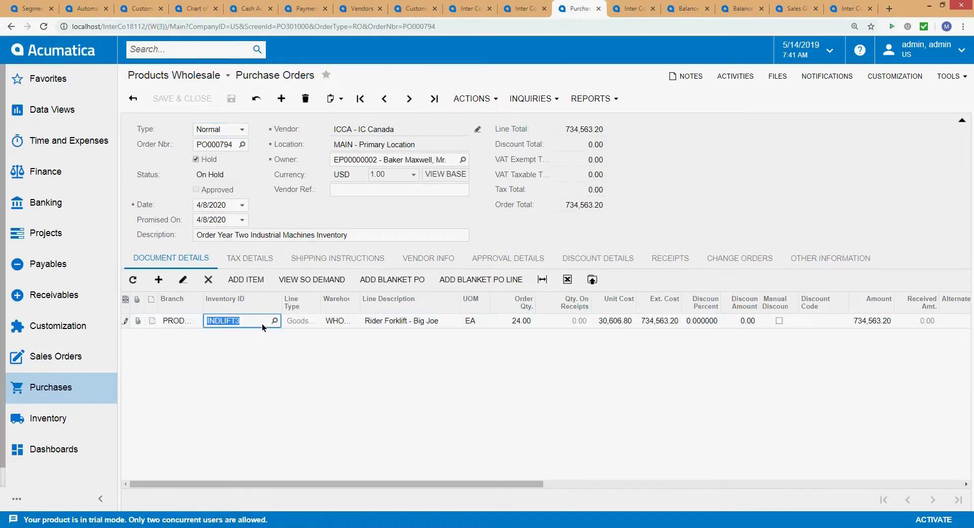
pyautogui.write('ACER')
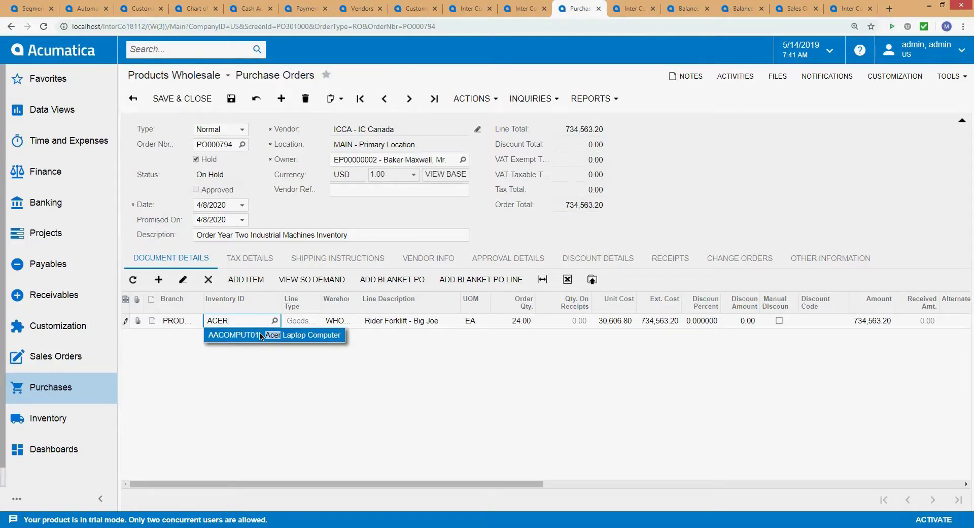
pyautogui.click(259, 335)
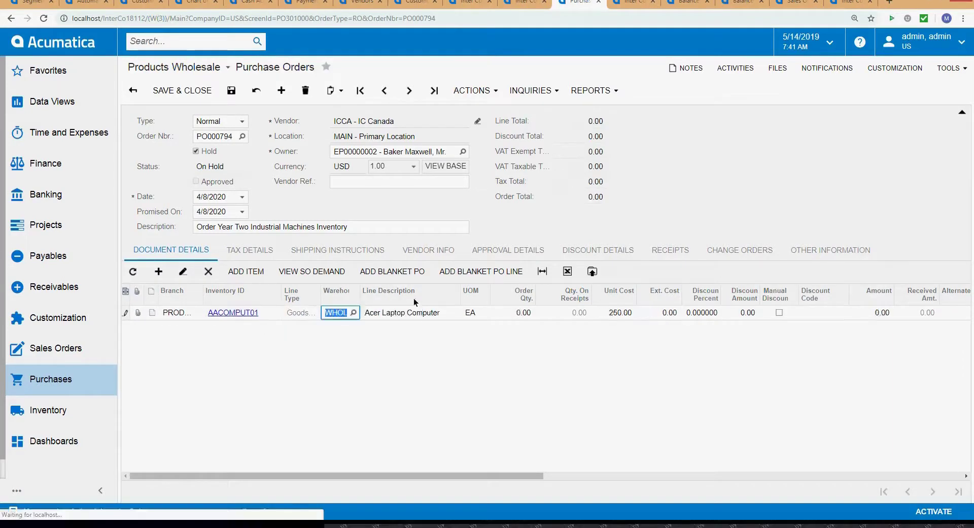
pyautogui.click(527, 325)
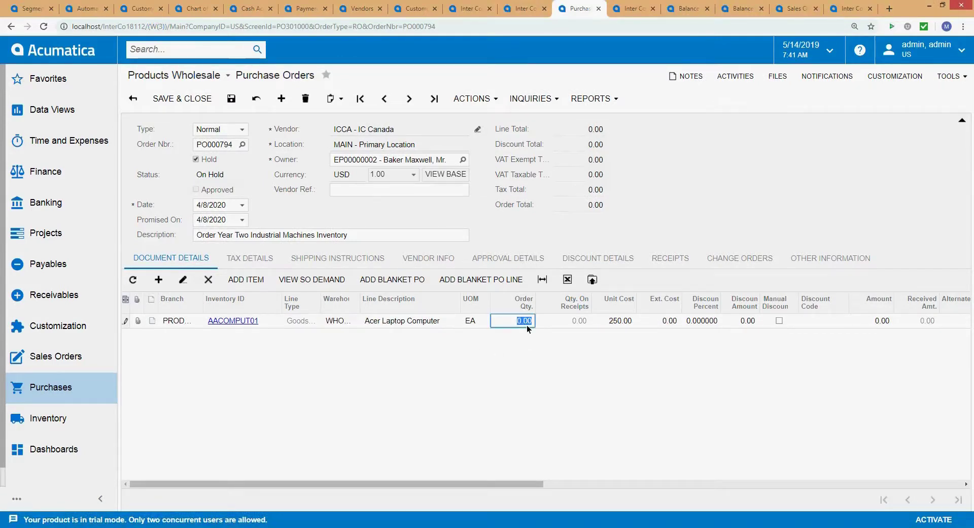
pyautogui.write('3')
pyautogui.press('Tab')
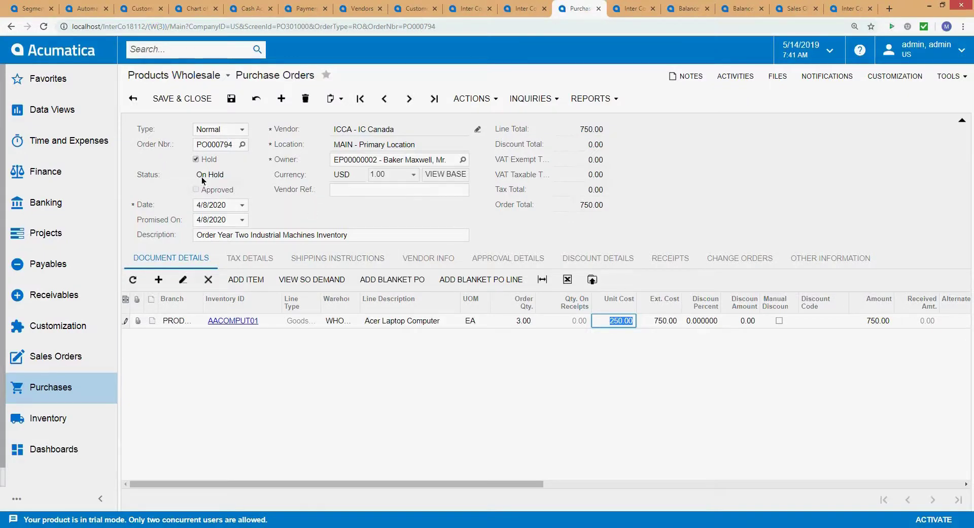
# - Release the IC Canada purchase order from hold and check the refreshed Inter Company Transactions list for it
pyautogui.click(208, 160)
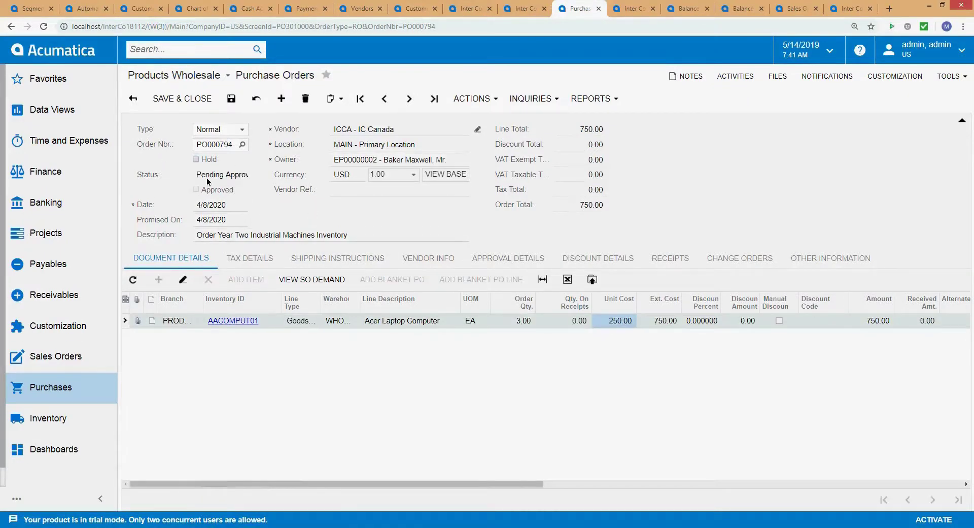
pyautogui.click(634, 14)
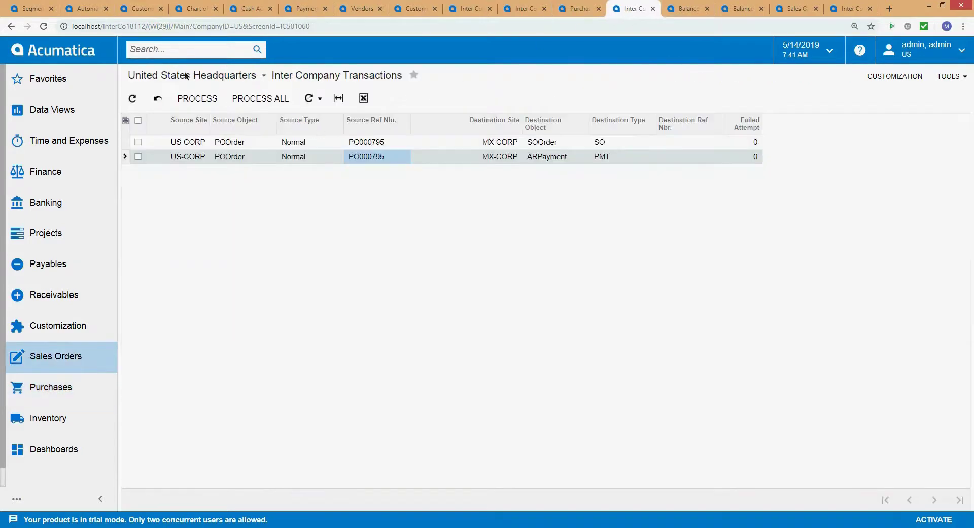
pyautogui.click(43, 26)
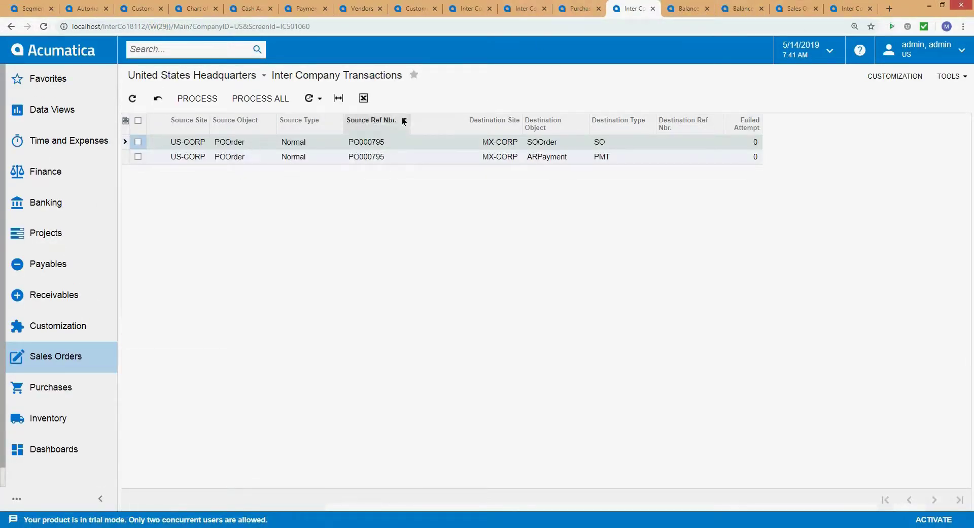
pyautogui.click(489, 143)
# - Return to the IC Canada purchase order, approve it, and check its vendor
pyautogui.click(579, 8)
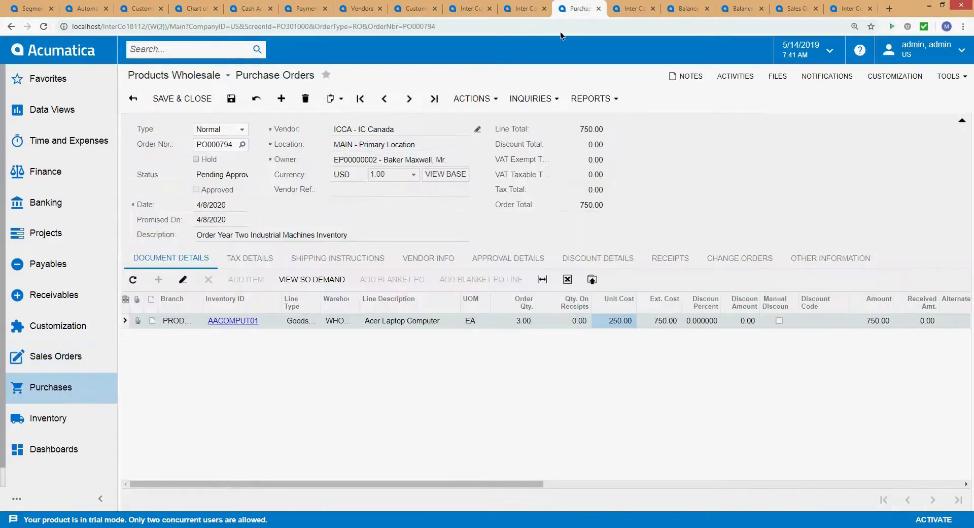
pyautogui.click(475, 98)
pyautogui.click(470, 113)
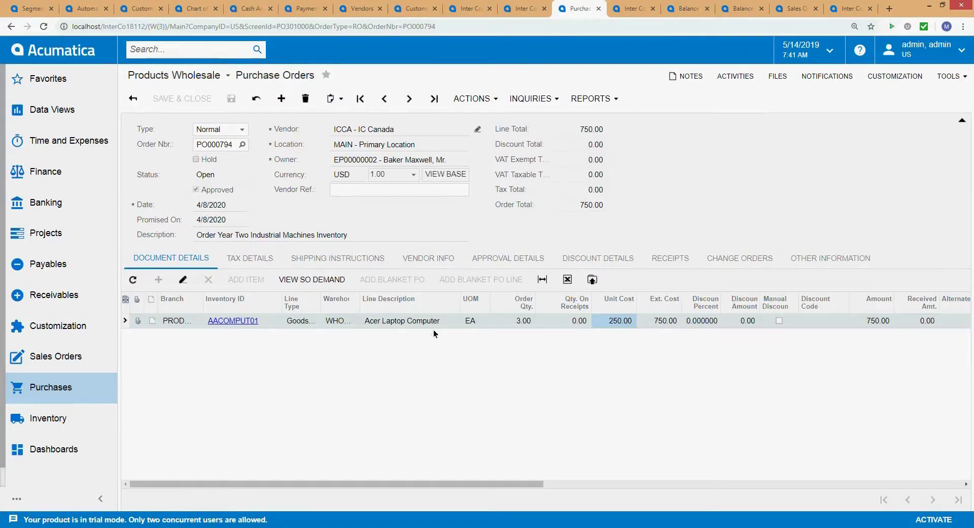
pyautogui.click(391, 131)
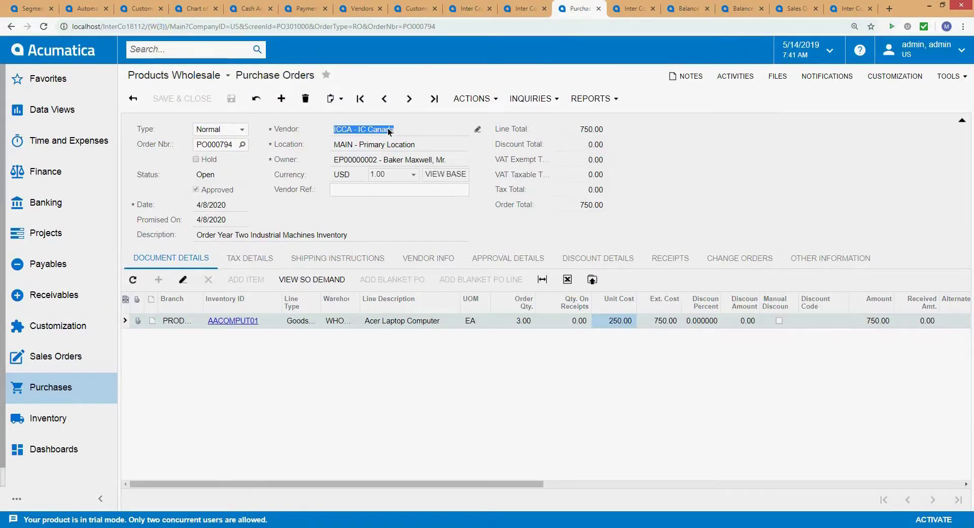
# - Refresh the Inter Company Transactions list and examine the destination sites for PO000794 and PO000795
pyautogui.click(630, 10)
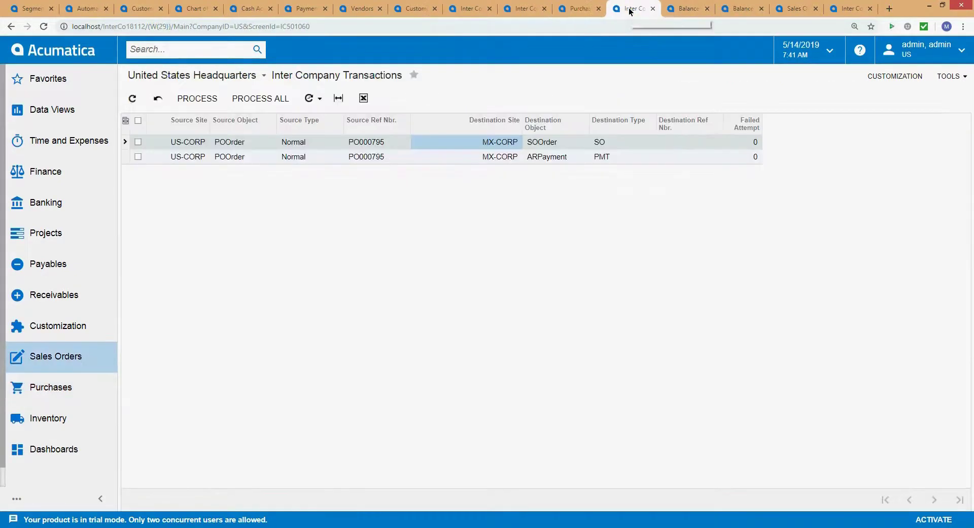
pyautogui.click(132, 98)
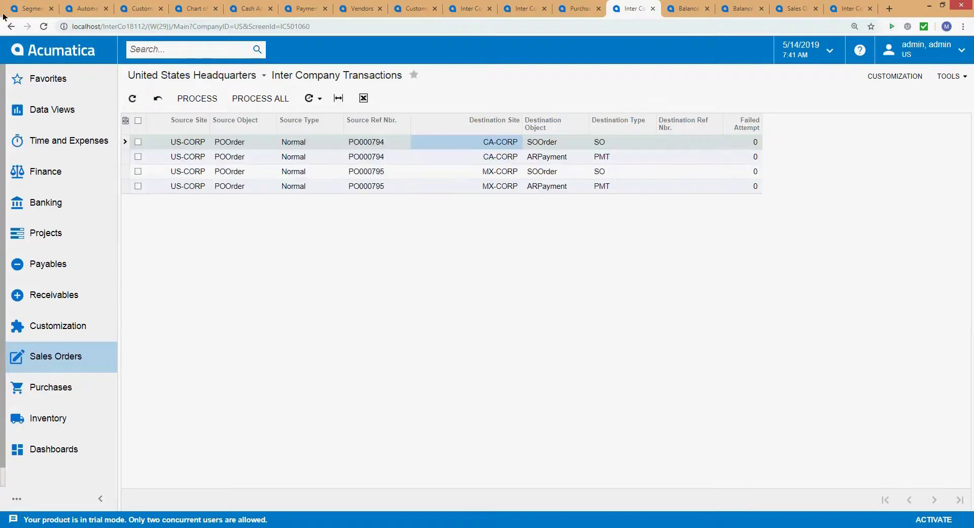
pyautogui.click(483, 157)
pyautogui.click(484, 173)
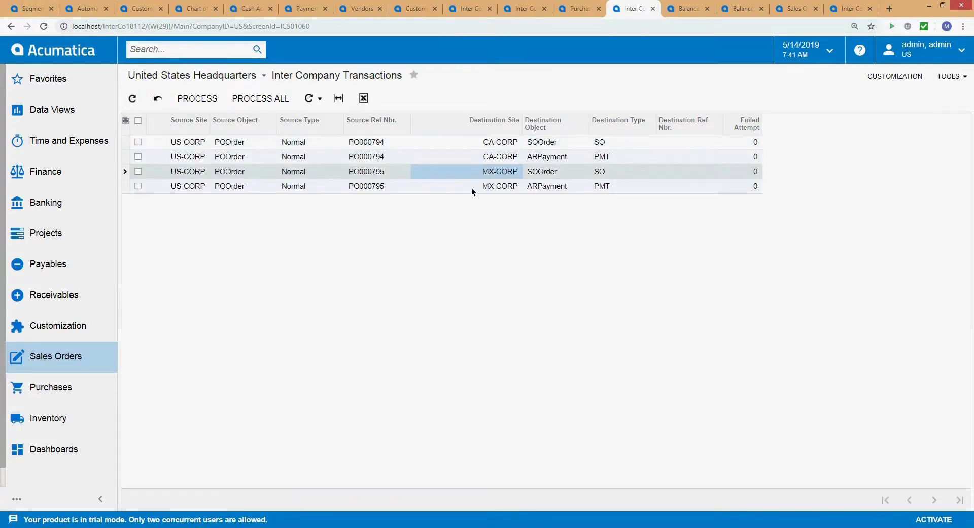
pyautogui.click(471, 188)
pyautogui.click(469, 172)
pyautogui.click(474, 158)
pyautogui.click(468, 141)
pyautogui.click(476, 160)
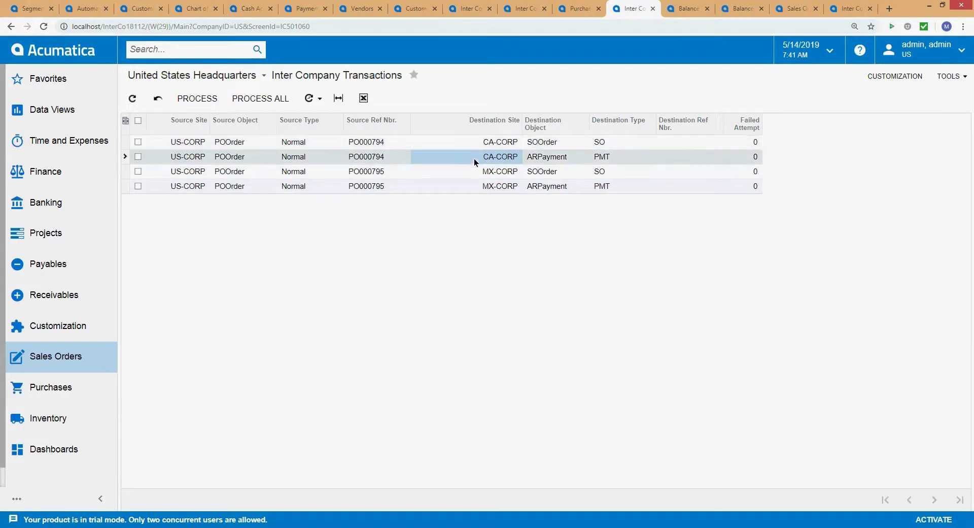
pyautogui.click(471, 175)
pyautogui.click(476, 188)
# - Examine the destination objects of the pending transactions for both purchase orders
pyautogui.click(537, 143)
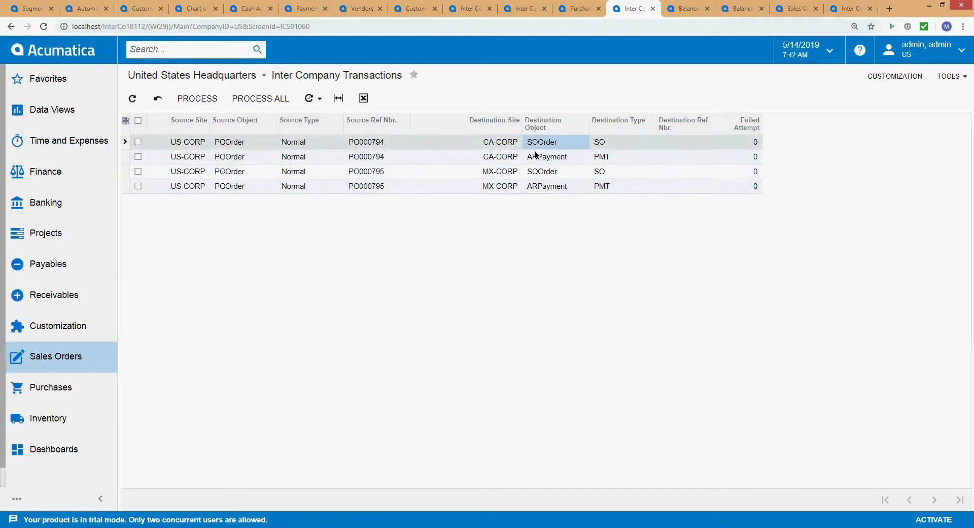
pyautogui.click(541, 159)
pyautogui.click(537, 172)
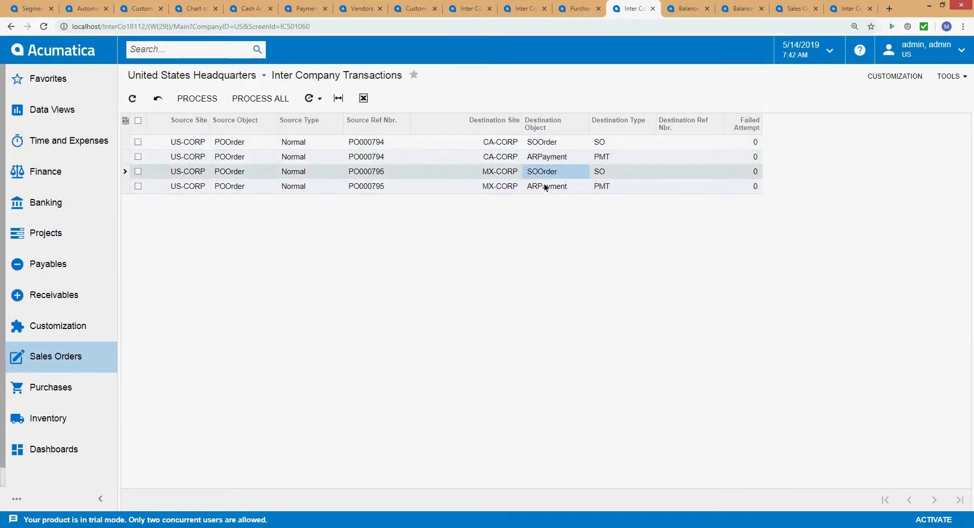
pyautogui.click(544, 188)
# - Move the Balance Sheet page out of the way and display the Canadian company's full Sales Orders list
pyautogui.click(700, 9)
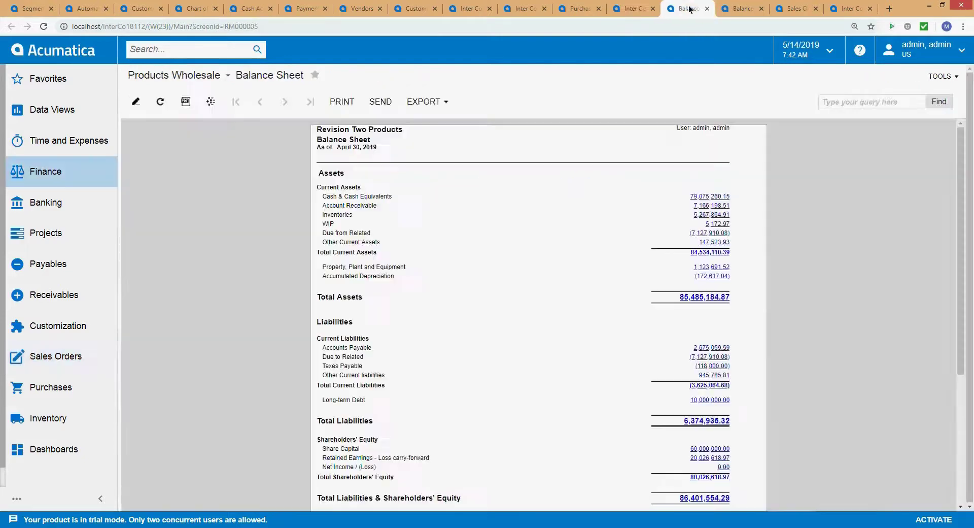
pyautogui.moveTo(699, 9); pyautogui.dragTo(794, 5)
pyautogui.click(685, 9)
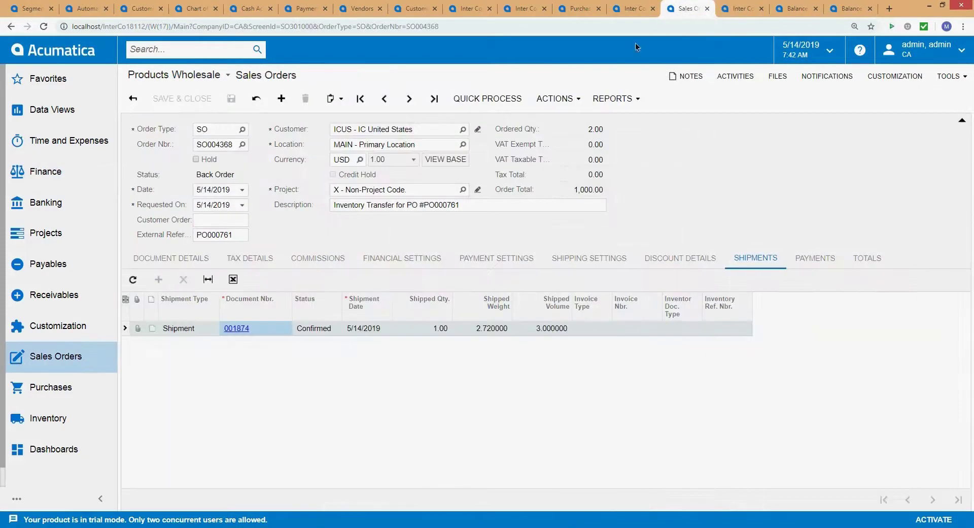
pyautogui.click(134, 98)
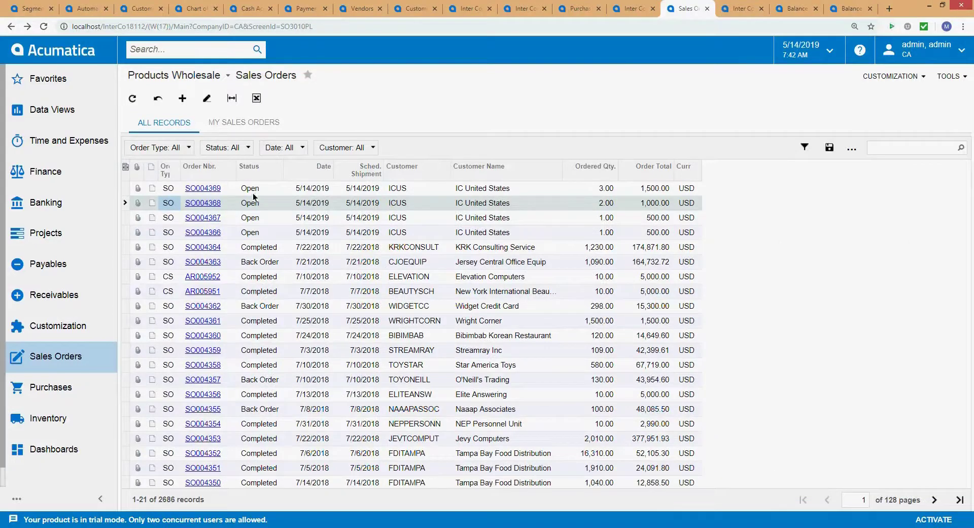
pyautogui.click(279, 188)
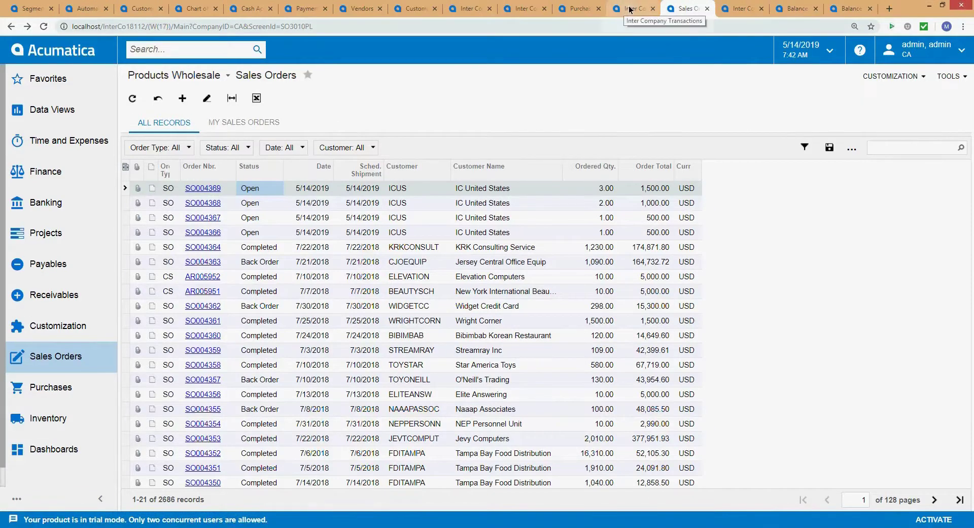
# - Recheck the pending CA-CORP sales order transaction, then go back to the Canadian company's Sales Orders list
pyautogui.click(630, 11)
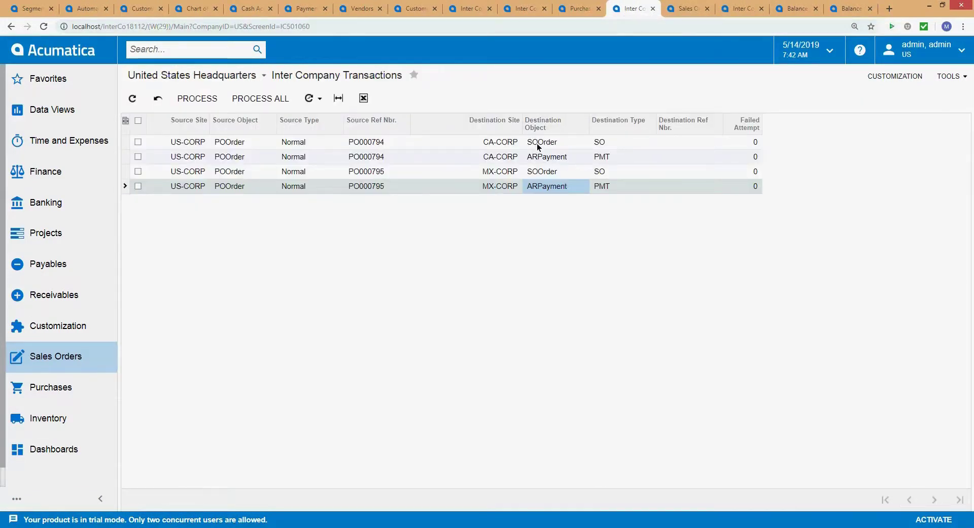
pyautogui.click(509, 142)
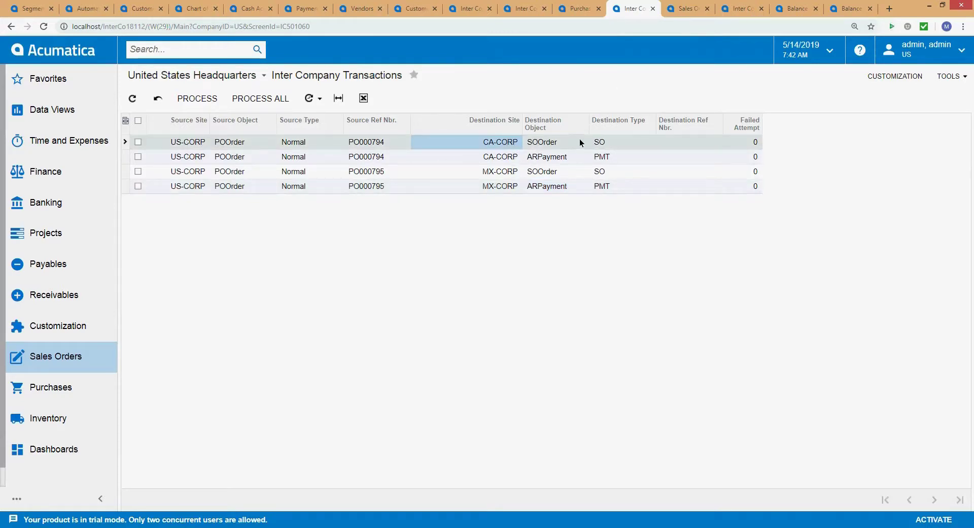
pyautogui.click(682, 8)
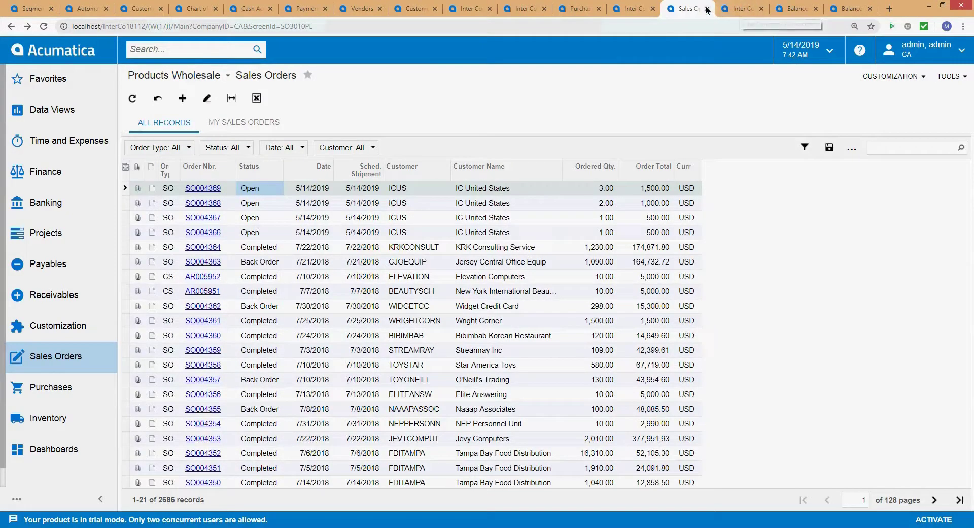
# - Duplicate the Sales Orders page and switch the copy to the MX company
pyautogui.rightClick(677, 11)
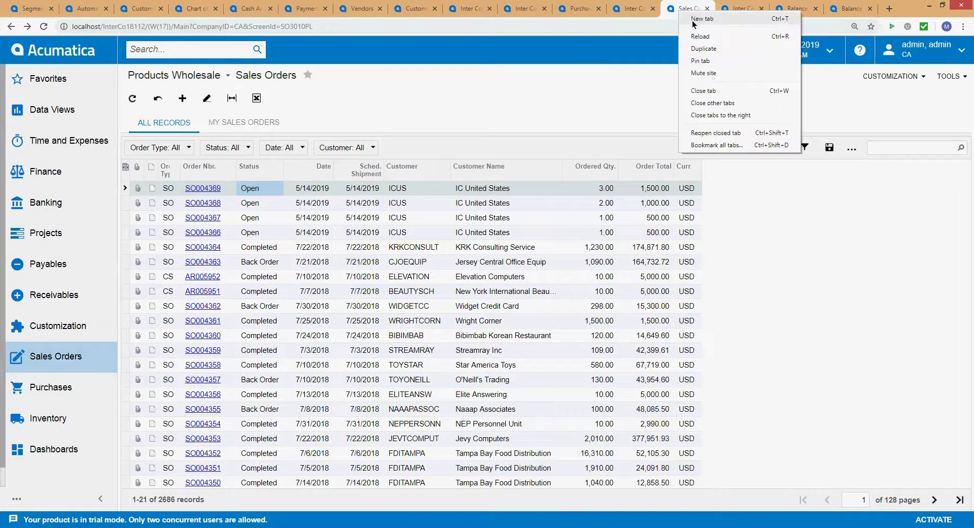
pyautogui.click(699, 48)
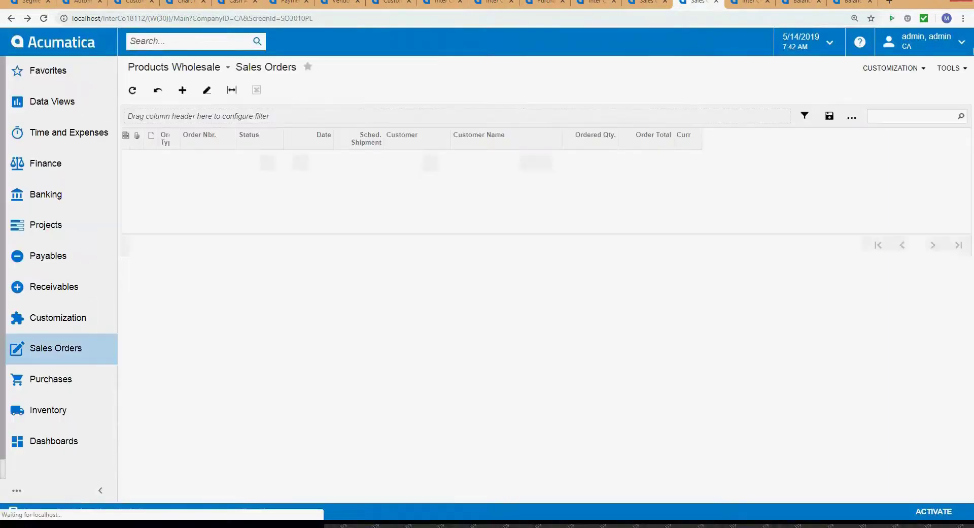
pyautogui.click(927, 47)
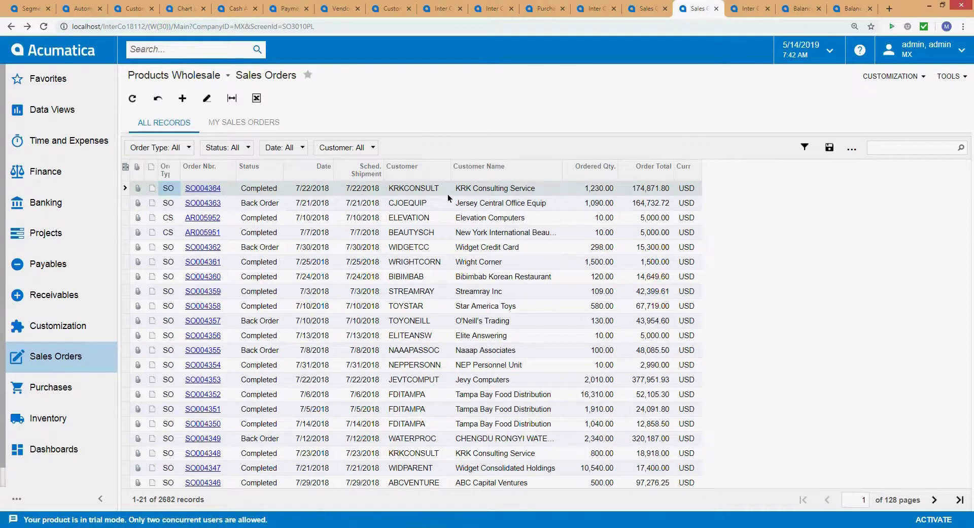
pyautogui.click(55, 262)
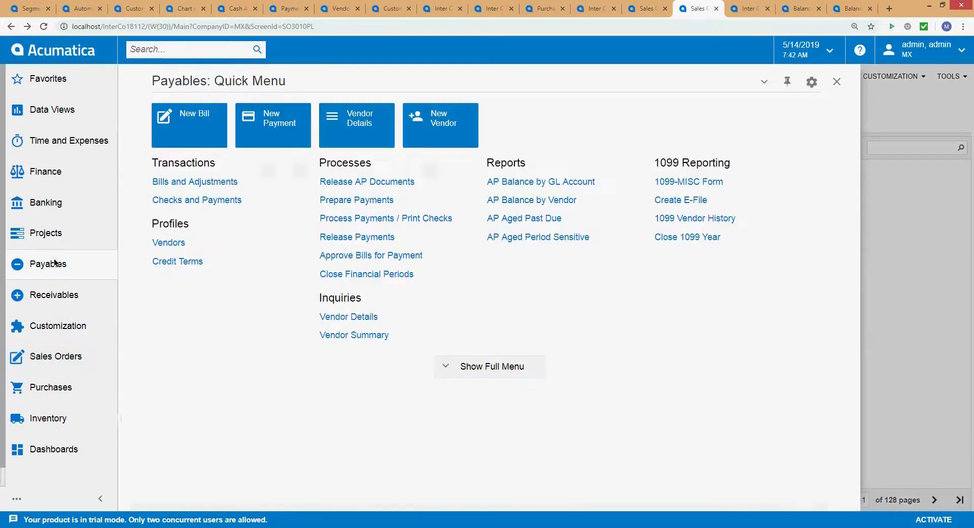
pyautogui.rightClick(169, 242)
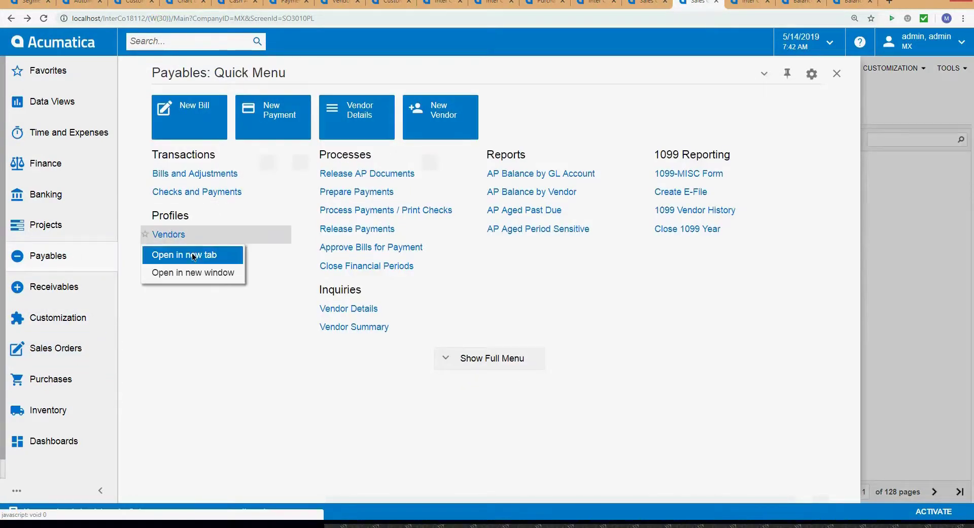
pyautogui.click(183, 334)
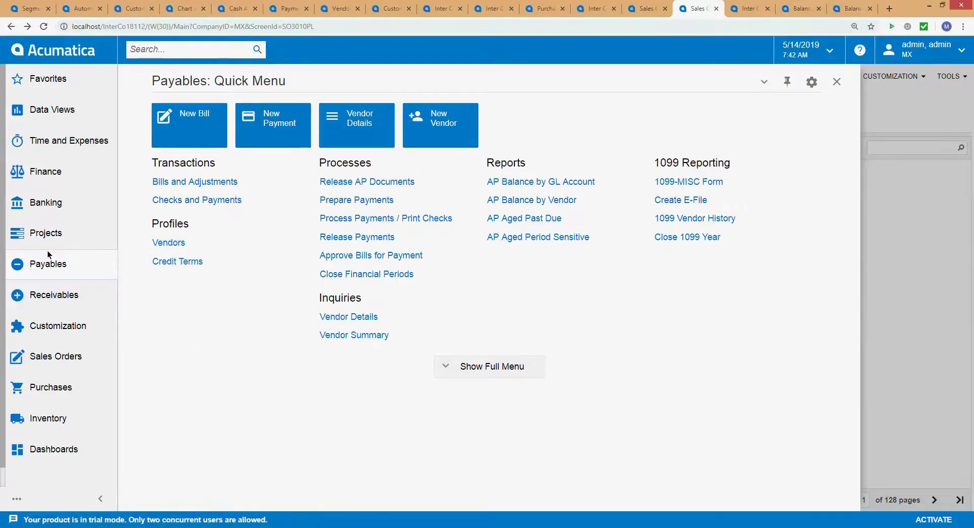
# - Open the MX company's Customers list on a separate page and filter it to customer IDs starting with IC
pyautogui.click(56, 290)
pyautogui.rightClick(174, 243)
pyautogui.click(189, 254)
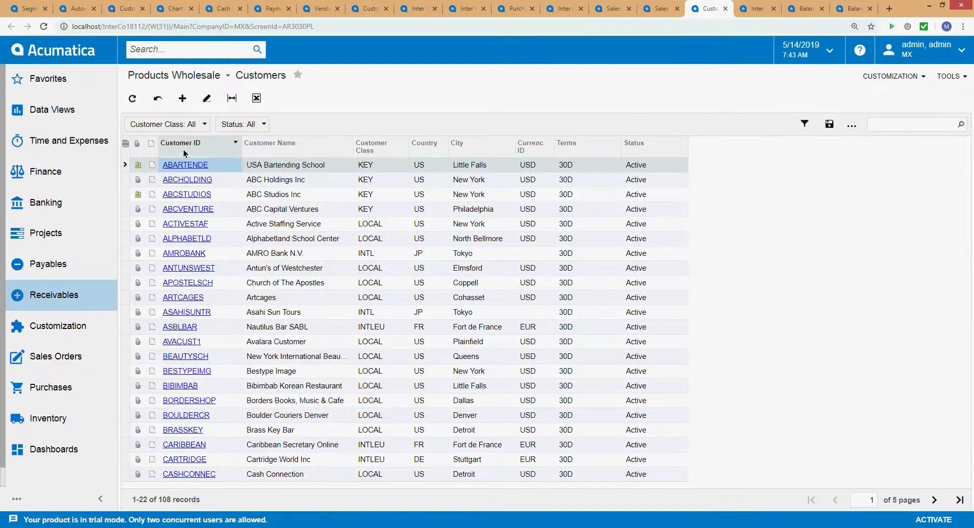
pyautogui.click(184, 141)
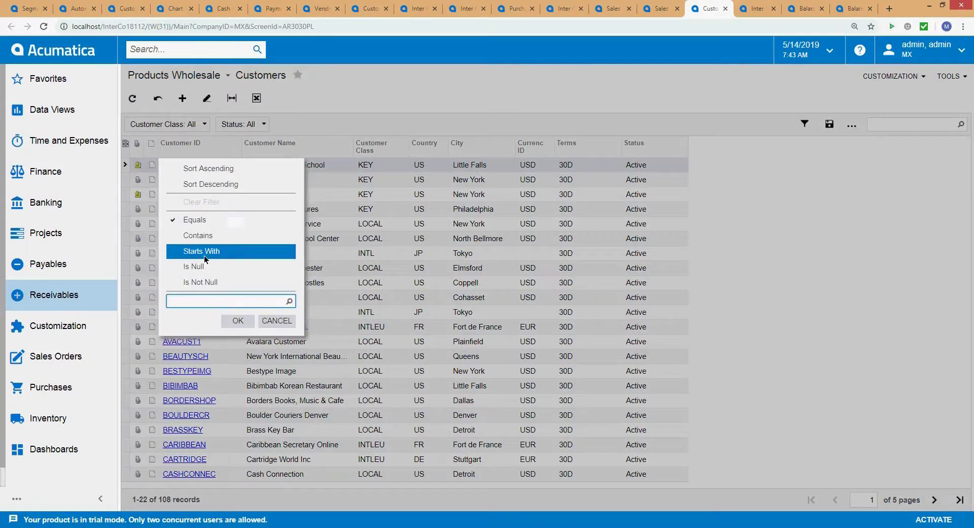
pyautogui.write('IC')
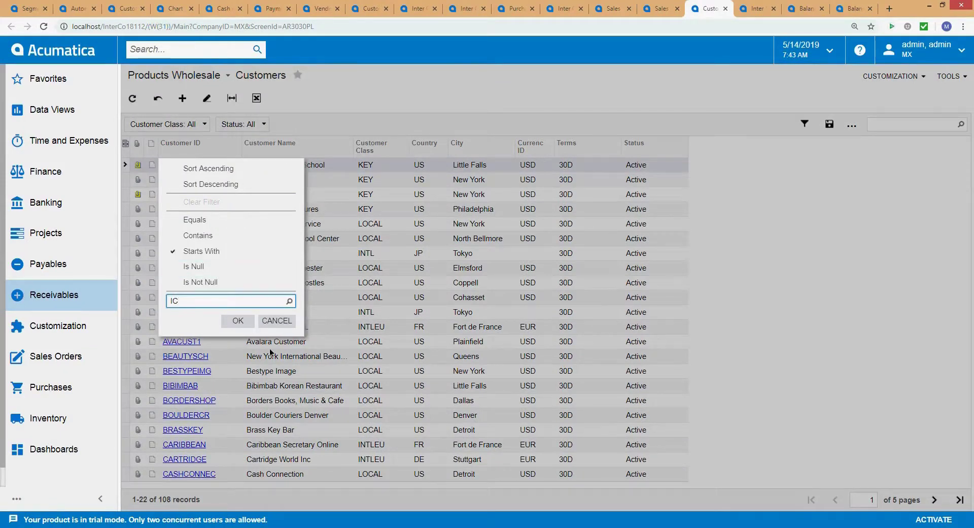
pyautogui.click(229, 319)
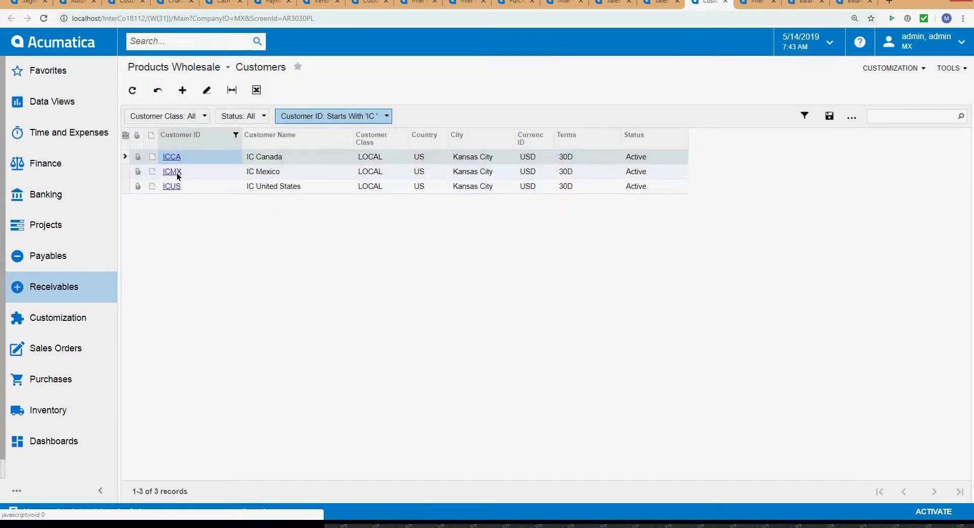
# - For customer ICUS in the MX company, set the Intercompany AR/AP payment method's cash account to 19600 and save it
pyautogui.click(172, 186)
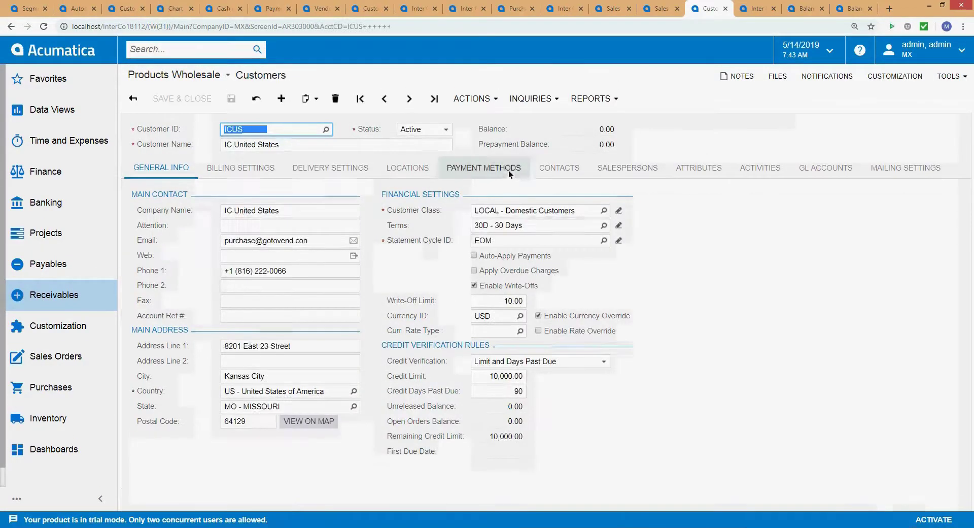
pyautogui.click(484, 169)
pyautogui.click(266, 275)
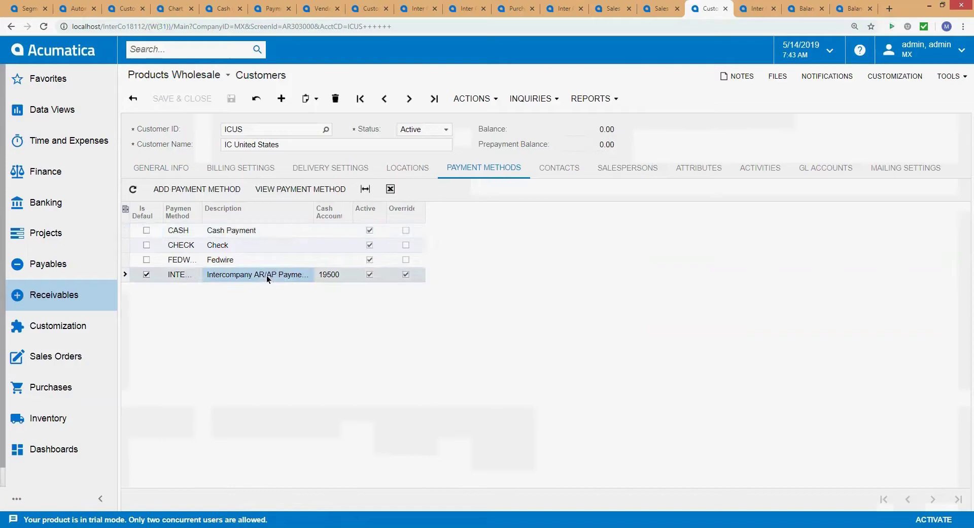
pyautogui.click(327, 276)
pyautogui.click(294, 189)
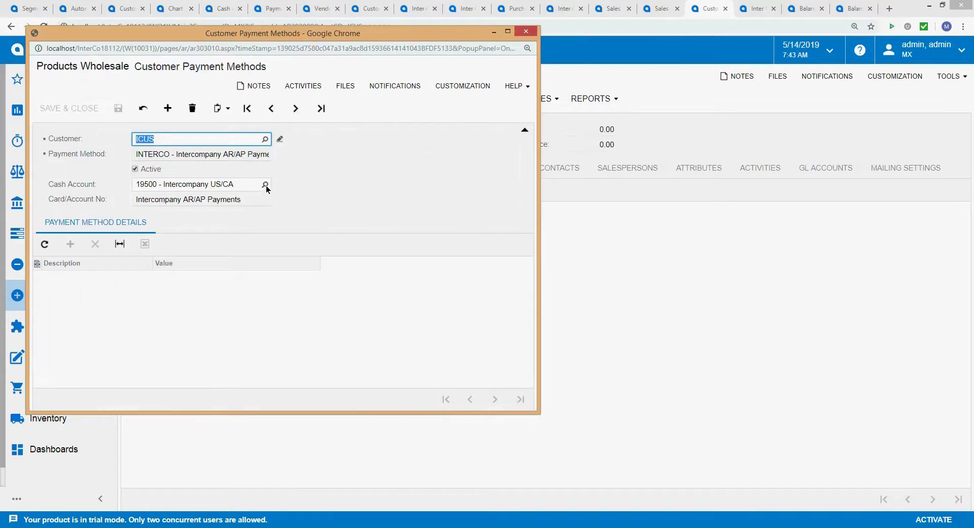
pyautogui.click(265, 186)
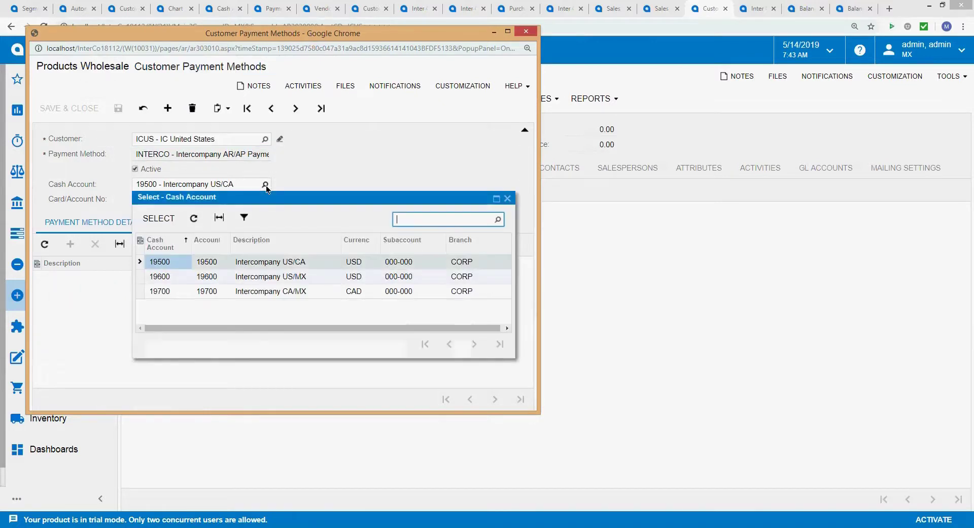
pyautogui.doubleClick(278, 279)
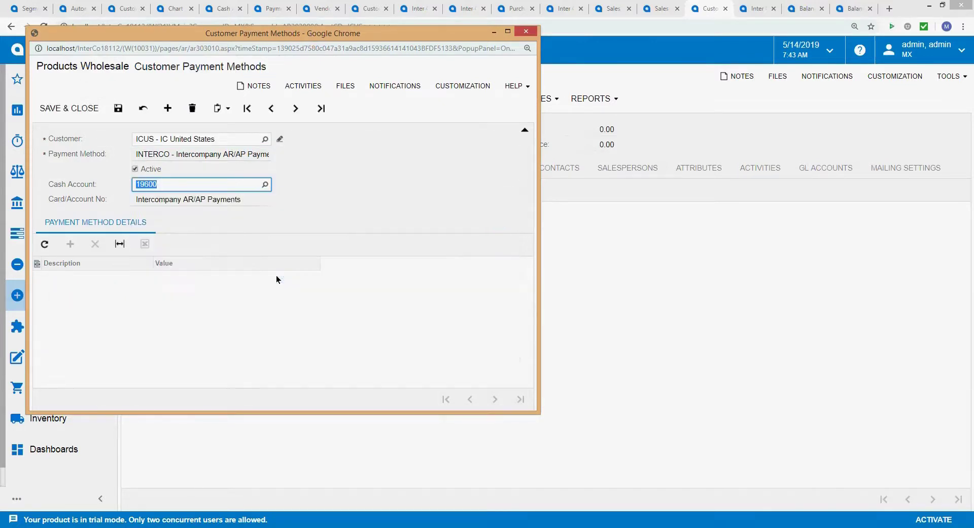
pyautogui.click(85, 109)
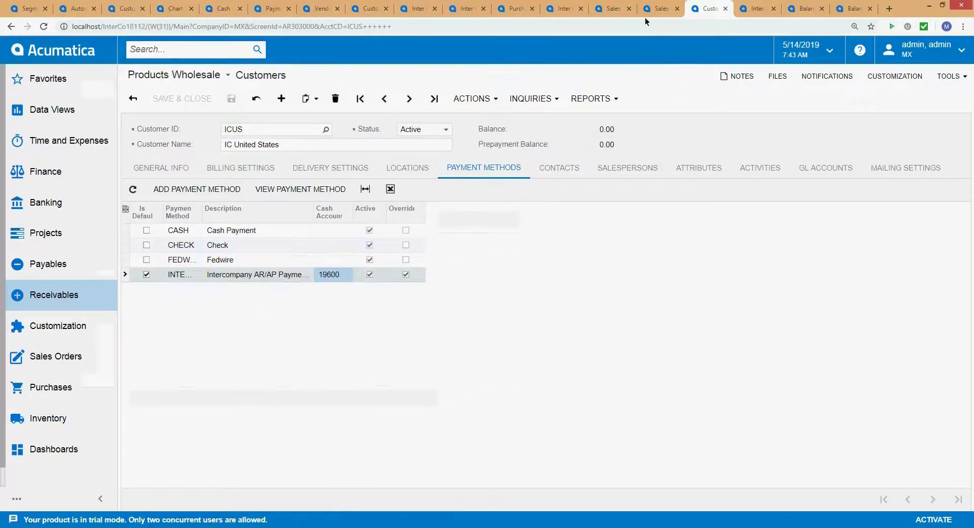
# - Open the Canadian company's Customers list on a separate page and filter it to customer IDs starting with IC
pyautogui.click(661, 11)
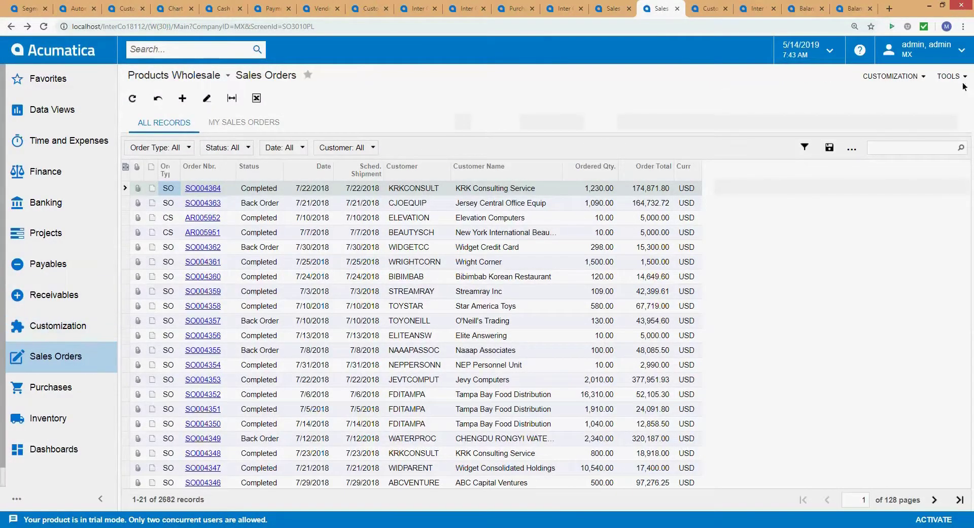
pyautogui.click(612, 8)
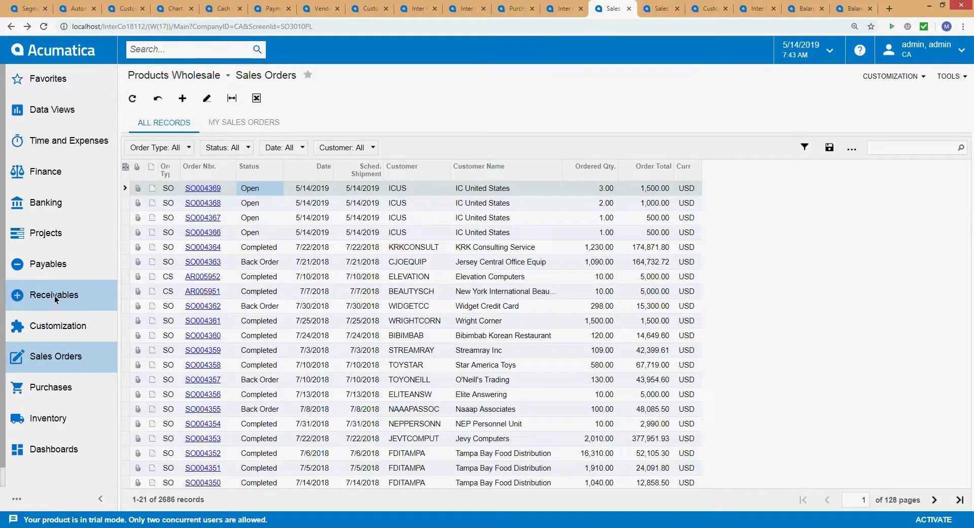
pyautogui.click(54, 295)
pyautogui.rightClick(200, 241)
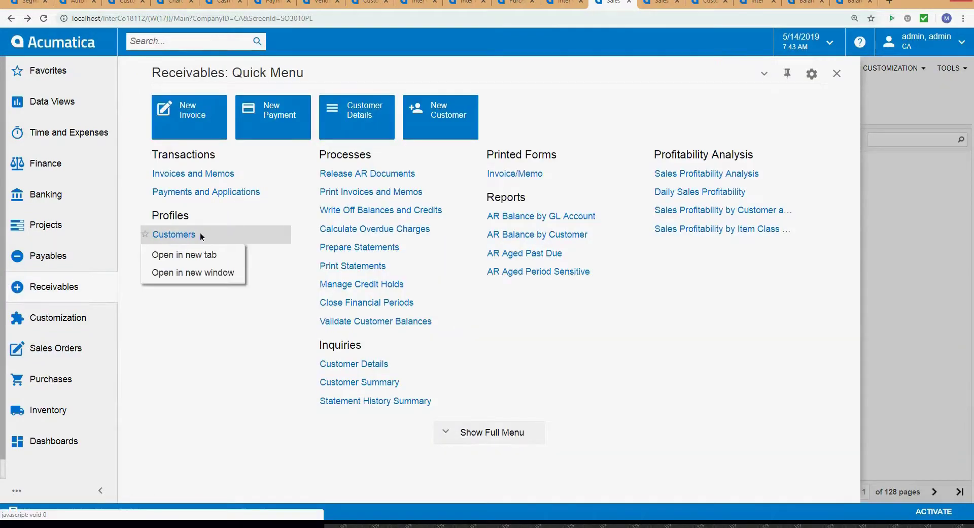
pyautogui.click(188, 254)
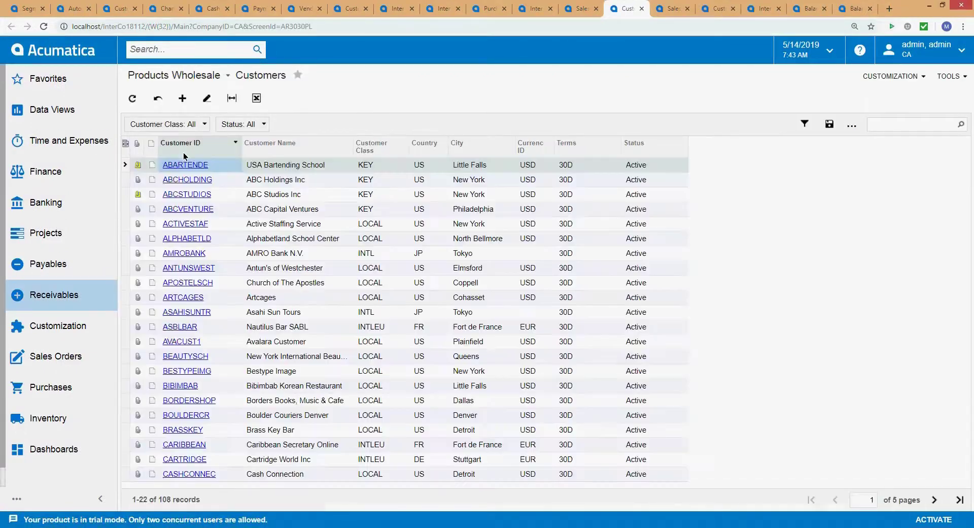
pyautogui.click(183, 152)
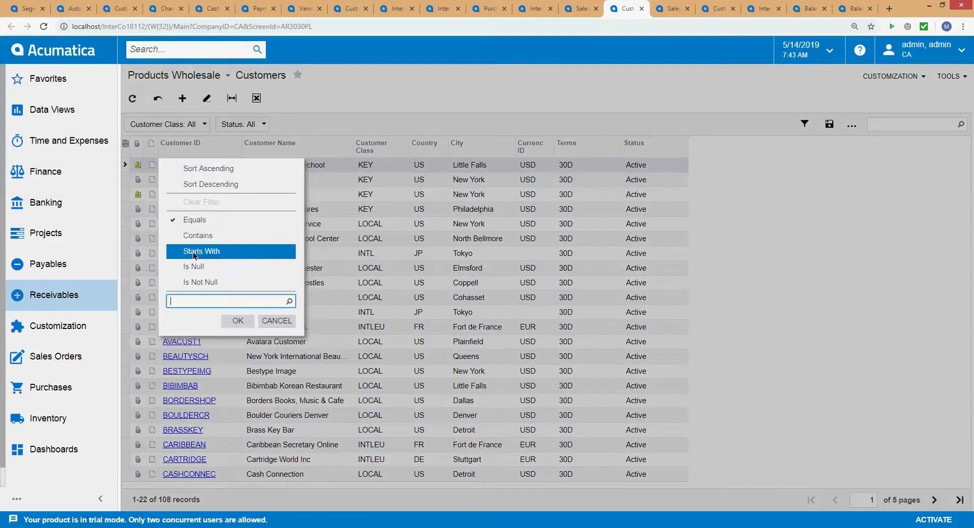
pyautogui.write('IC')
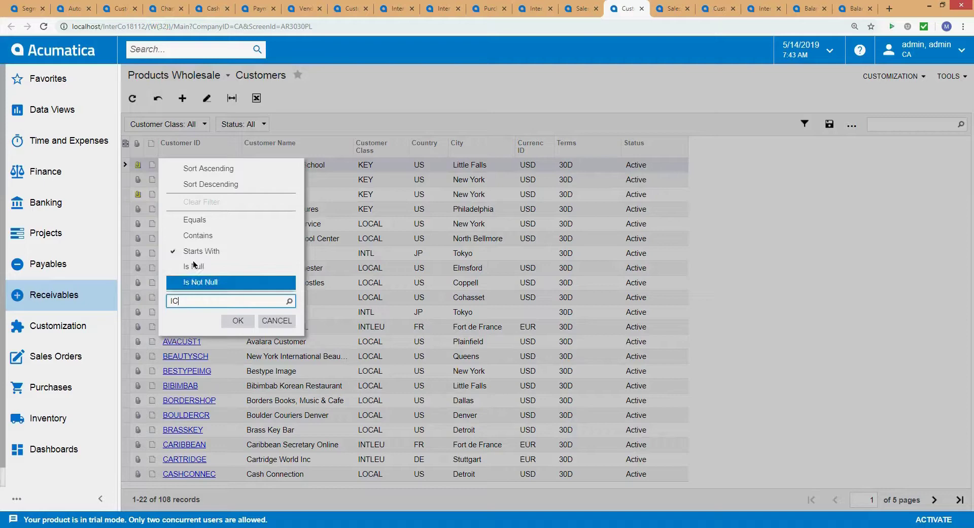
pyautogui.click(234, 320)
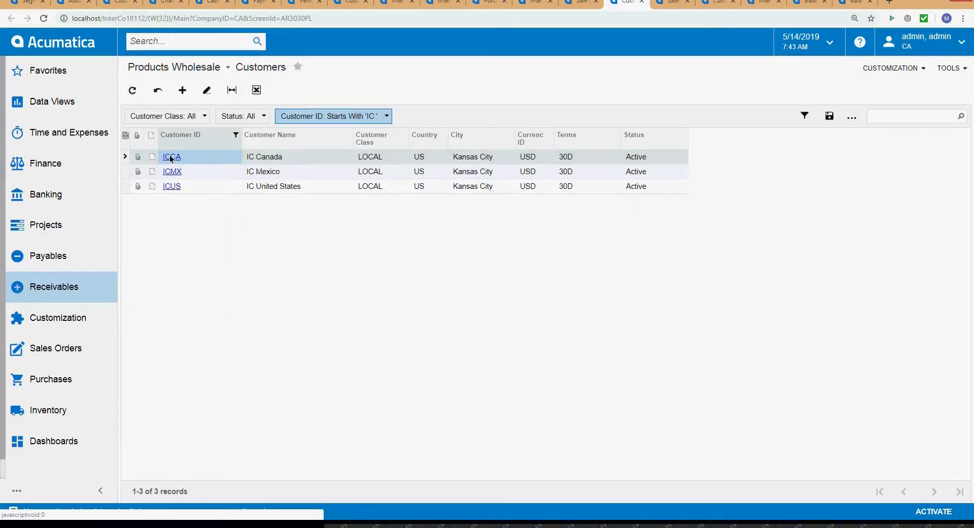
# - Check the cash account on customer ICUS's Intercompany AR/AP payment method in the Canadian company, and leave it without editing
pyautogui.click(171, 158)
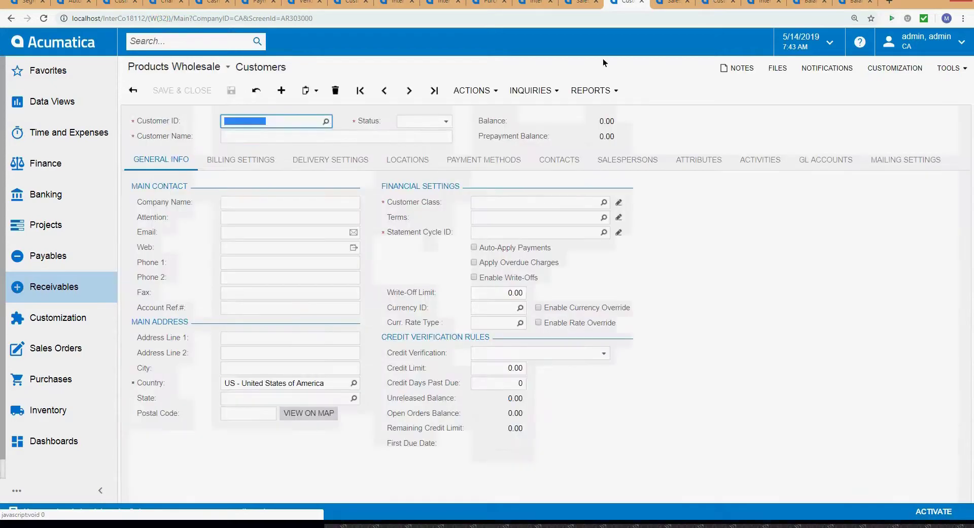
pyautogui.click(133, 99)
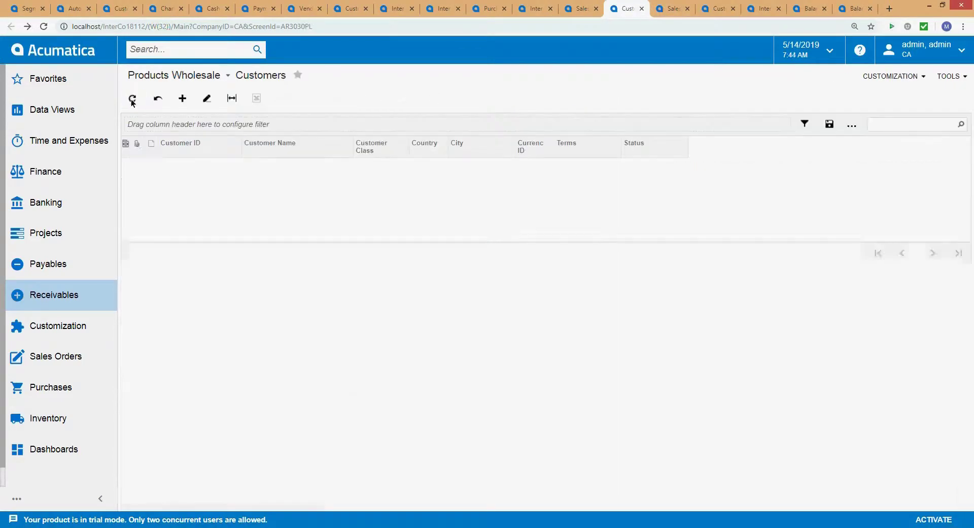
pyautogui.click(172, 193)
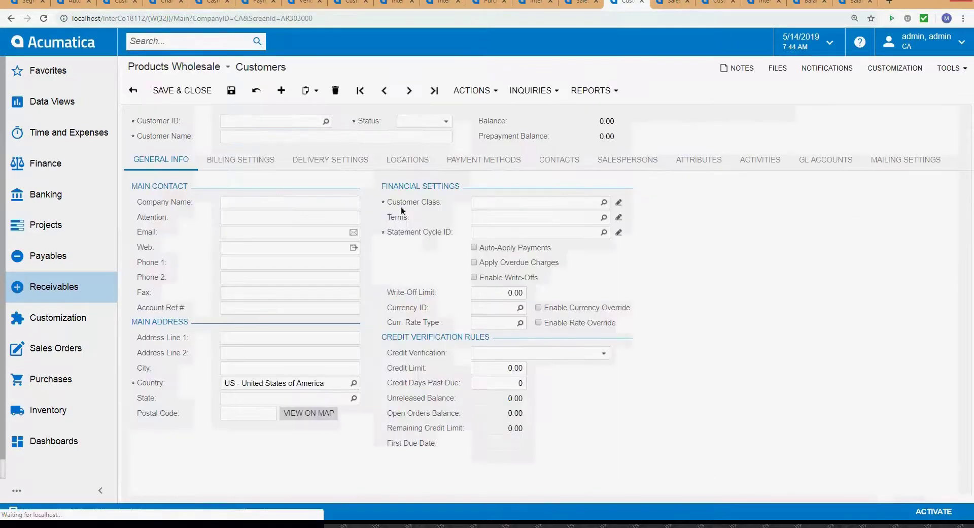
pyautogui.click(503, 167)
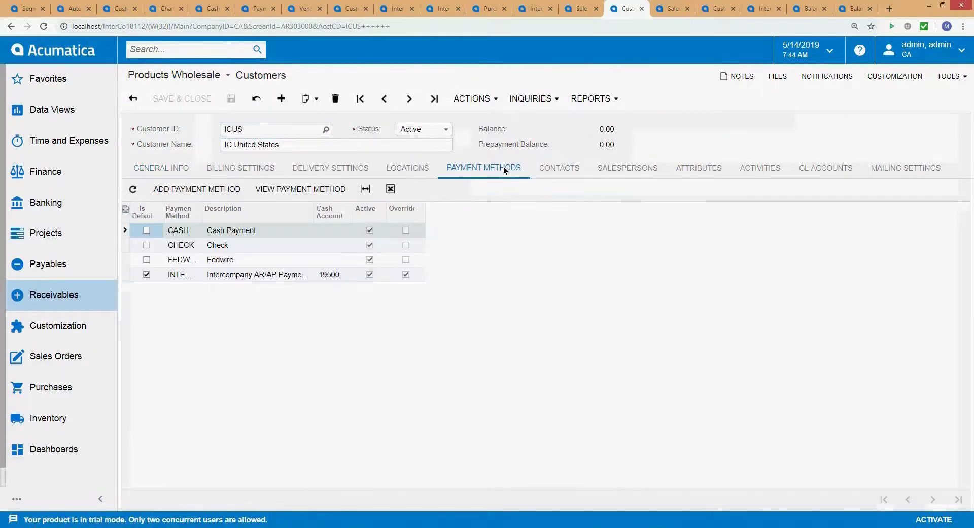
pyautogui.click(327, 276)
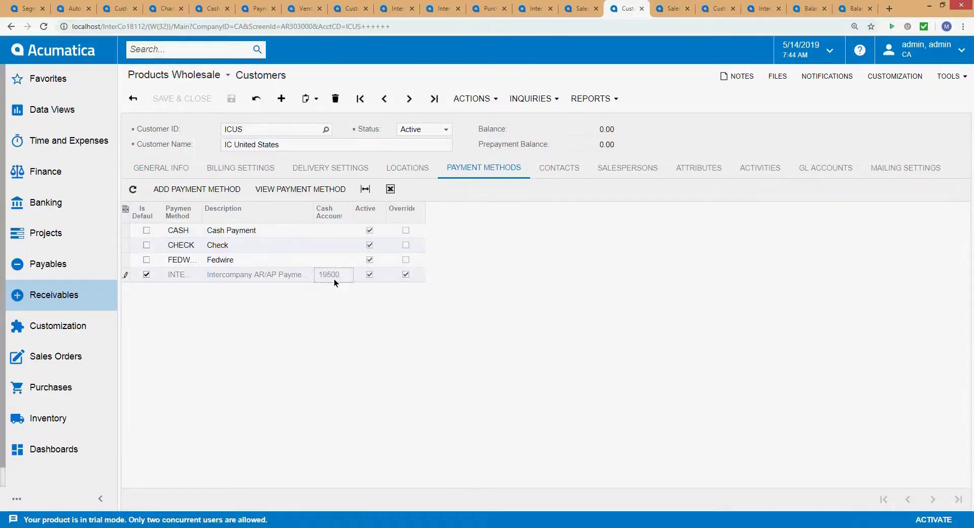
pyautogui.click(313, 189)
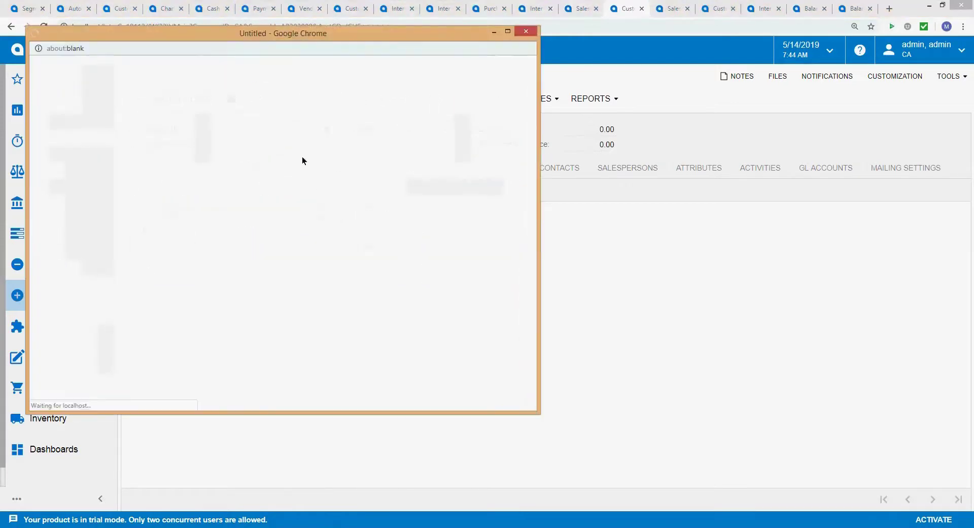
pyautogui.moveTo(330, 33); pyautogui.dragTo(550, 65)
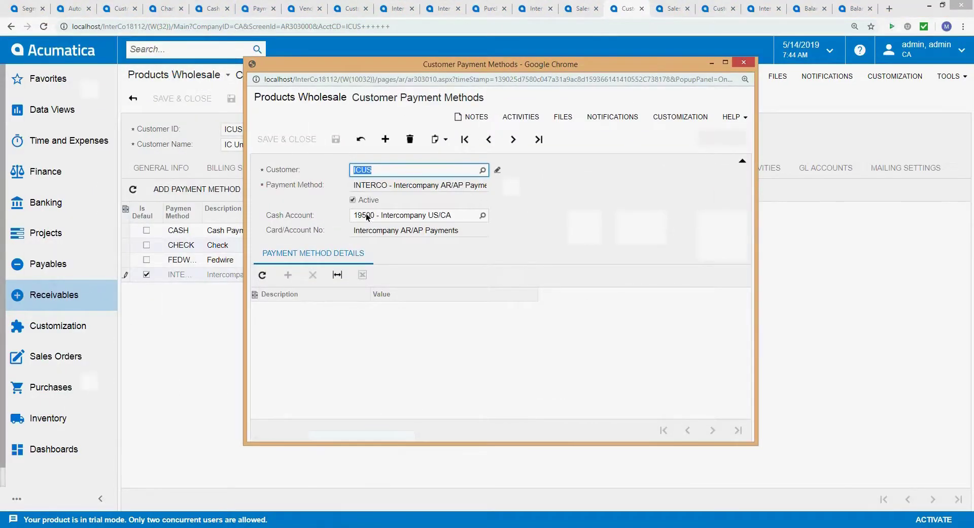
pyautogui.press('Tab')
pyautogui.click(420, 232)
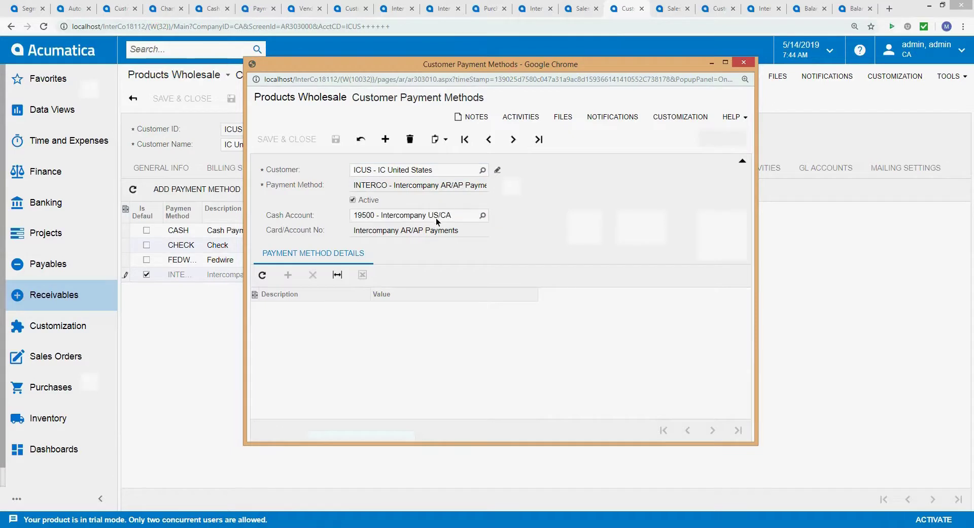
pyautogui.click(744, 63)
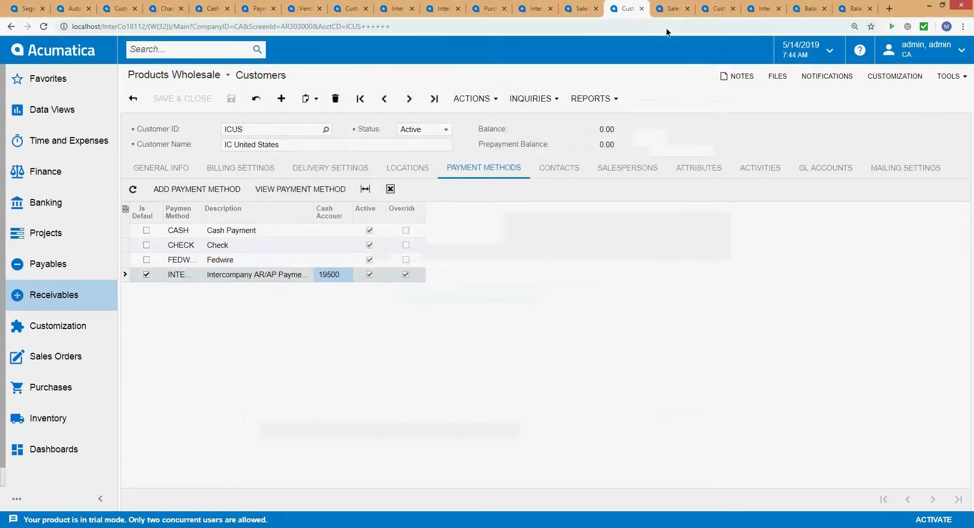
# - Close the Customers pages of both the Canadian and MX companies
pyautogui.click(642, 8)
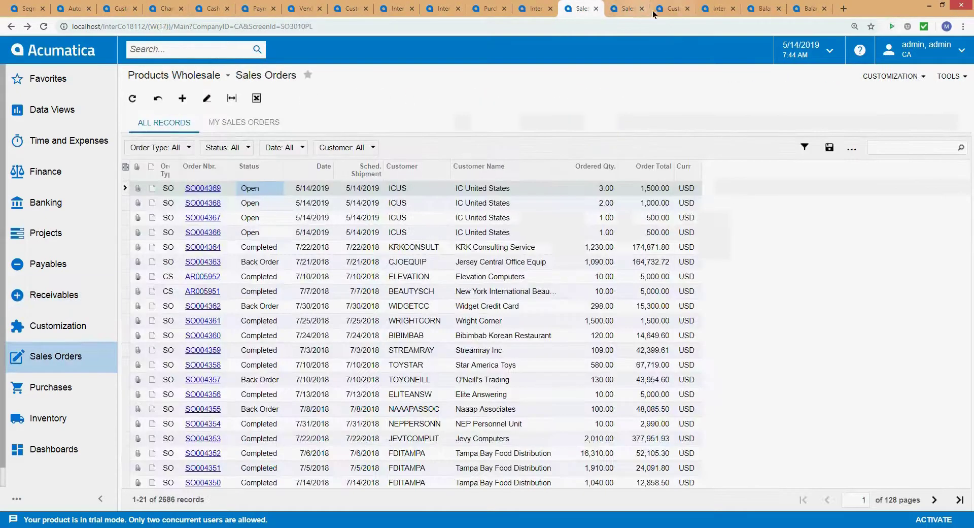
pyautogui.click(680, 15)
pyautogui.click(688, 8)
# - Review the latest sales orders in the Canadian company and in the MX company
pyautogui.click(609, 15)
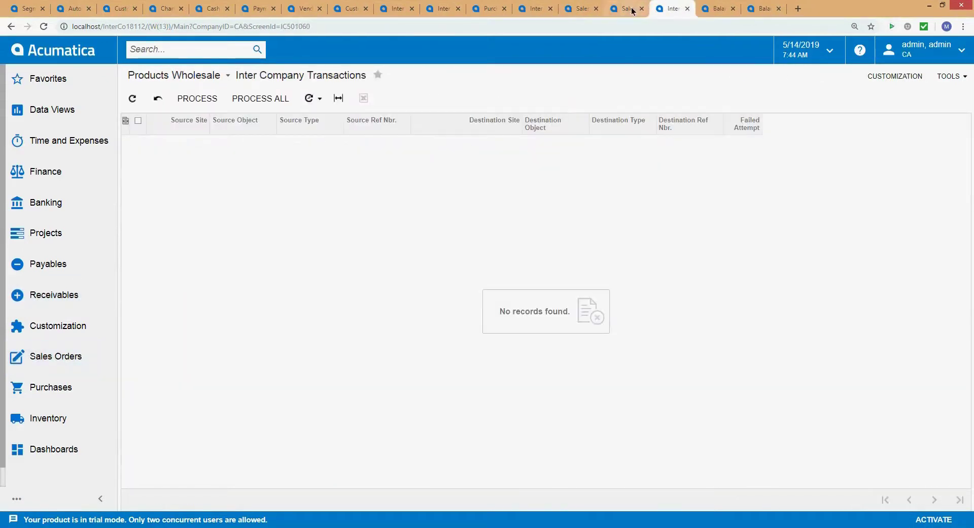
pyautogui.click(584, 15)
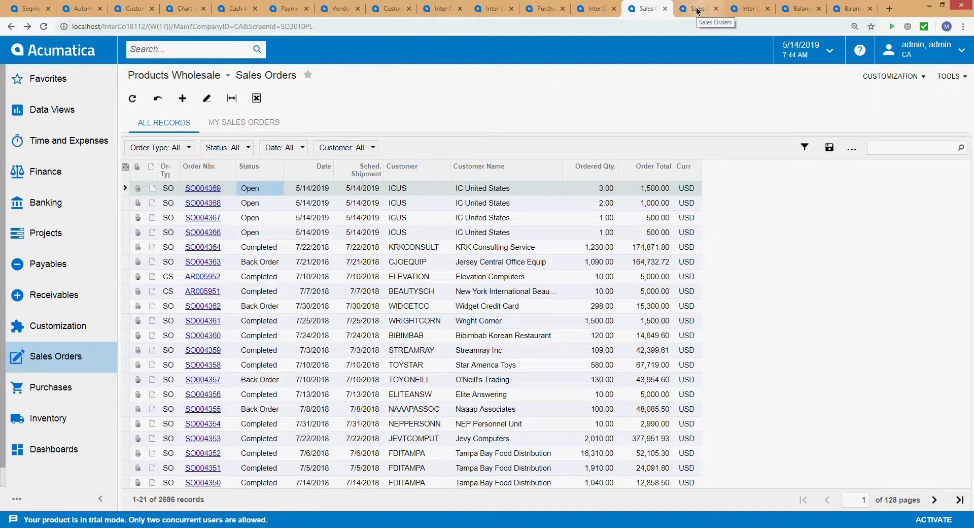
pyautogui.click(698, 9)
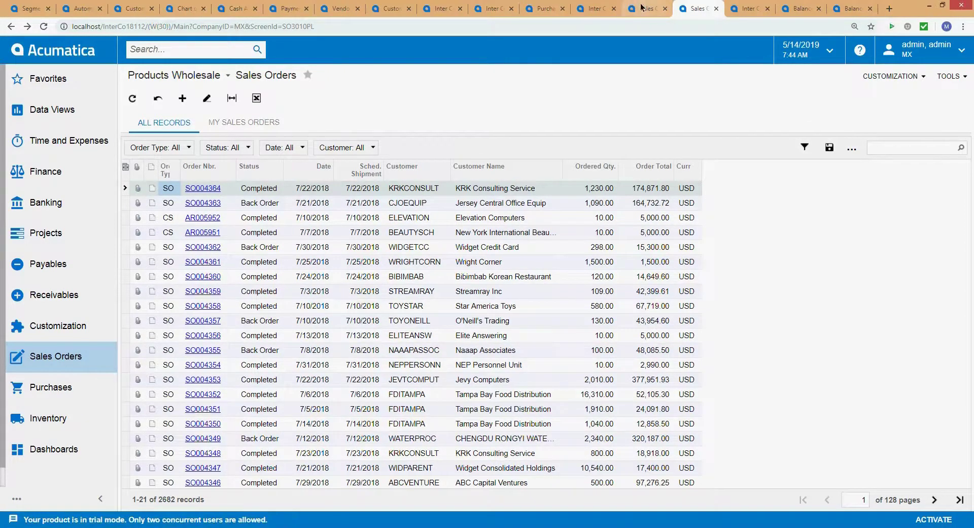
# - Process all pending inter-company transactions of the US company for purchase orders PO000794 and PO000795
pyautogui.click(644, 2)
pyautogui.click(589, 9)
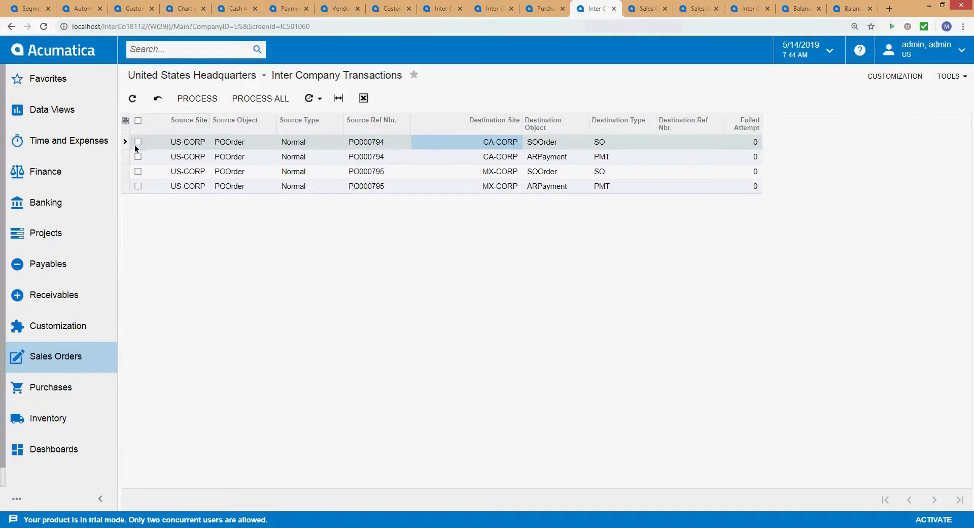
pyautogui.click(261, 99)
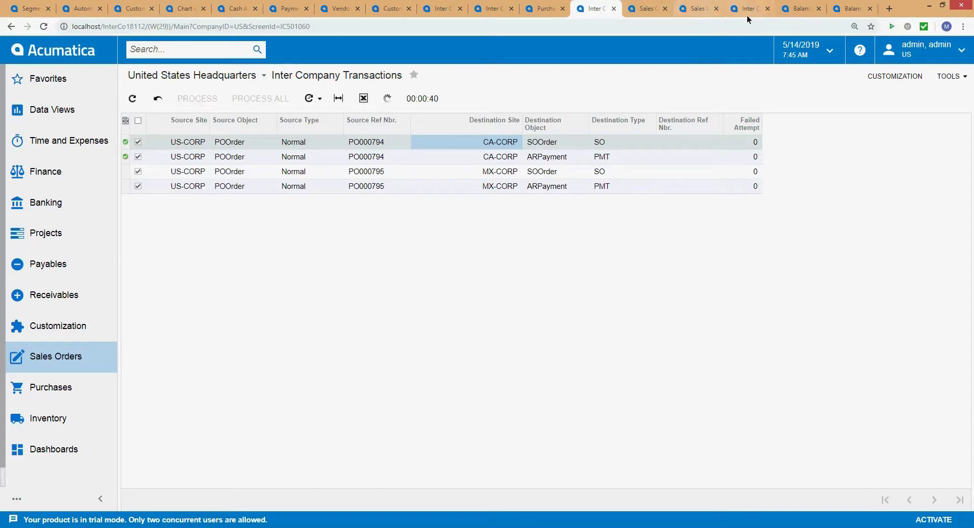
# - Close one of the Sales Orders pages and duplicate the MX company's Sales Orders page
pyautogui.click(717, 8)
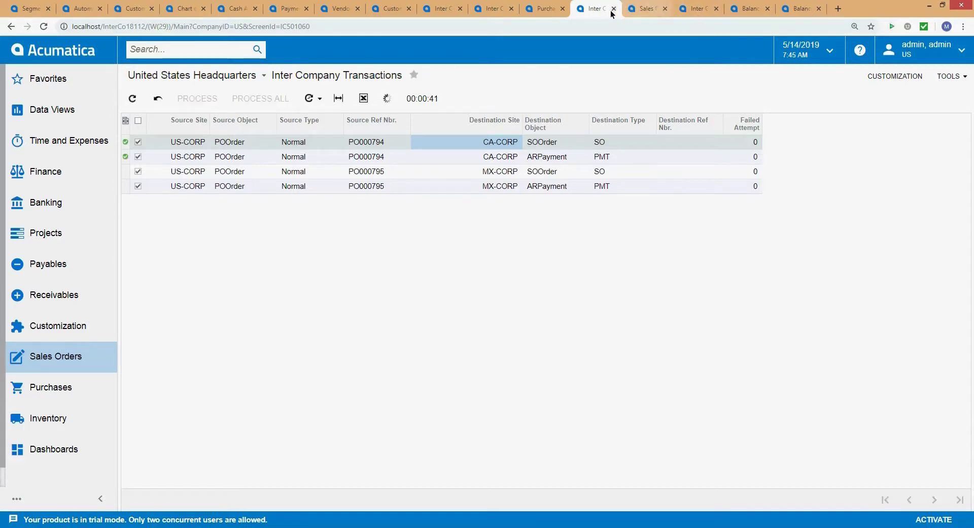
pyautogui.click(642, 9)
pyautogui.rightClick(642, 11)
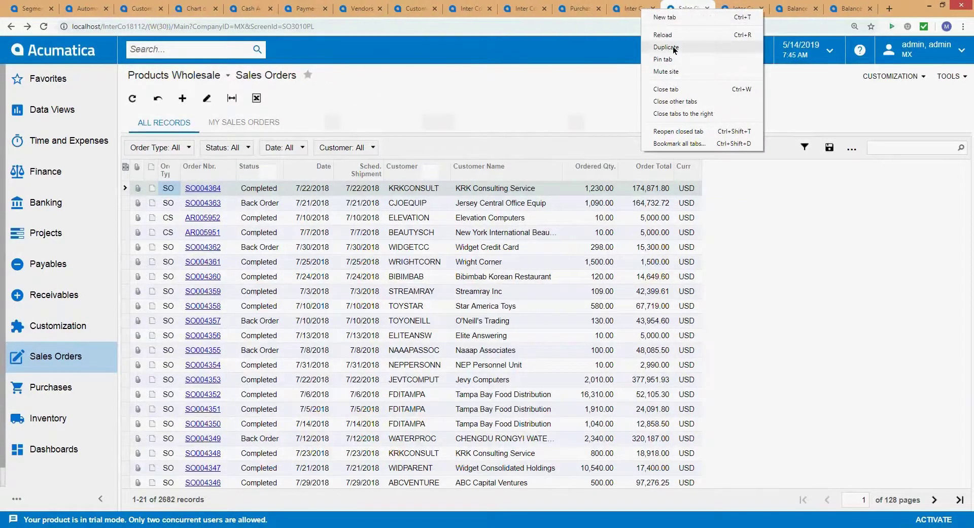
pyautogui.click(665, 47)
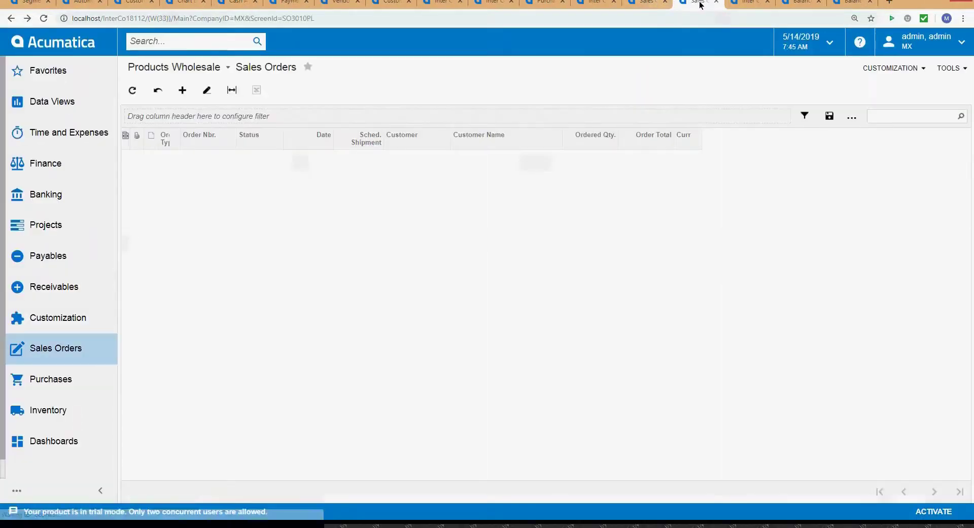
# - Switch the duplicated Sales Orders page to the CA company and place it ahead of the MX company's Sales Orders page
pyautogui.click(915, 45)
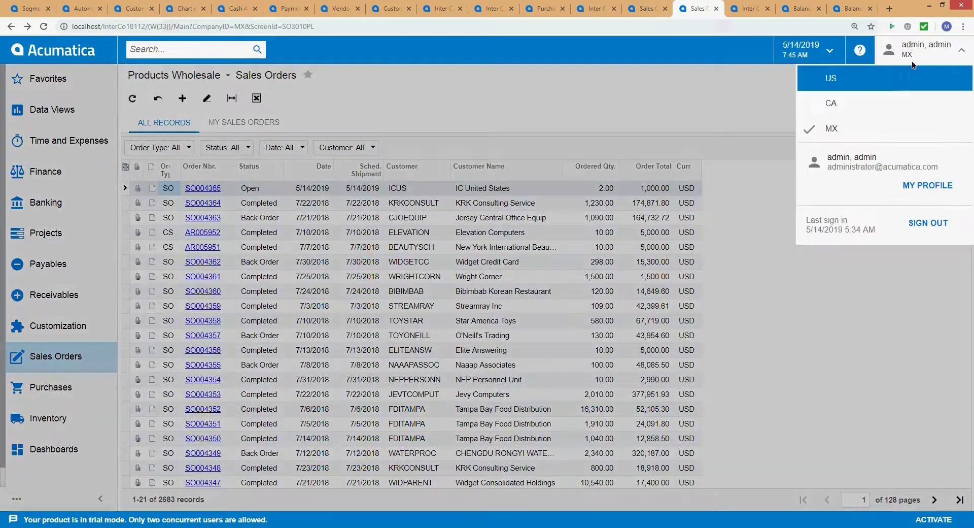
pyautogui.click(854, 102)
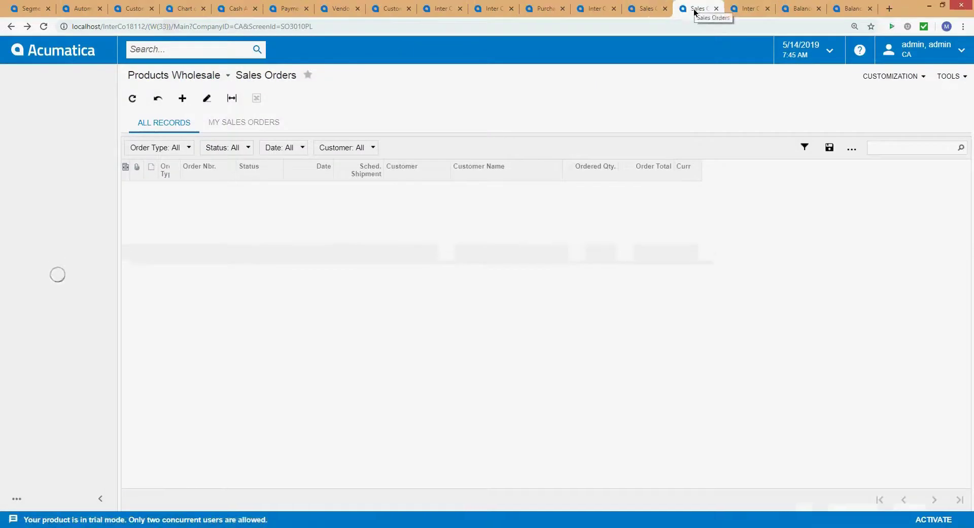
pyautogui.moveTo(696, 10); pyautogui.dragTo(641, 18)
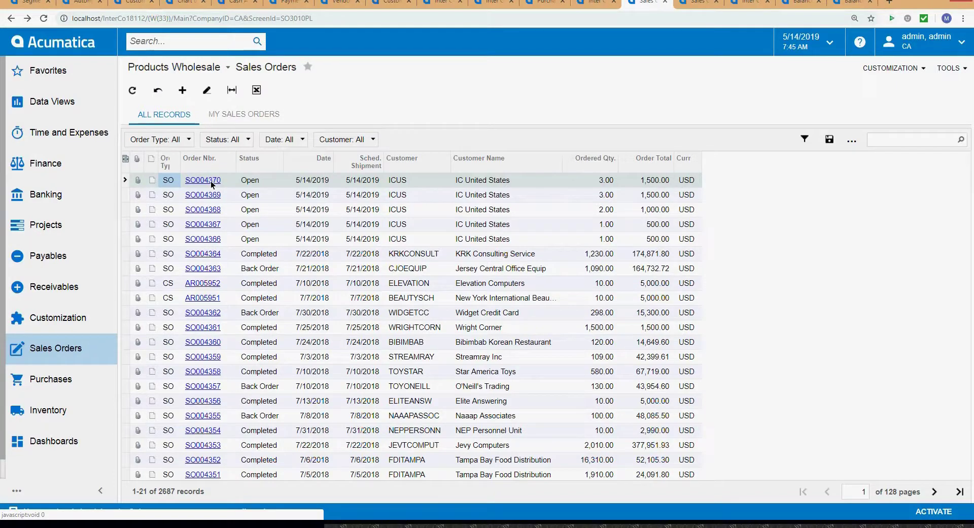
# - Check the second-newest Canadian sales order's external reference against the US purchase order, and open the newest Canadian sales order instead
pyautogui.click(211, 197)
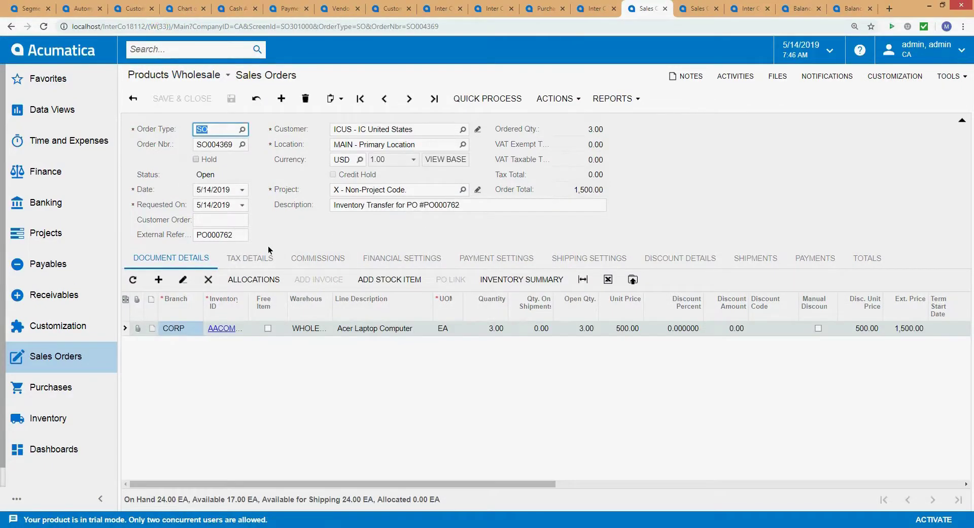
pyautogui.click(229, 236)
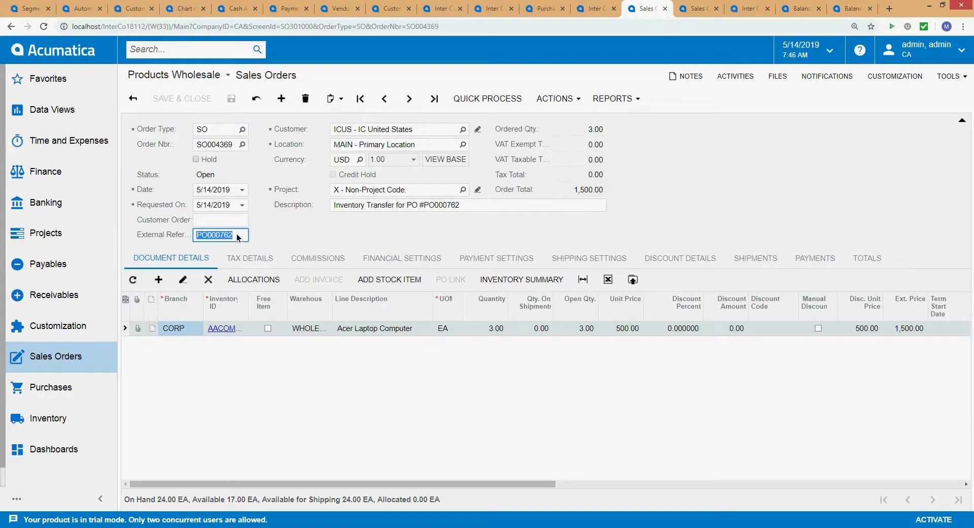
pyautogui.click(530, 11)
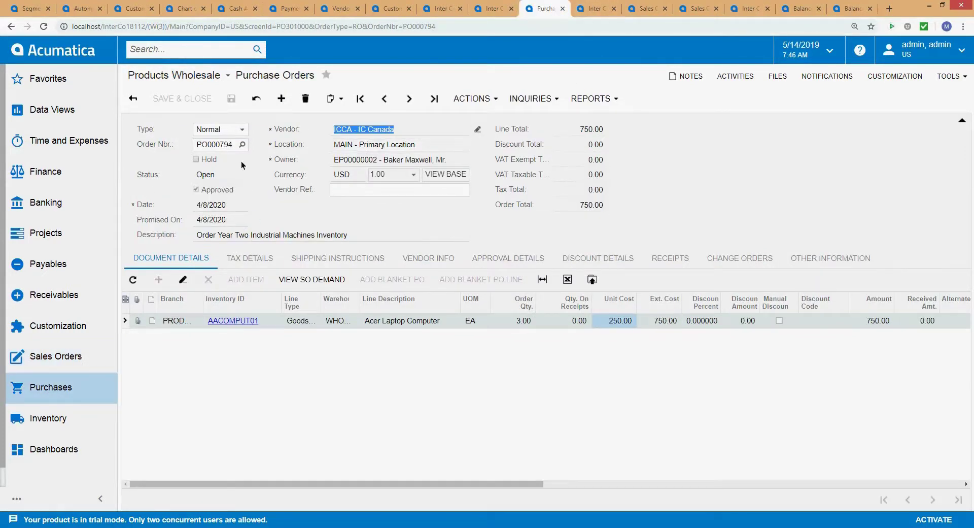
pyautogui.click(655, 6)
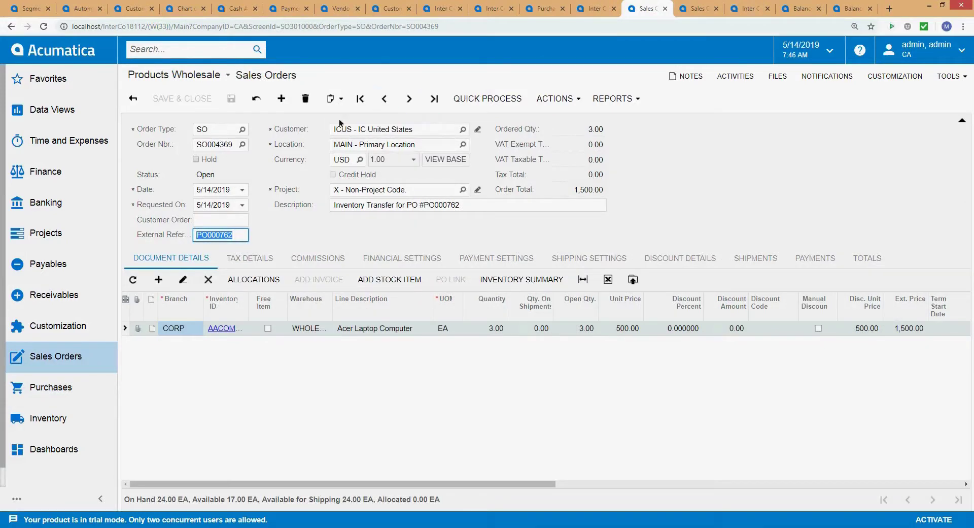
pyautogui.press('F3')
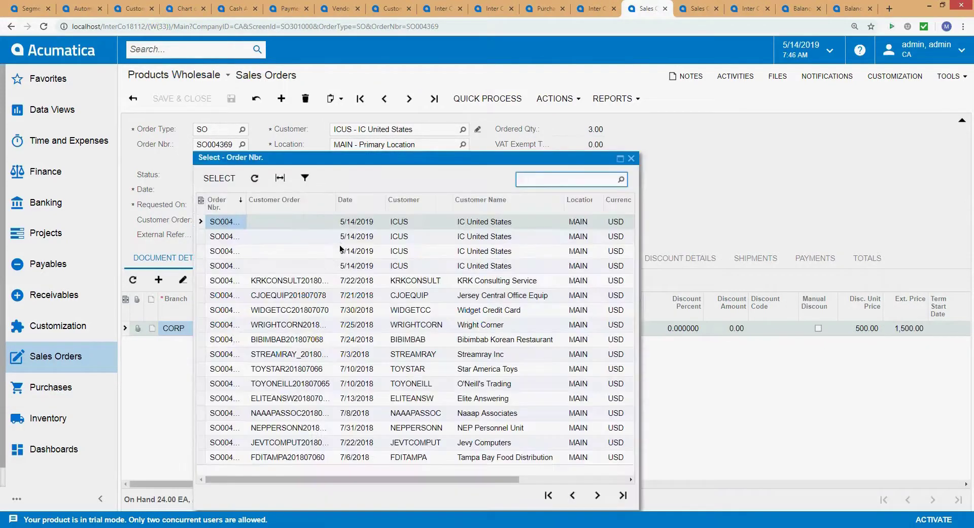
pyautogui.click(549, 495)
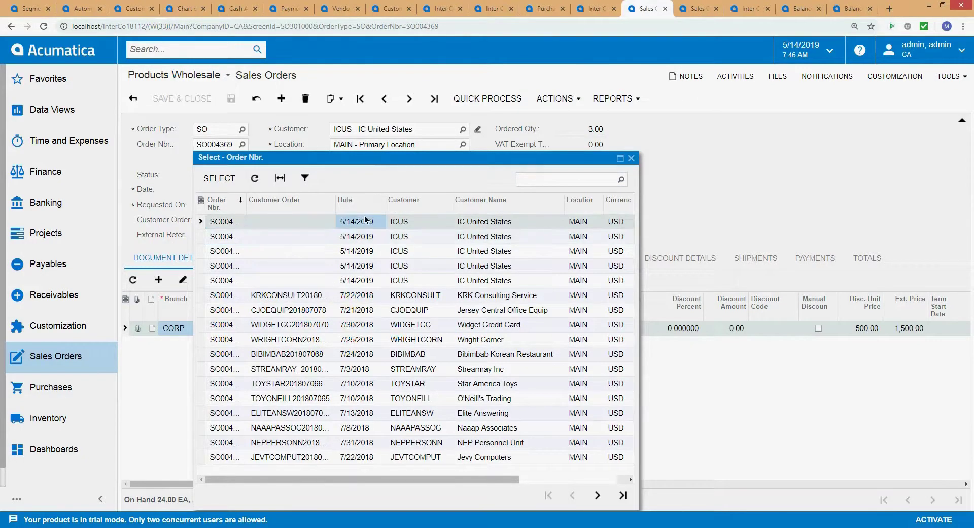
pyautogui.doubleClick(364, 219)
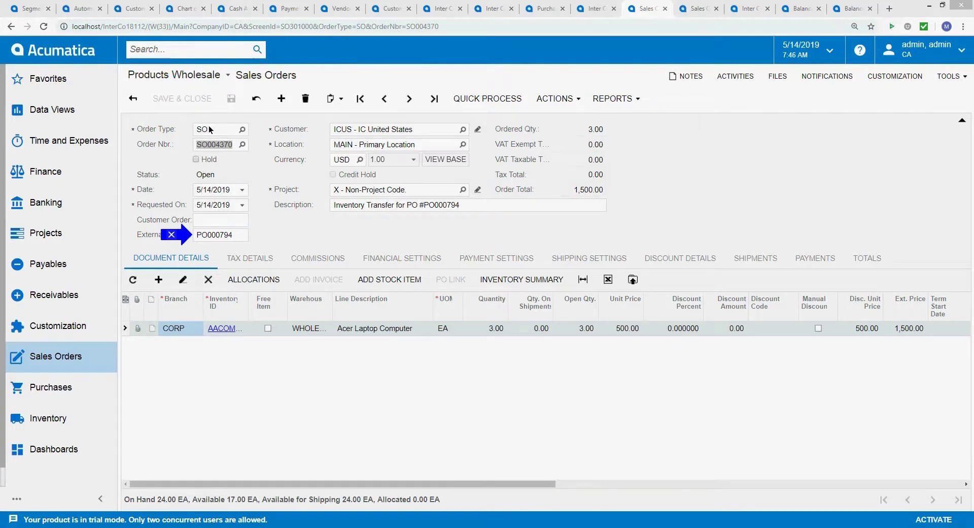
# - Review the processed inter-company transactions and the Canada purchase order's quantity, and place the transactions page ahead of the Purchase Orders page
pyautogui.click(592, 8)
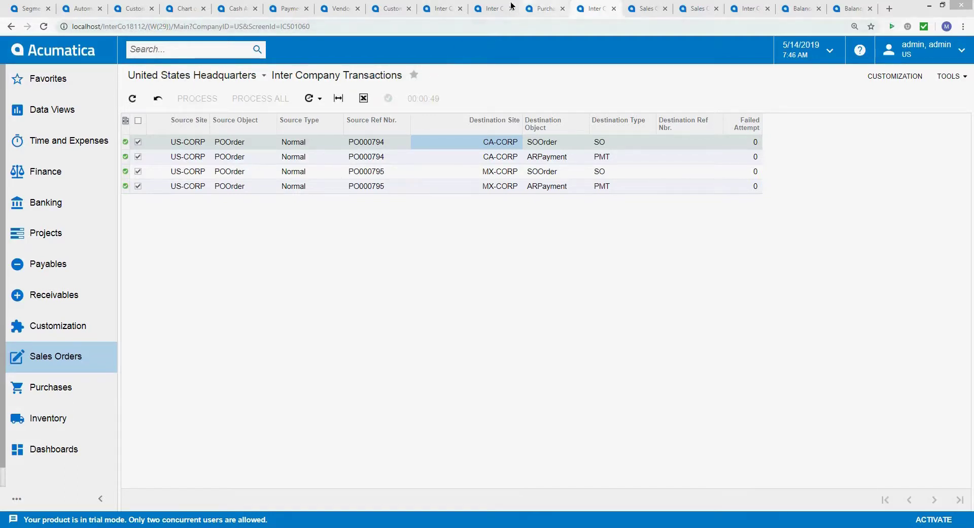
pyautogui.click(546, 9)
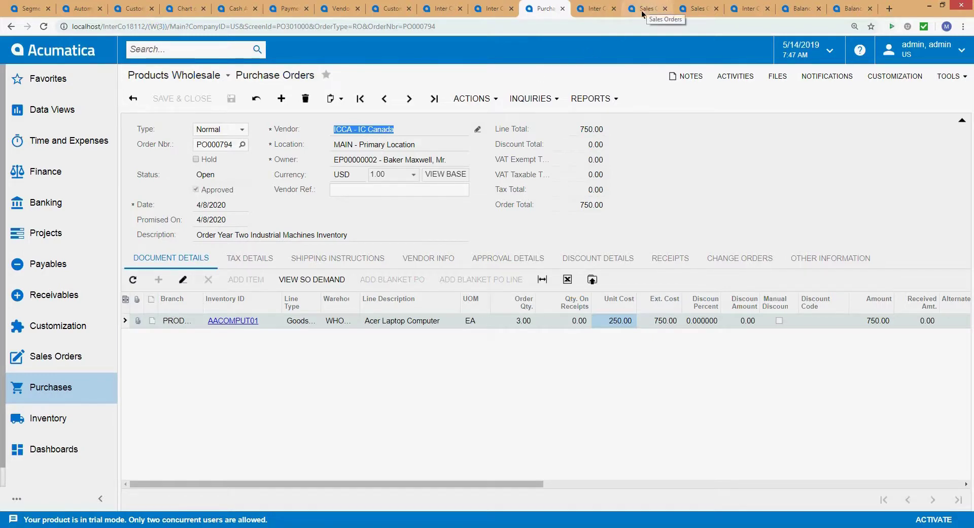
pyautogui.click(496, 325)
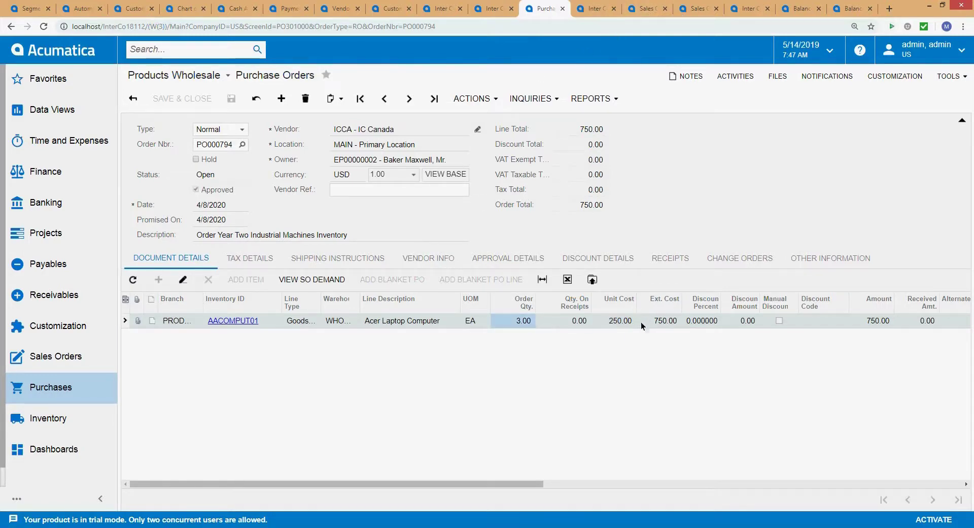
pyautogui.moveTo(591, 9); pyautogui.dragTo(539, 9)
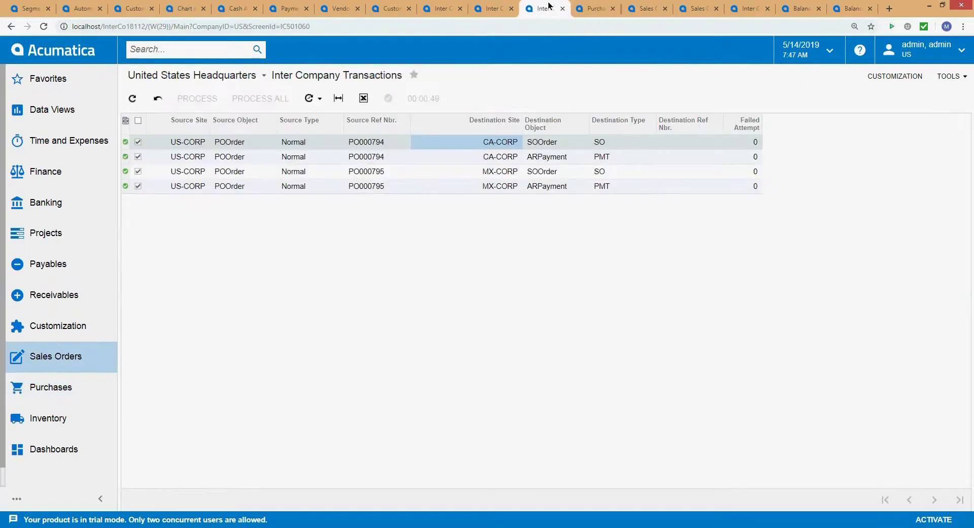
# - Check the Canadian sales order's external reference against the purchase order number, and refresh the purchase order to load its vendor reference
pyautogui.click(646, 11)
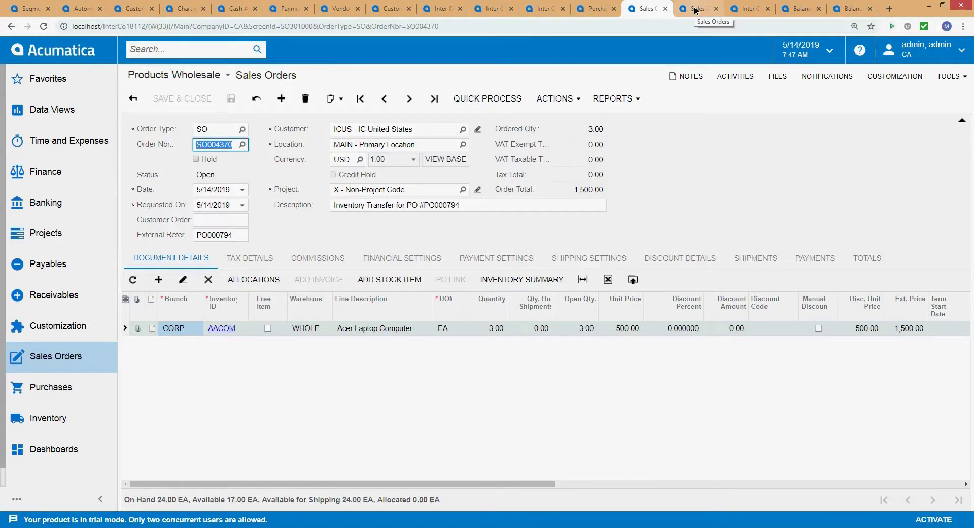
pyautogui.click(218, 237)
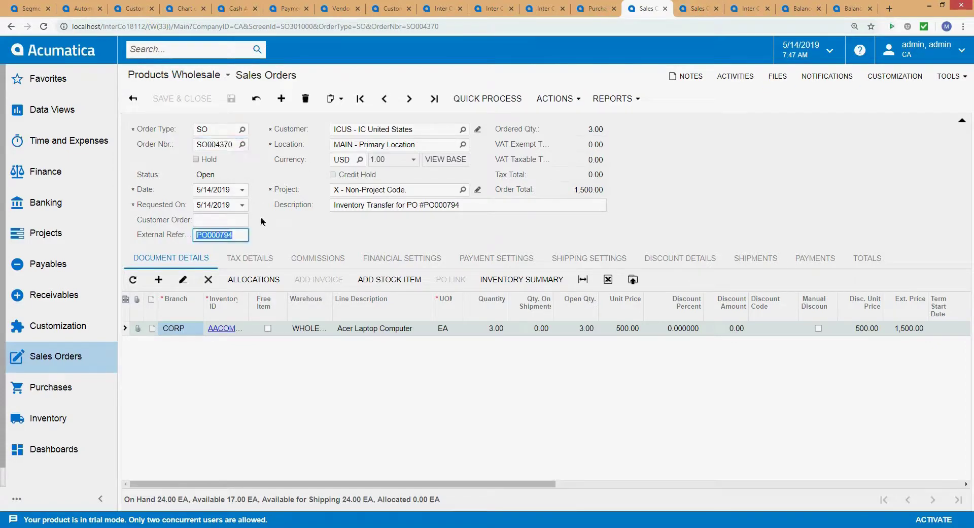
pyautogui.click(595, 10)
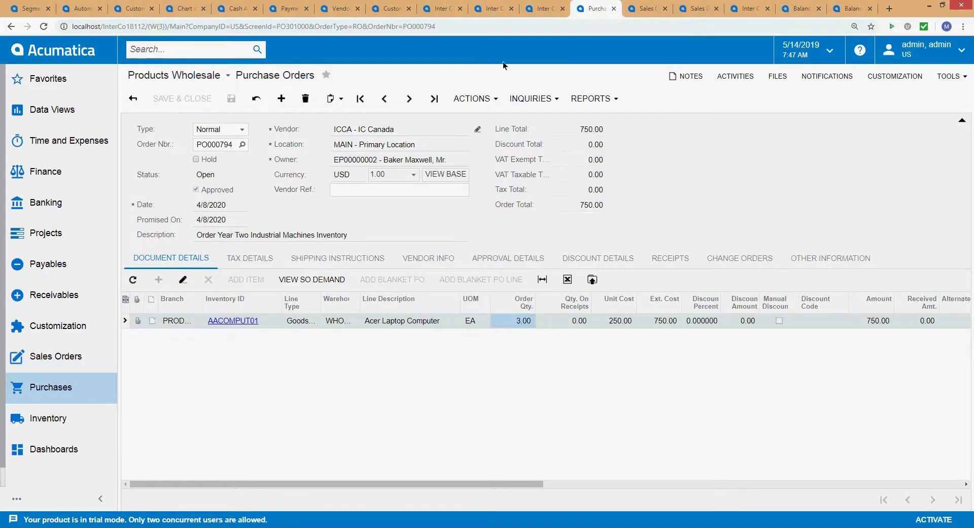
pyautogui.click(217, 144)
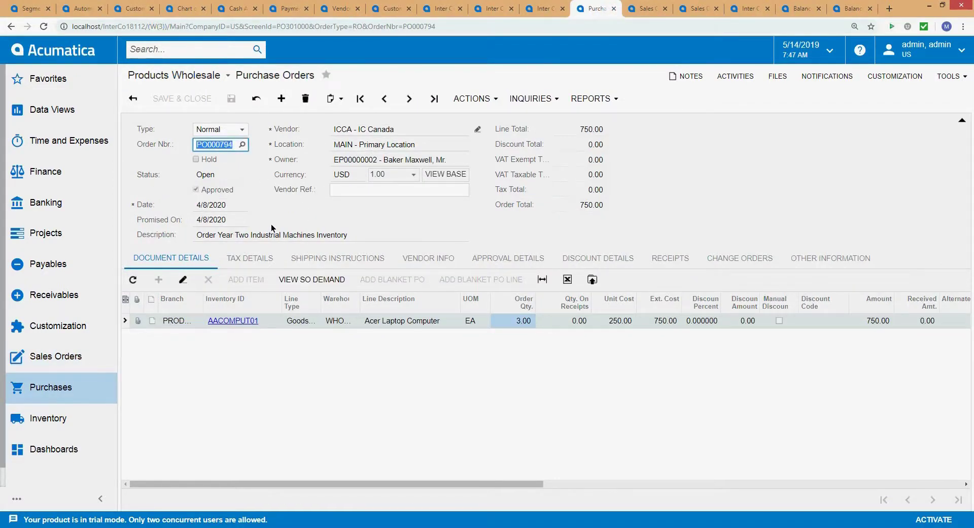
pyautogui.click(348, 190)
pyautogui.write('SO004370')
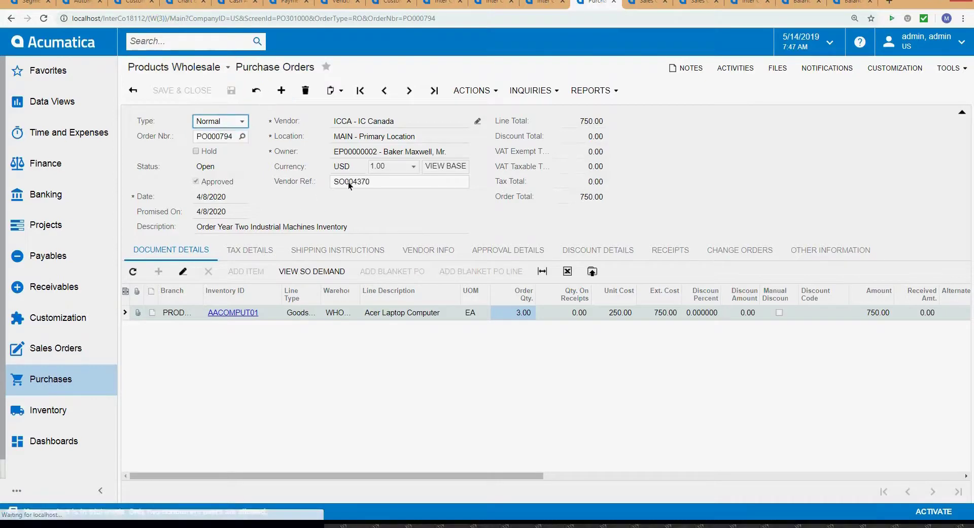
pyautogui.press('Tab')
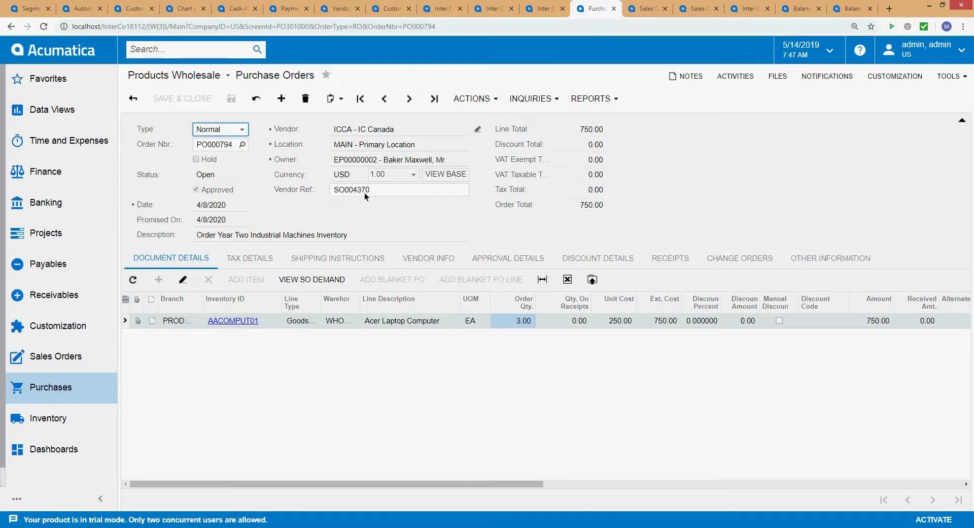
# - Compare the purchase order's vendor reference with the Canadian company's sales order number
pyautogui.click(366, 194)
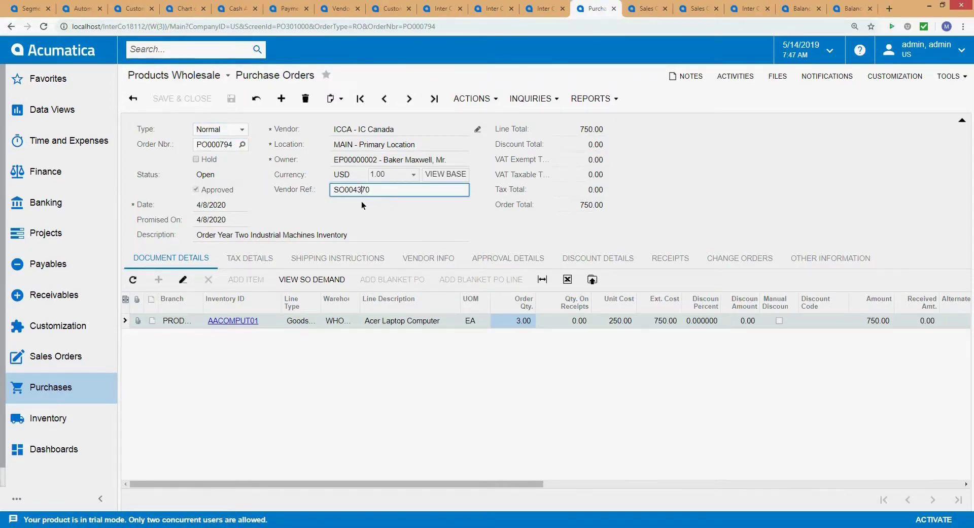
pyautogui.click(644, 9)
pyautogui.click(223, 148)
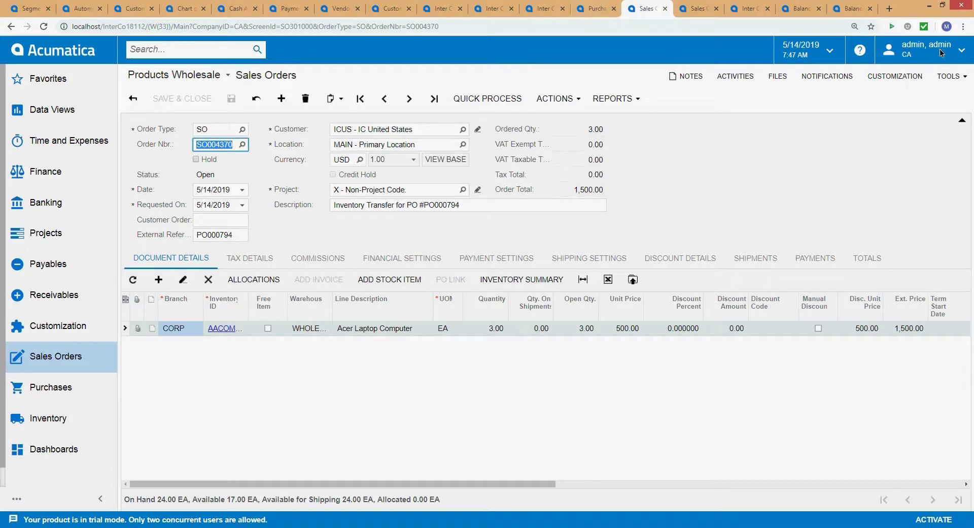
pyautogui.click(597, 9)
pyautogui.click(647, 8)
pyautogui.click(607, 10)
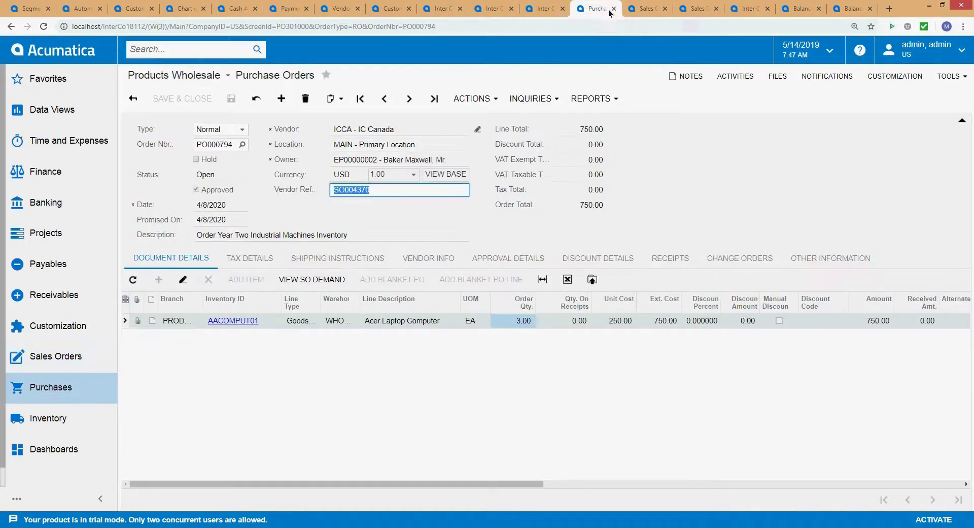
# - Review the payment applied to the Canadian sales order and return to its document details
pyautogui.click(649, 8)
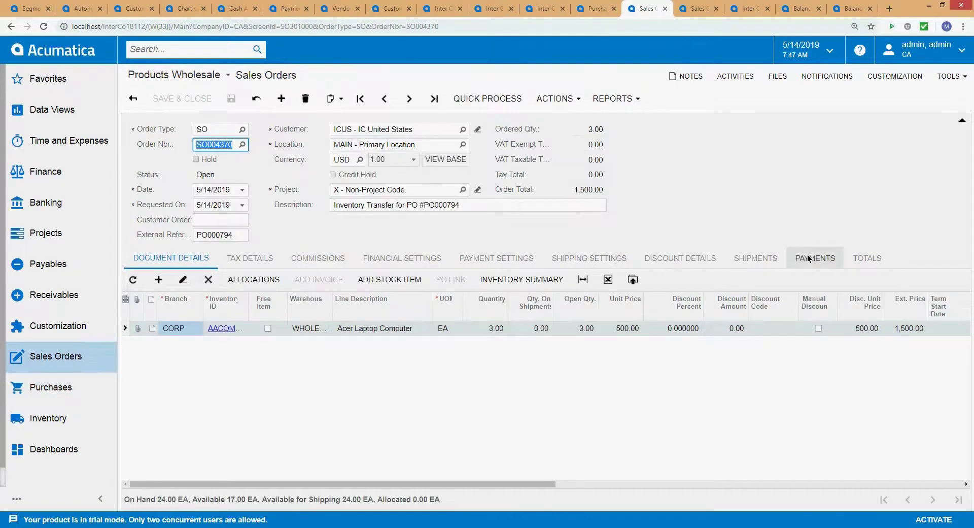
pyautogui.click(809, 259)
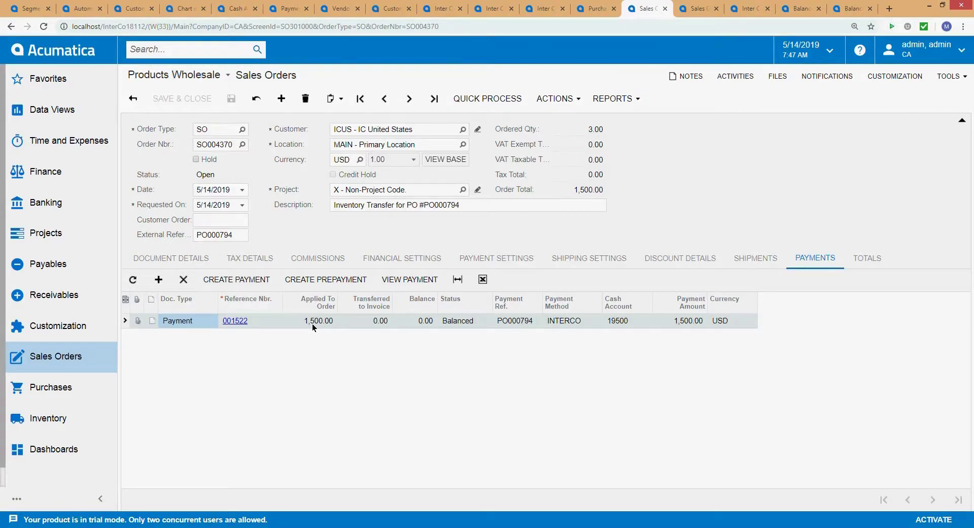
pyautogui.click(171, 259)
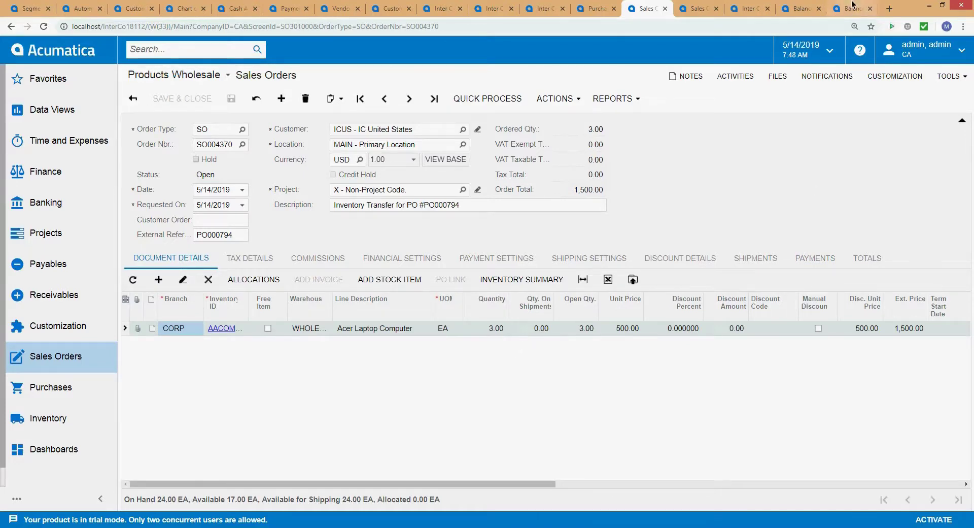
# - Compare the purchase order line's unit and extended cost with the unit price on the Canadian sales order
pyautogui.click(592, 9)
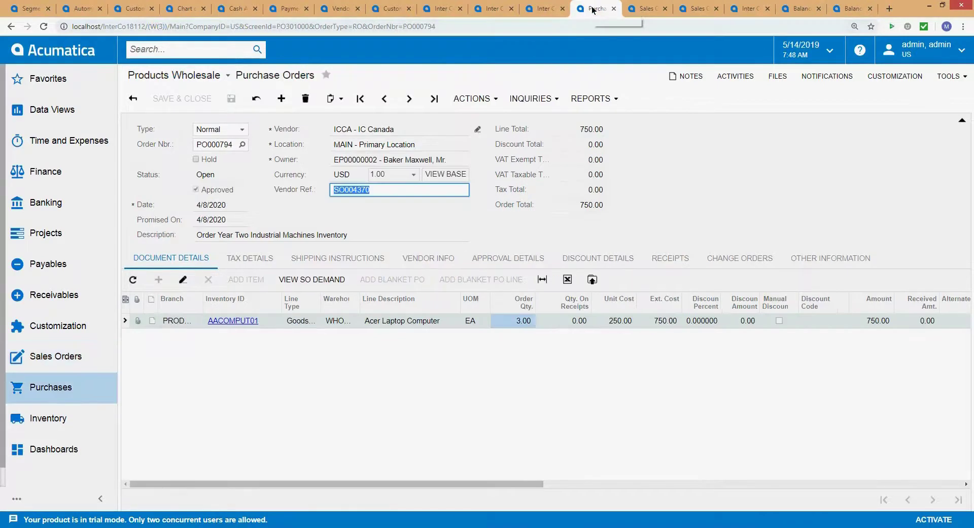
pyautogui.click(629, 322)
pyautogui.click(675, 320)
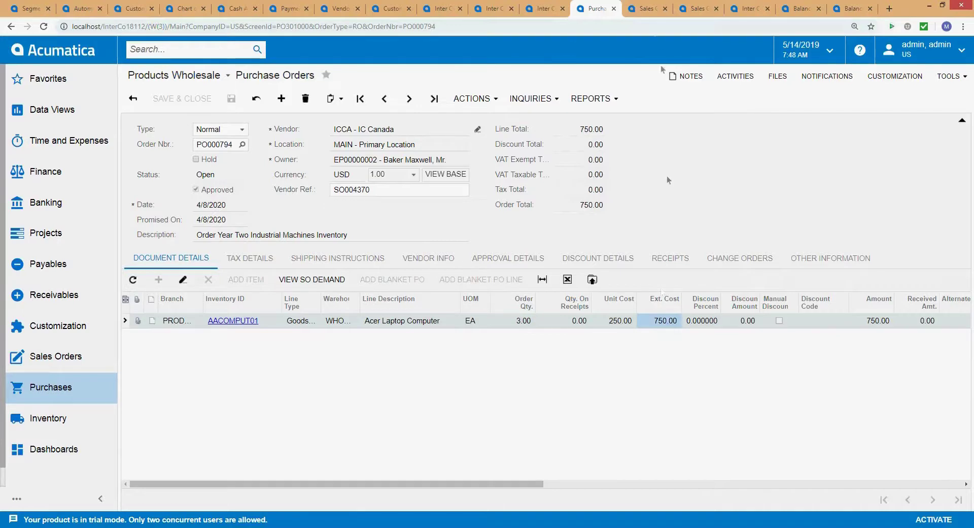
pyautogui.click(640, 10)
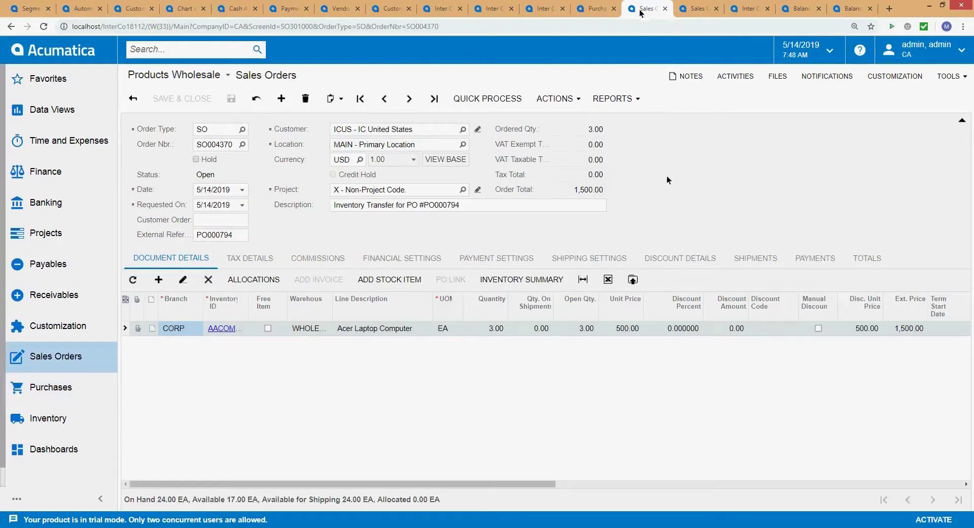
pyautogui.click(620, 333)
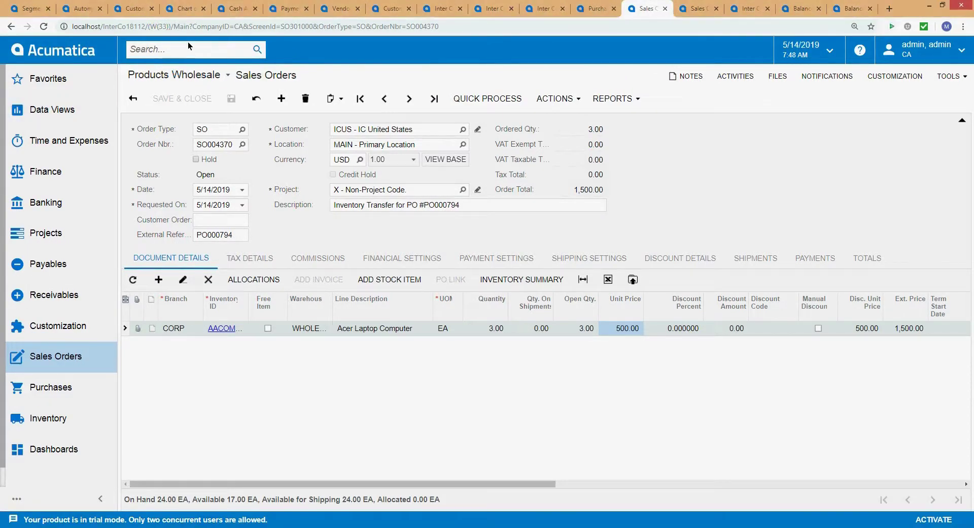
# - Search for "Sales" and open the Canadian company's Sales Prices page in a new tab
pyautogui.write('Sales')
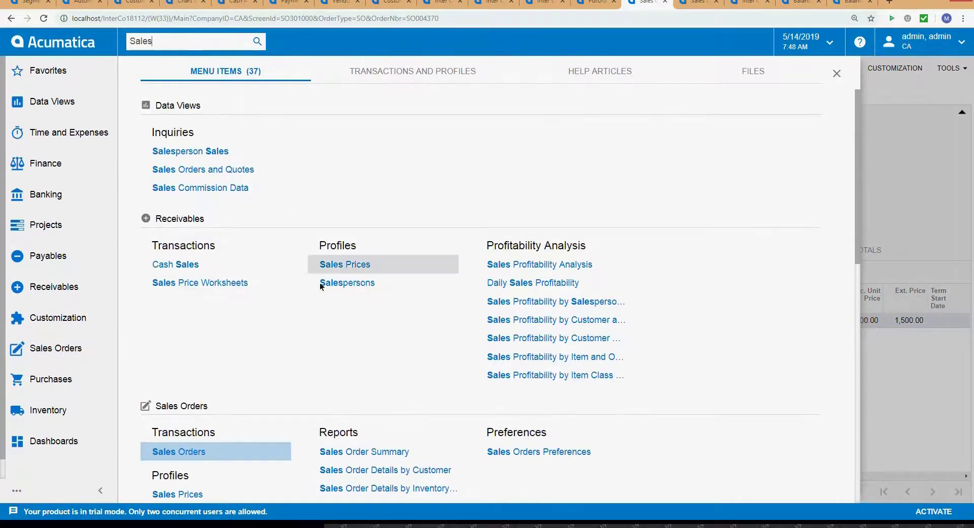
pyautogui.rightClick(337, 274)
pyautogui.click(352, 285)
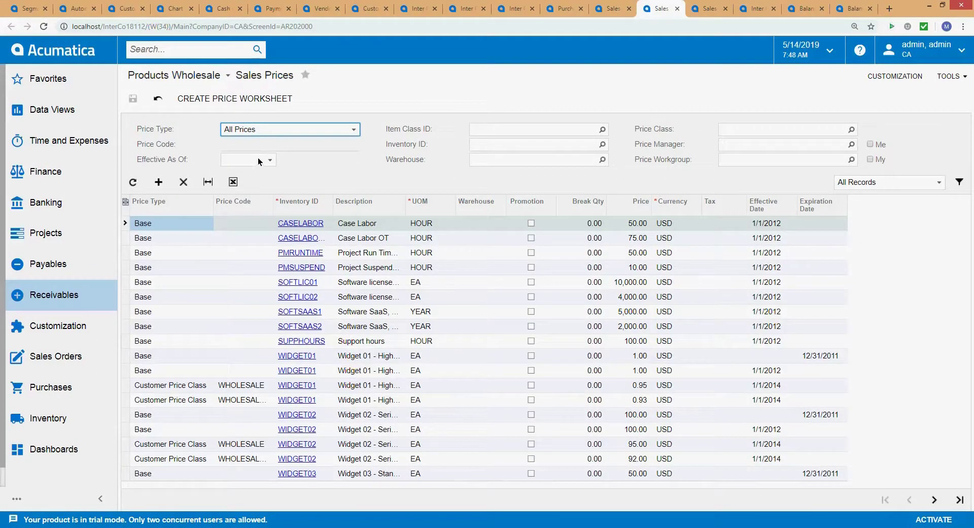
# - Set the unit price of the Acer Laptop Computer line on the Canadian sales order to 250
pyautogui.click(614, 7)
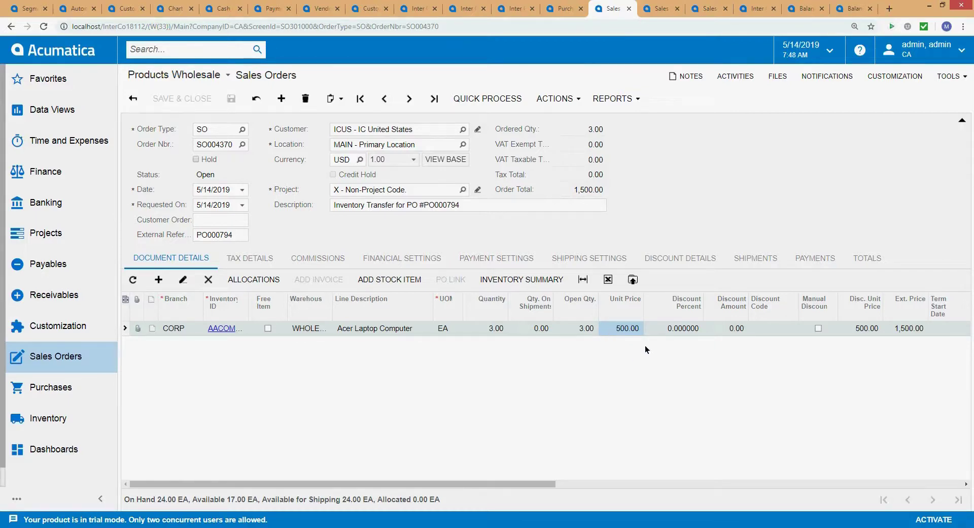
pyautogui.click(624, 329)
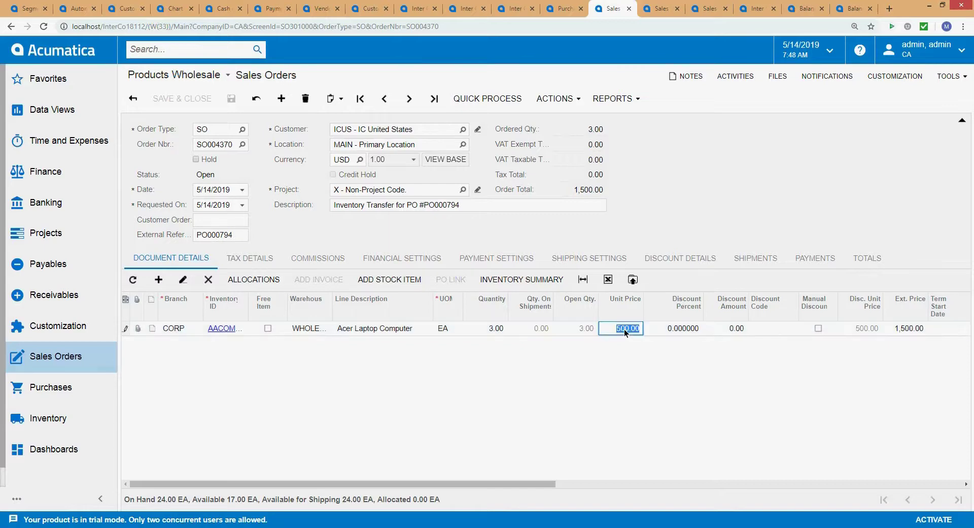
pyautogui.write('250')
pyautogui.click(670, 327)
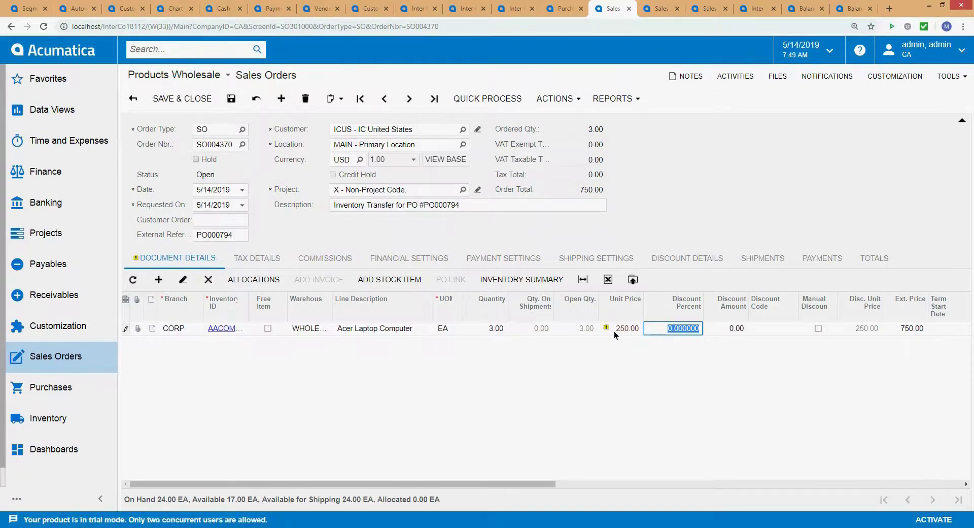
# - Try to save the Canadian sales order with its revised unit price
pyautogui.moveTo(610, 327)
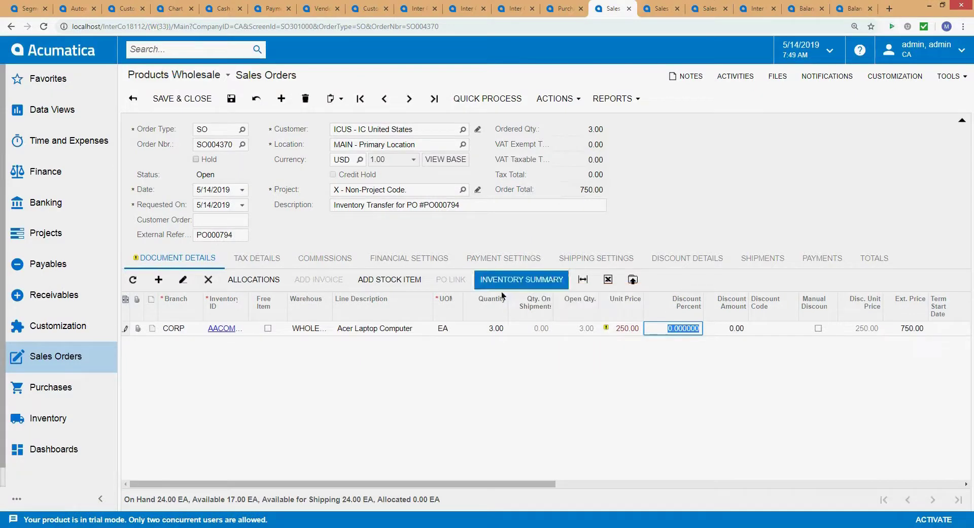
pyautogui.click(232, 100)
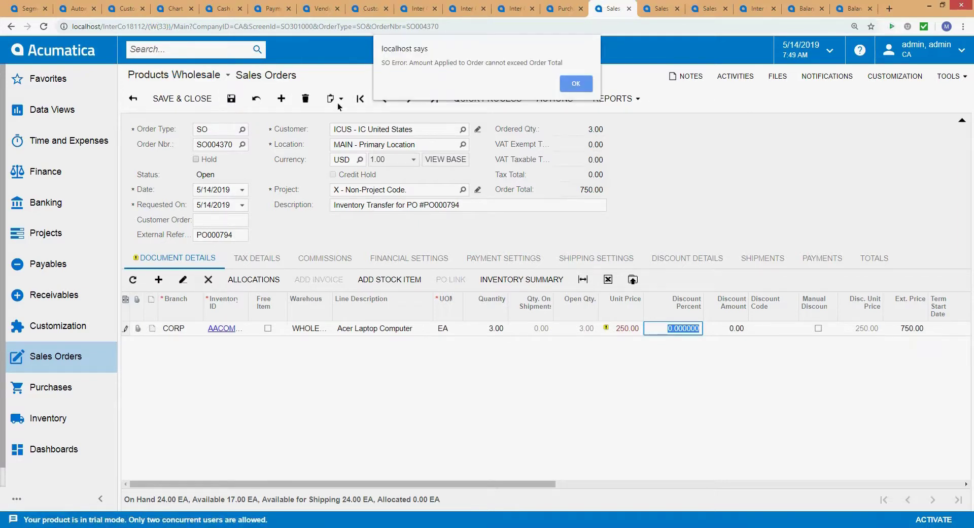
pyautogui.click(575, 84)
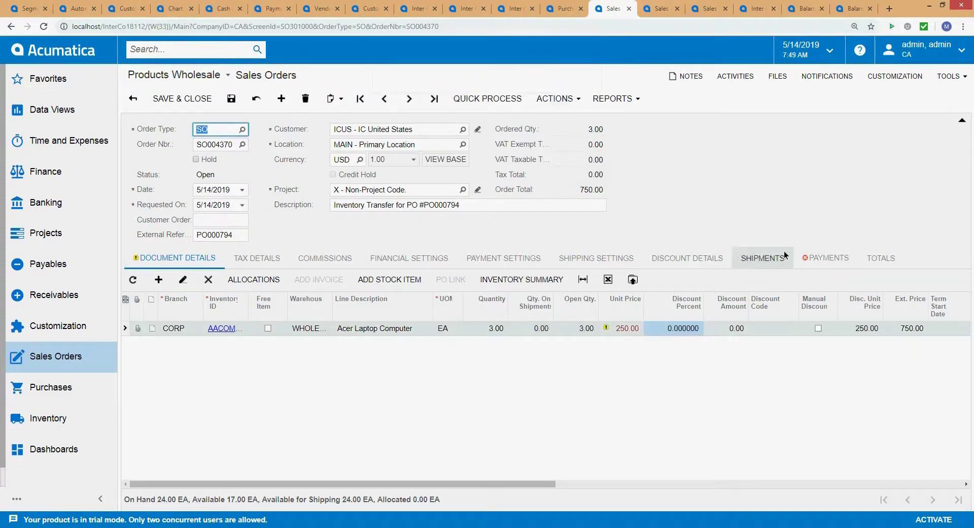
# - Set the payment amount applied to the Canadian sales order to 750, save the order, and return to its document details
pyautogui.click(822, 258)
pyautogui.click(324, 318)
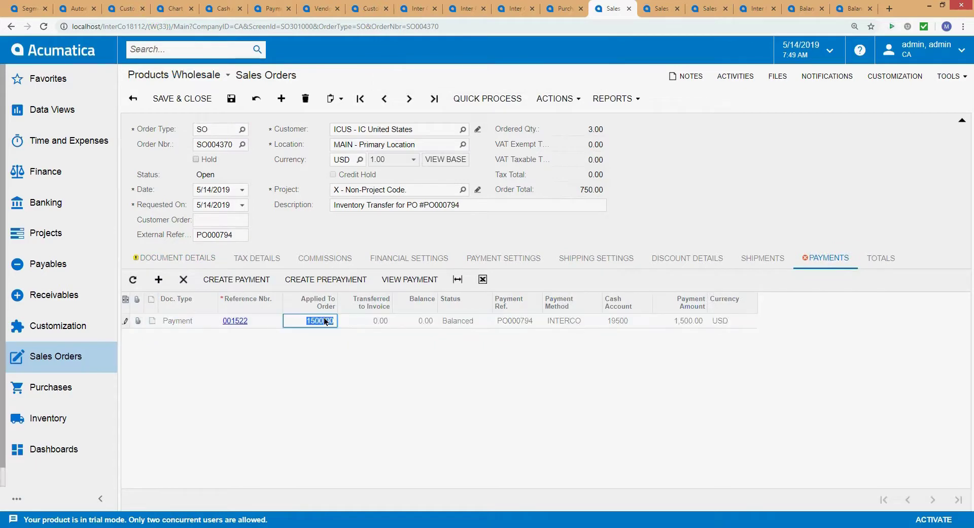
pyautogui.write('750')
pyautogui.click(365, 325)
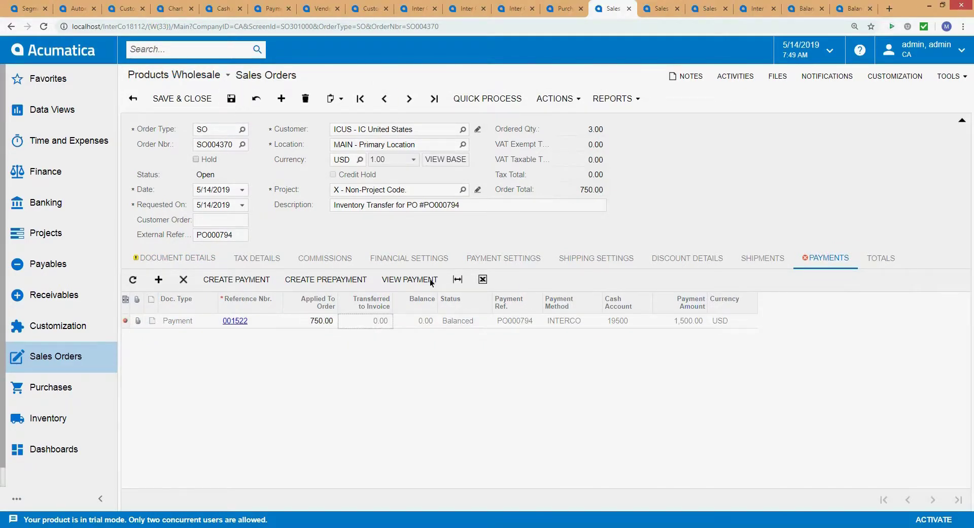
pyautogui.click(181, 259)
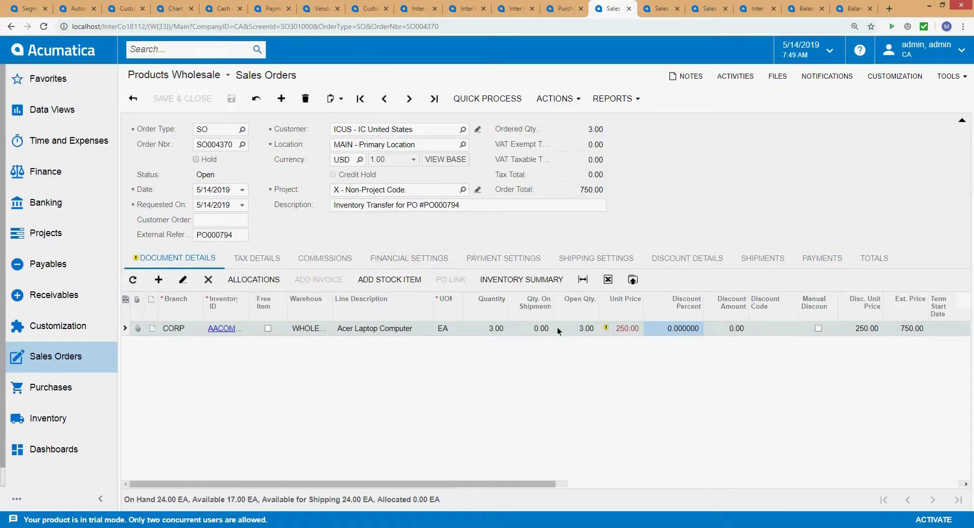
pyautogui.moveTo(629, 332)
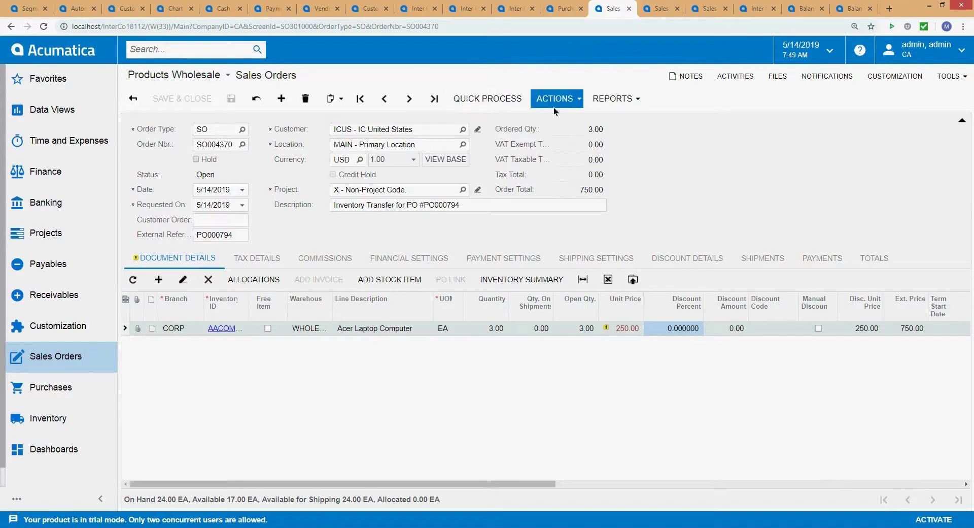
# - Review the Canadian order's payment record, including its card/account and cash account fields, and close it
pyautogui.click(822, 259)
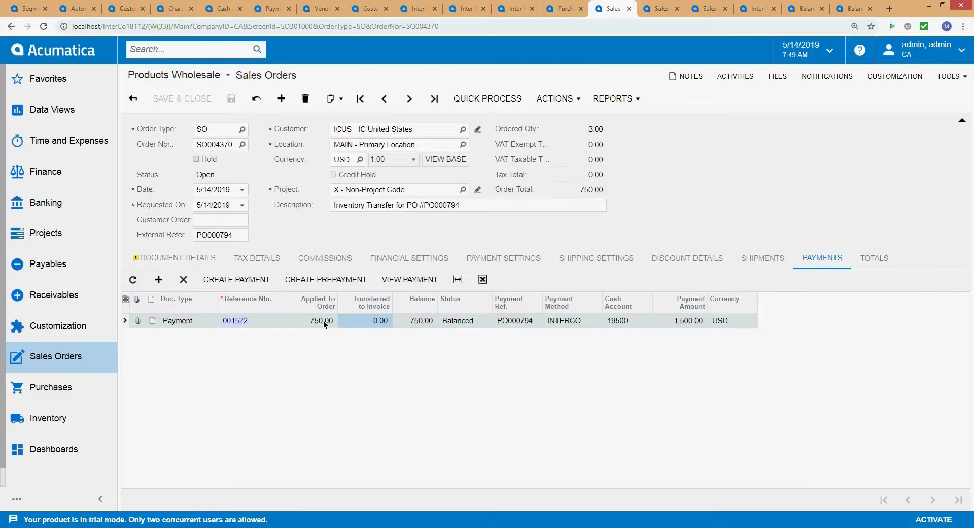
pyautogui.click(237, 319)
pyautogui.click(238, 311)
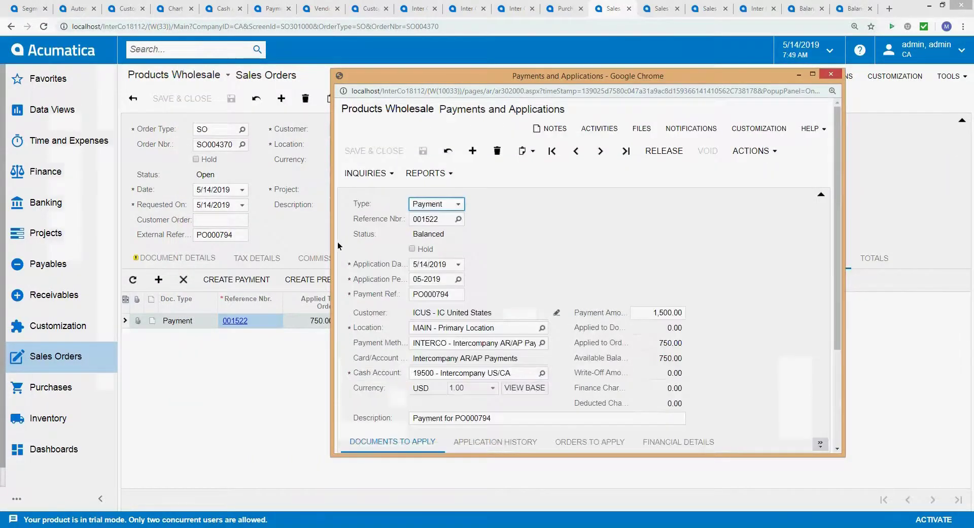
pyautogui.moveTo(333, 248); pyautogui.dragTo(152, 231)
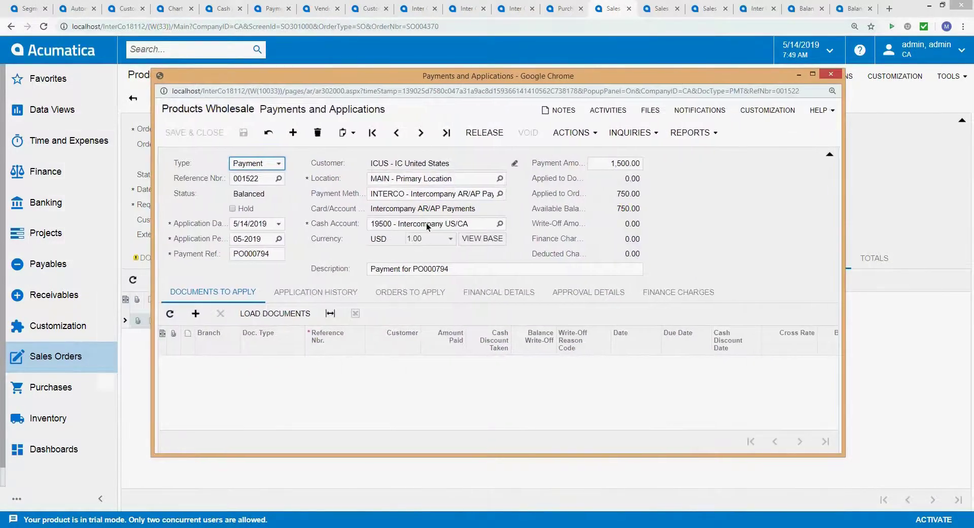
pyautogui.click(461, 212)
pyautogui.click(414, 228)
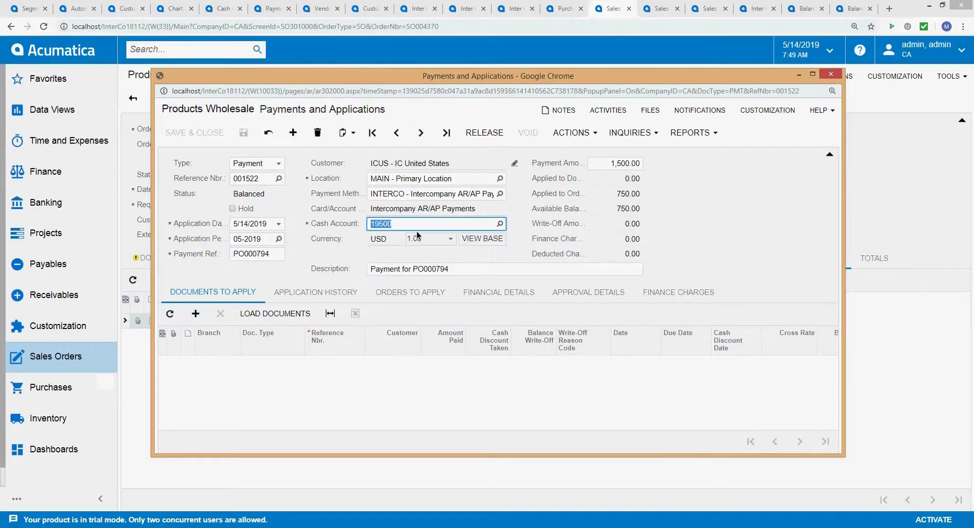
pyautogui.click(469, 212)
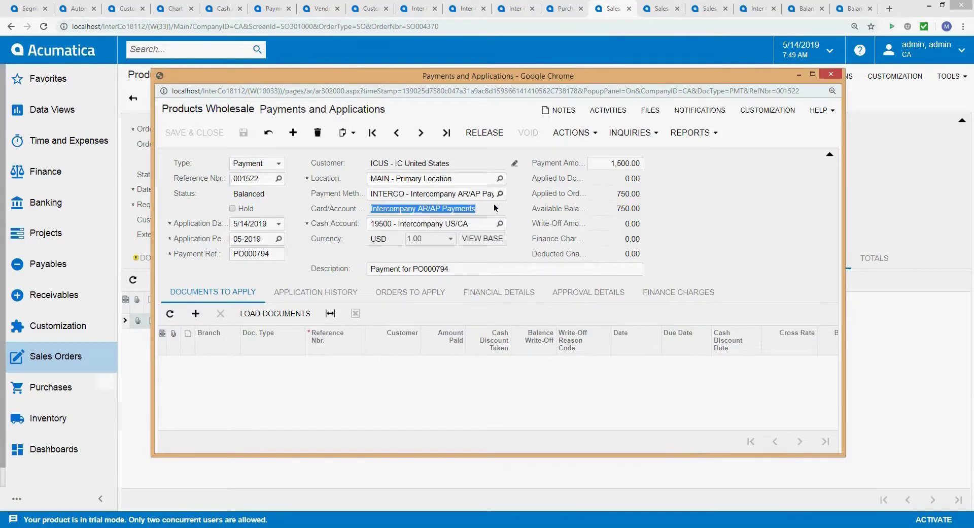
pyautogui.click(831, 76)
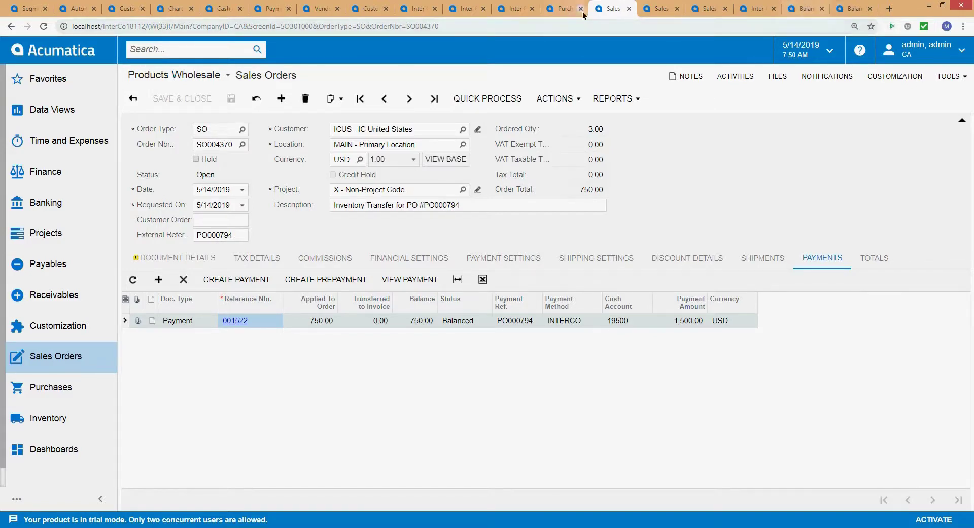
# - Close the Sales Prices page and open the IC United States order from the Mexican company's refreshed sales order list
pyautogui.click(655, 13)
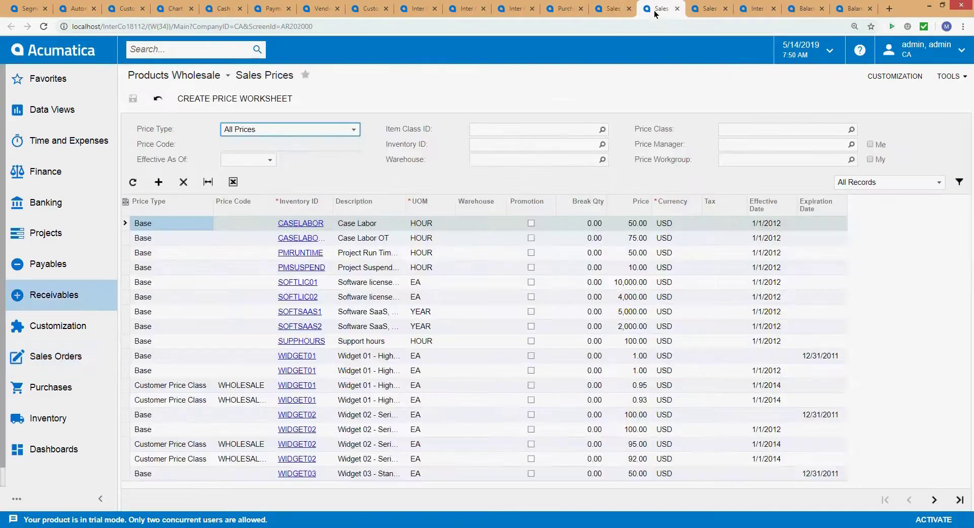
pyautogui.click(677, 9)
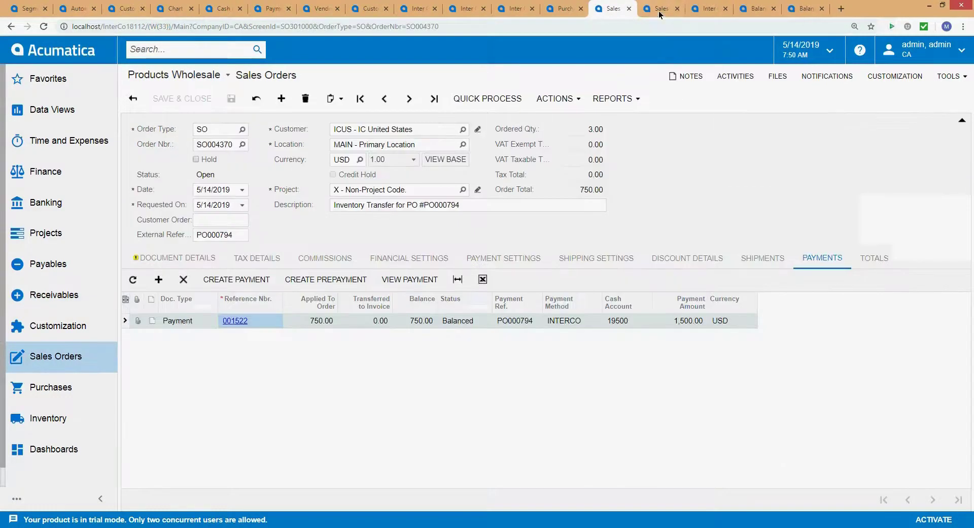
pyautogui.click(660, 13)
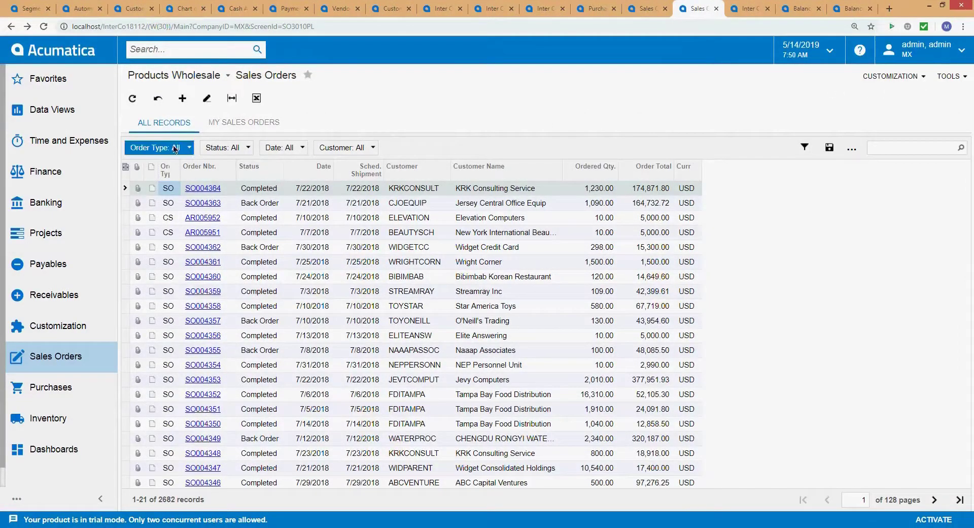
pyautogui.click(133, 99)
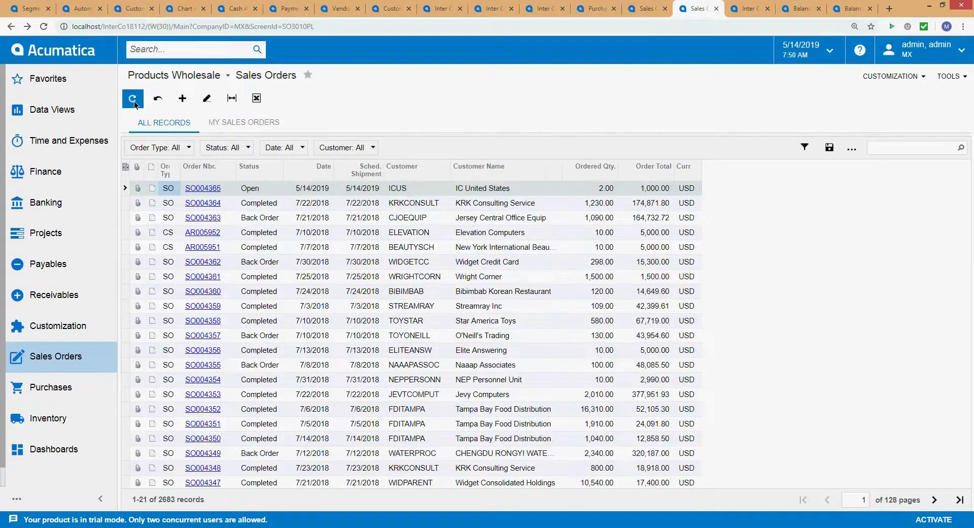
pyautogui.click(203, 181)
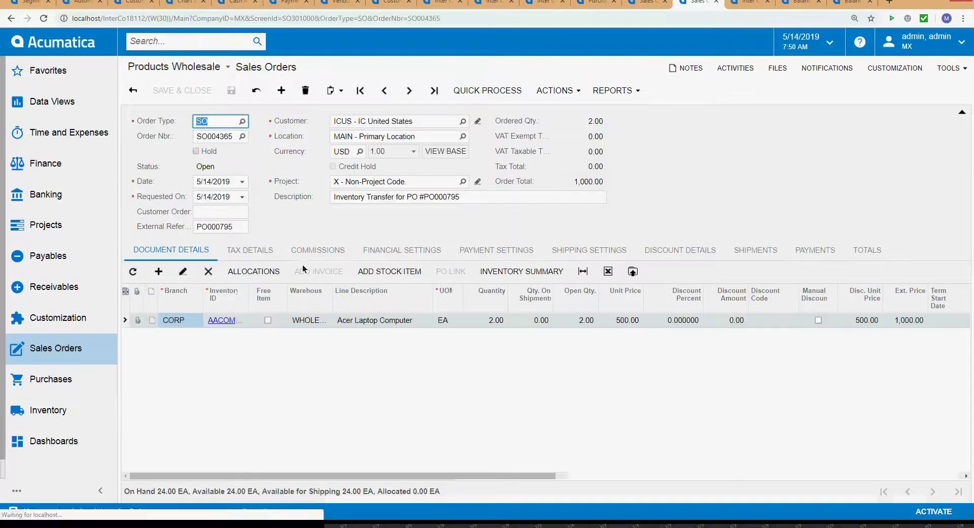
# - Set the unit price of the Acer Laptop Computer line on the Mexican sales order to 250
pyautogui.click(614, 330)
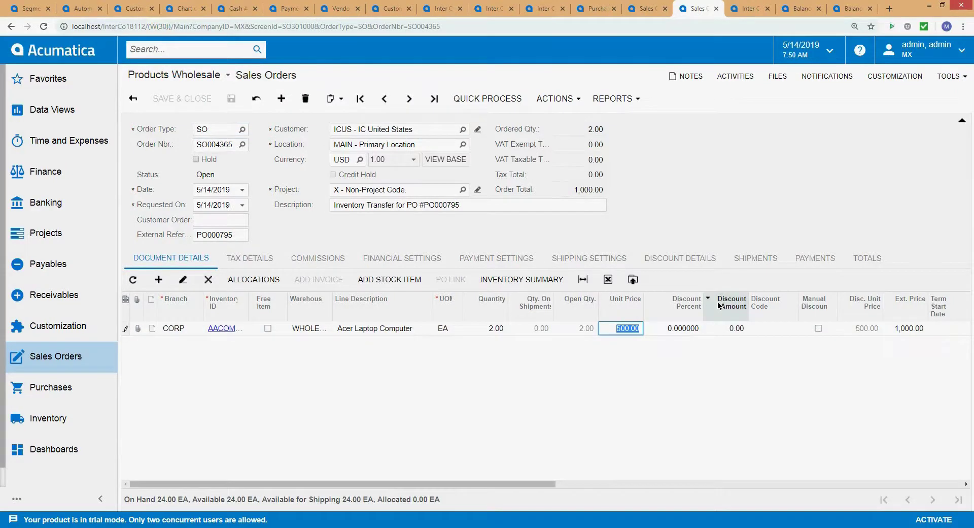
pyautogui.write('250')
pyautogui.click(683, 328)
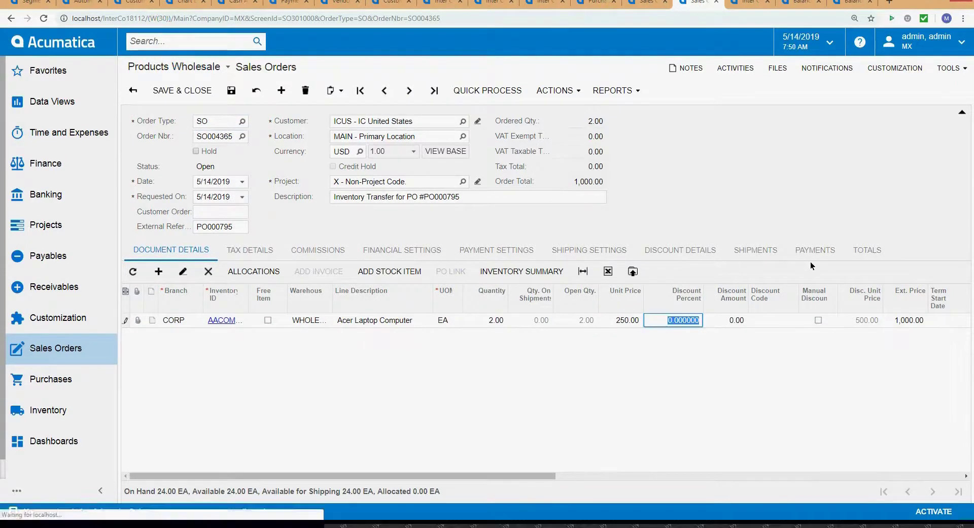
# - Set the payment amount applied to the Mexican sales order to 500
pyautogui.click(868, 259)
pyautogui.click(838, 260)
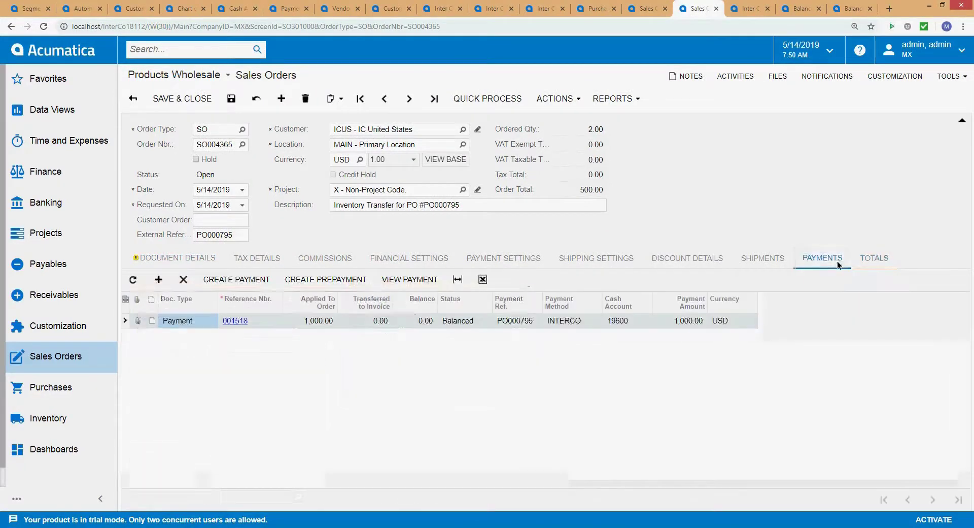
pyautogui.click(310, 323)
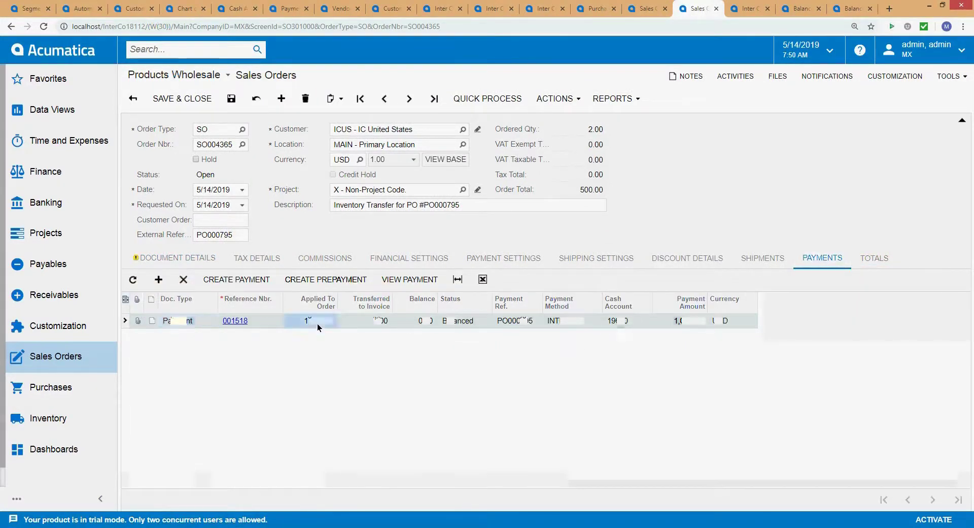
pyautogui.click(682, 322)
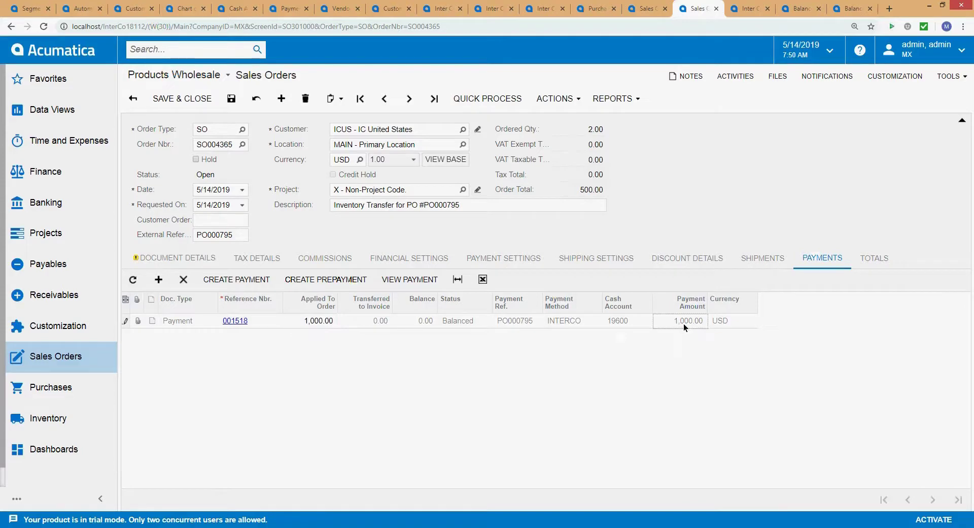
pyautogui.click(311, 321)
pyautogui.write('500')
pyautogui.press('Return')
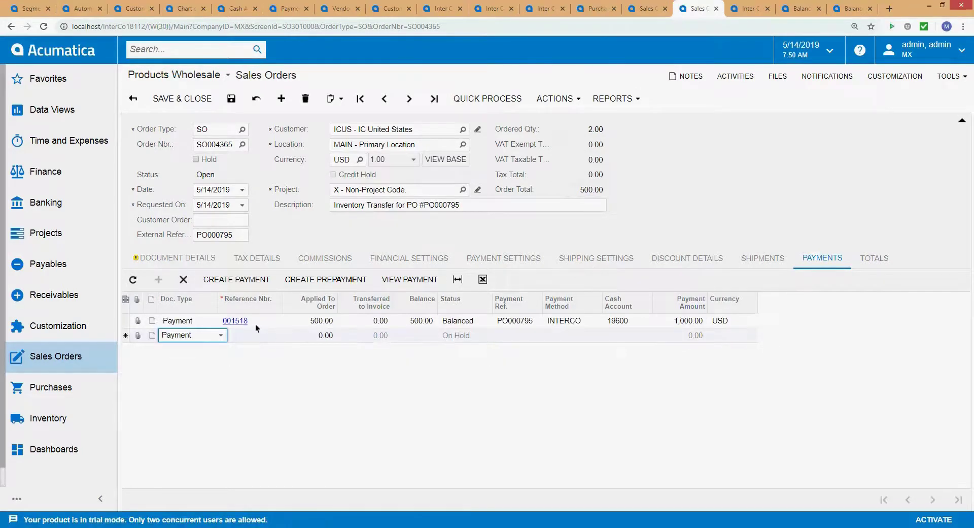
pyautogui.click(672, 321)
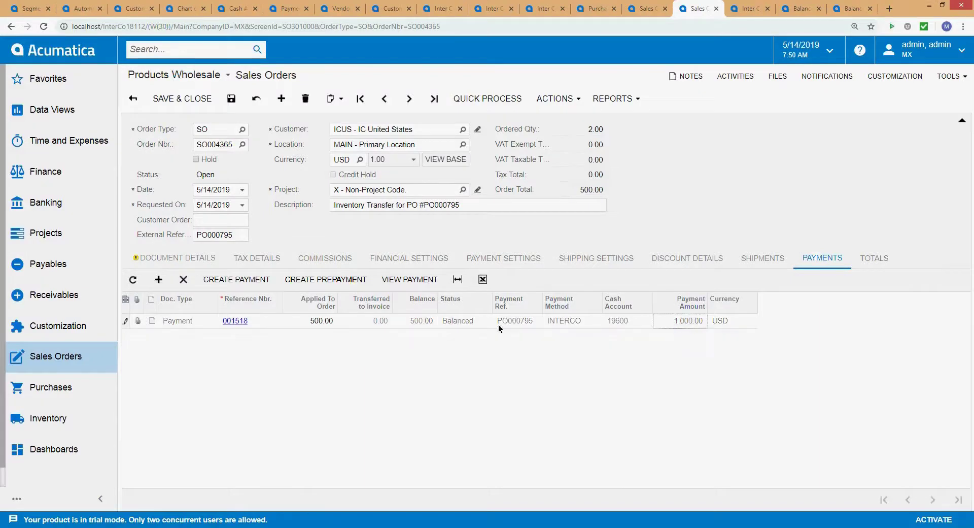
pyautogui.click(419, 325)
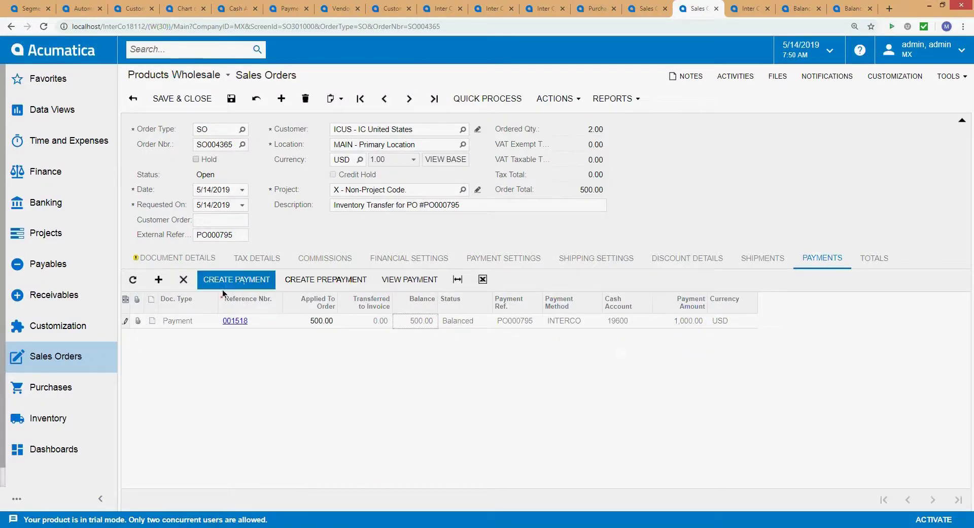
# - Open the Mexican order's payment record and set its payment amount to 500
pyautogui.click(236, 320)
pyautogui.click(236, 312)
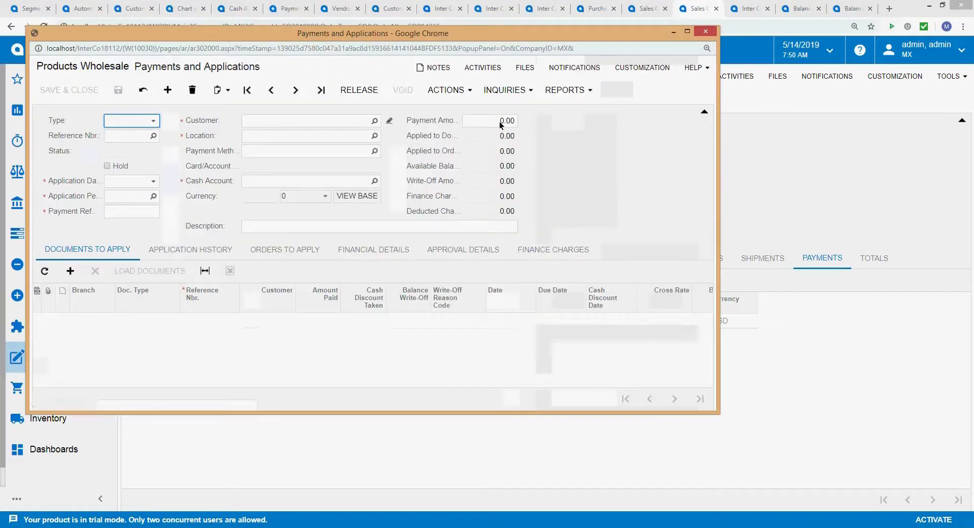
pyautogui.click(501, 121)
pyautogui.write('500')
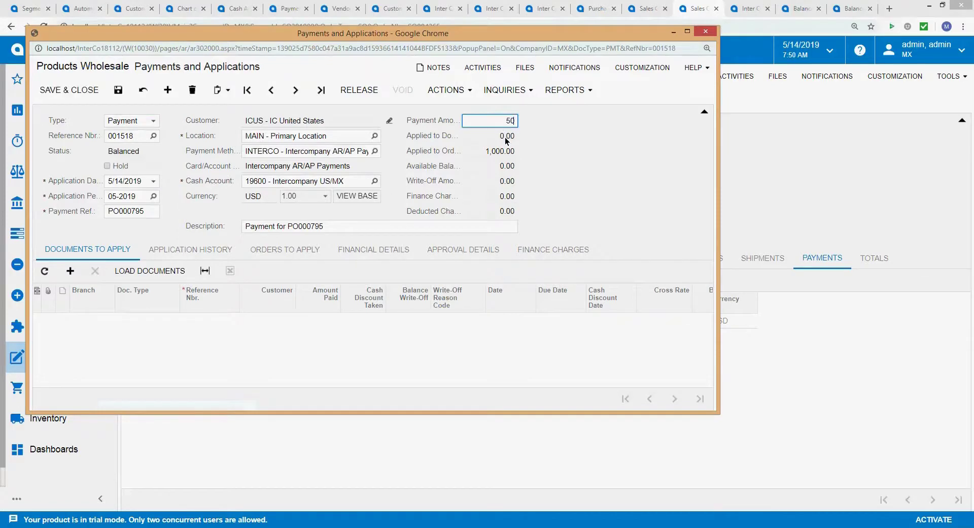
pyautogui.doubleClick(504, 136)
# - Set the amount applied to the order within the payment to 500, save and close it, and refresh the Mexican order's payments
pyautogui.click(190, 249)
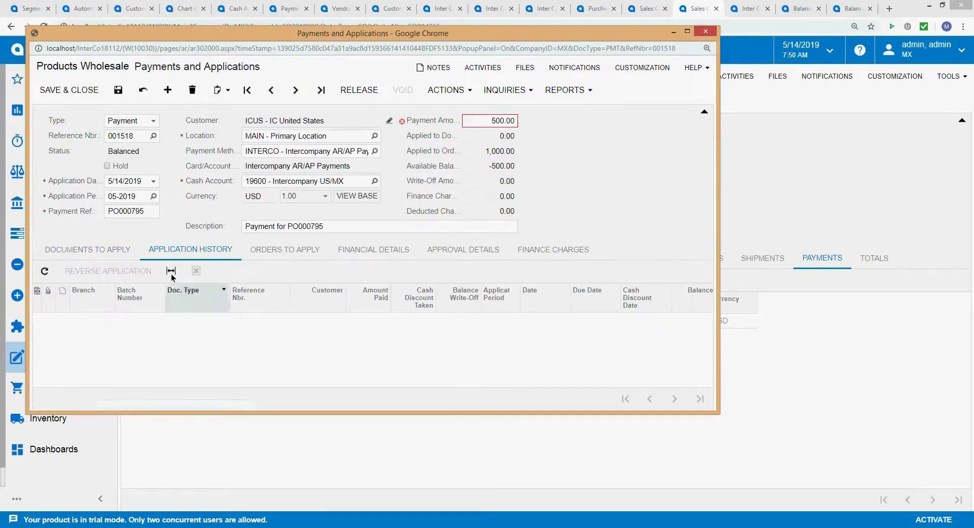
pyautogui.click(293, 249)
pyautogui.click(245, 319)
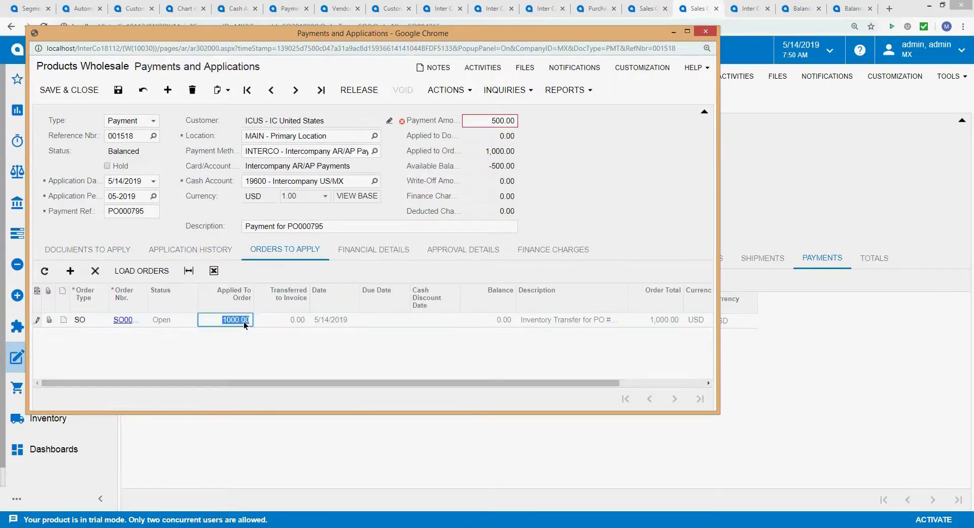
pyautogui.write('500')
pyautogui.press('Tab')
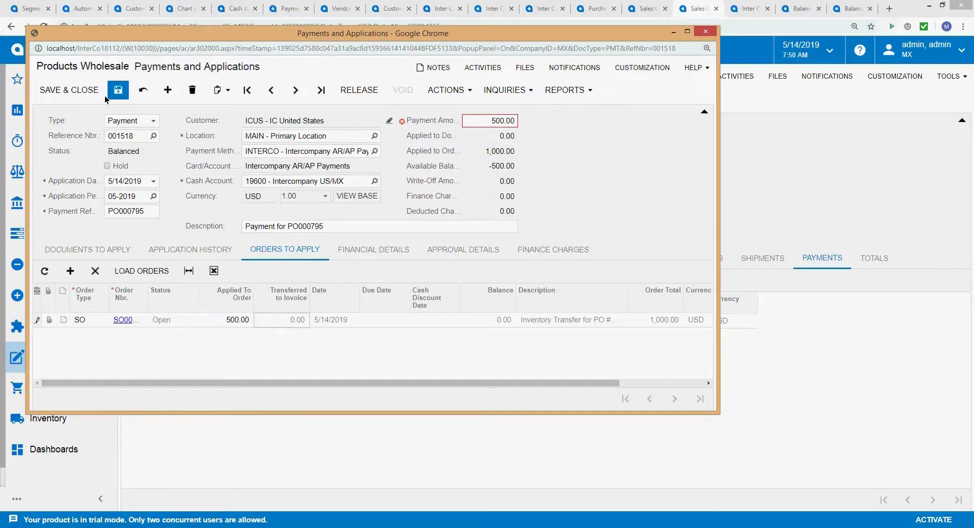
pyautogui.click(143, 126)
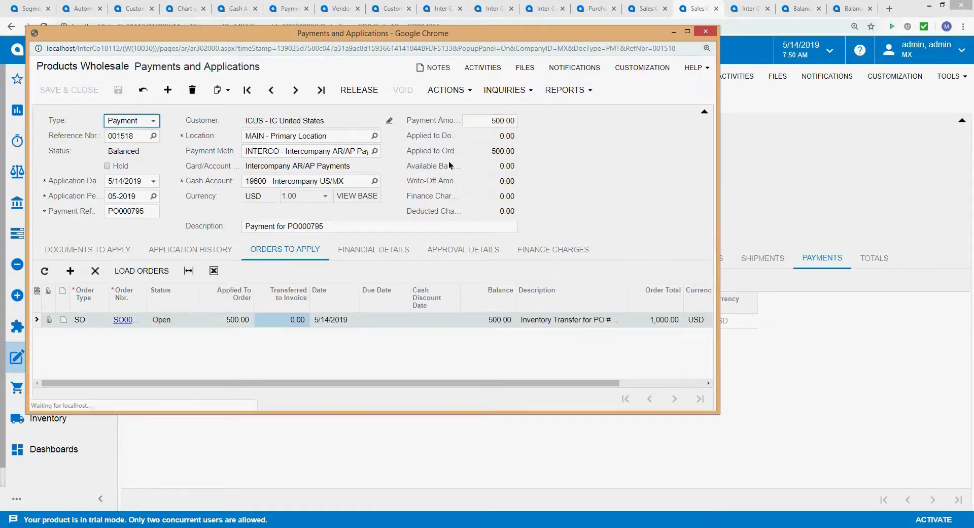
pyautogui.click(708, 34)
pyautogui.click(132, 281)
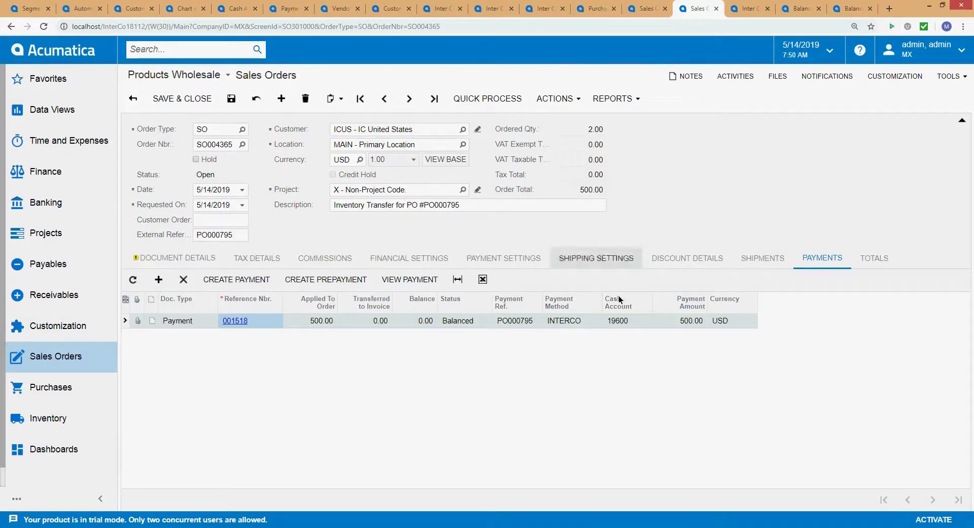
# - Open the payment record of the Canadian sales order and show the orders it applies to
pyautogui.click(647, 9)
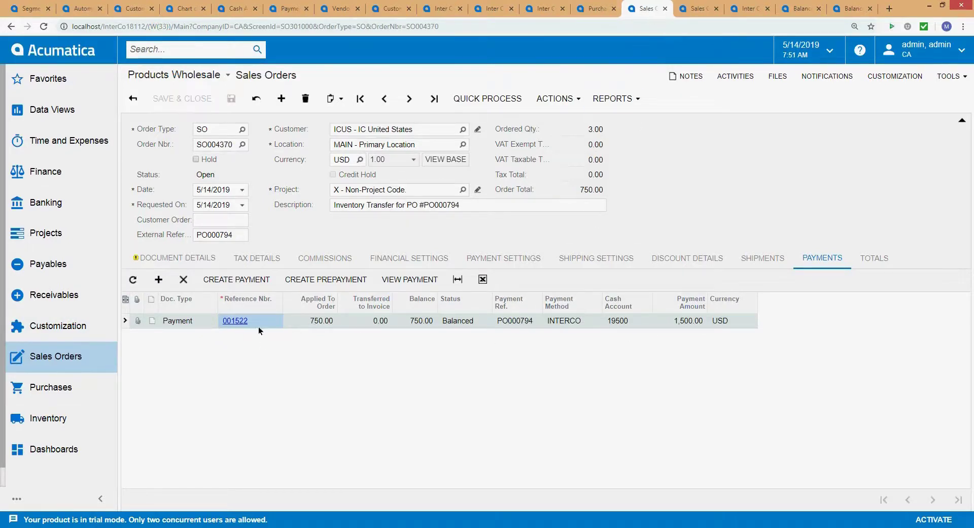
pyautogui.click(235, 320)
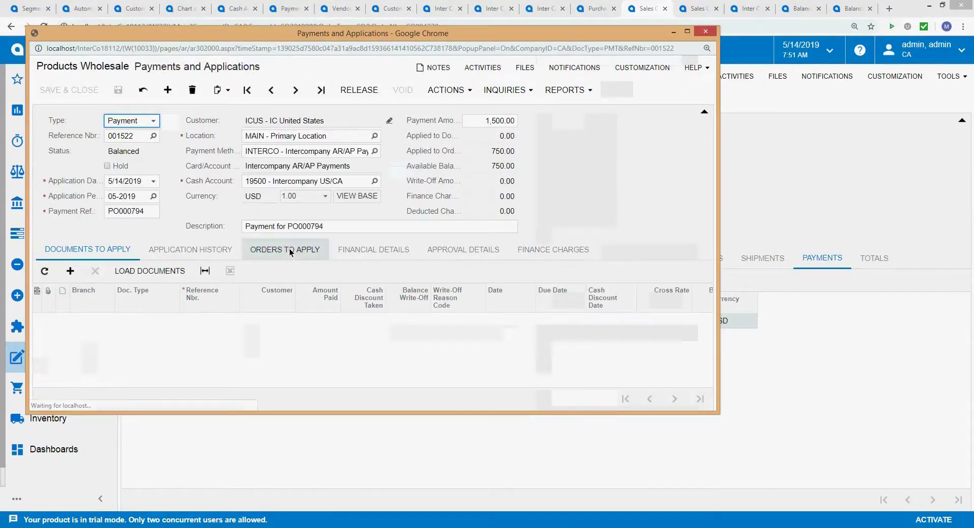
pyautogui.click(287, 250)
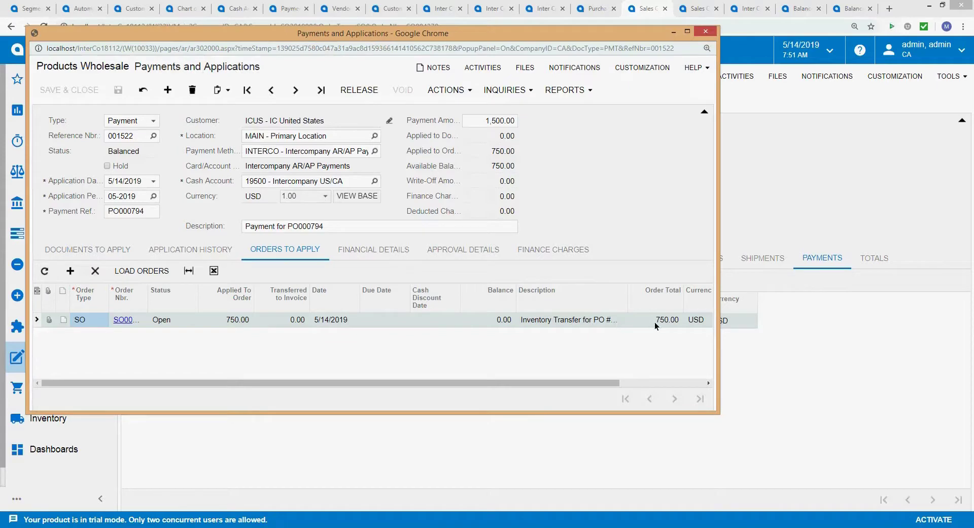
pyautogui.click(123, 319)
pyautogui.click(490, 50)
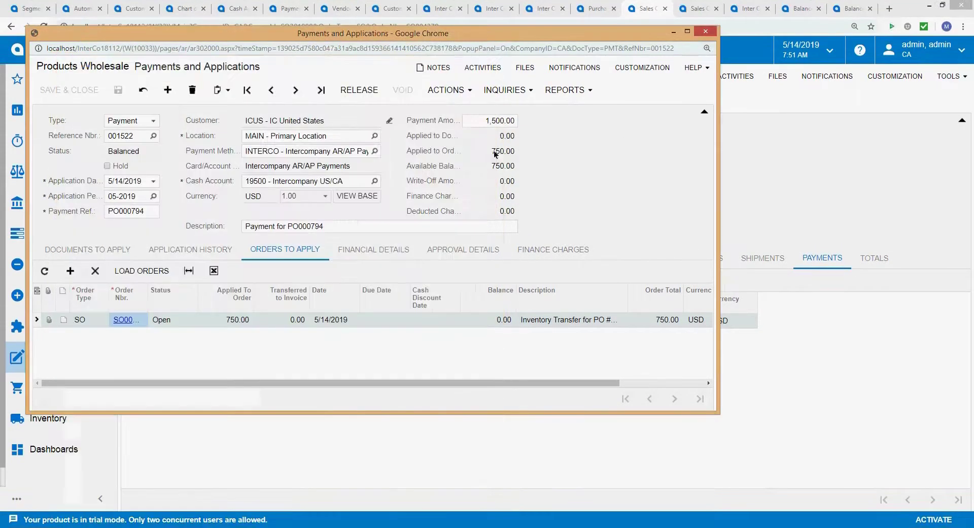
# - Set the payment amount of the Canadian order's payment to 750, save the payment and close it
pyautogui.click(504, 113)
pyautogui.write('750')
pyautogui.press('Tab')
pyautogui.click(119, 92)
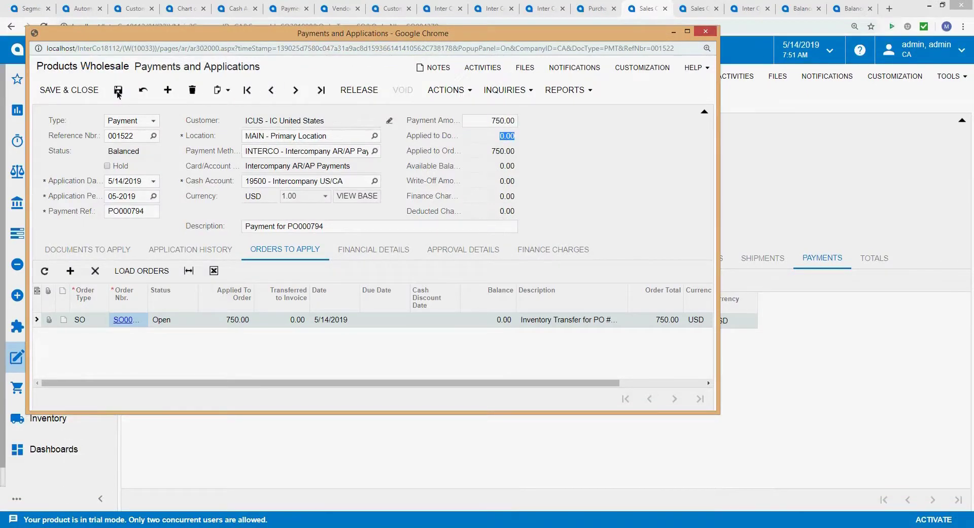
pyautogui.click(705, 32)
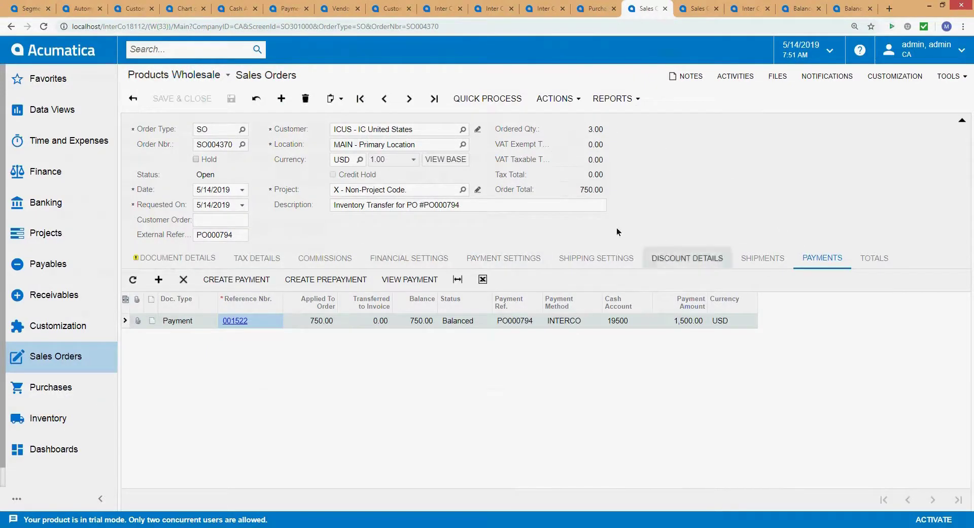
# - Create a shipment from the Canadian sales order dated 5/14/2019 from the WHOLESALE warehouse
pyautogui.click(164, 257)
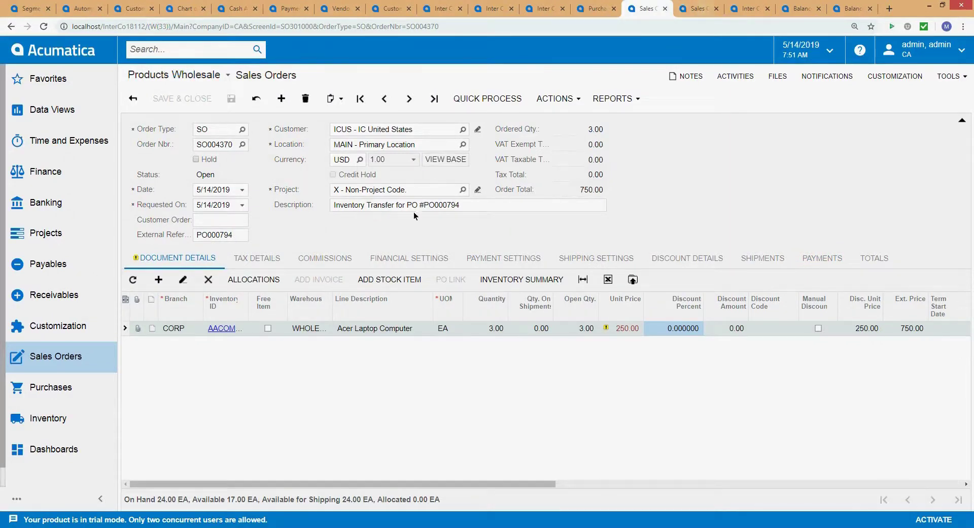
pyautogui.click(693, 13)
pyautogui.click(640, 16)
pyautogui.click(571, 105)
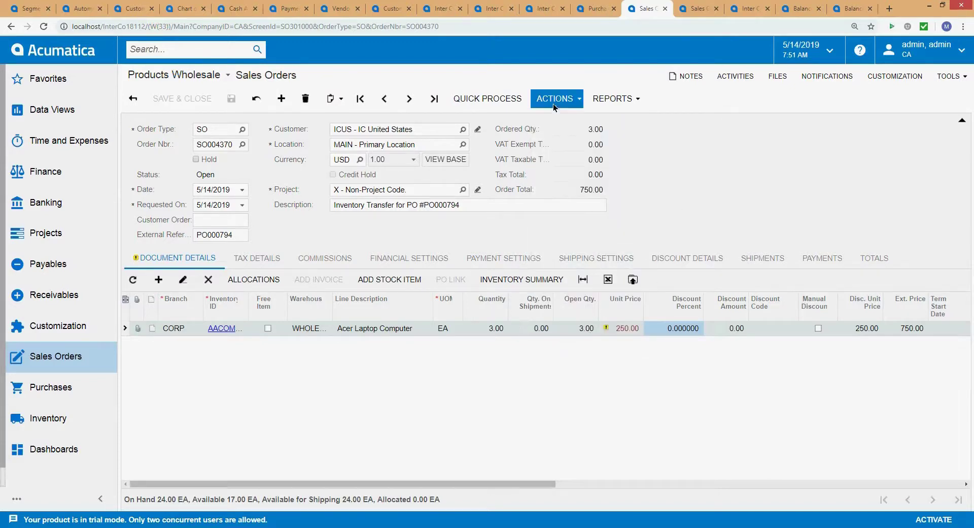
pyautogui.click(553, 104)
pyautogui.click(559, 118)
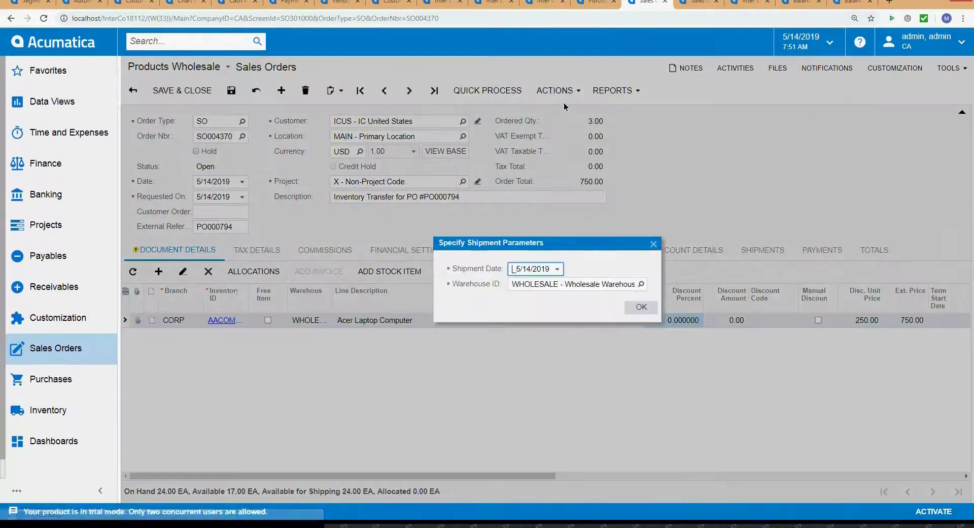
pyautogui.click(631, 307)
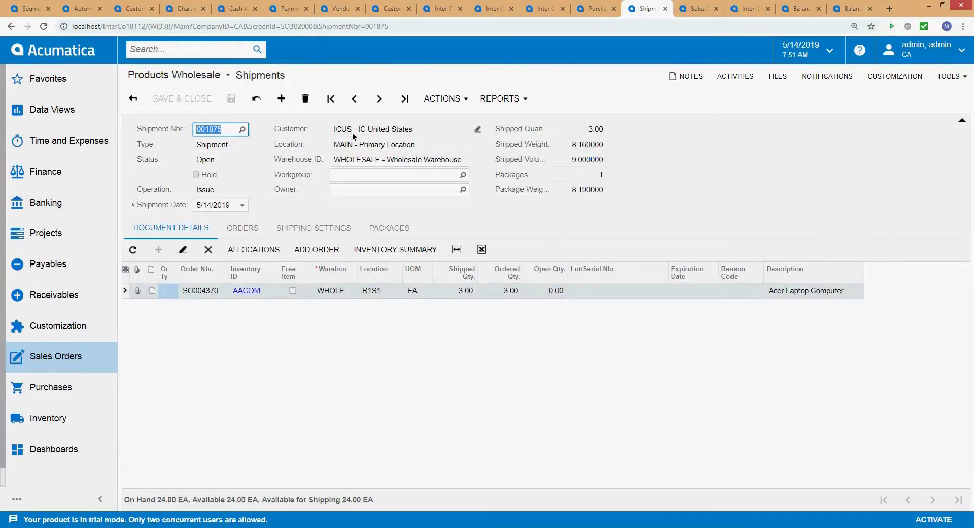
# - Set the shipped quantity of the Acer Laptop Computer line on the Canadian shipment to 2
pyautogui.click(353, 133)
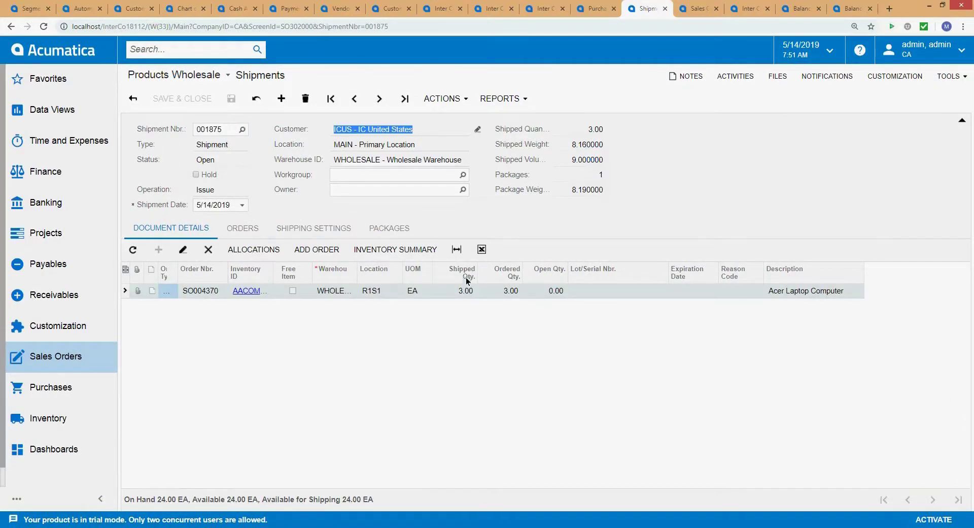
pyautogui.click(462, 294)
pyautogui.write('2')
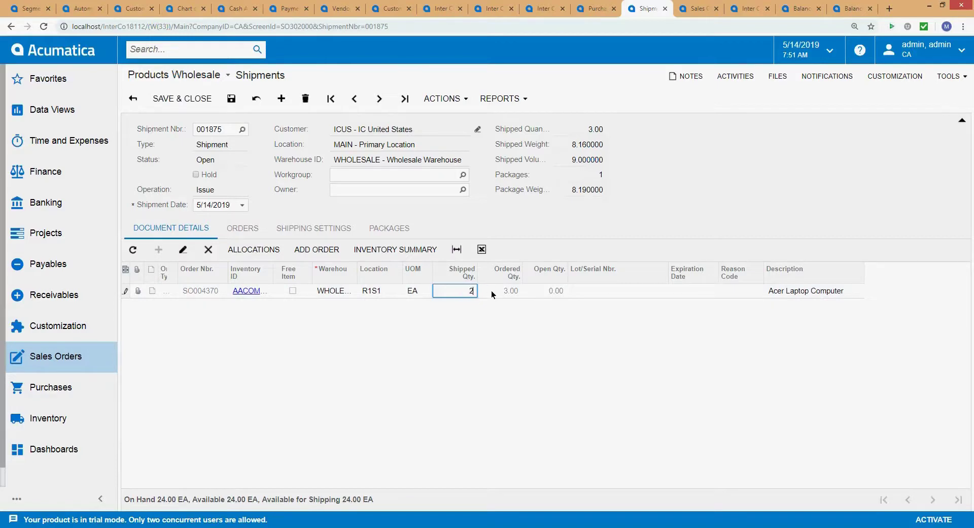
pyautogui.press('Tab')
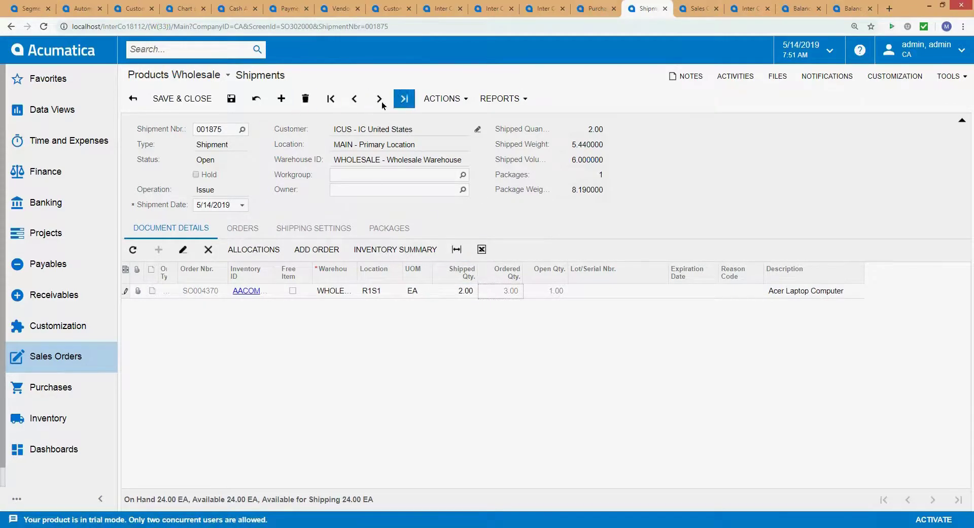
# - Mark the shipment's MEDIUM package as confirmed and enter tracking number 1Z-PO000794, based on the purchase order number
pyautogui.click(376, 230)
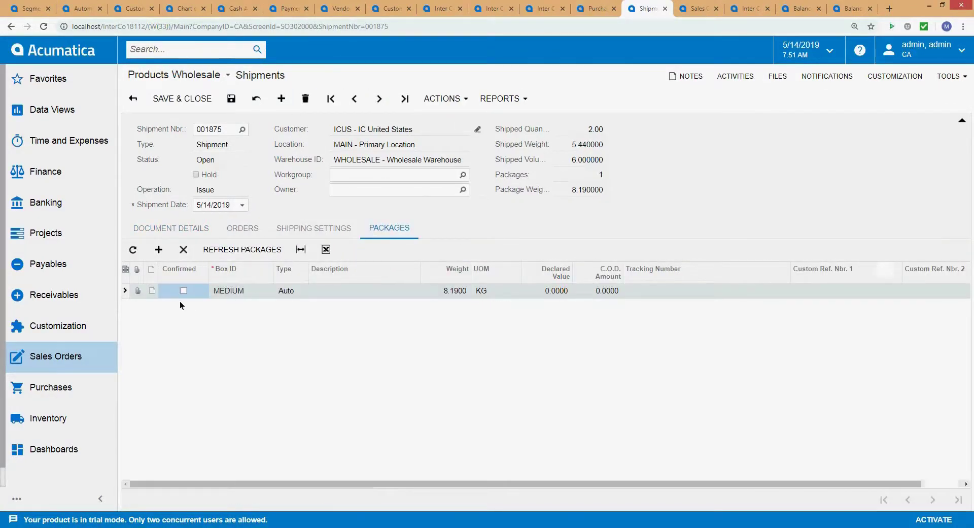
pyautogui.click(656, 291)
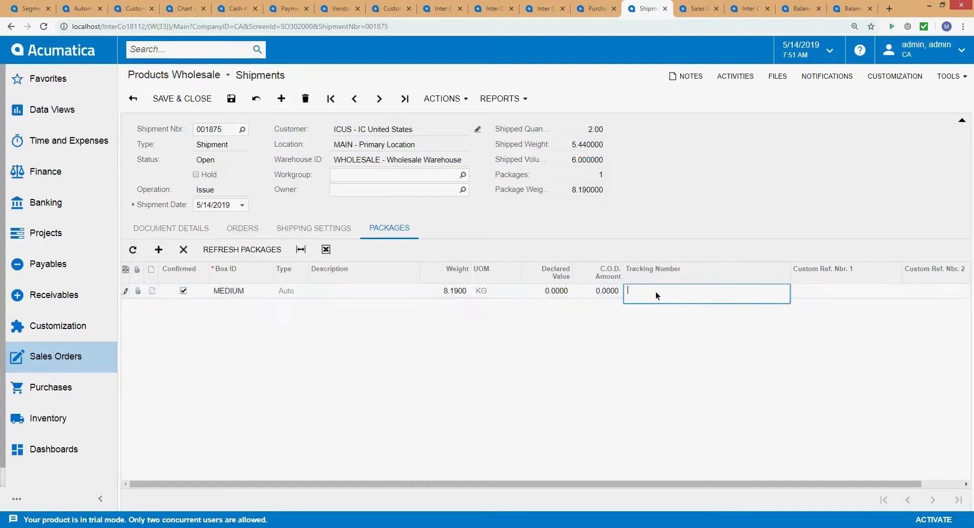
pyautogui.write('1Z')
pyautogui.click(597, 8)
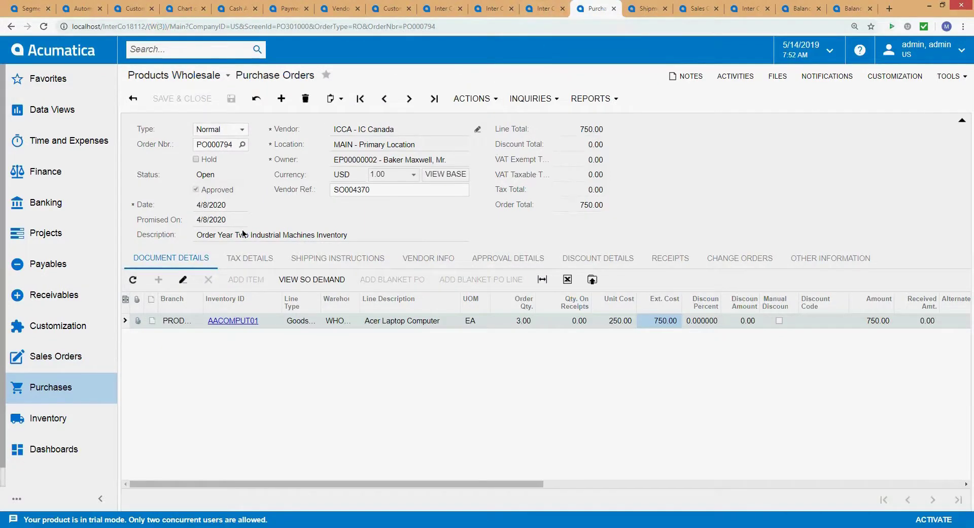
pyautogui.doubleClick(215, 144)
pyautogui.click(647, 9)
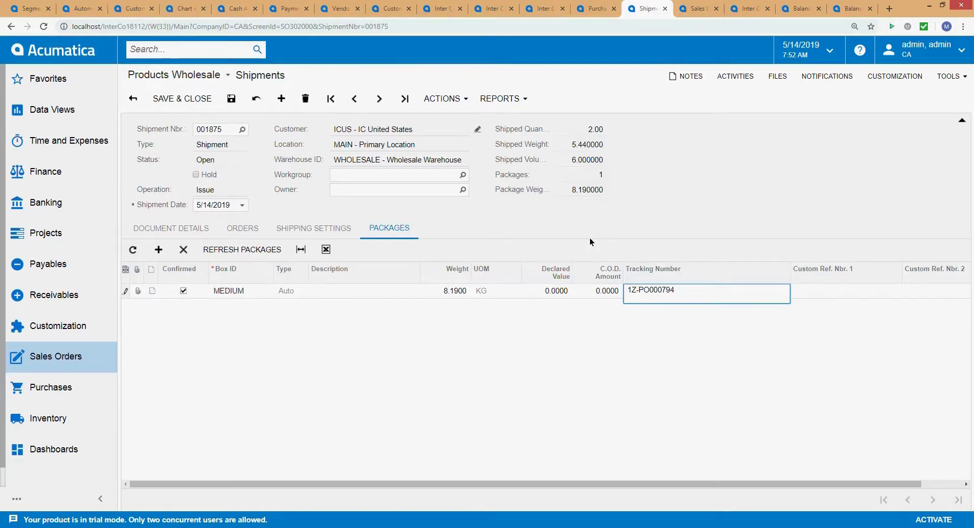
pyautogui.press('BackSpace')
# - Save the Canadian shipment and try to confirm it
pyautogui.click(231, 100)
pyautogui.click(444, 98)
pyautogui.click(452, 117)
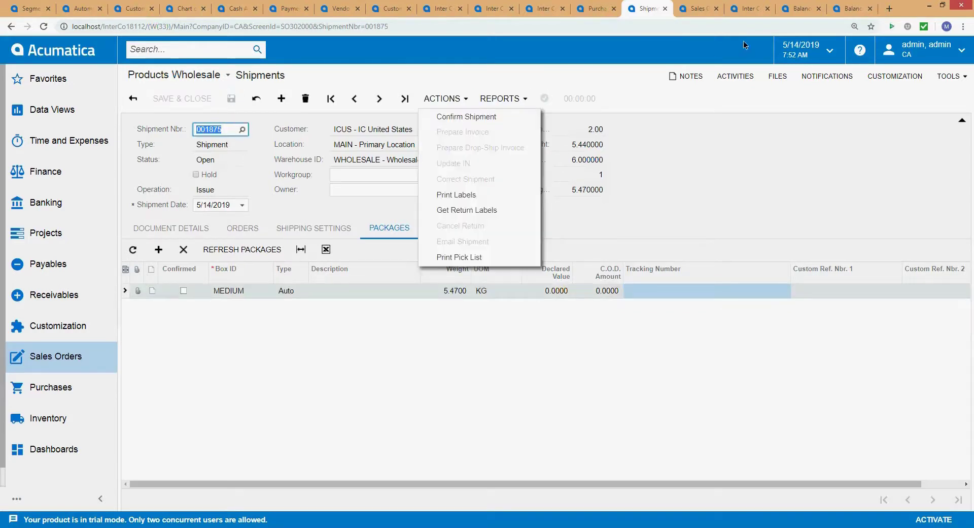
# - Reload the Canadian company's inter-company transactions to check for the shipment, and return to the shipment record
pyautogui.click(746, 8)
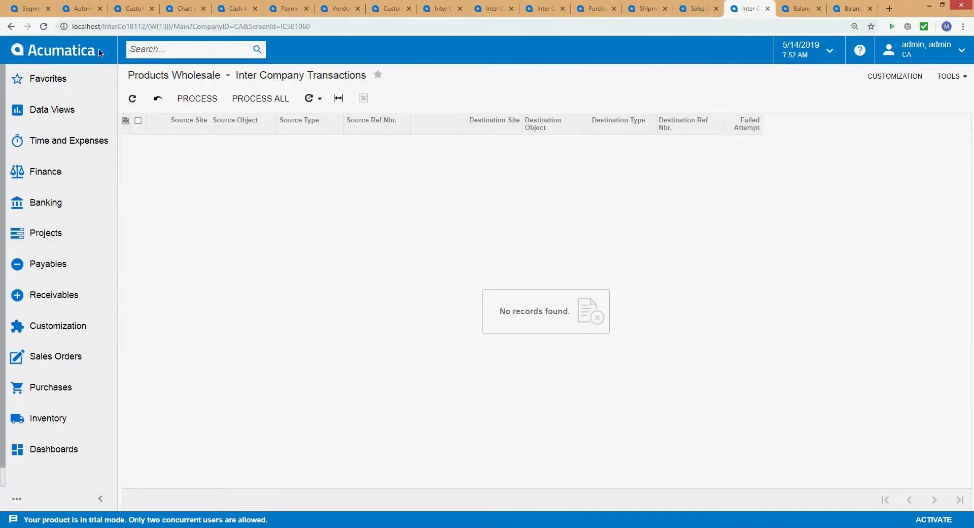
pyautogui.click(45, 32)
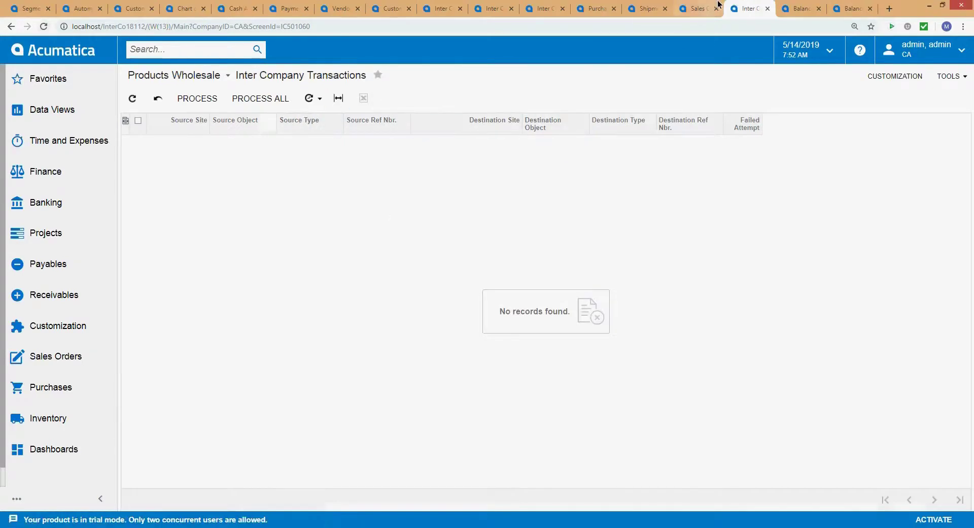
pyautogui.click(699, 1)
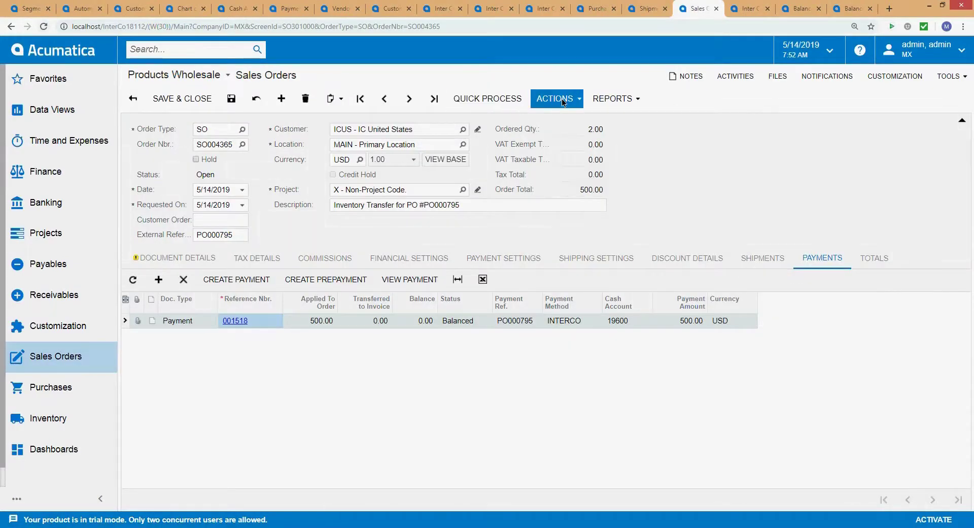
pyautogui.click(627, 10)
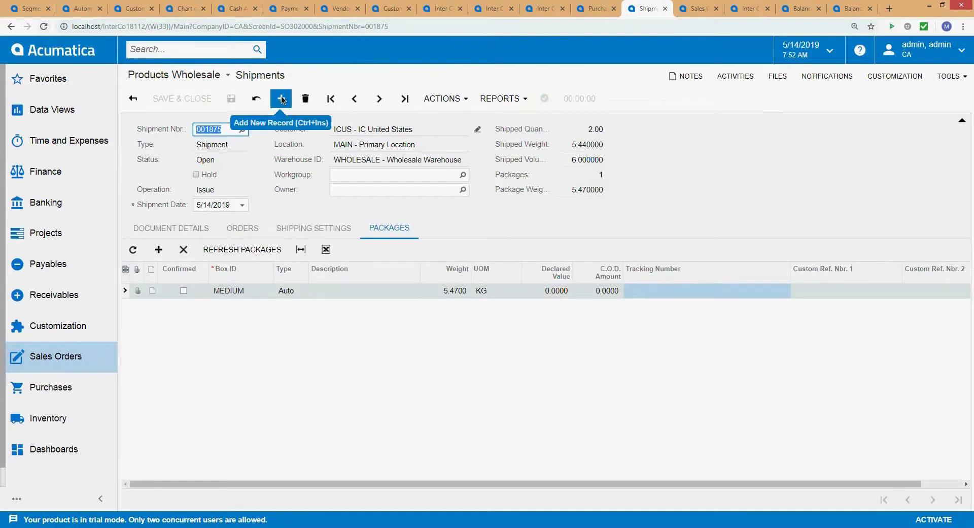
# - Confirm the Canadian shipment and reopen it for correction with Correct Shipment
pyautogui.click(445, 98)
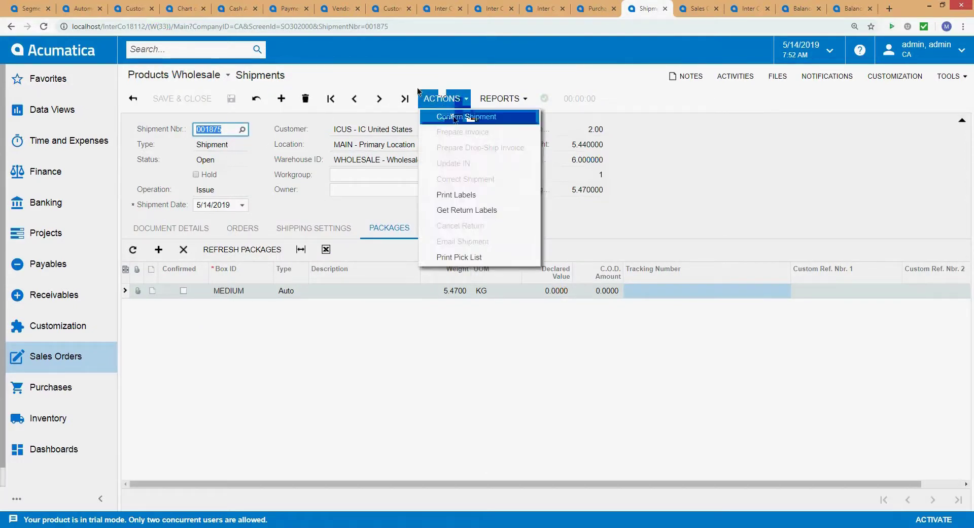
pyautogui.click(453, 117)
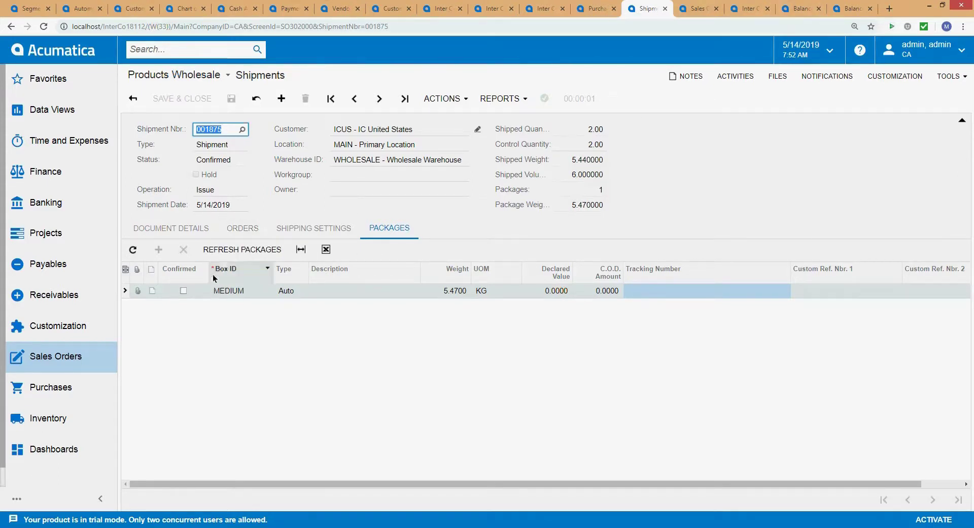
pyautogui.click(441, 98)
pyautogui.click(454, 185)
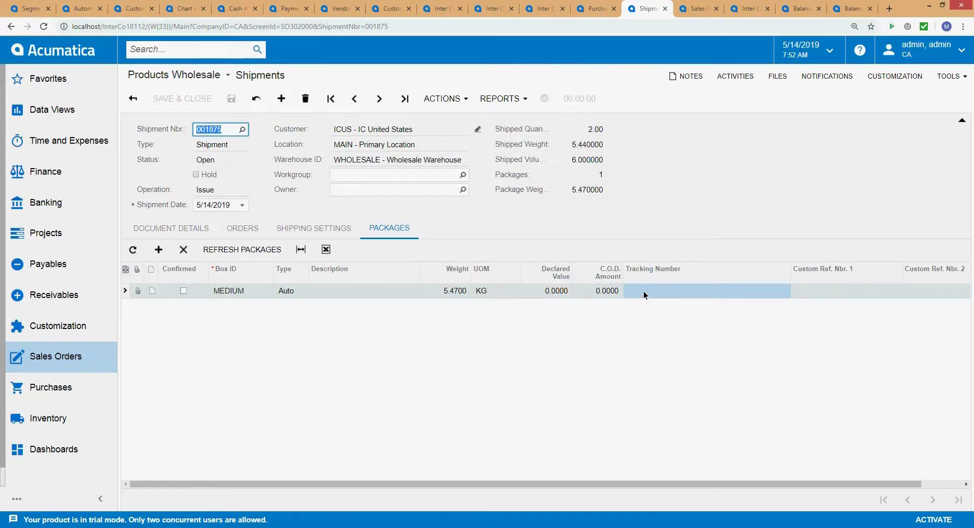
# - Mark the MEDIUM package as confirmed with tracking number 1zPO000794 and save the shipment
pyautogui.click(184, 291)
pyautogui.click(658, 293)
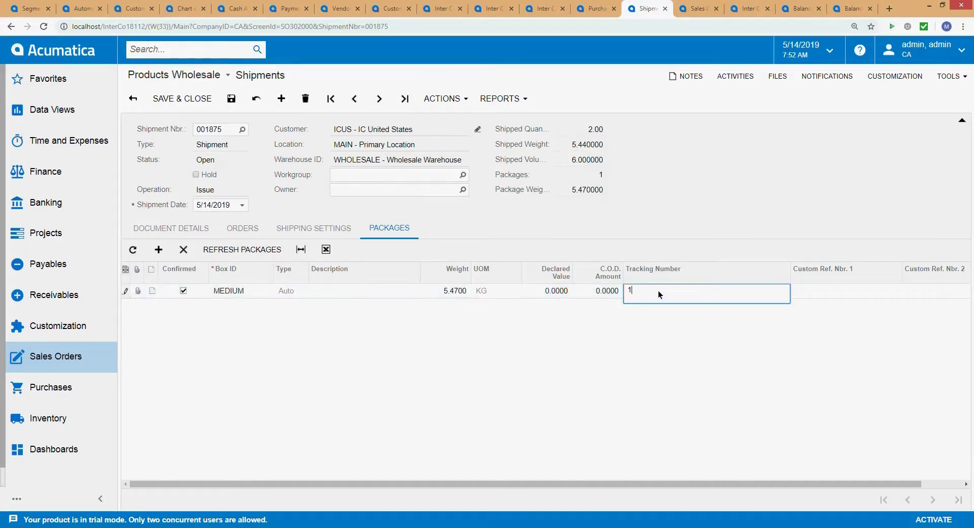
pyautogui.write('1zPO000794')
pyautogui.press('Tab')
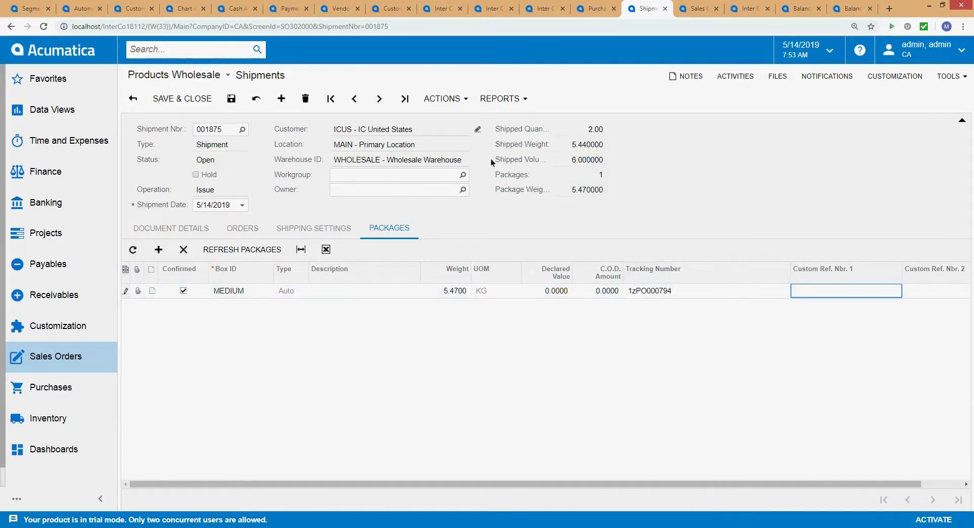
pyautogui.click(231, 100)
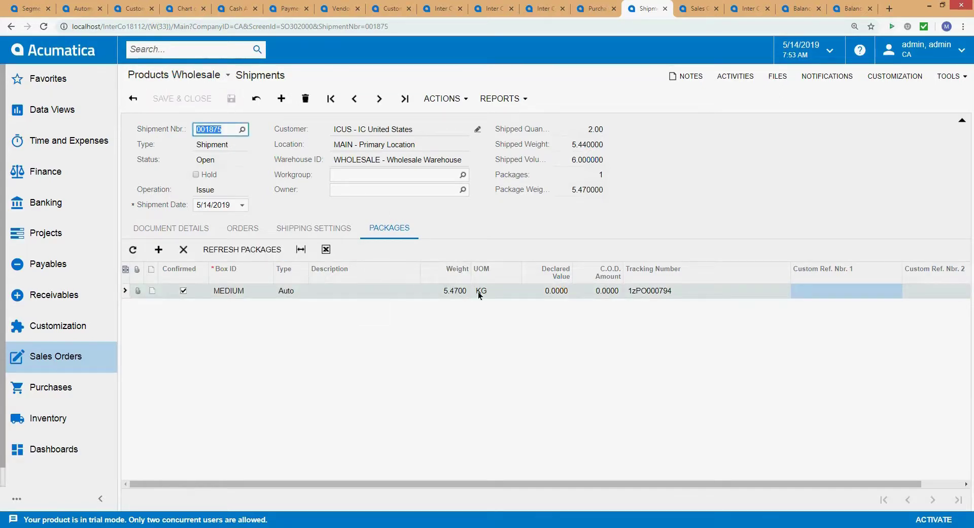
# - Review the shipment's document details and confirm the Canadian shipment with its tracking number in place
pyautogui.click(148, 231)
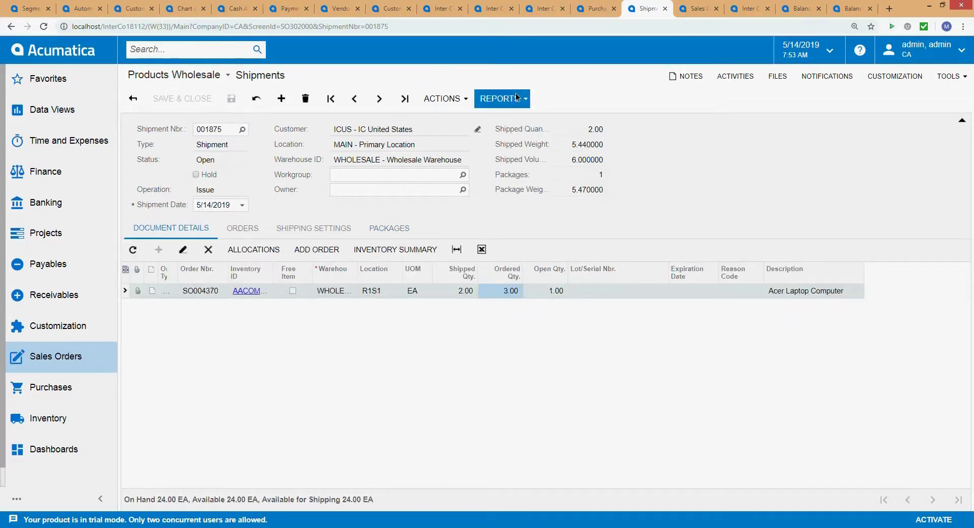
pyautogui.click(443, 99)
pyautogui.click(464, 123)
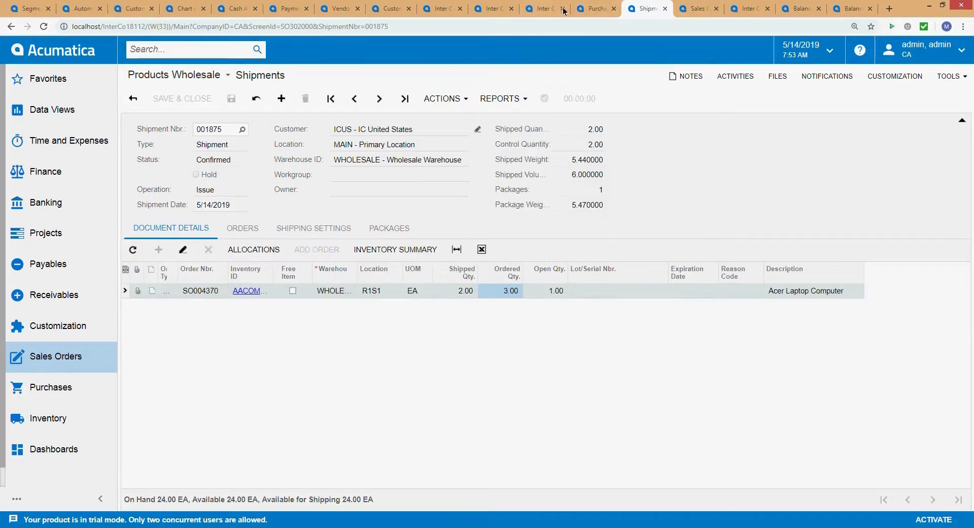
# - Reload the US and Canadian inter-company transactions lists and examine the Canadian shipment's transaction to the US company
pyautogui.click(541, 10)
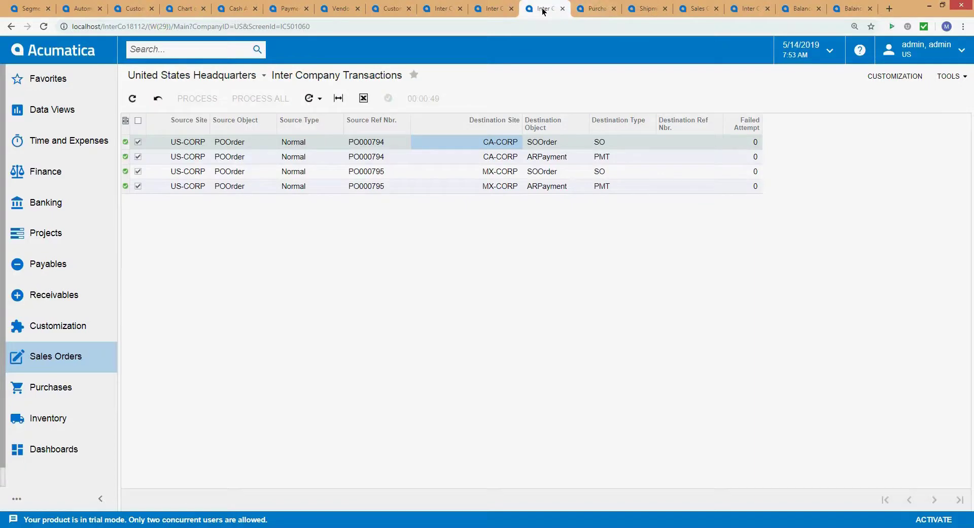
pyautogui.click(45, 28)
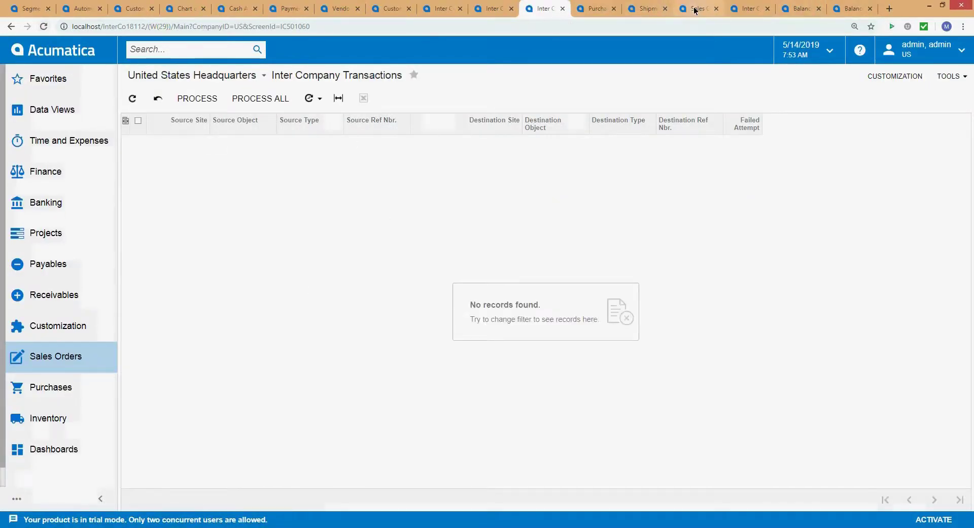
pyautogui.click(751, 5)
pyautogui.moveTo(751, 11); pyautogui.dragTo(596, 9)
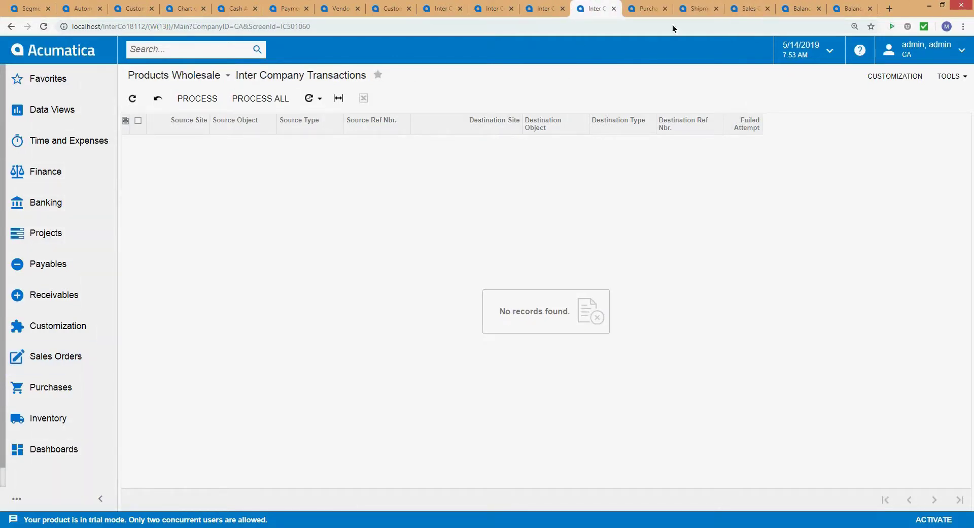
pyautogui.click(40, 28)
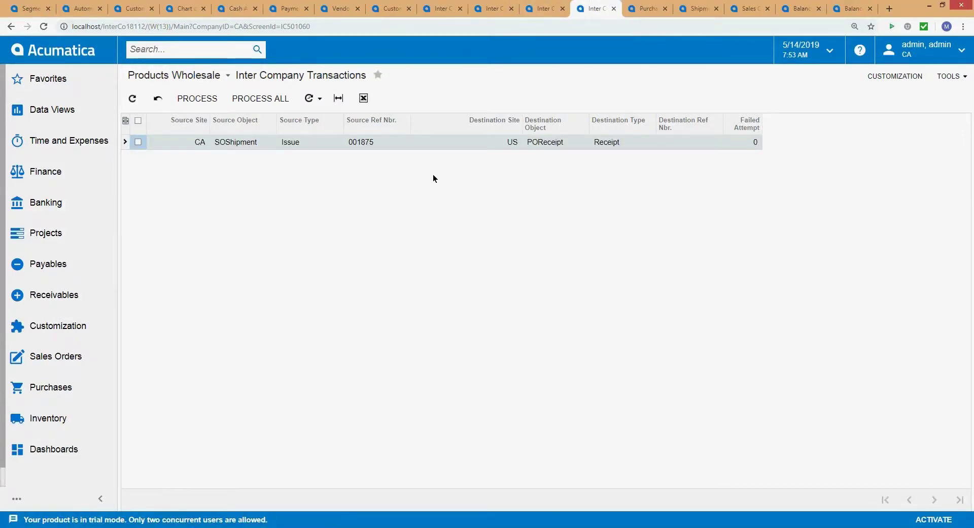
pyautogui.click(243, 146)
pyautogui.click(316, 144)
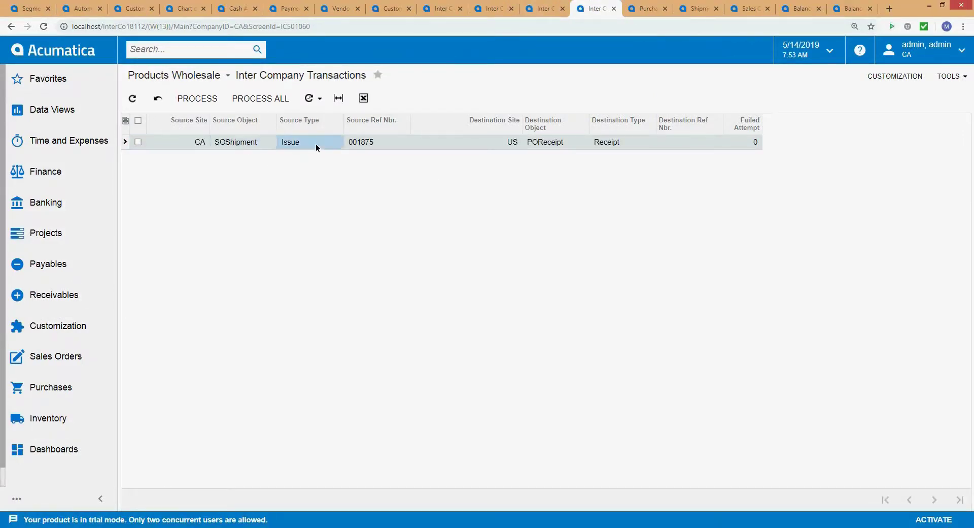
# - Examine the source and destination site, object, type and reference number of the Canadian shipment's pending inter-company transaction
pyautogui.click(244, 141)
pyautogui.click(289, 143)
pyautogui.click(178, 142)
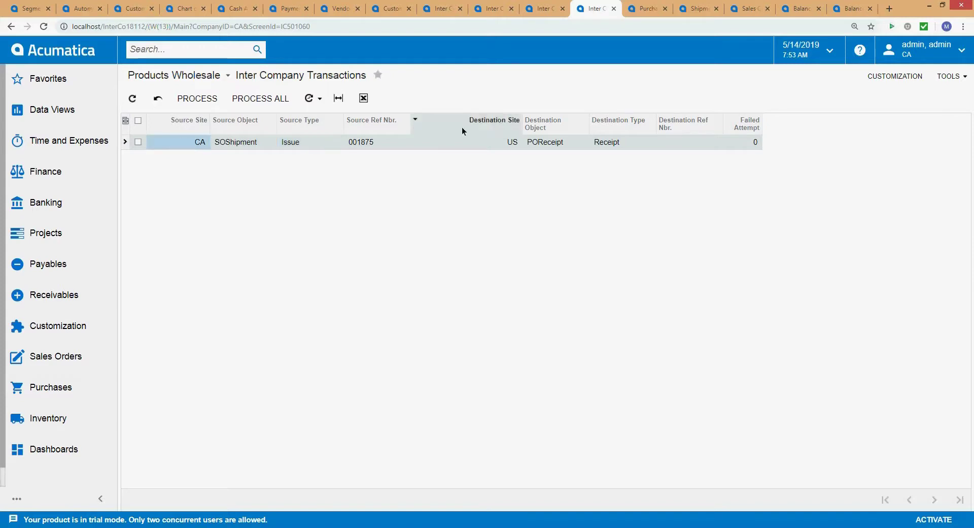
pyautogui.click(504, 142)
pyautogui.click(564, 145)
pyautogui.click(605, 142)
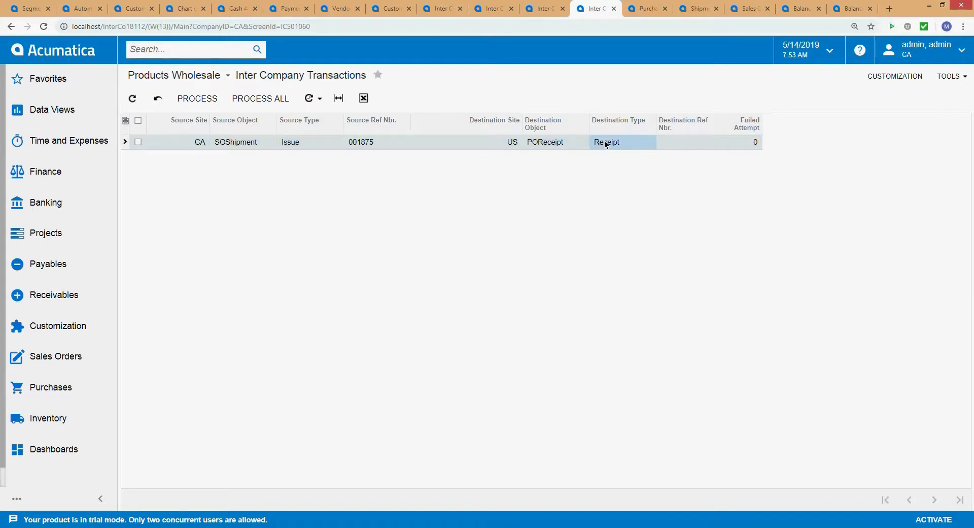
pyautogui.click(504, 147)
pyautogui.click(558, 144)
pyautogui.click(604, 143)
pyautogui.click(665, 144)
pyautogui.click(368, 144)
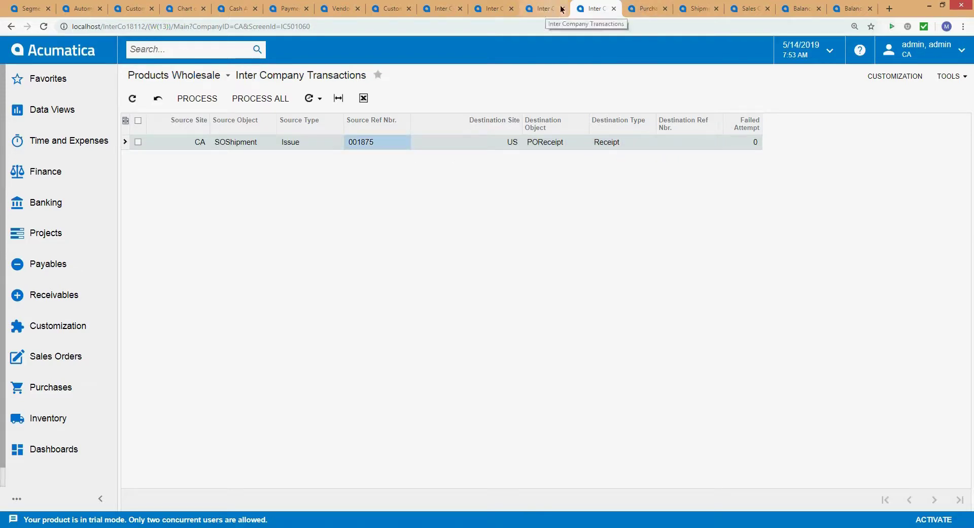
# - Review the confirmed Canadian shipment and check the receipts recorded on the US purchase order
pyautogui.click(696, 11)
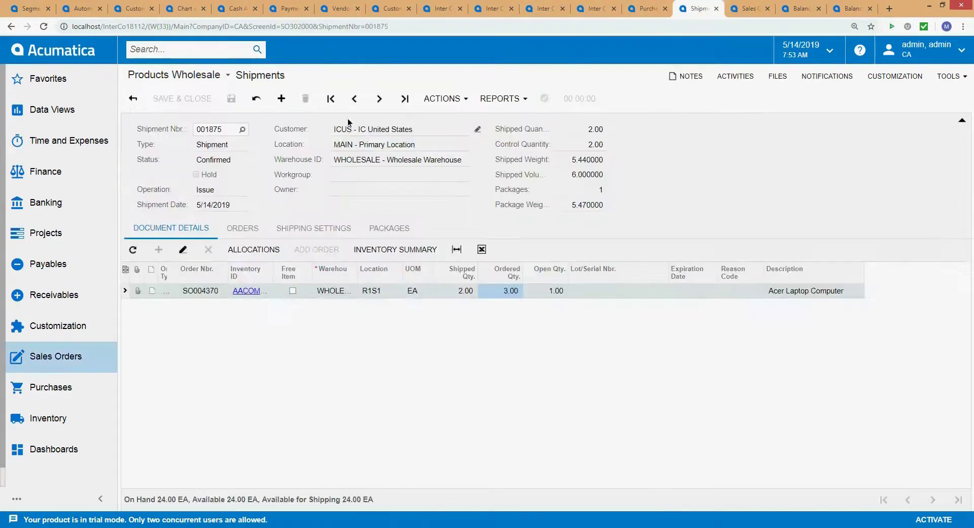
pyautogui.click(220, 133)
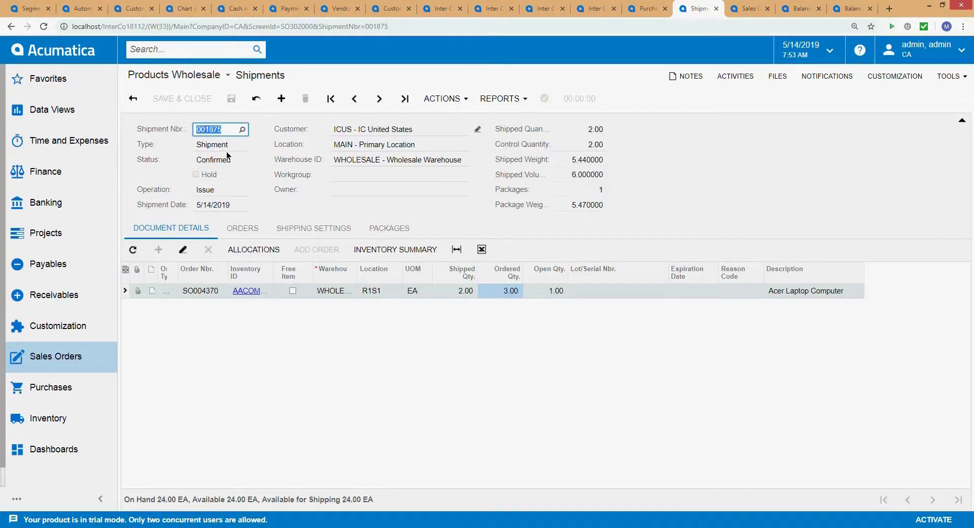
pyautogui.click(635, 10)
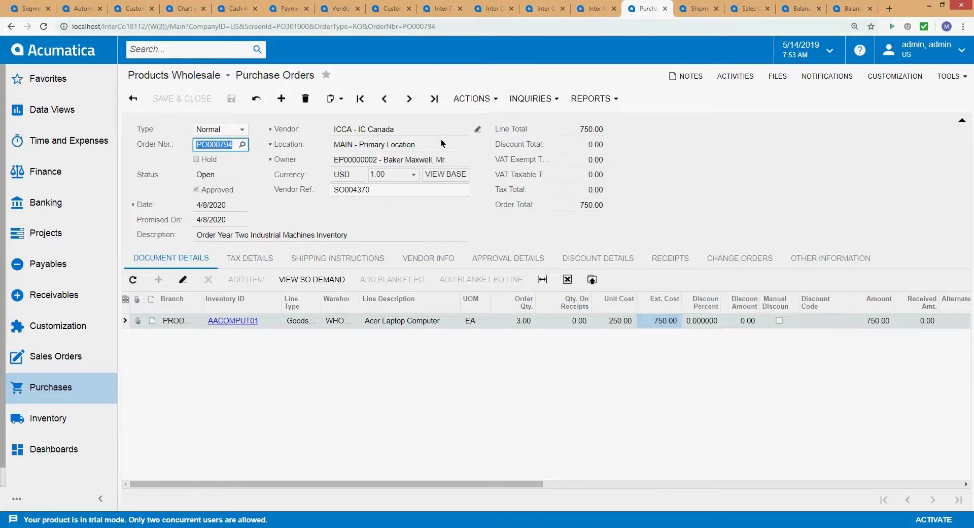
pyautogui.click(679, 258)
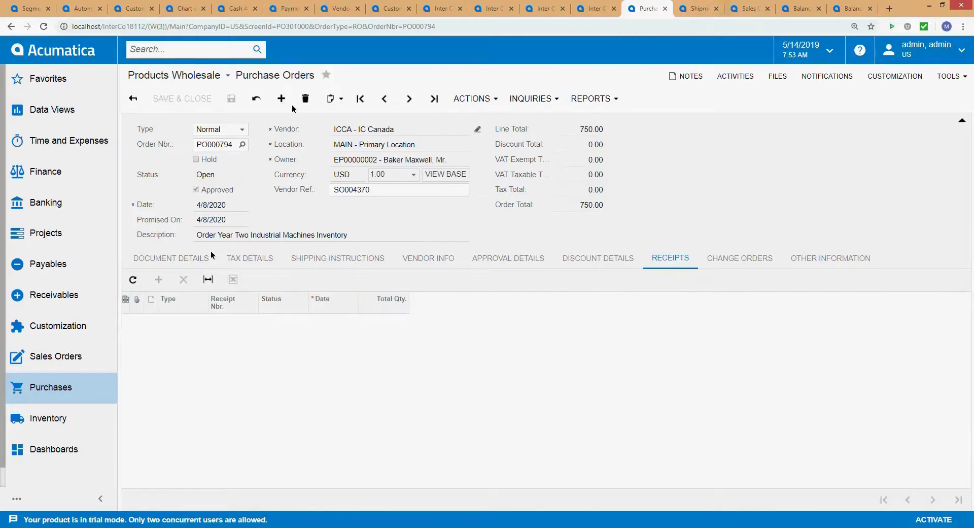
pyautogui.click(699, 9)
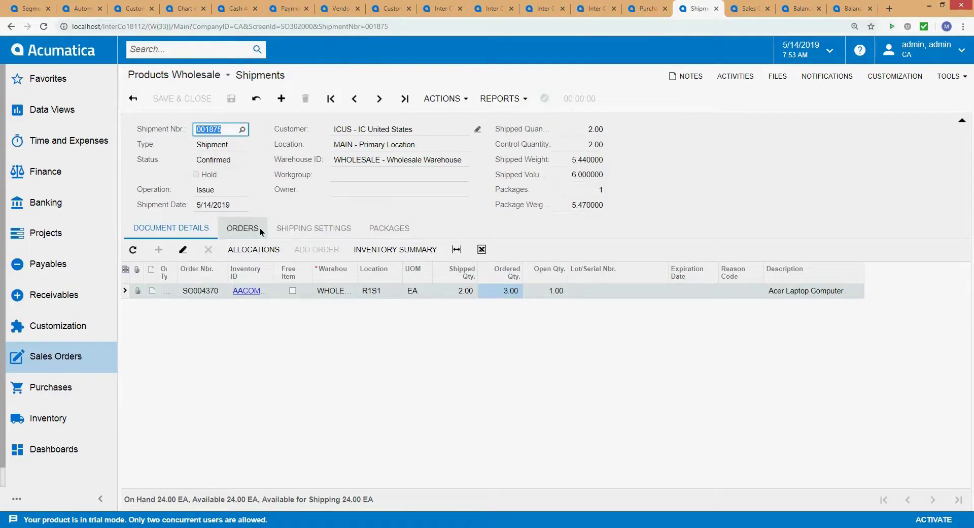
pyautogui.click(750, 9)
# - Process all pending transactions in the Canadian inter-company list to send the shipment to the US company
pyautogui.click(597, 11)
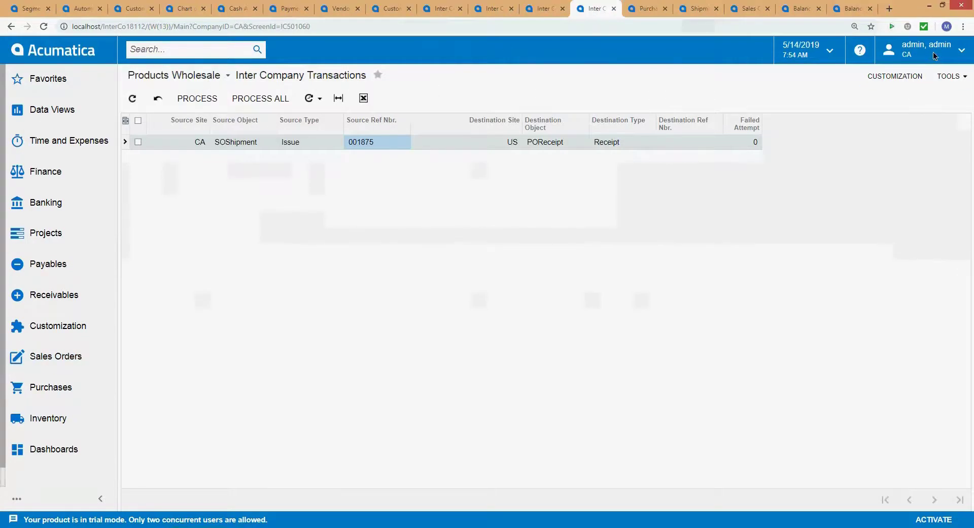
pyautogui.click(260, 99)
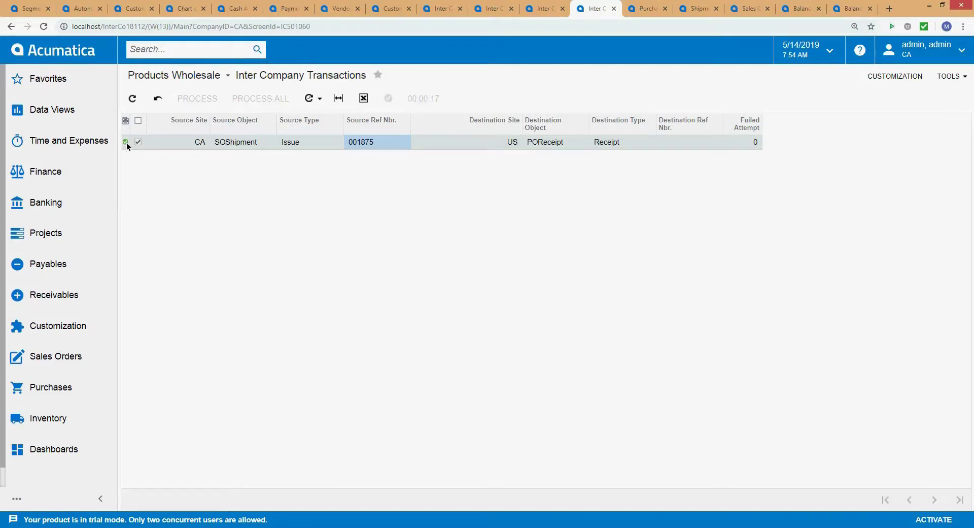
pyautogui.moveTo(127, 146)
# - Reload the Canadian shipment and the US purchase order's receipts list, and check the receipt's total quantity
pyautogui.click(647, 8)
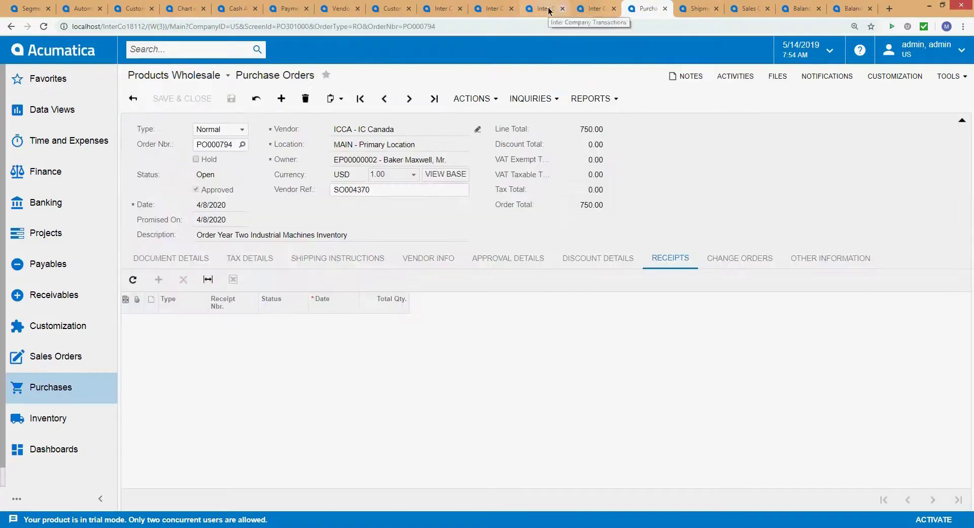
pyautogui.click(696, 8)
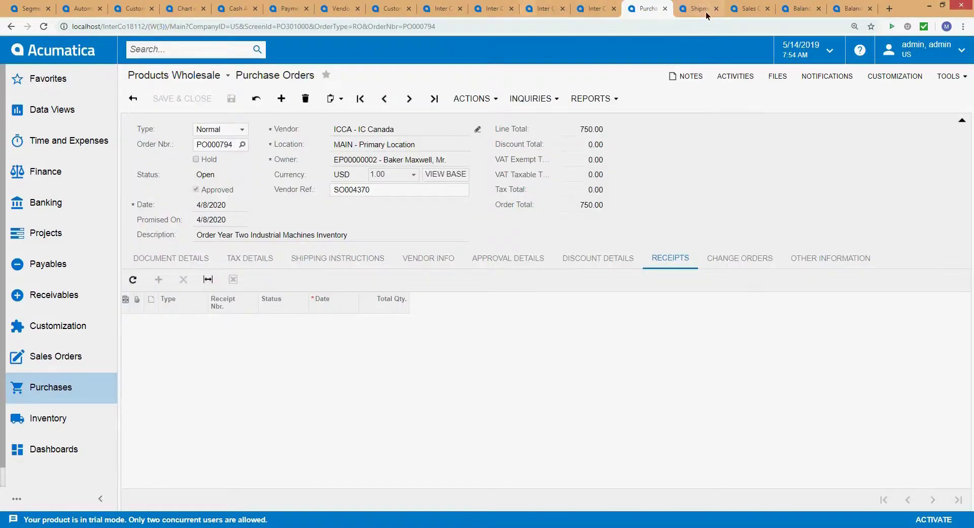
pyautogui.click(257, 100)
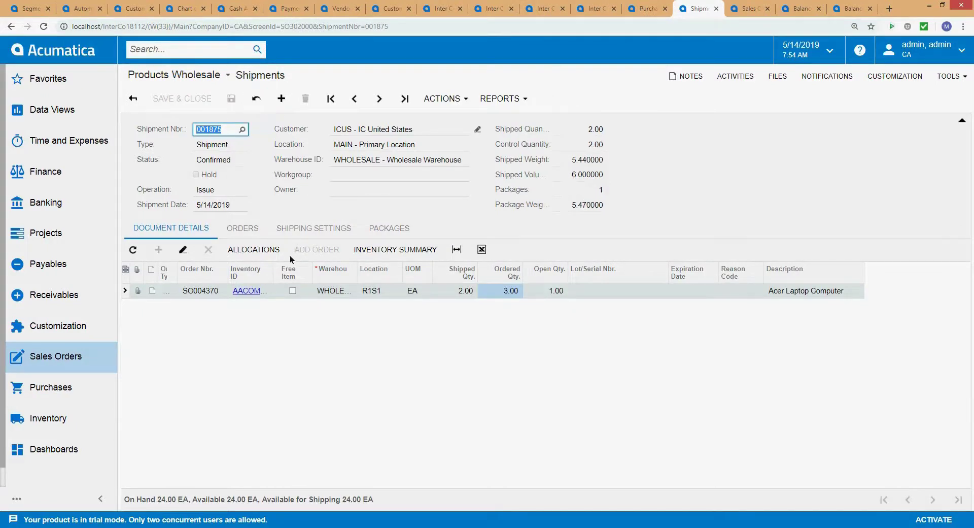
pyautogui.click(647, 9)
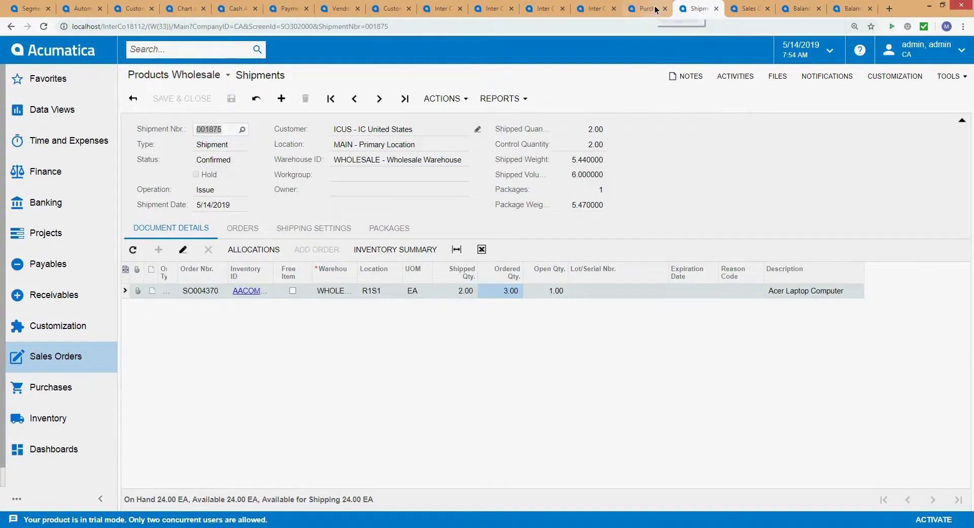
pyautogui.click(134, 281)
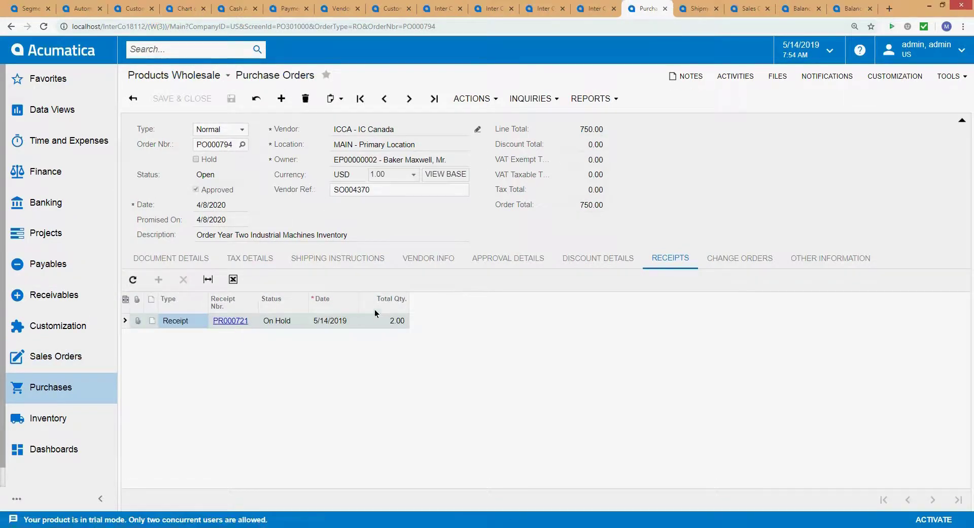
pyautogui.click(378, 322)
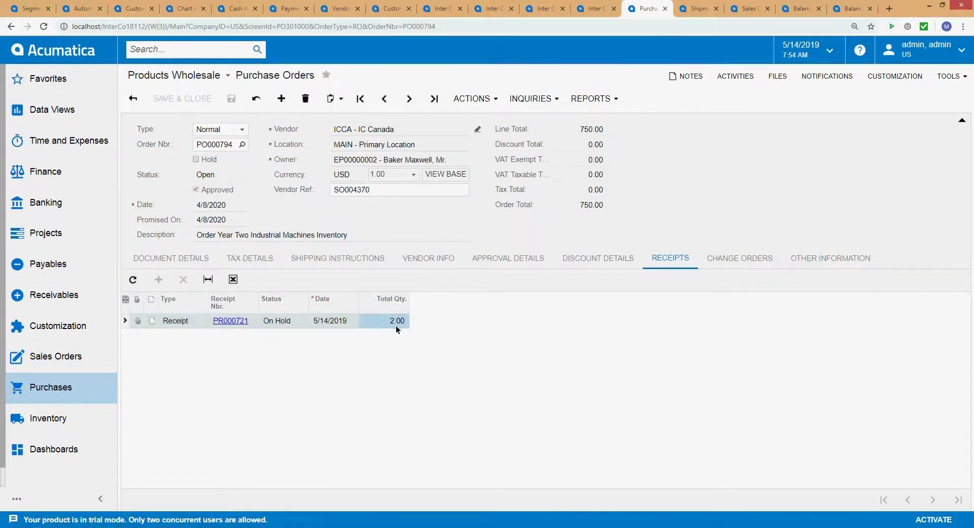
# - Open the purchase receipt from the US purchase order and examine the sales order and tracking numbers in its vendor reference
pyautogui.click(232, 321)
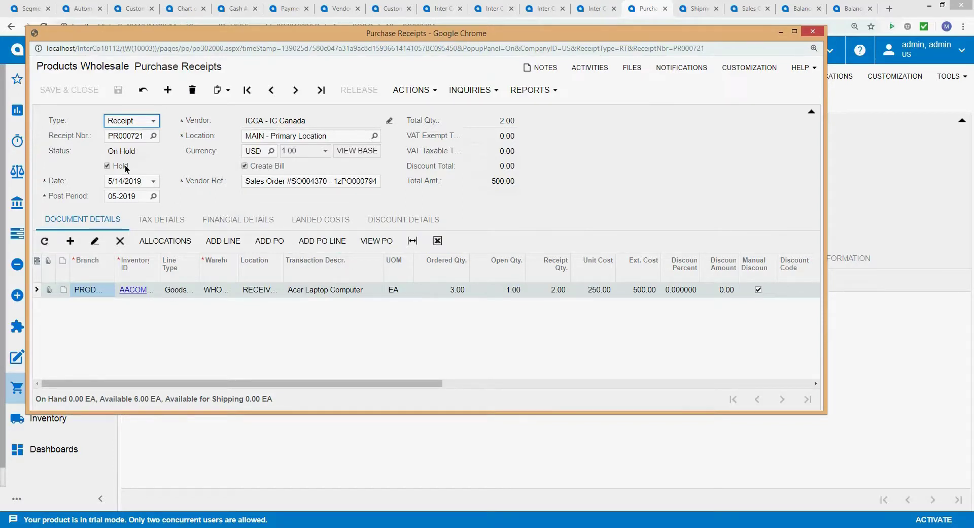
pyautogui.click(298, 181)
pyautogui.click(323, 183)
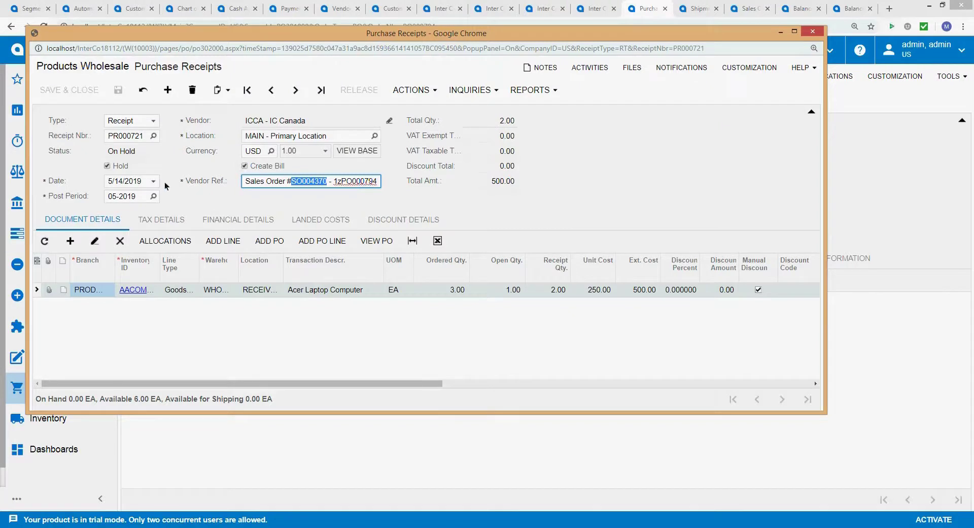
pyautogui.click(336, 185)
pyautogui.doubleClick(336, 183)
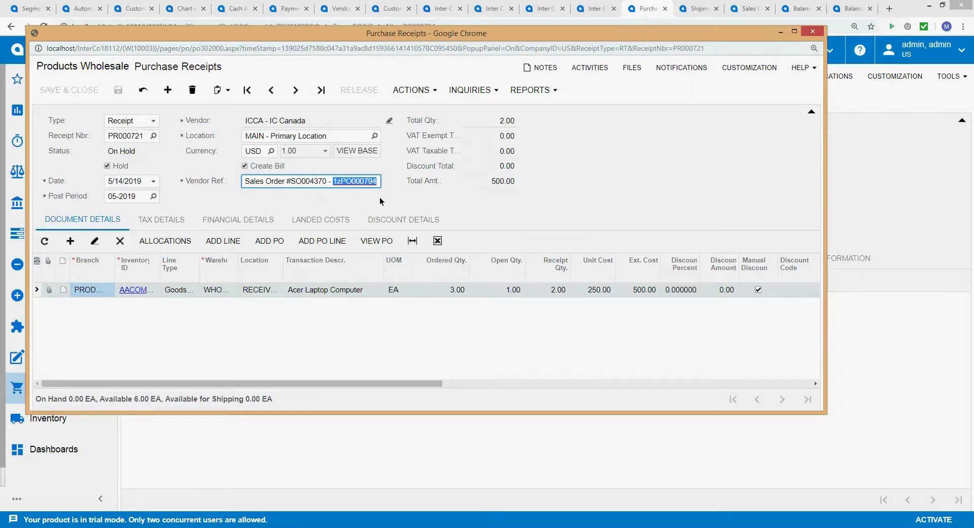
pyautogui.click(329, 192)
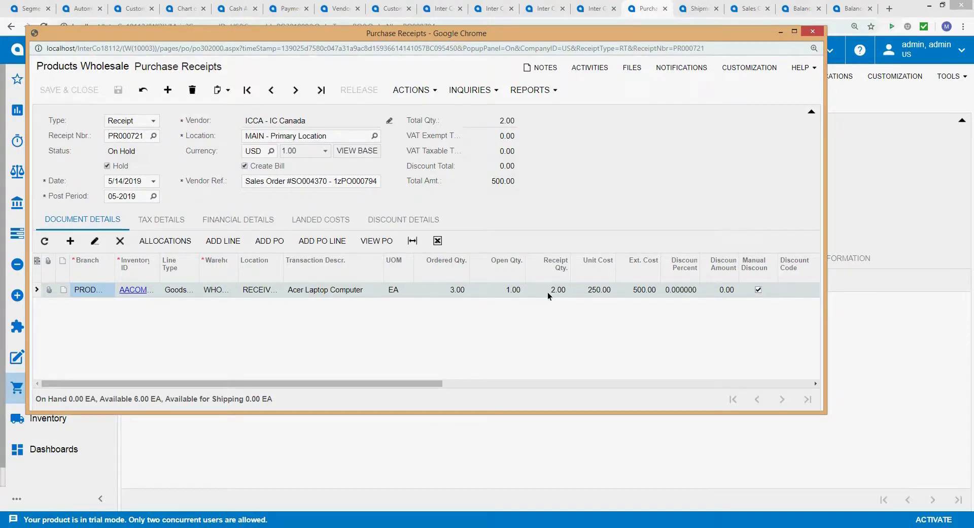
# - Take the US purchase receipt off hold and release it with Create Bill enabled
pyautogui.click(412, 91)
pyautogui.click(107, 165)
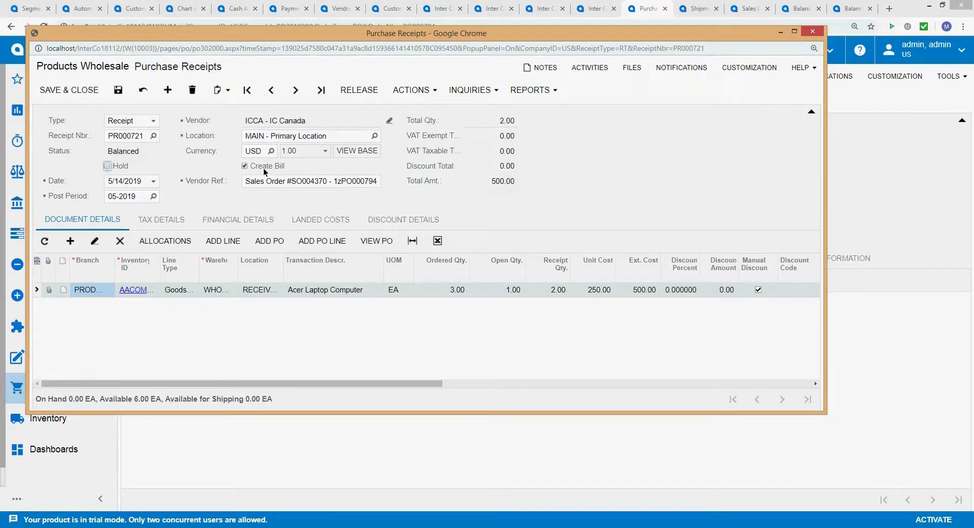
pyautogui.click(369, 92)
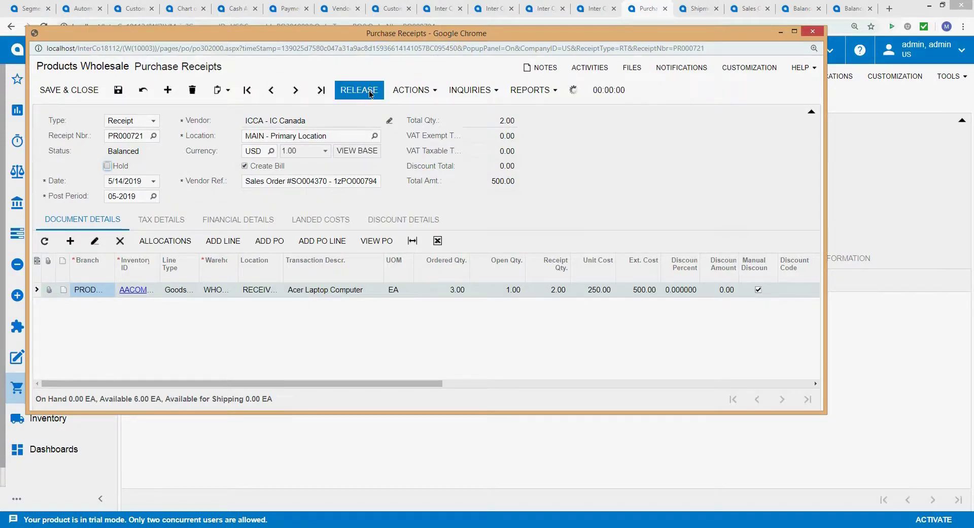